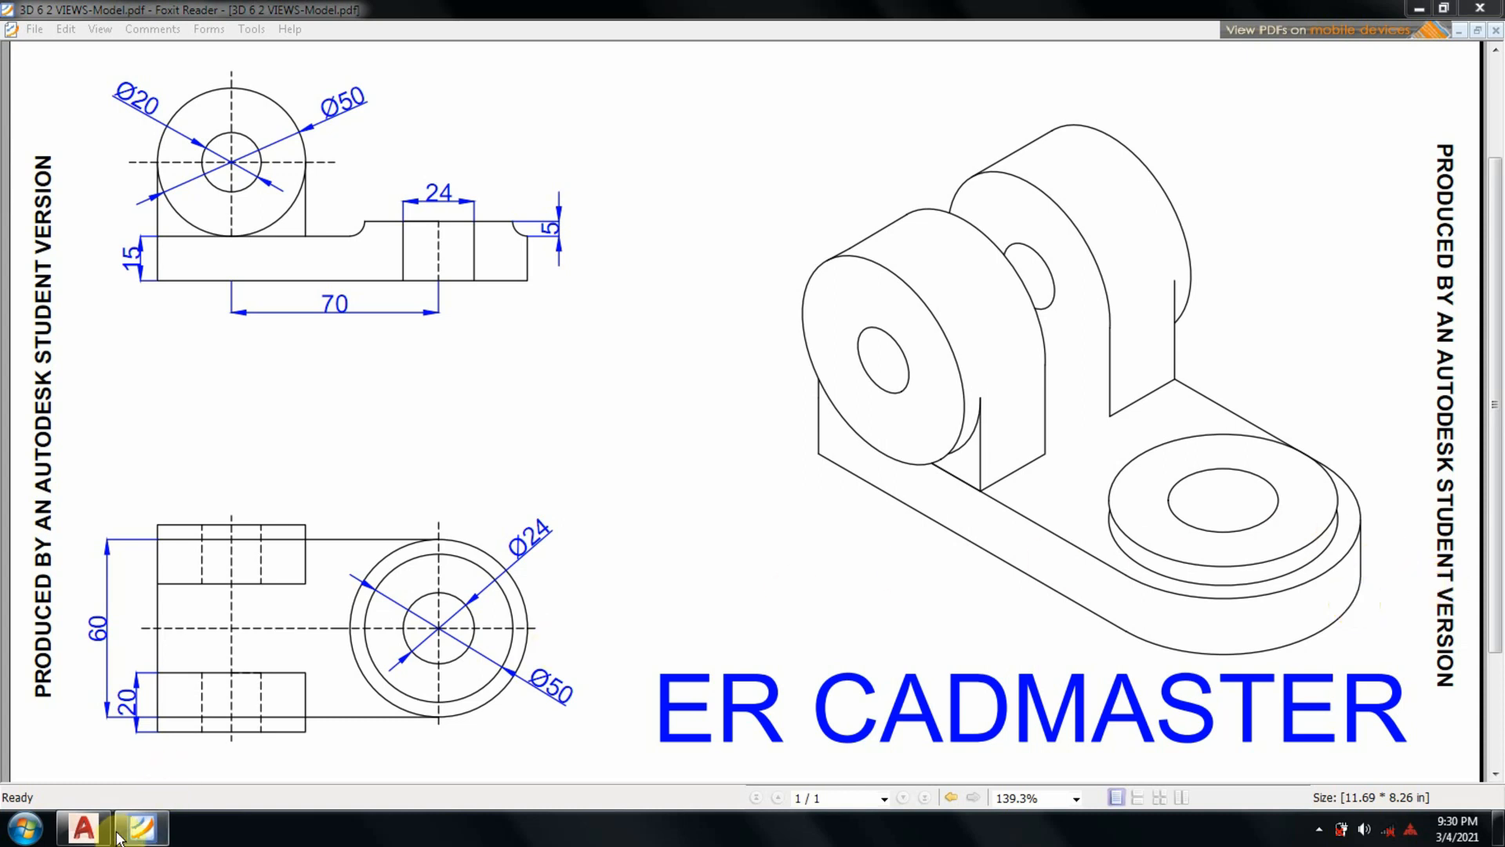
Switch to AutoCAD and set the UCS icon to the Noorigin option.
left_click(83, 827)
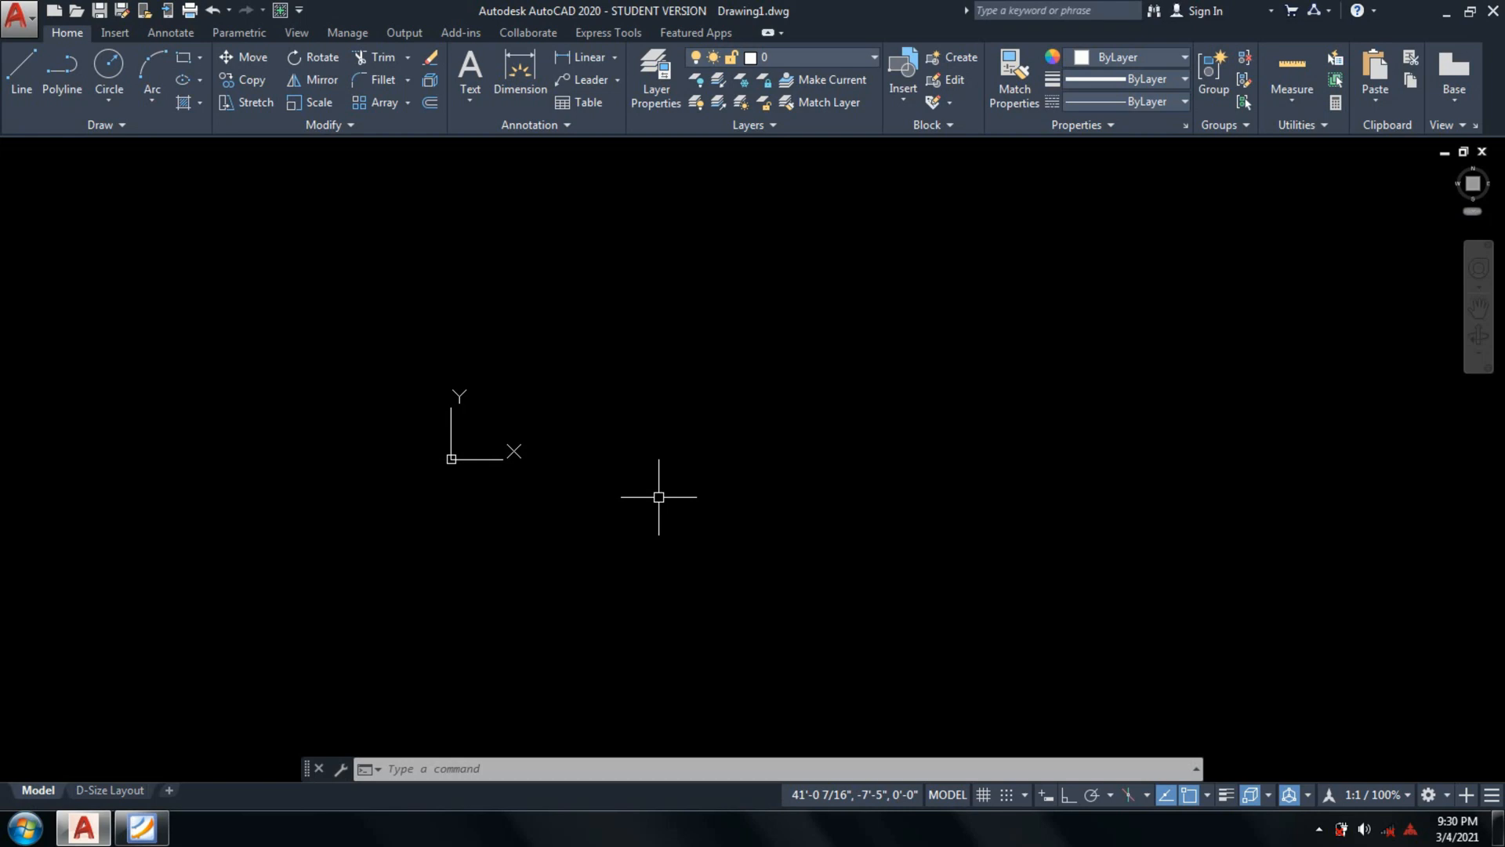
type("u")
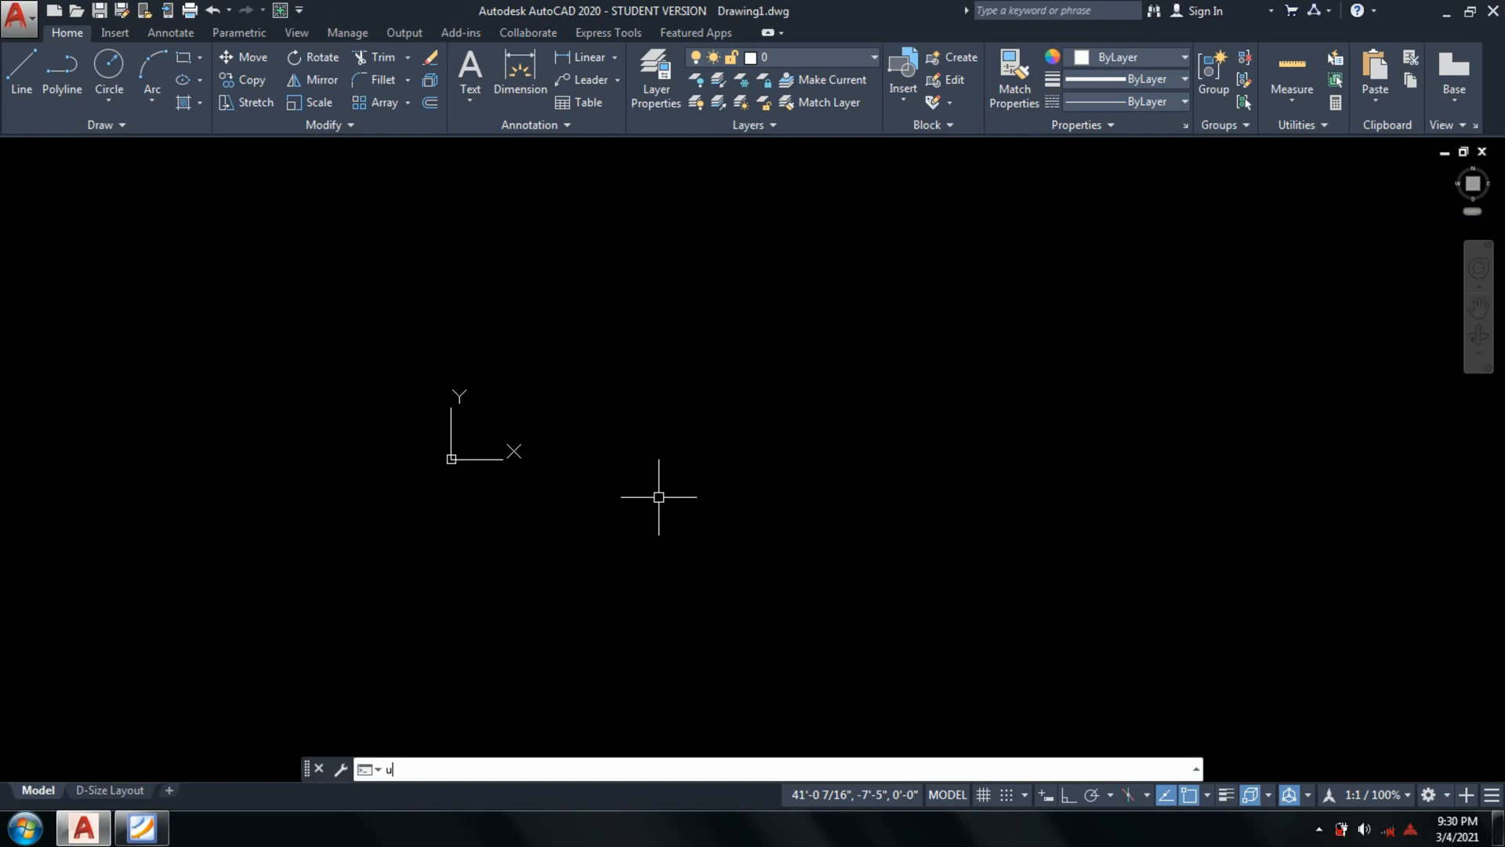
type("csi")
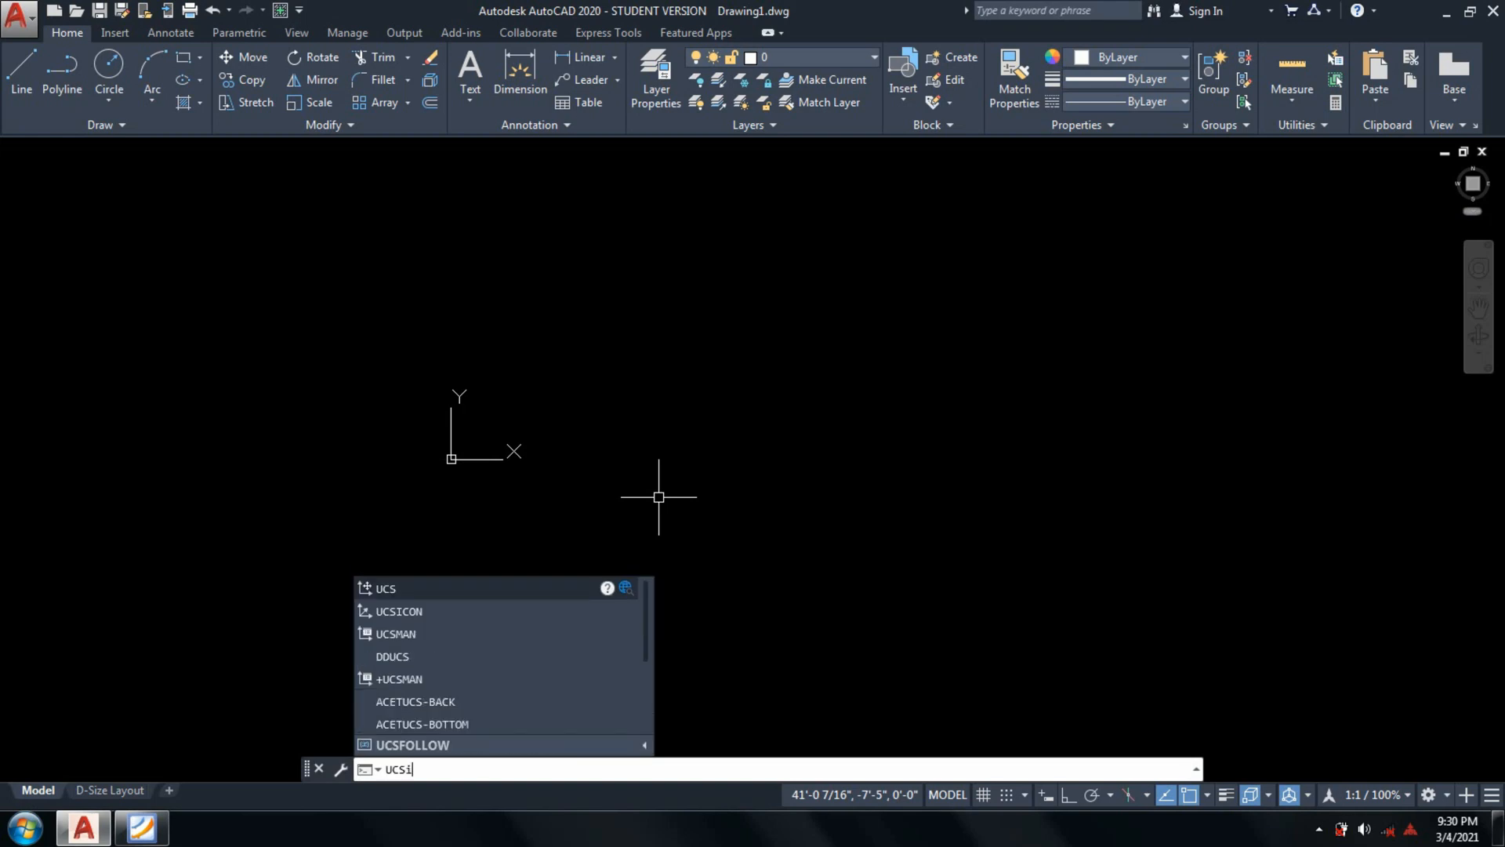
type("con")
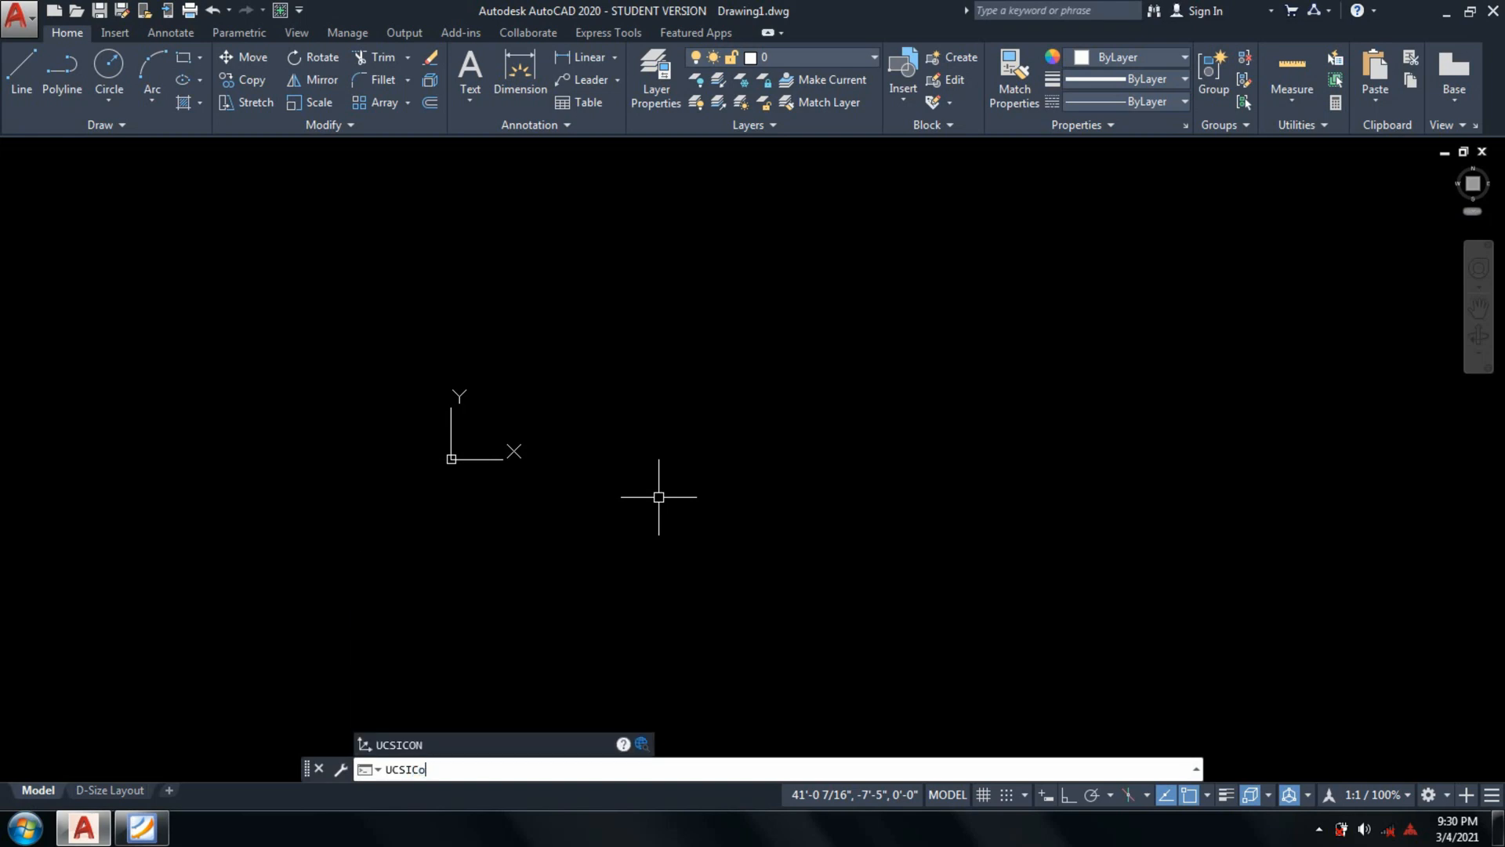
key("Return")
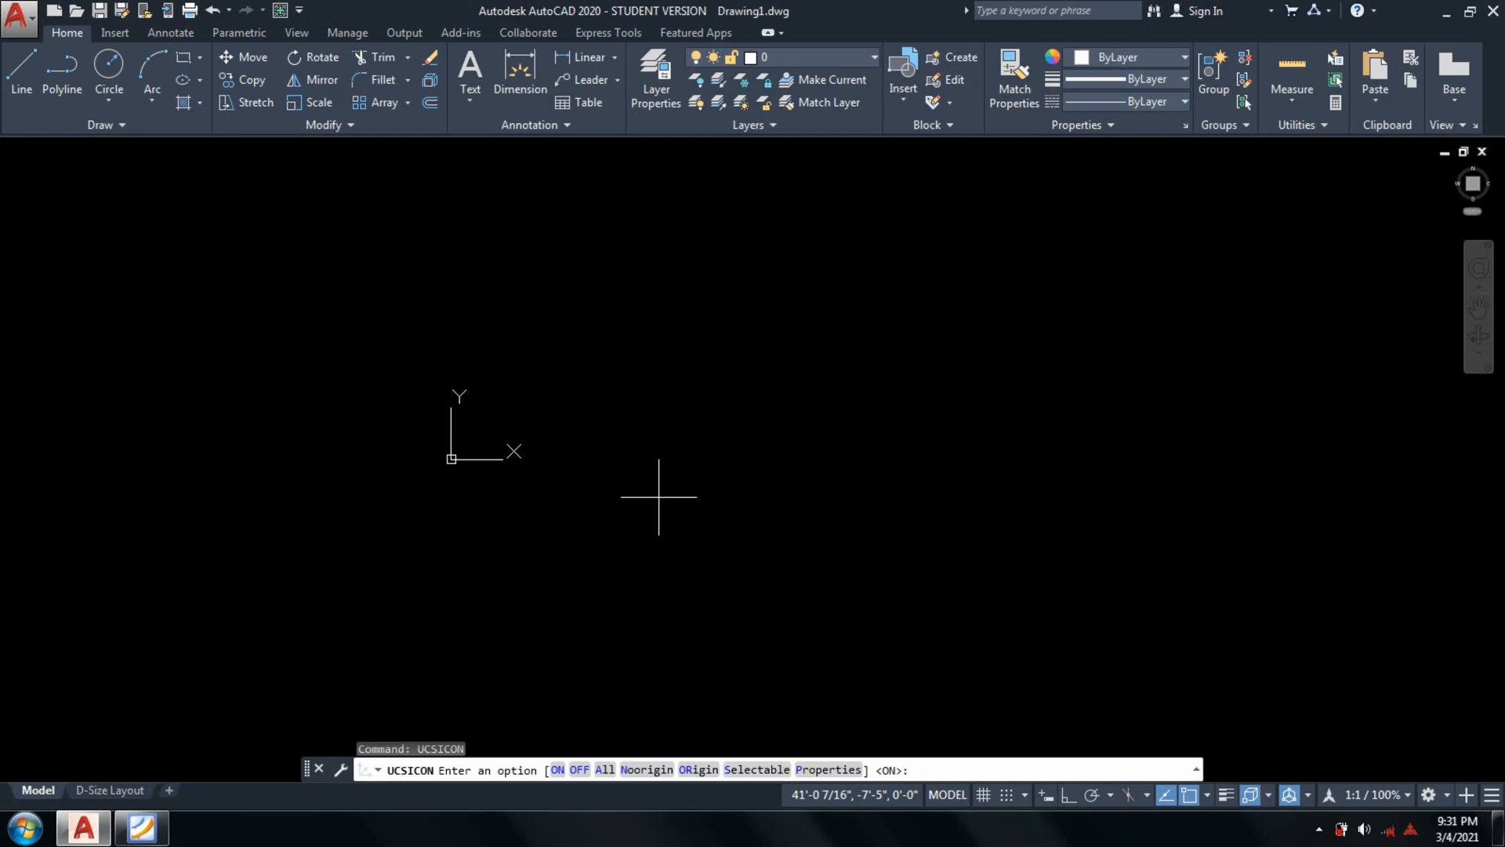
type("n")
key("Return")
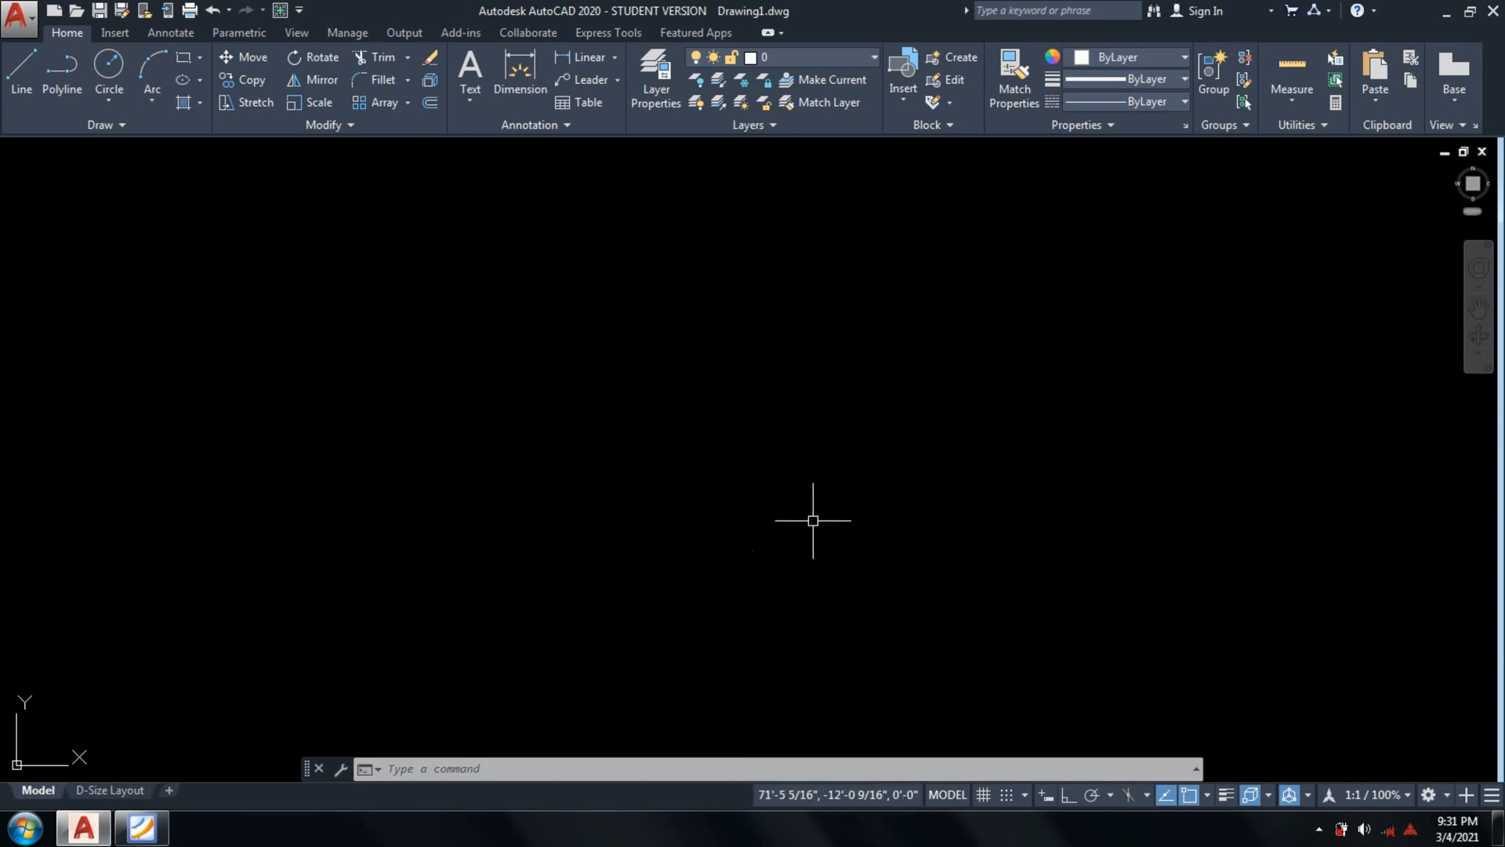
Set the drawing's length units to Decimal with precision 0 and the insertion scale to Millimeters.
type("U")
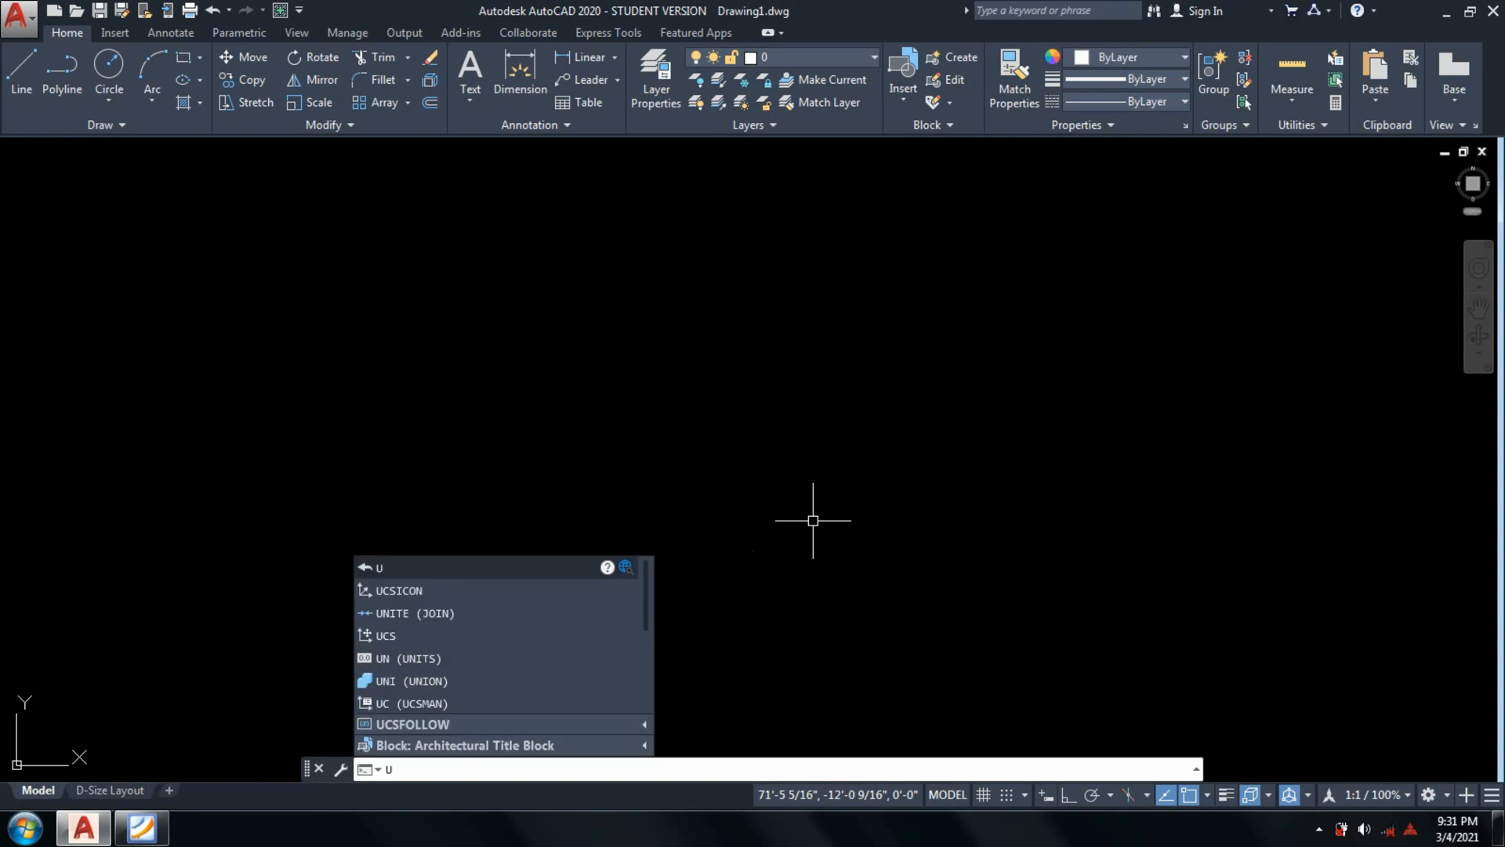
type("n")
key("Return")
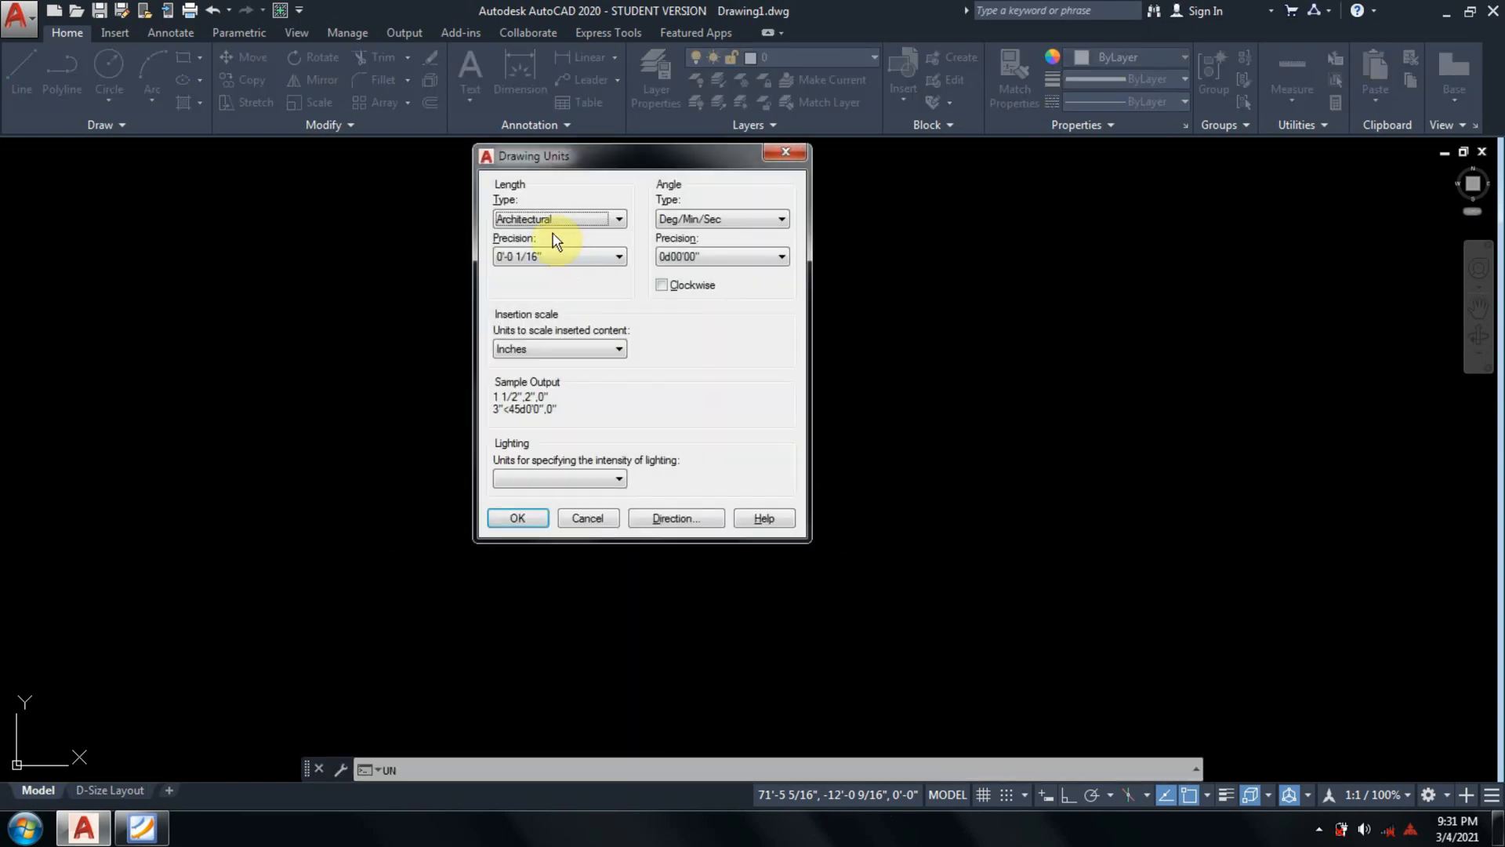
left_click(549, 222)
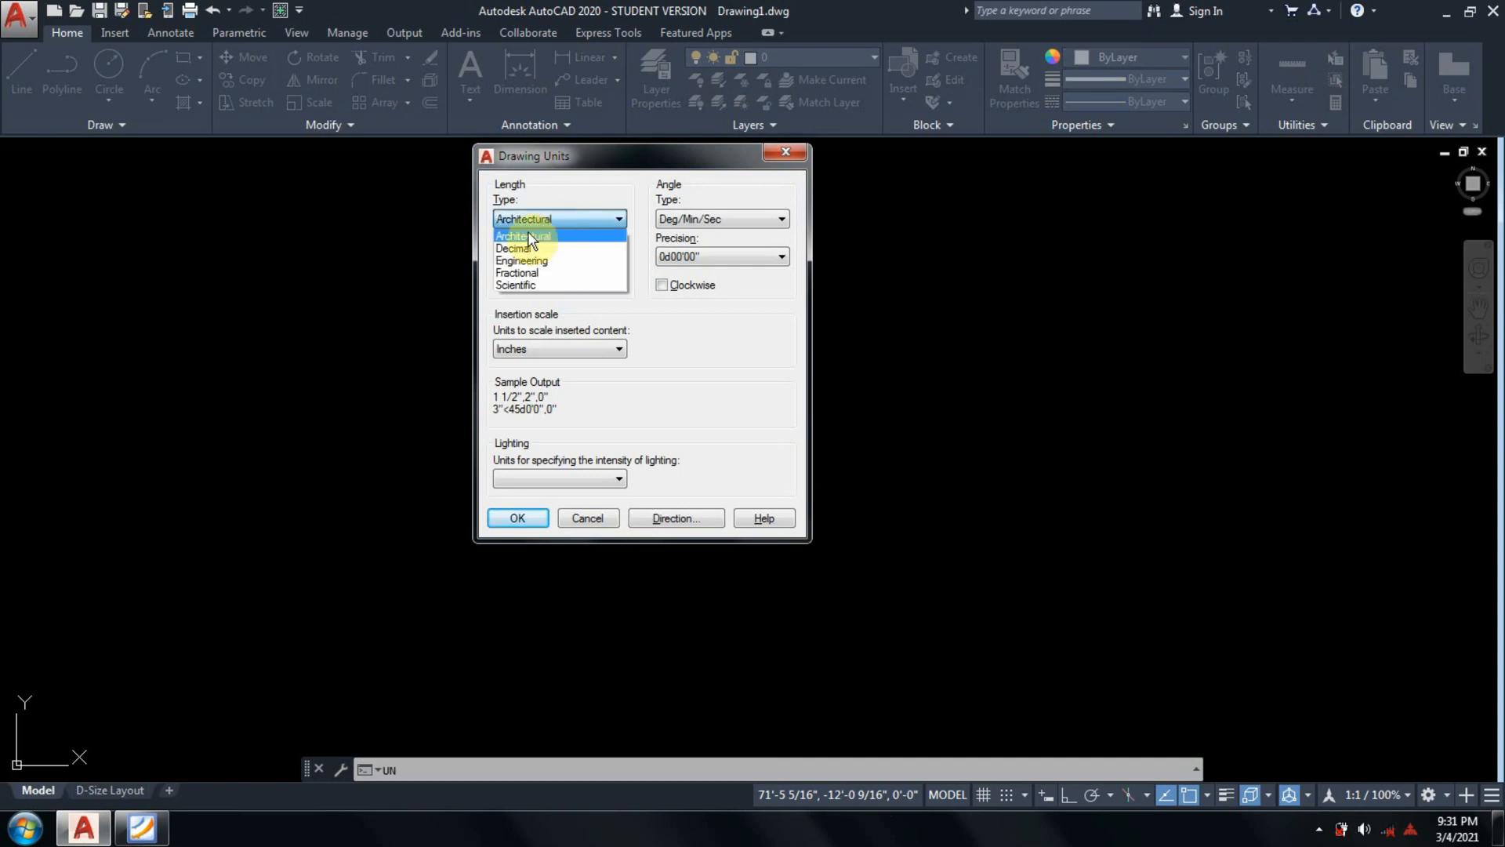
left_click(511, 249)
left_click(538, 262)
left_click(511, 276)
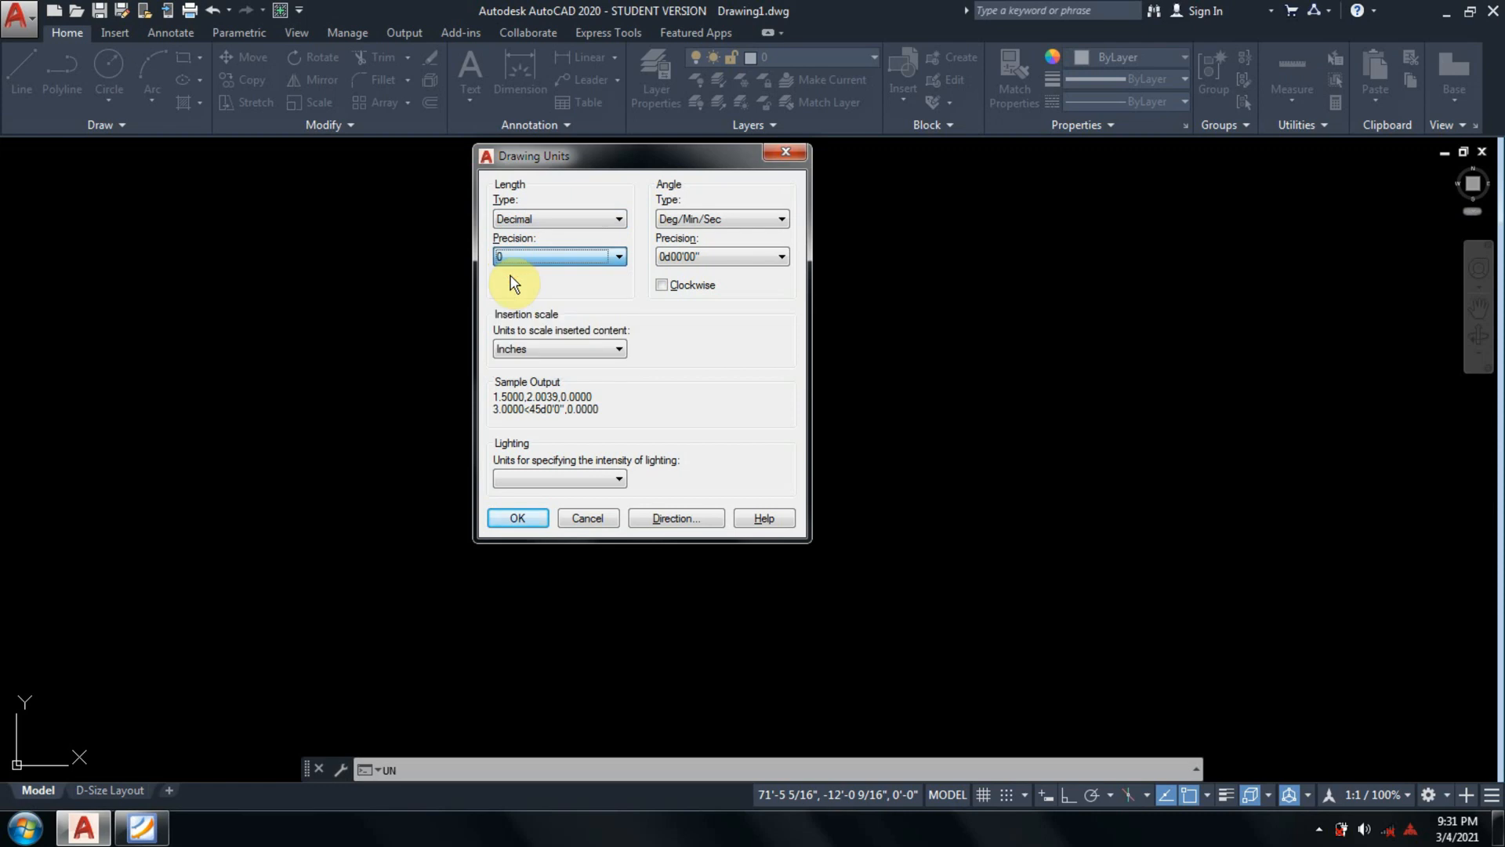
left_click(530, 350)
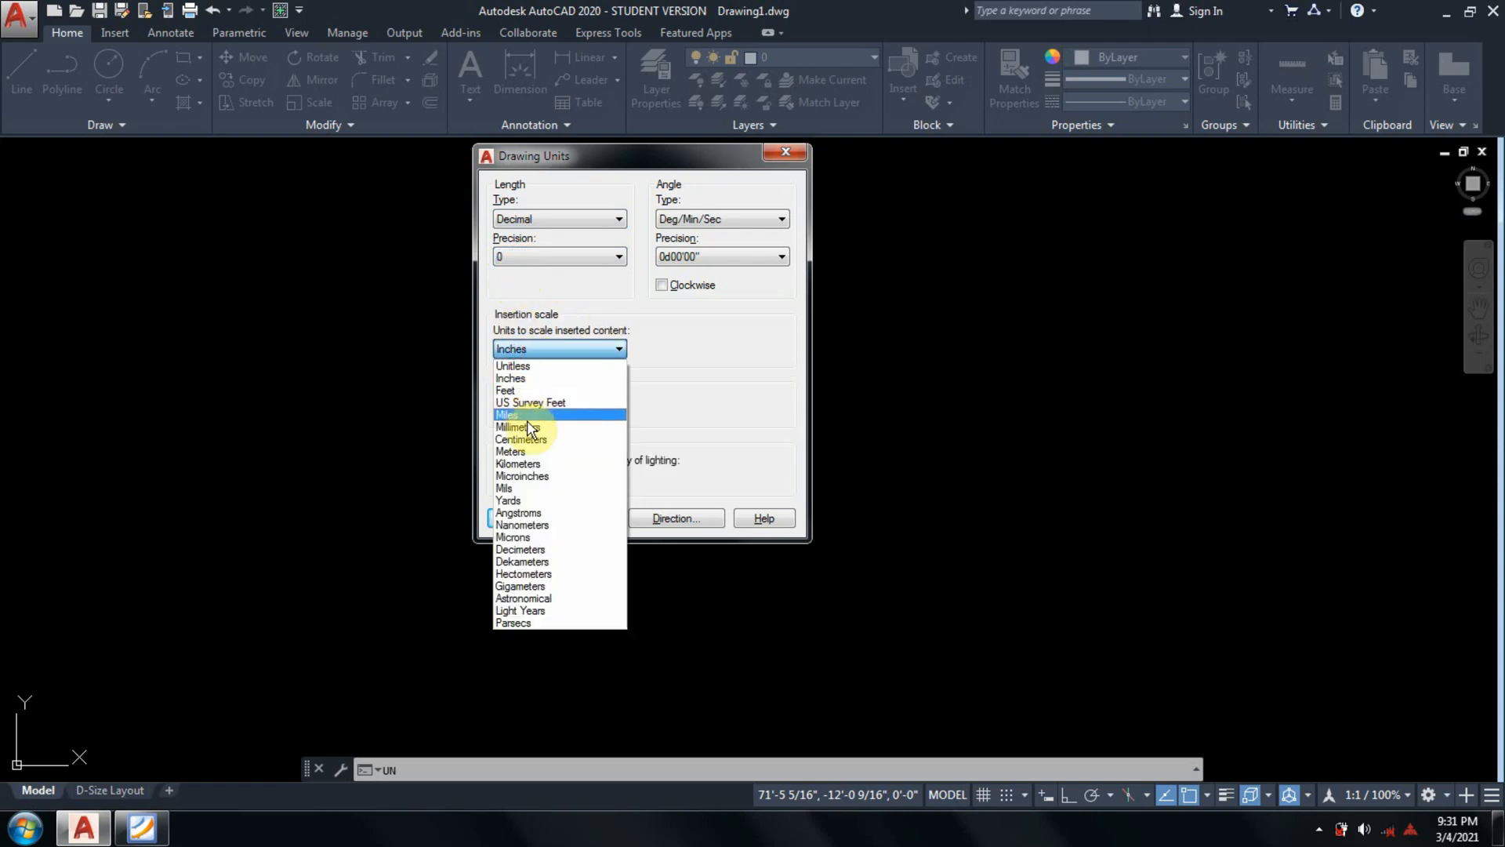
left_click(524, 427)
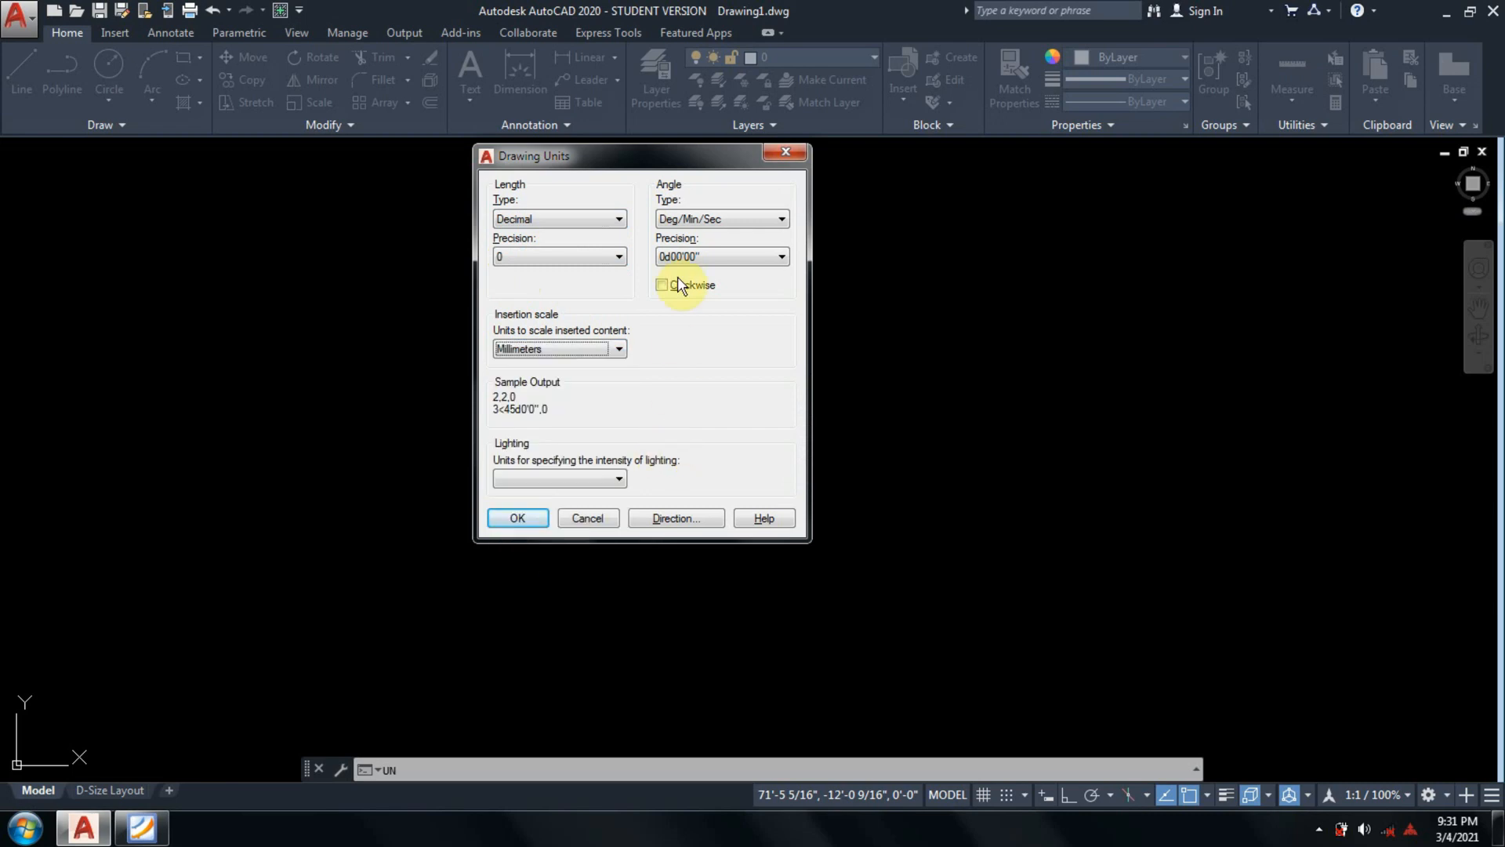
Set the angle units to Decimal Degrees with precision 0 and accept the drawing units.
left_click(688, 220)
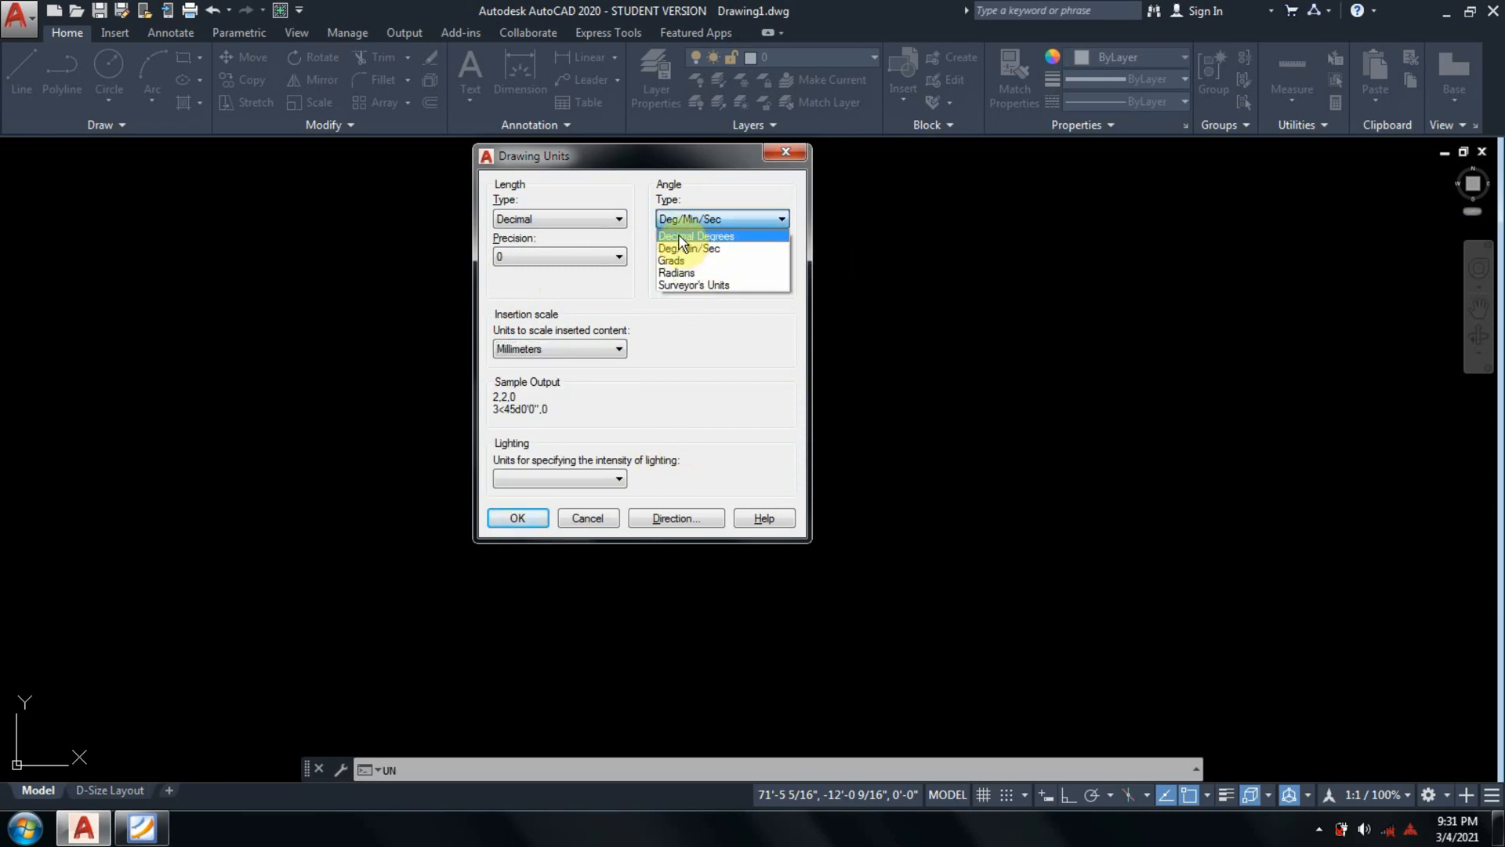
left_click(679, 237)
left_click(674, 256)
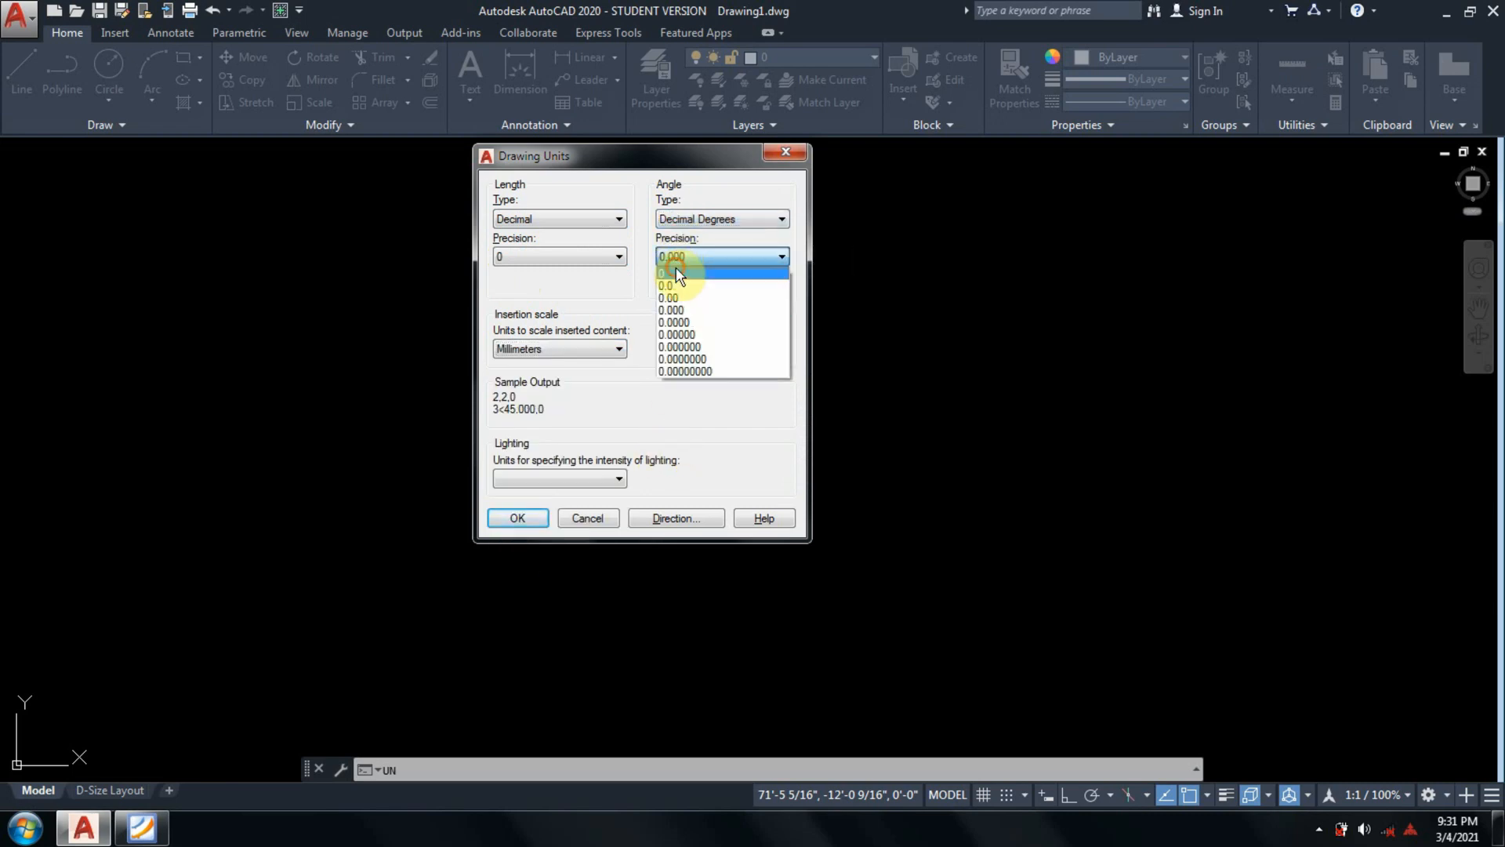
left_click(676, 273)
left_click(503, 518)
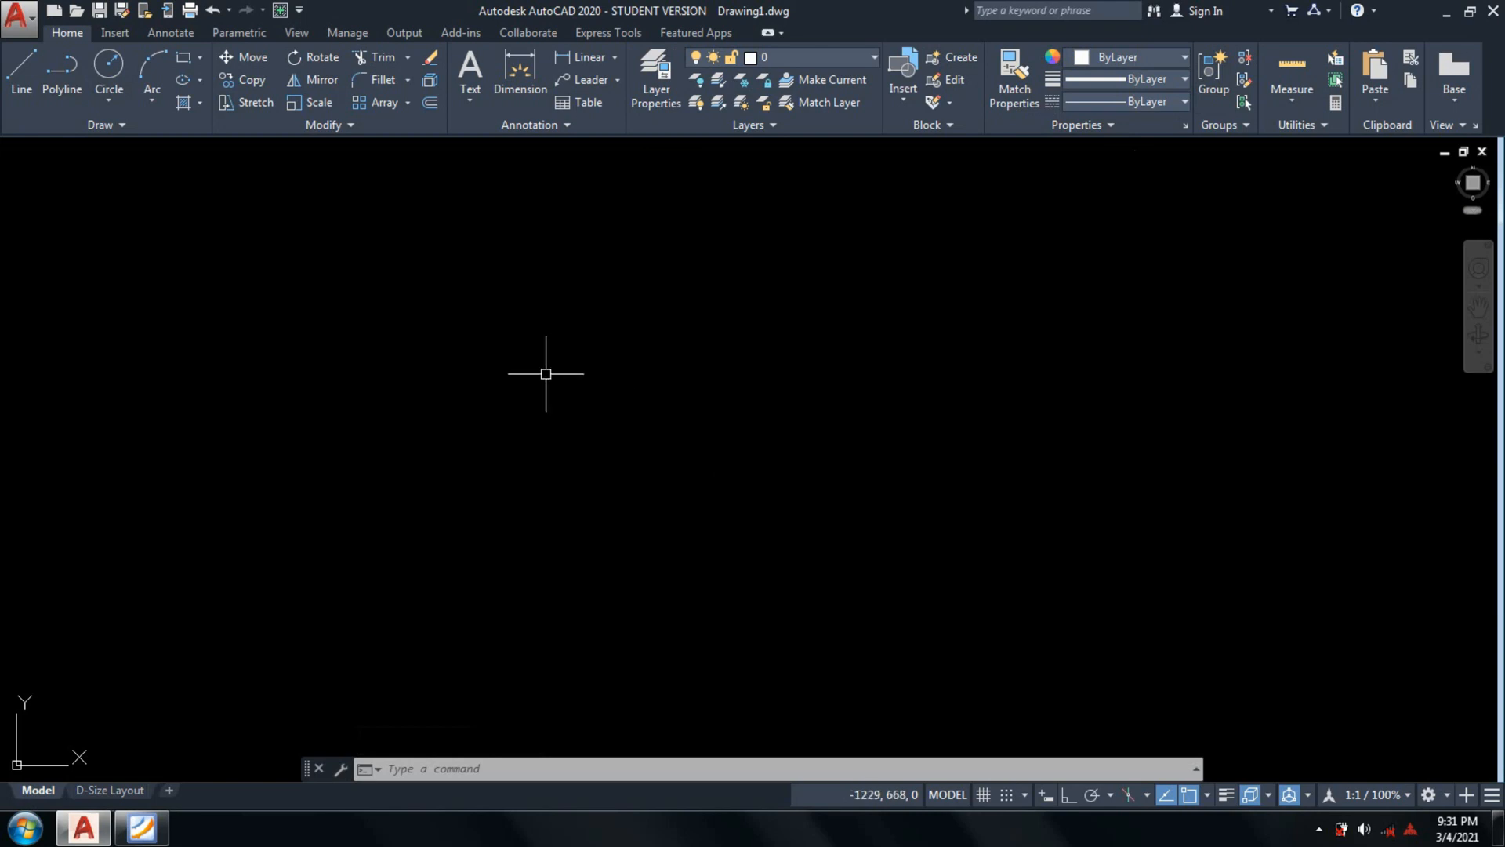
Activate the 3D Modeling workspace and check the part's views in the PDF drawing in Foxit Reader.
left_click(1437, 784)
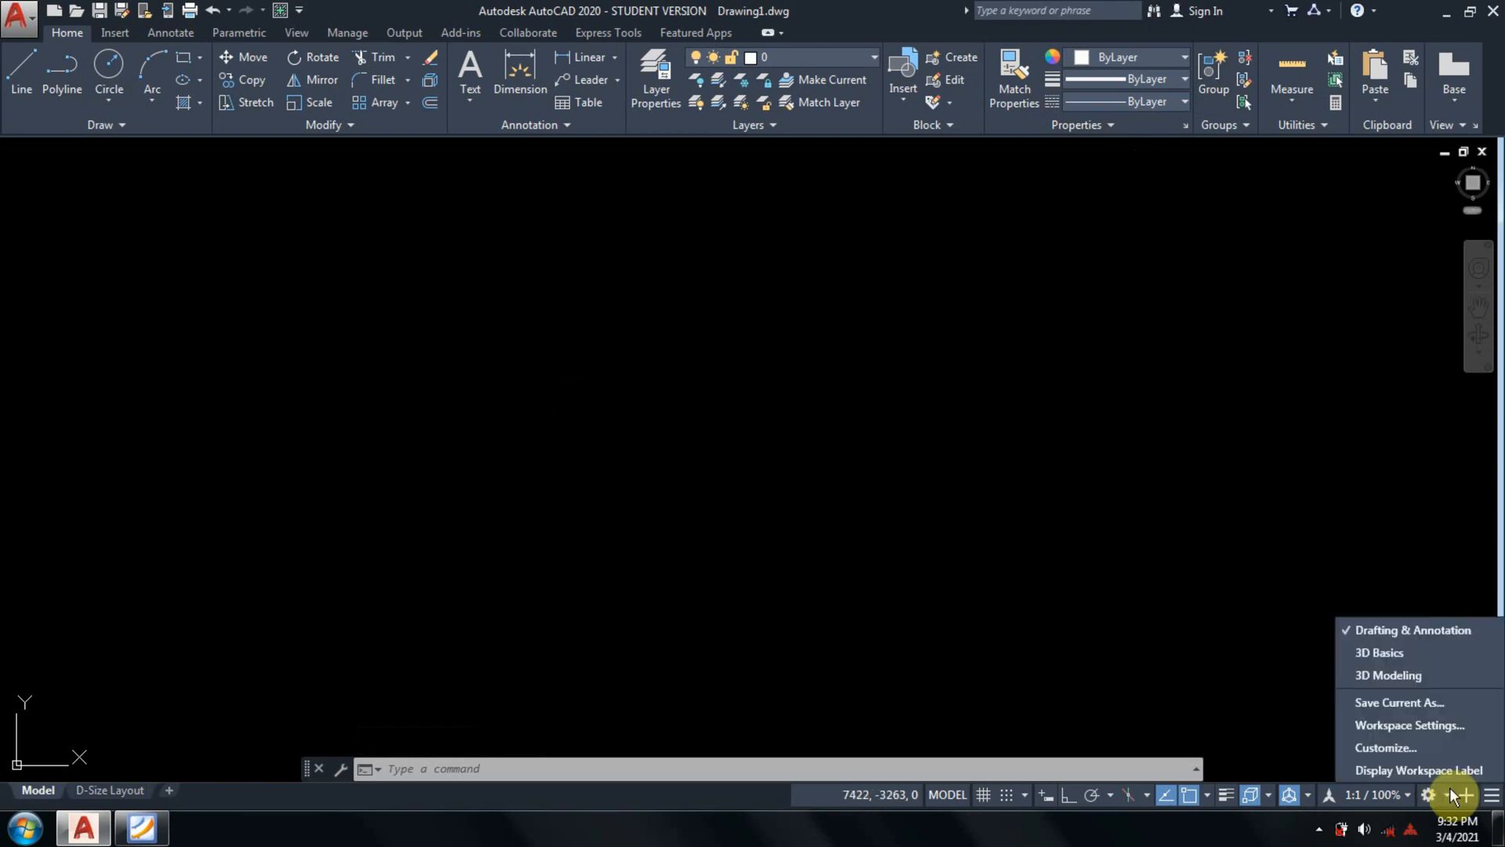
left_click(1373, 679)
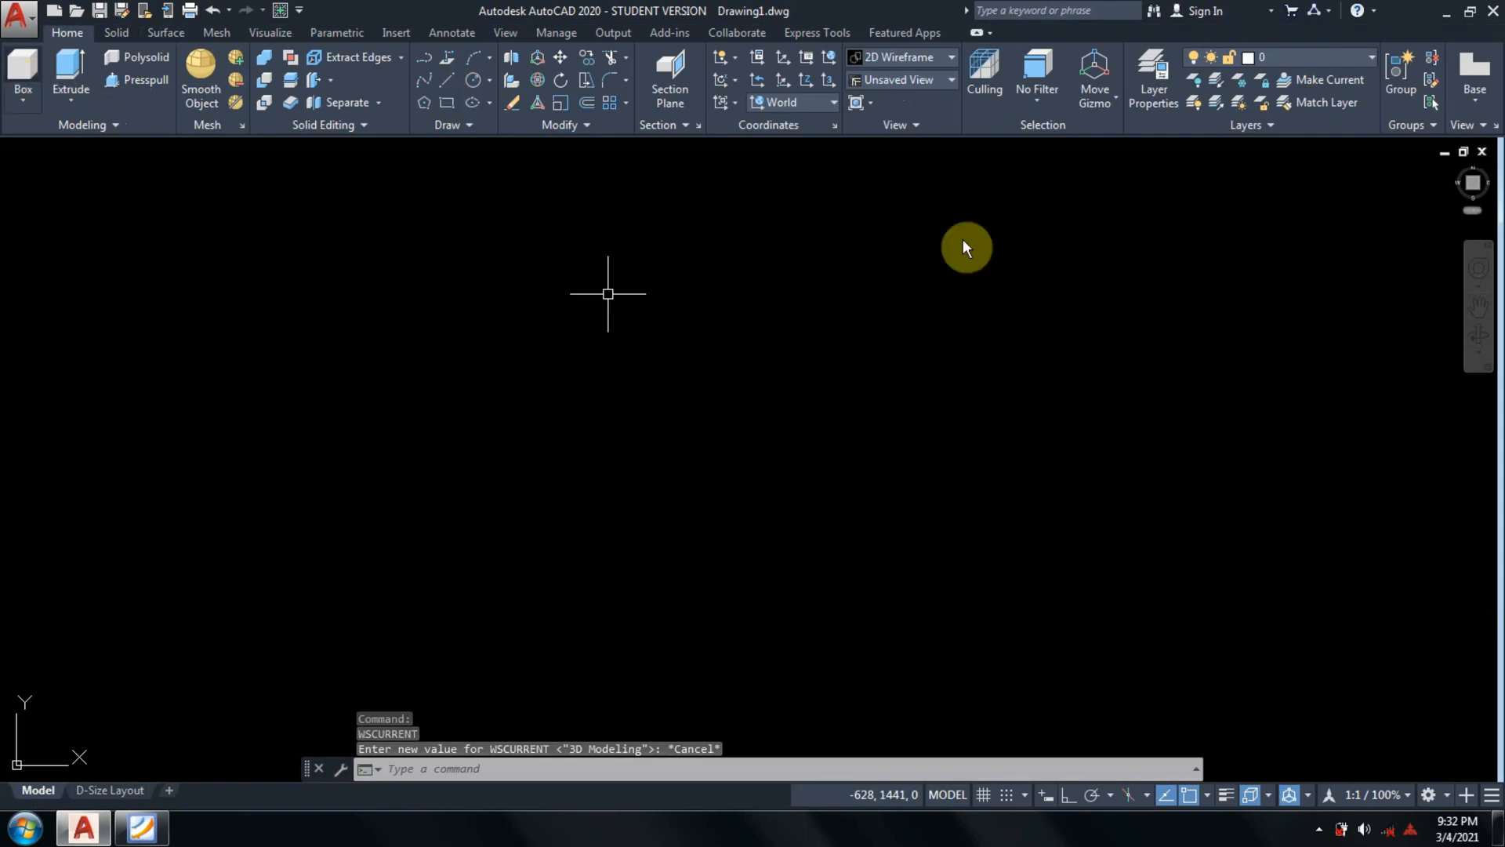
left_click(161, 831)
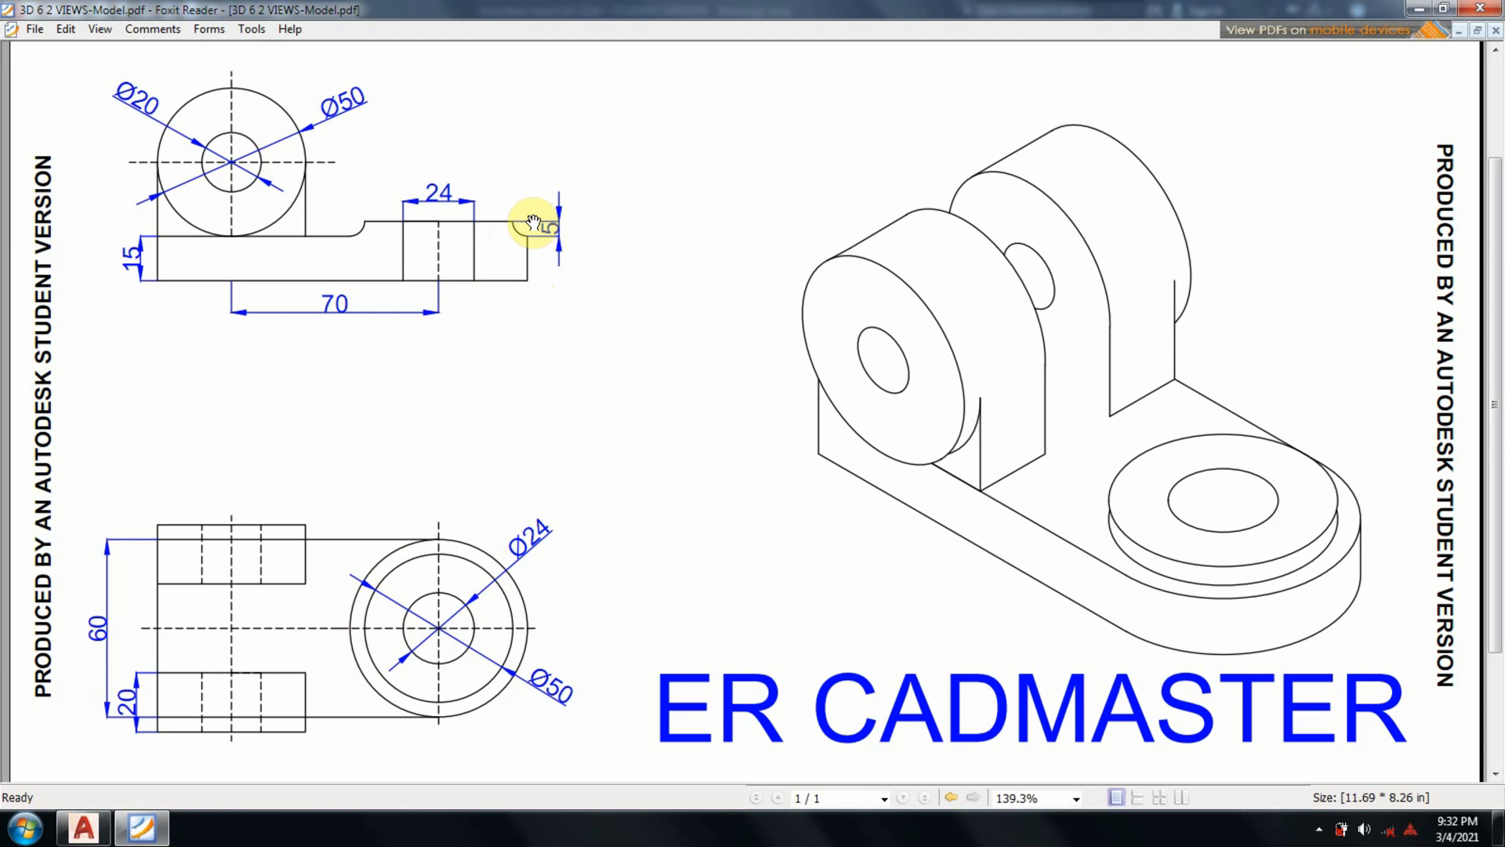
left_click(142, 831)
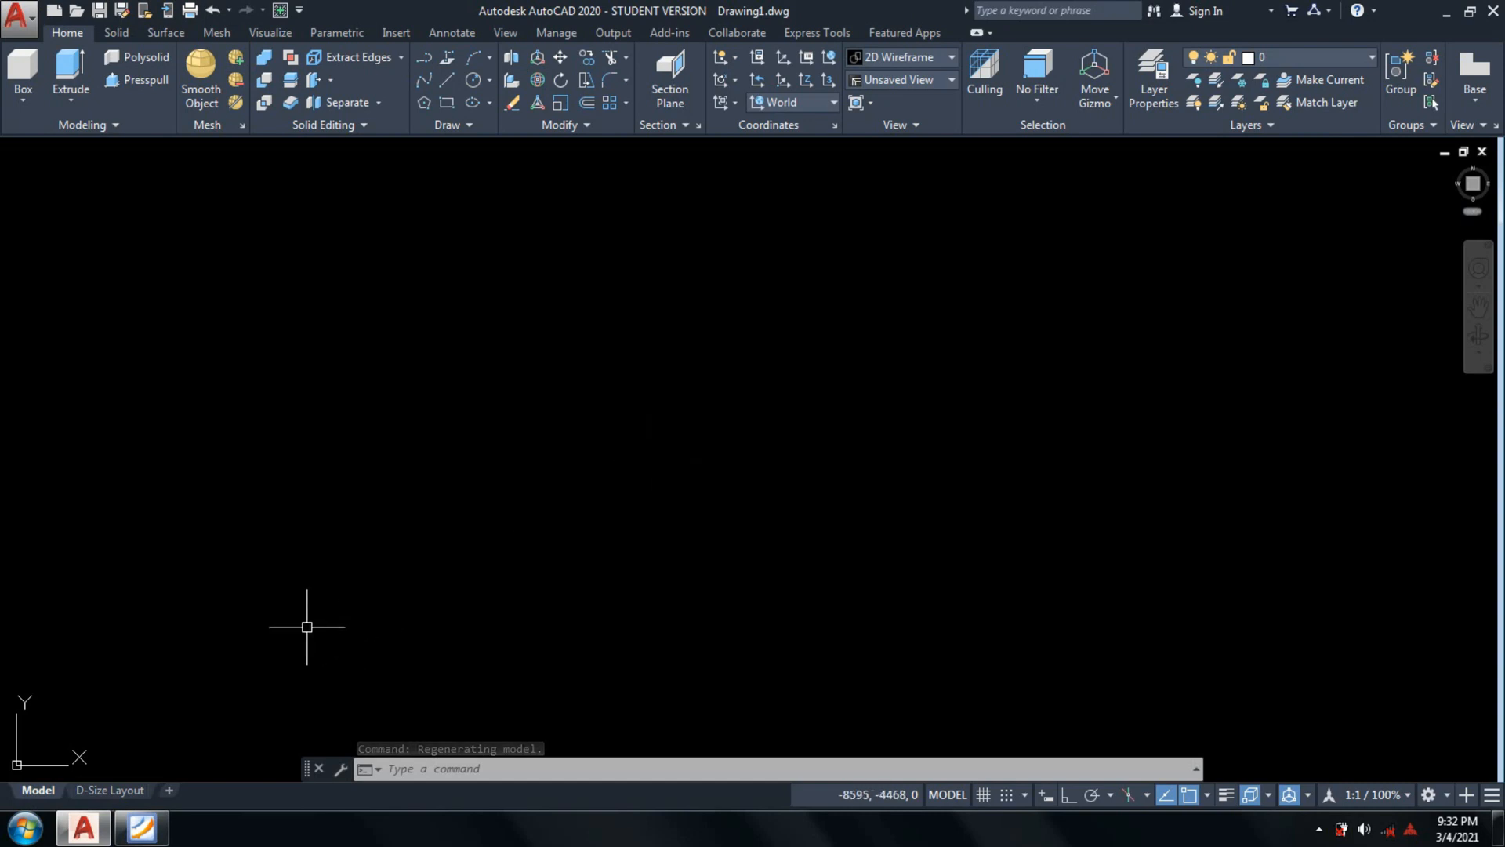
Orbit the empty model space into a tilted 3D view with 3DORBIT.
type("3")
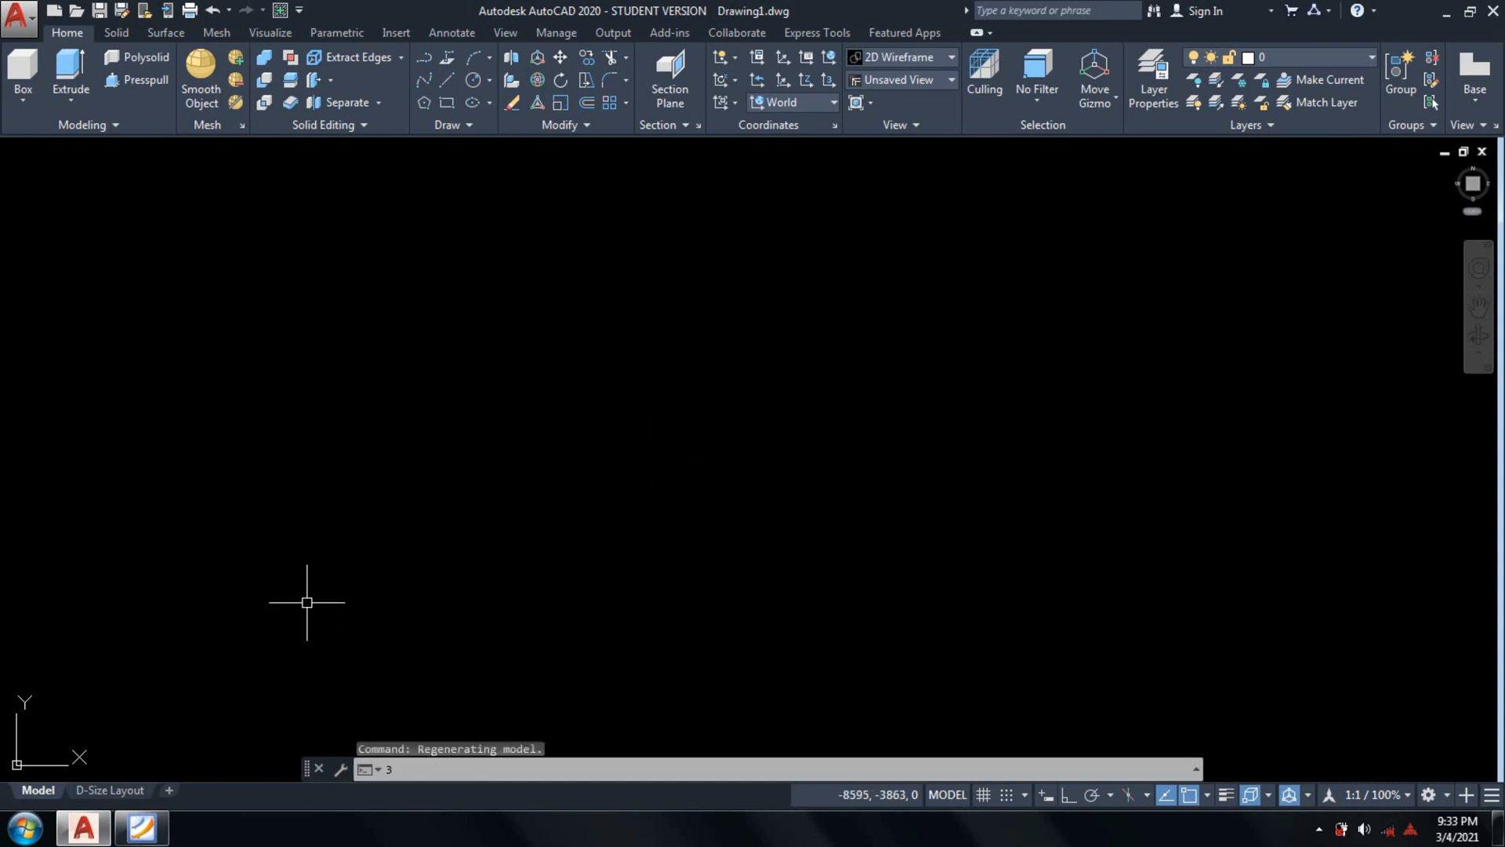
type("DO")
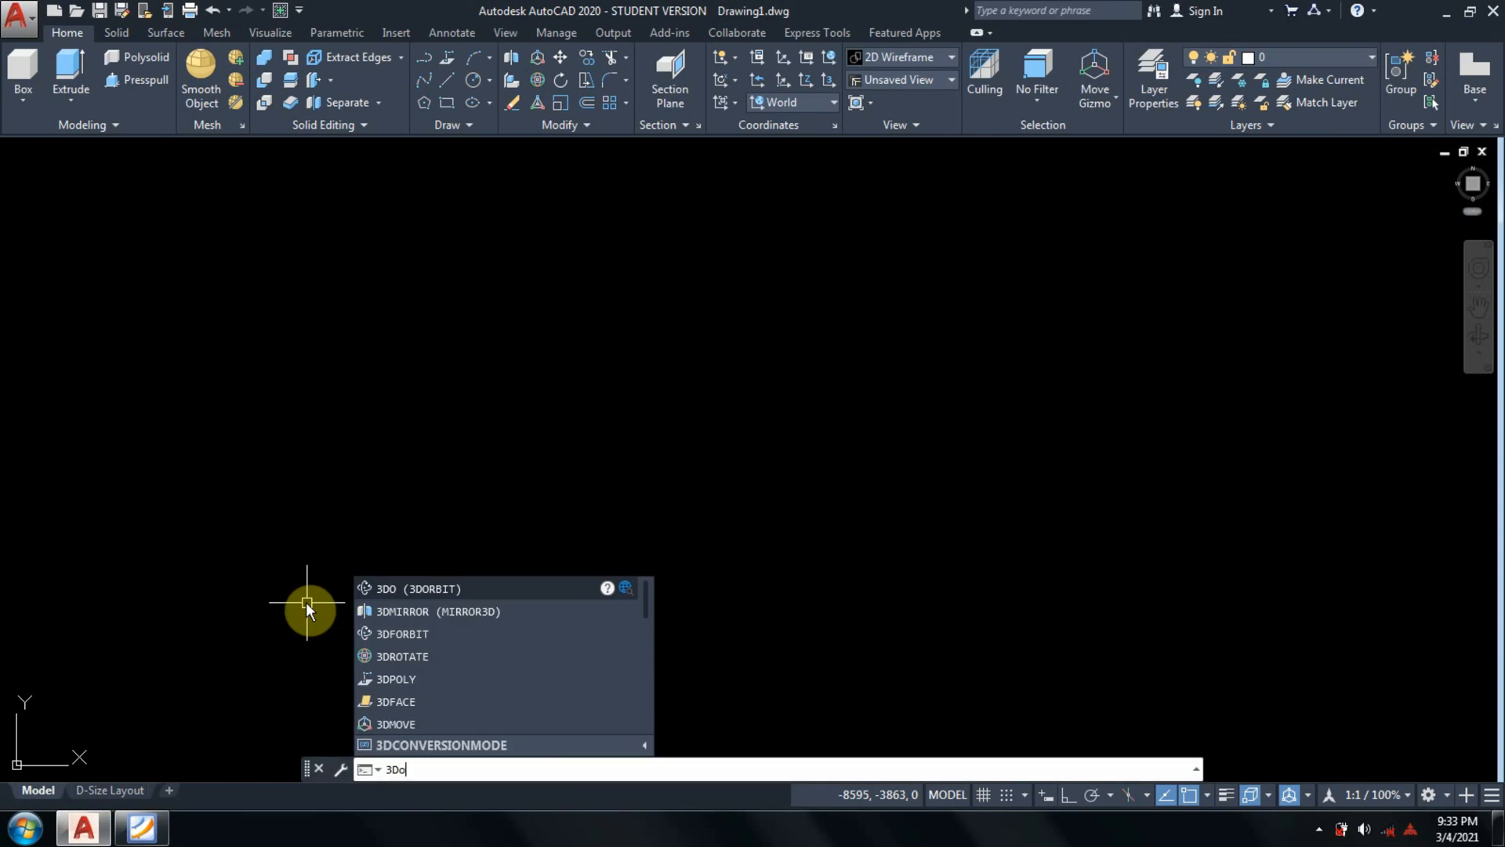
key("Return")
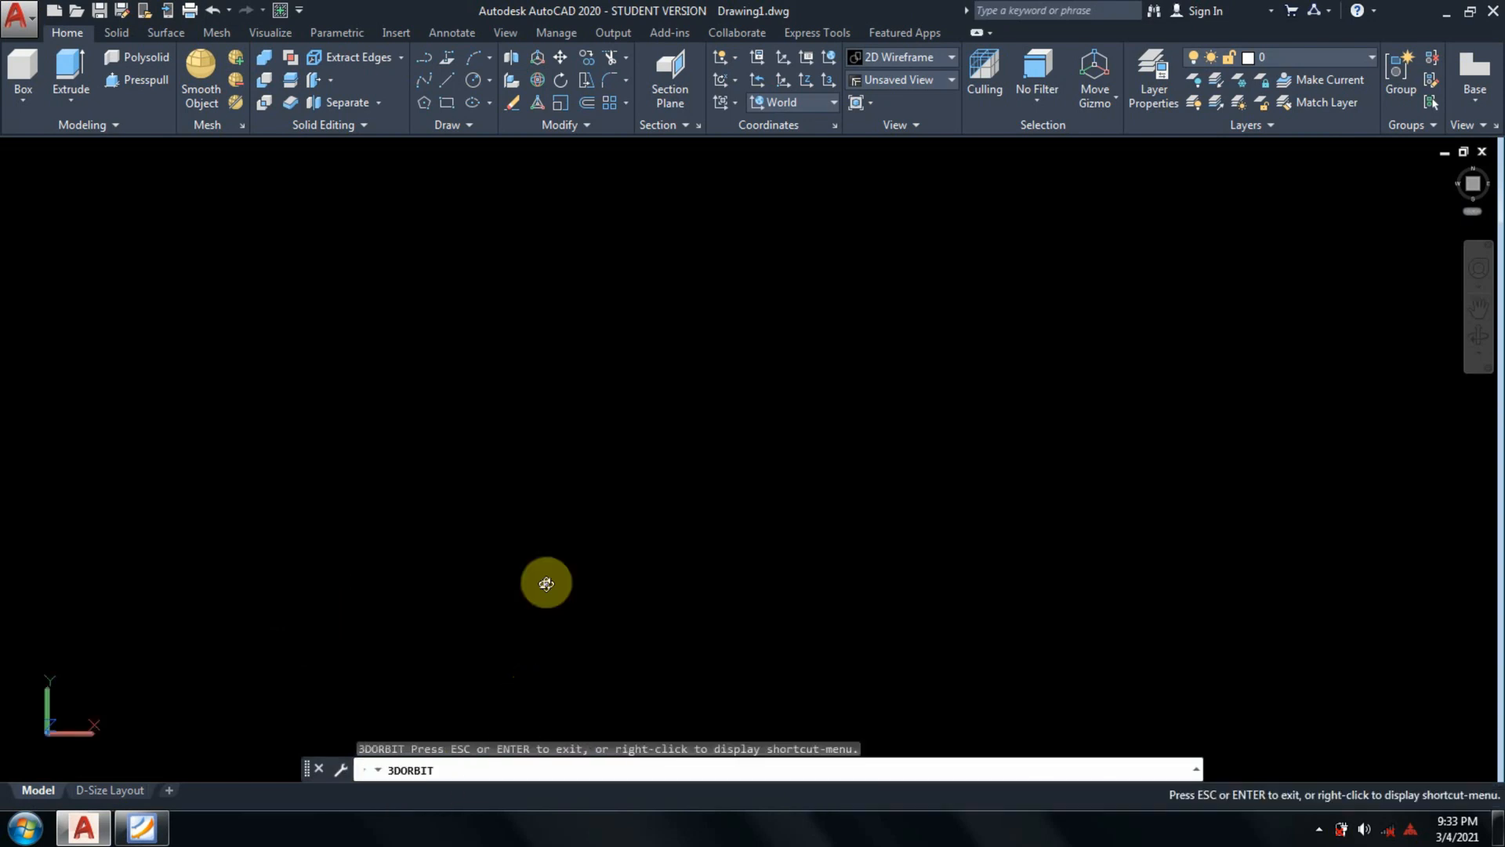
left_click_drag(703, 611, 611, 415)
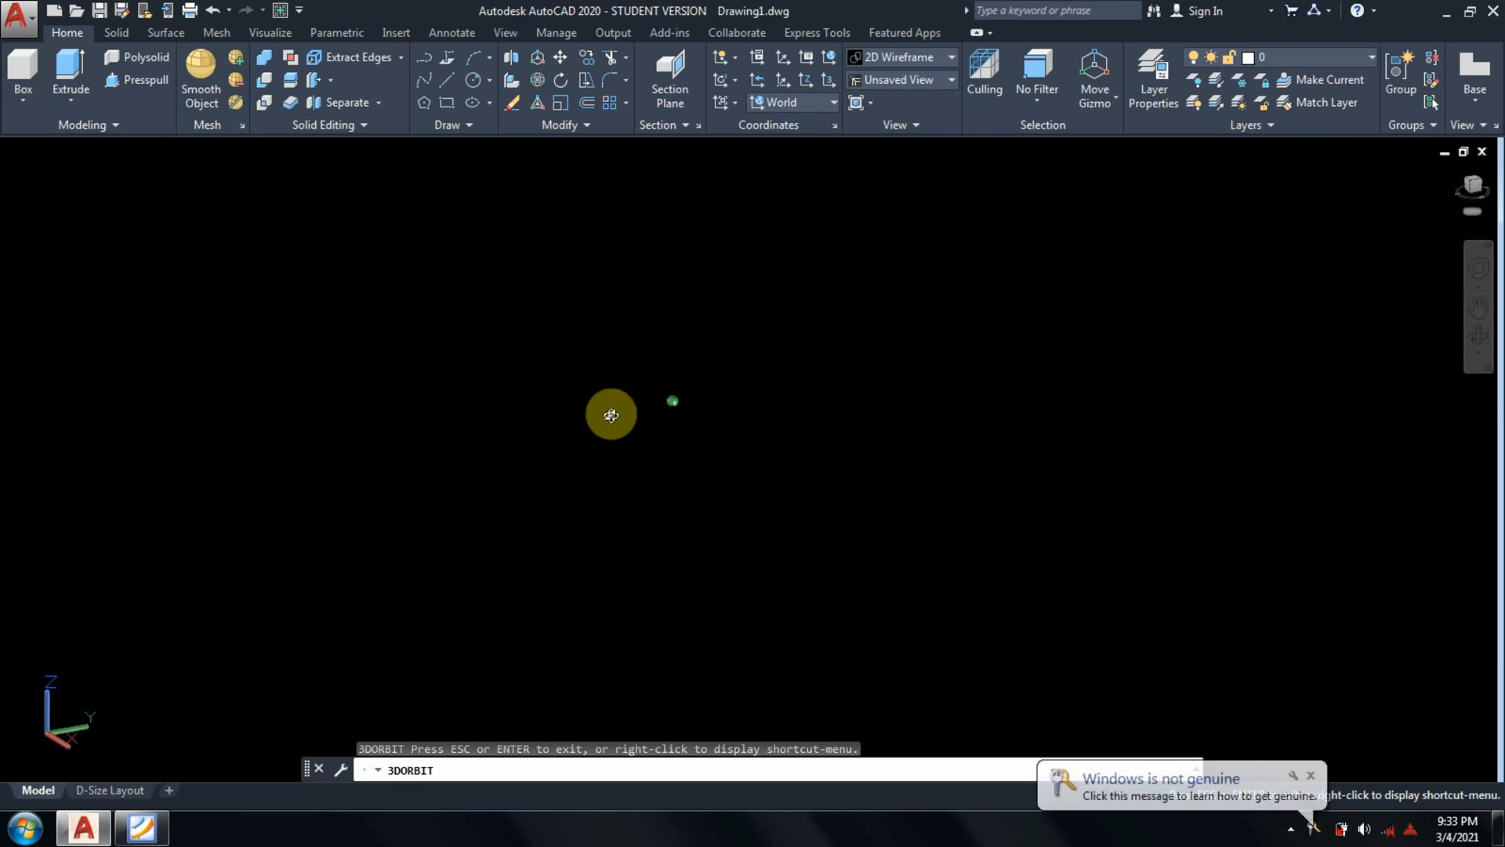
left_click_drag(610, 413, 744, 467)
key("Escape")
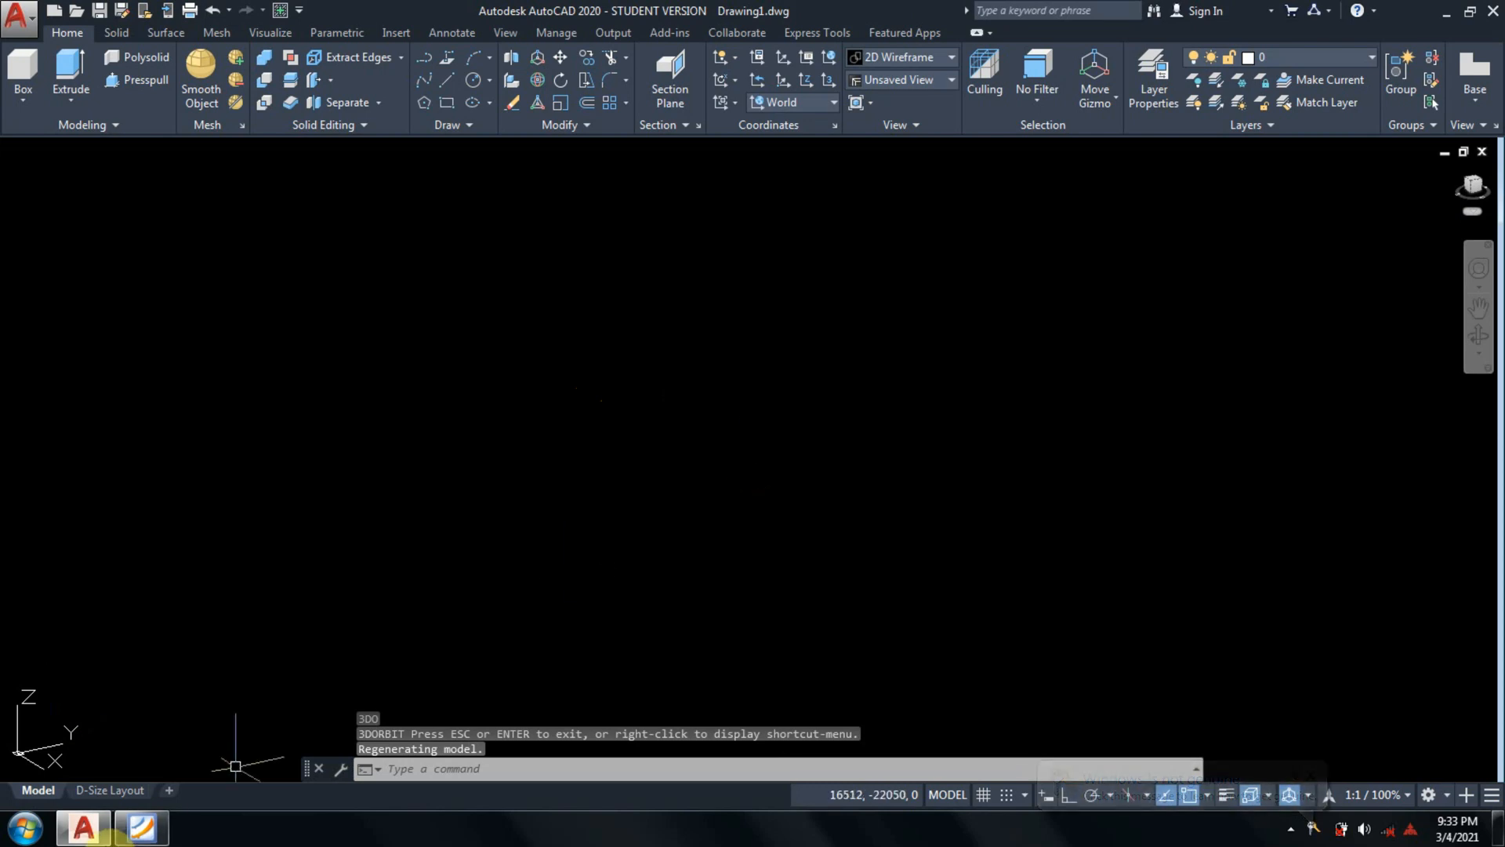
Glance at the PDF drawing and restore the plan view of the current UCS in AutoCAD.
left_click(135, 837)
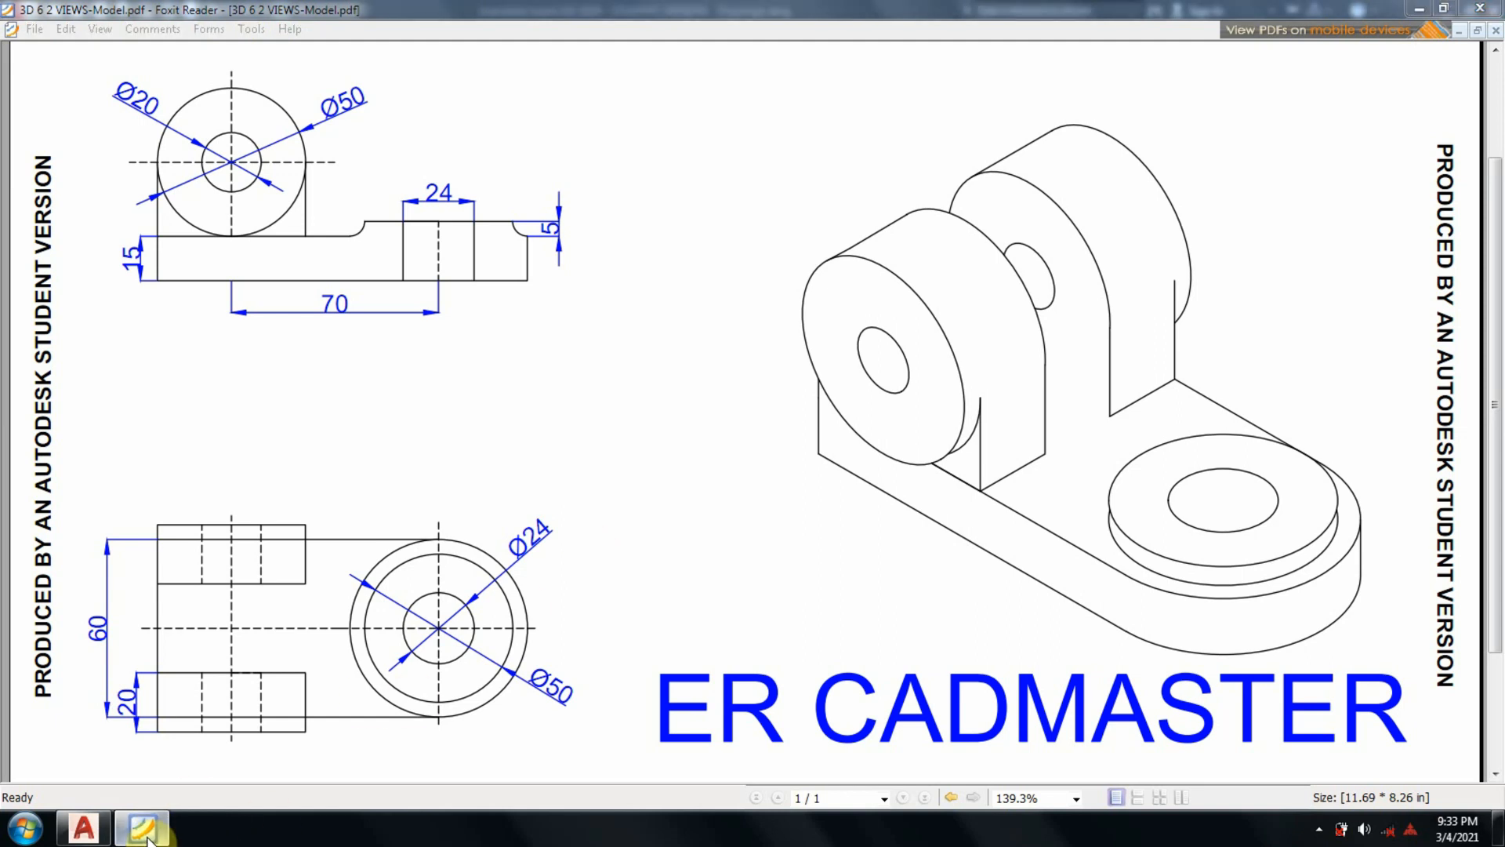
left_click(143, 833)
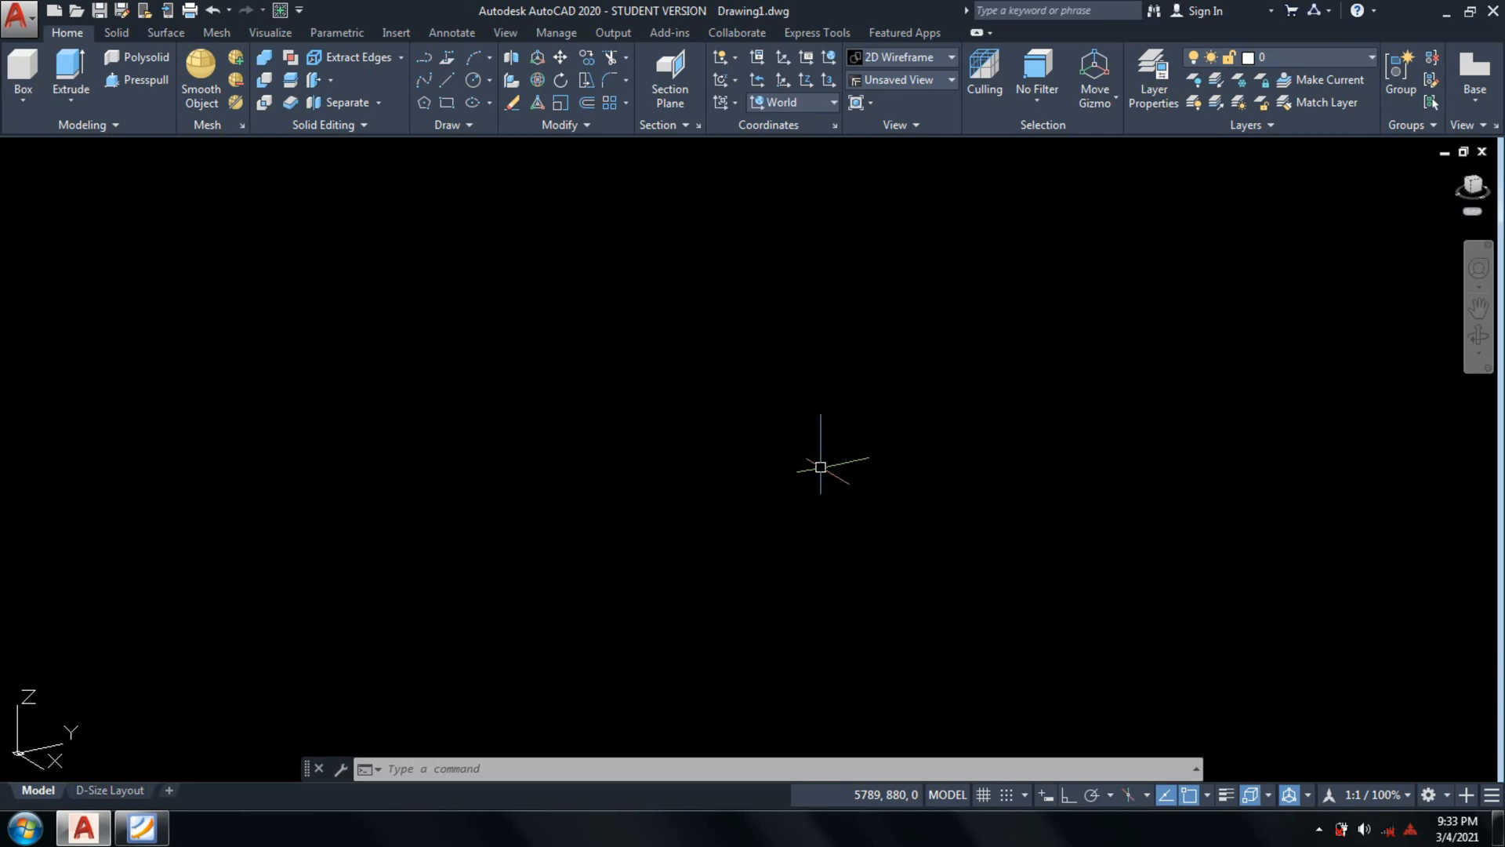
type("plan")
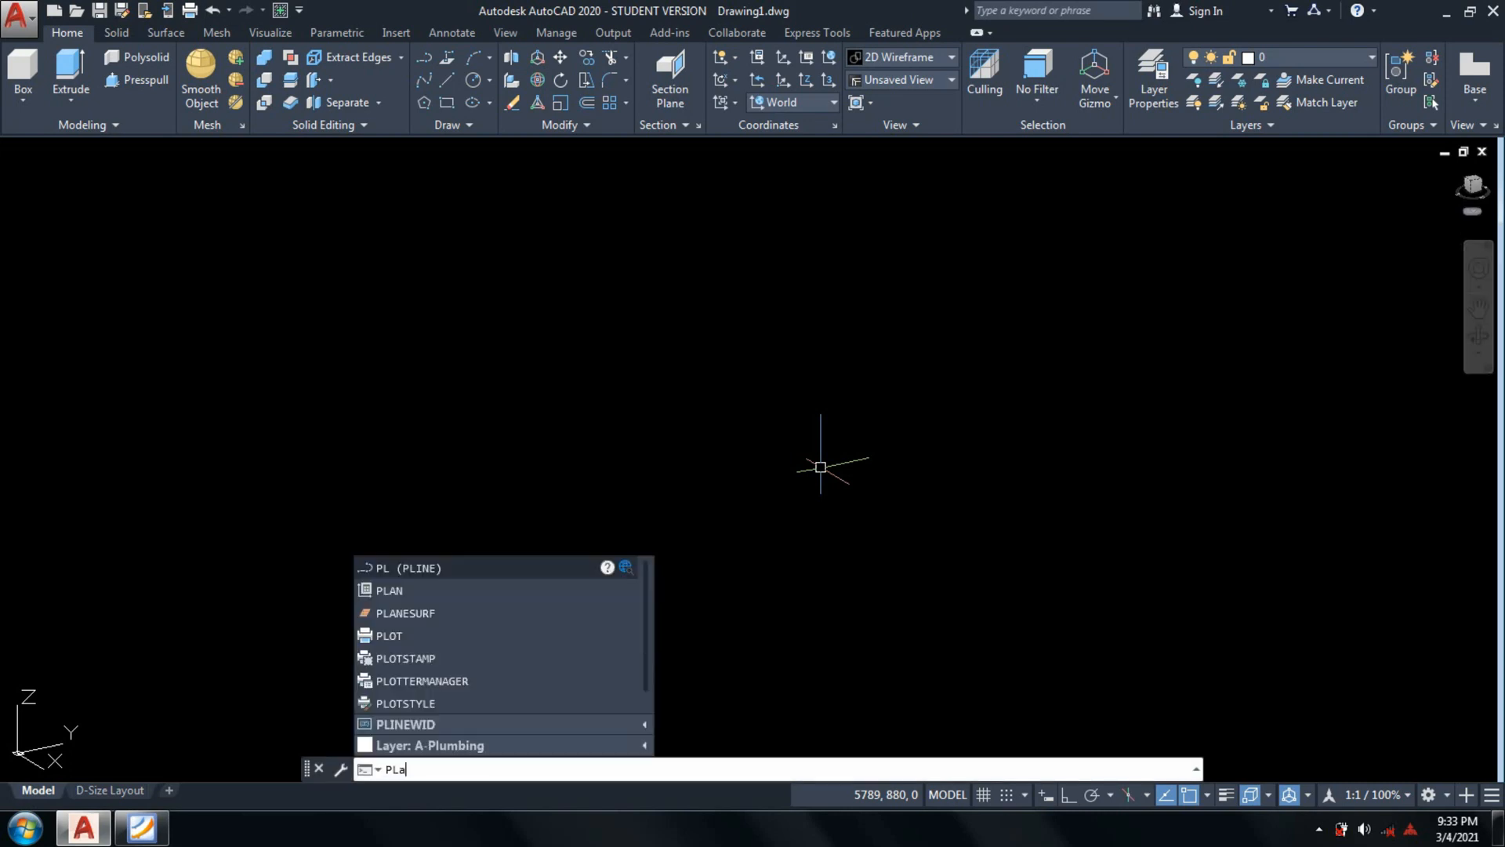
key("Return")
key("Return")
key("Return")
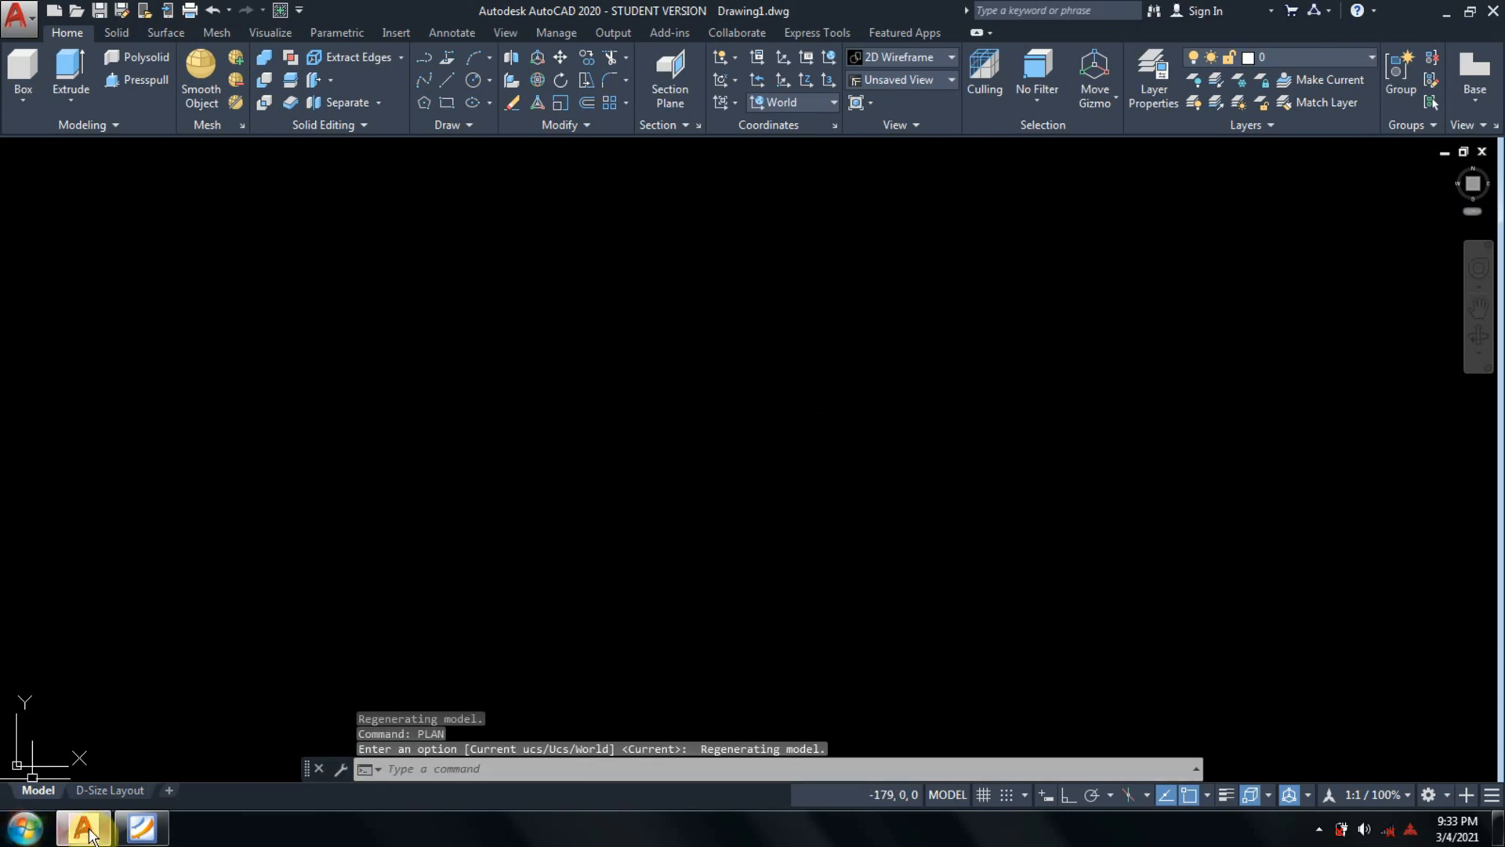
Examine the base plate's dimensions in the PDF drawing and draw a circle of radius 30 in AutoCAD for its rounded end.
left_click(141, 827)
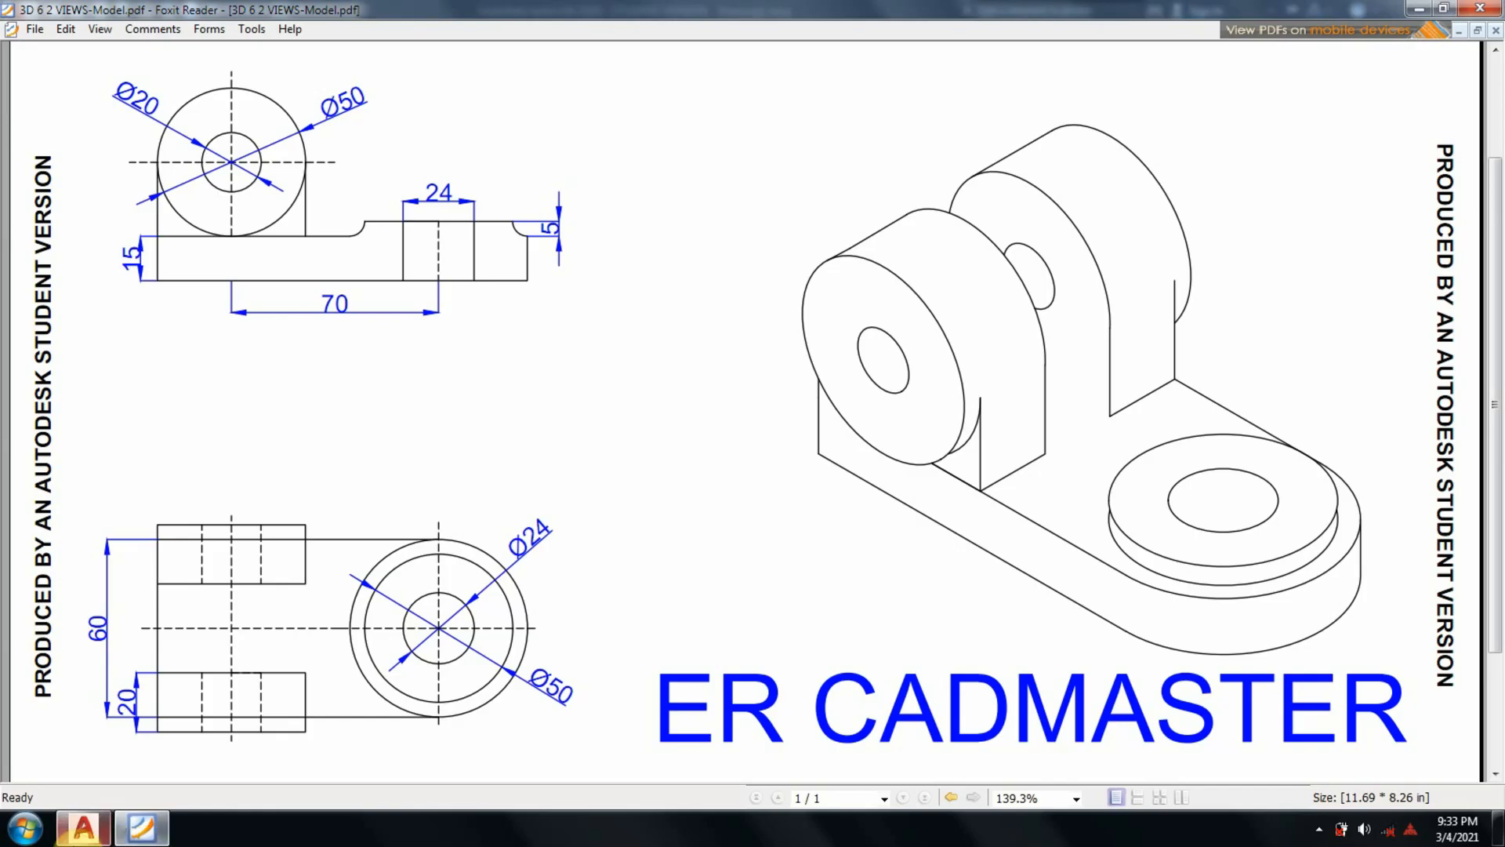
mouse_move(74, 841)
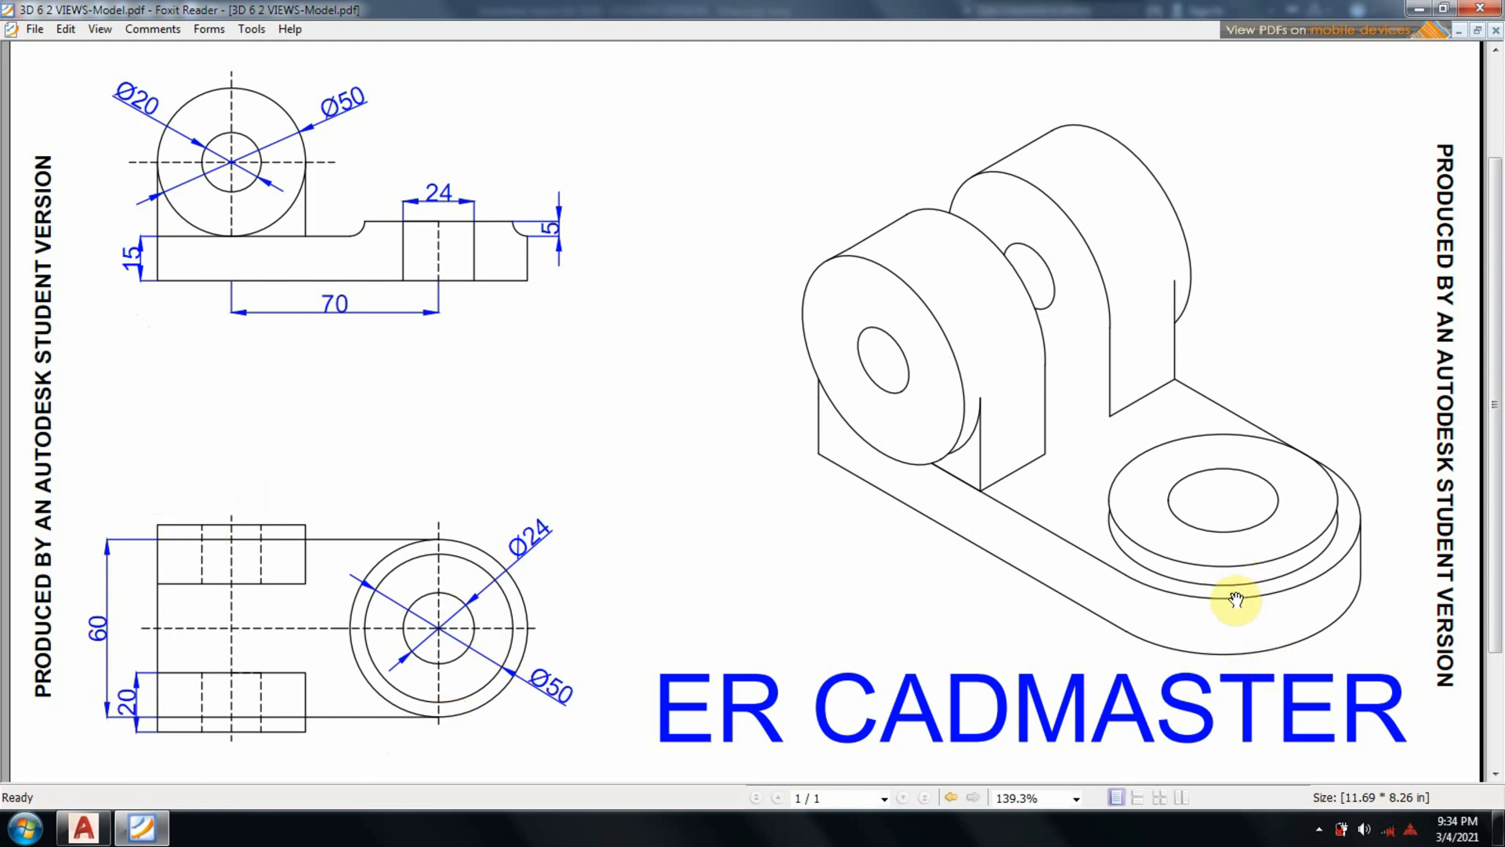
left_click(121, 837)
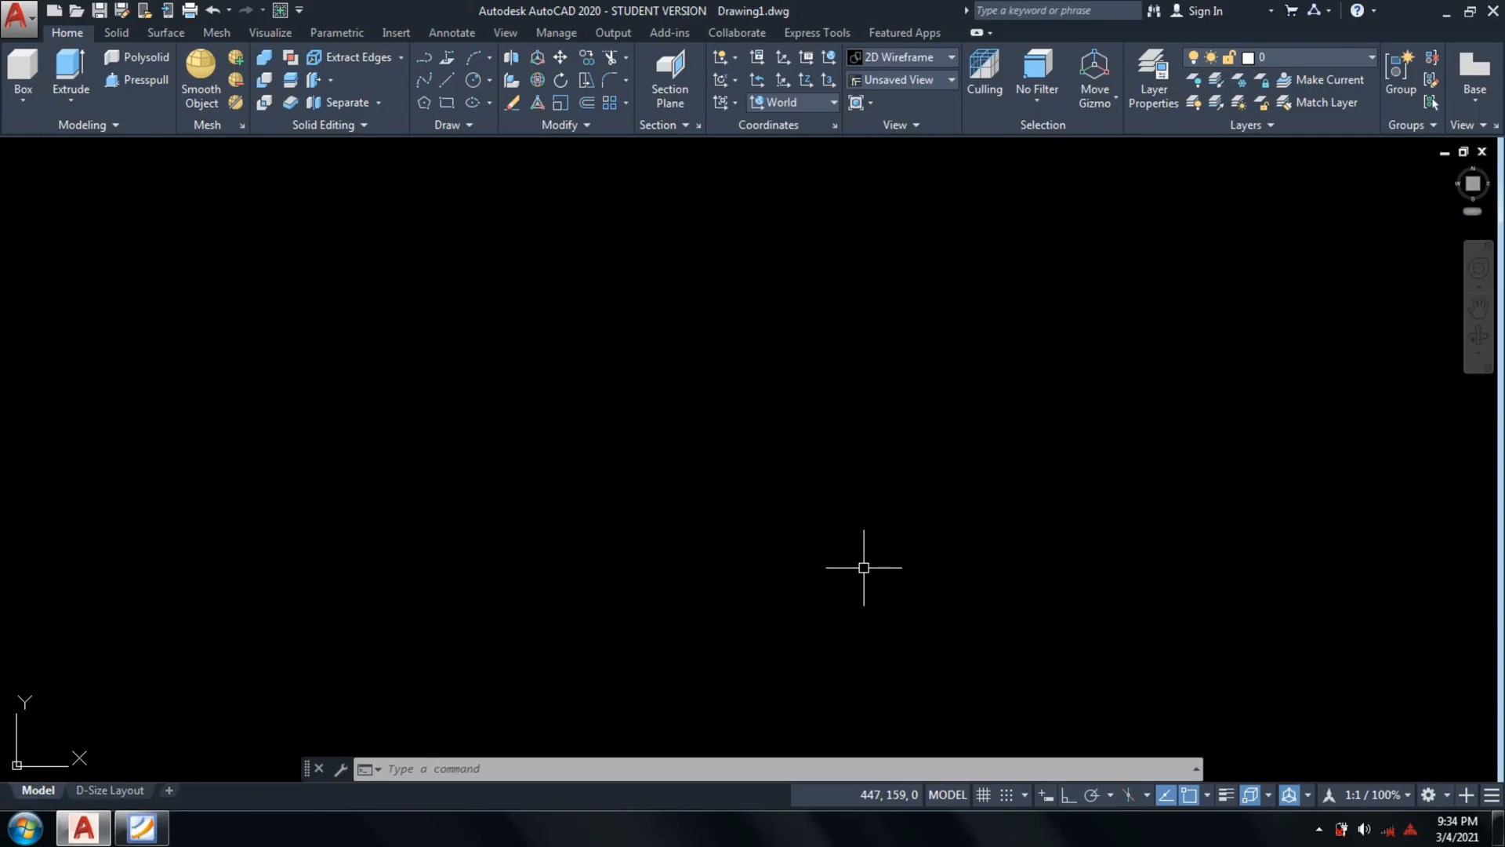
type("c")
key("Return")
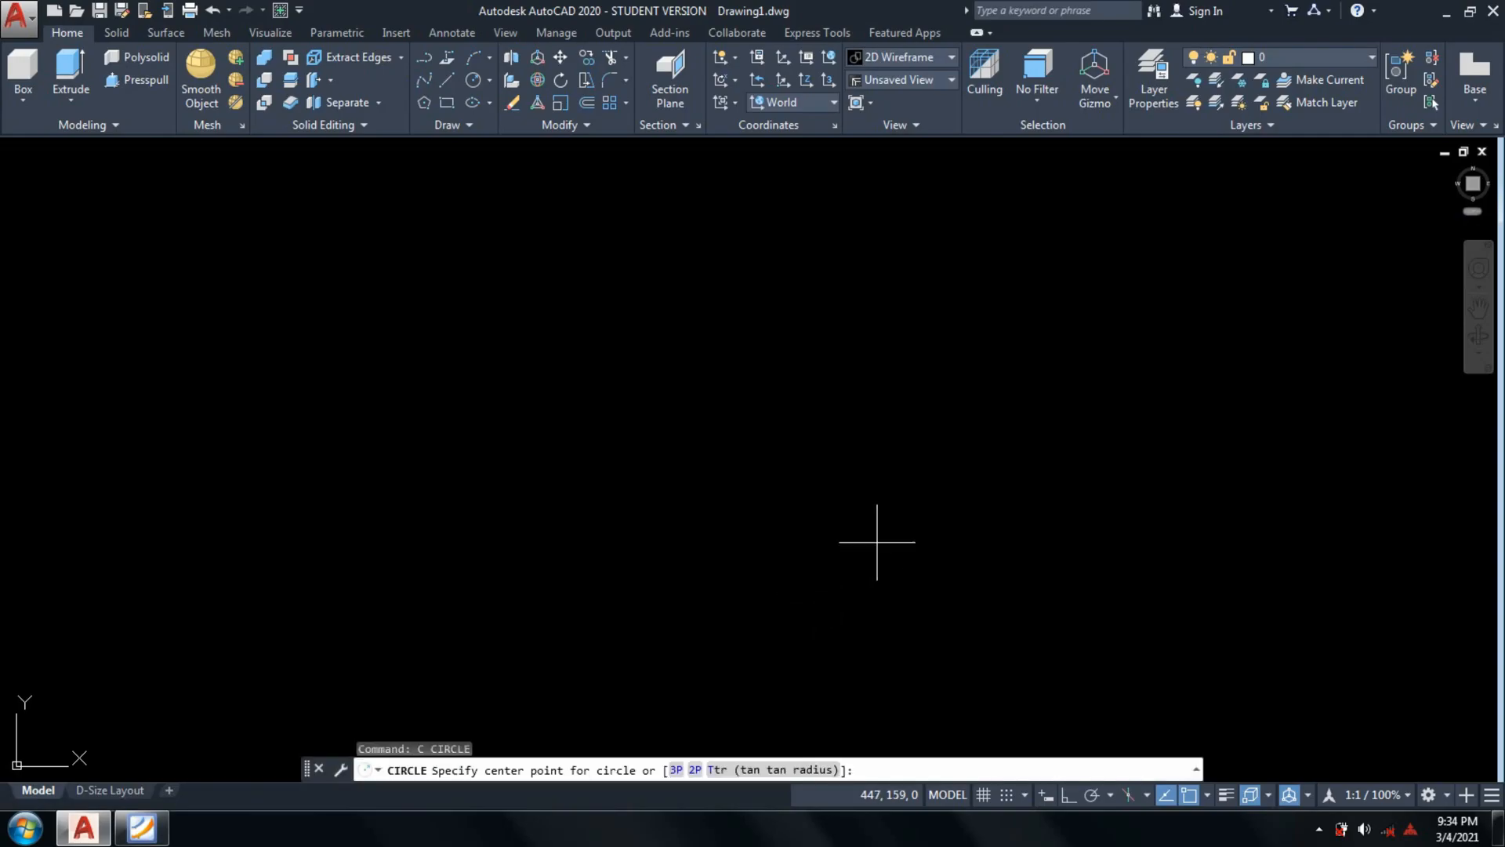
left_click(791, 456)
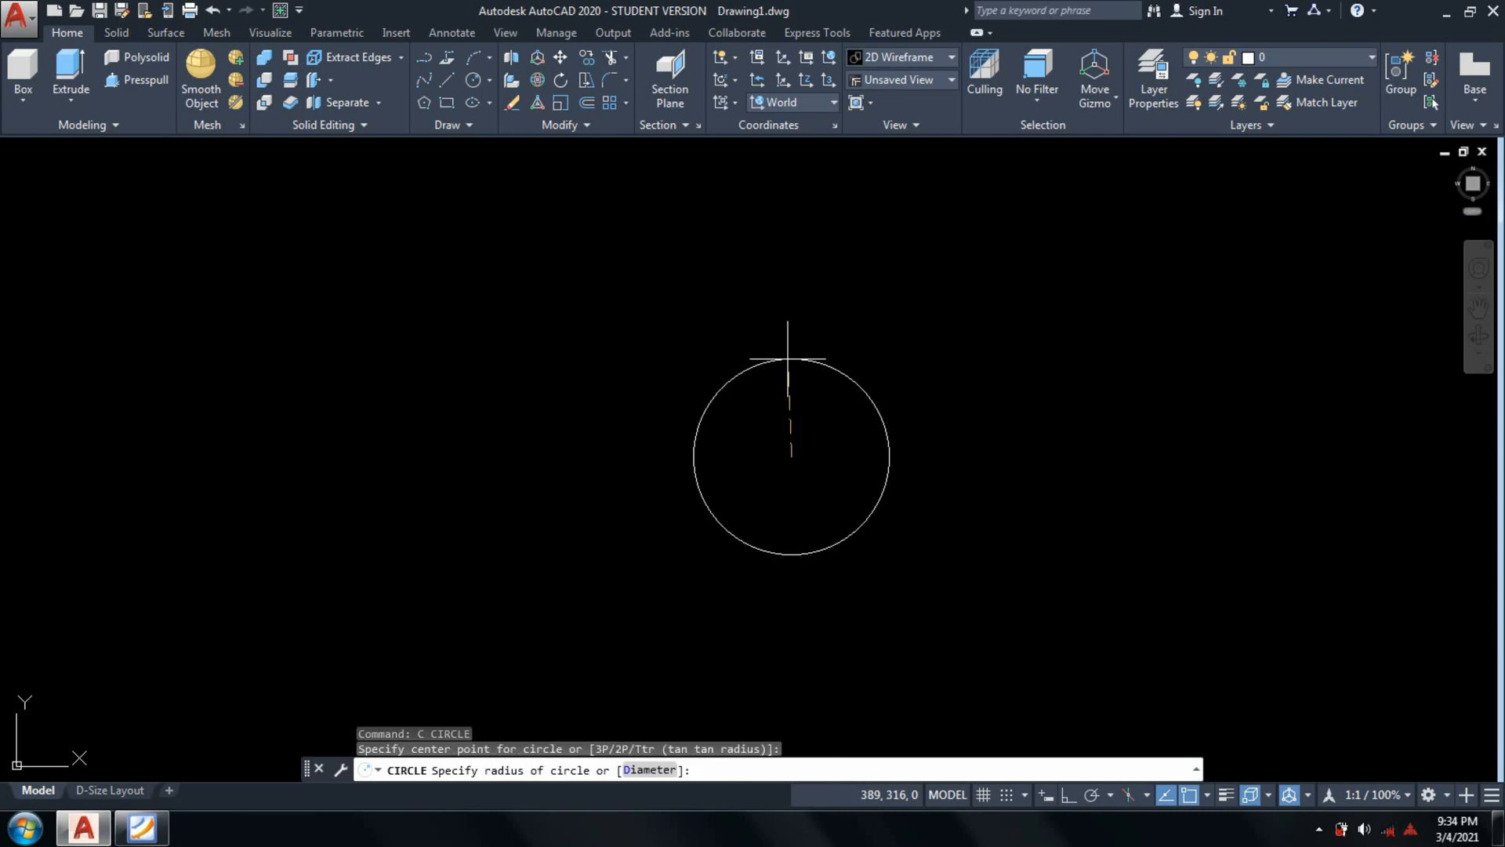
type("30")
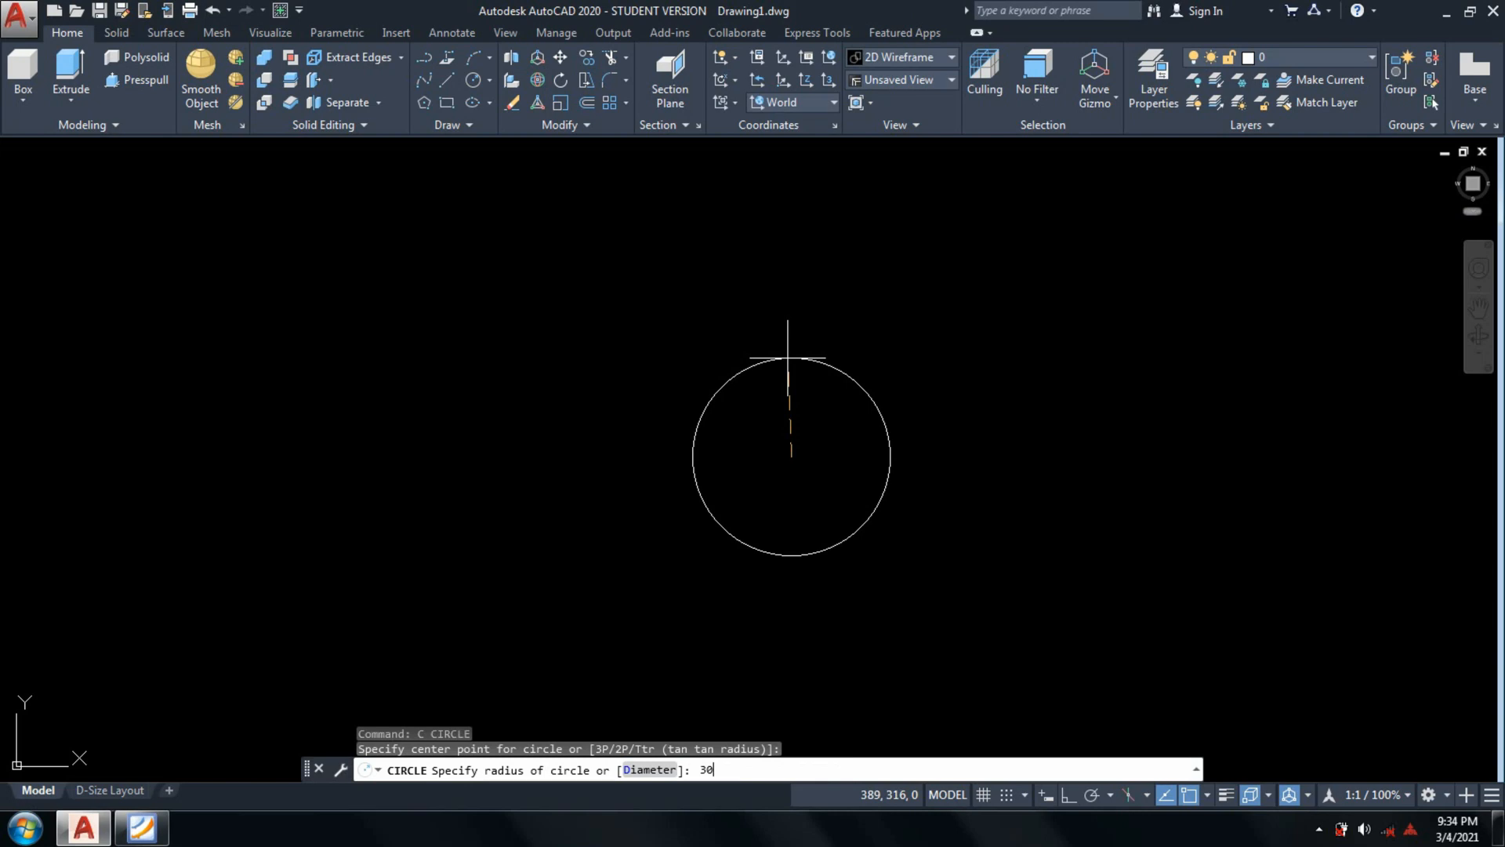
key("Return")
Draw the base outline with Ortho on: 95 left from the circle's top quadrant, 60 down, and back to its bottom quadrant.
type("l")
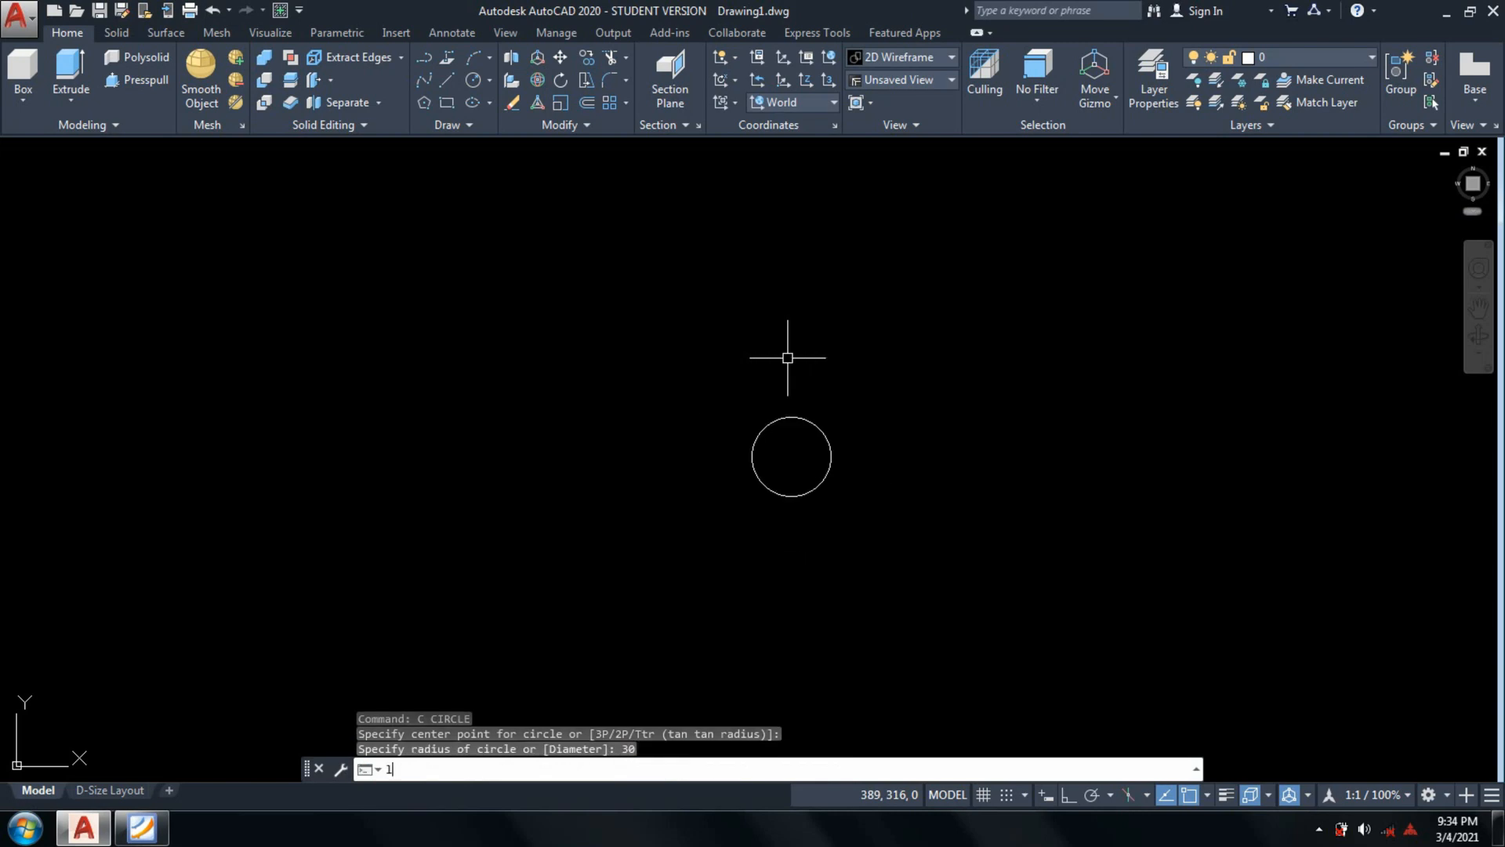
key("Return")
scroll(787, 417, "up", 2)
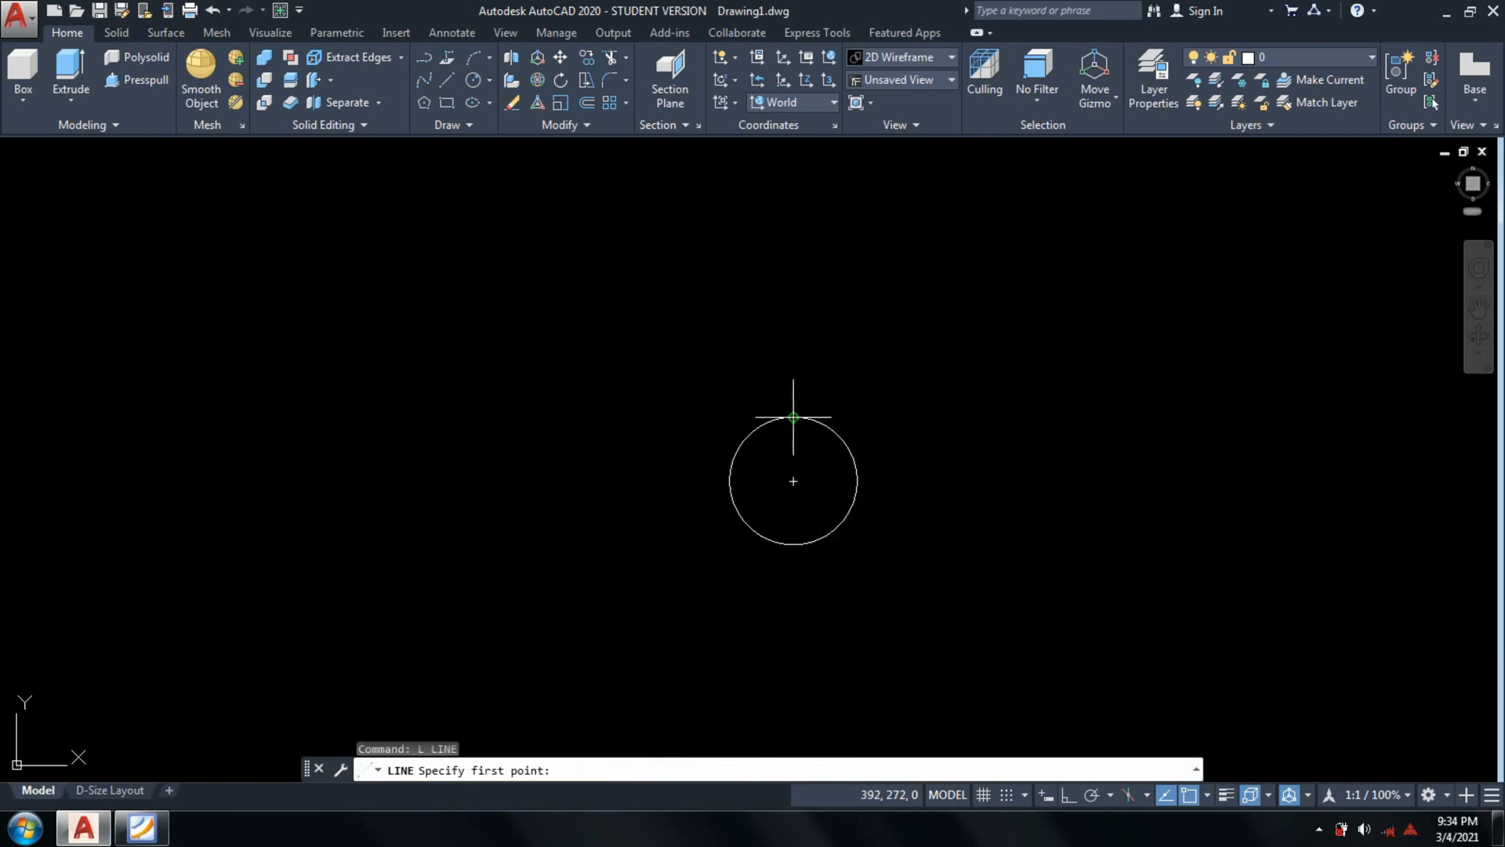
left_click(793, 417)
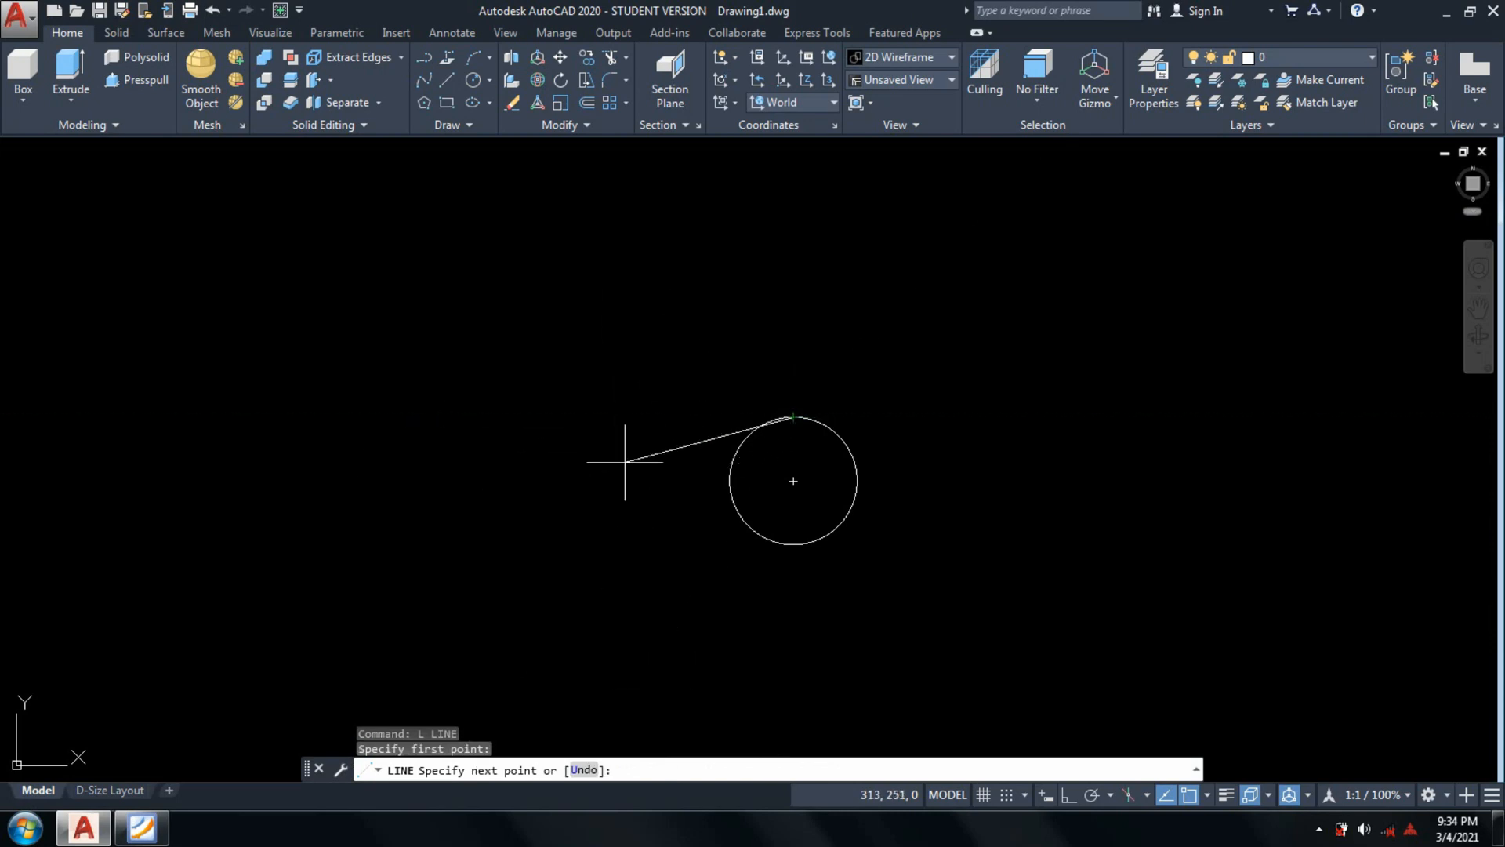
left_click(1057, 788)
type("95")
key("Return")
type("6")
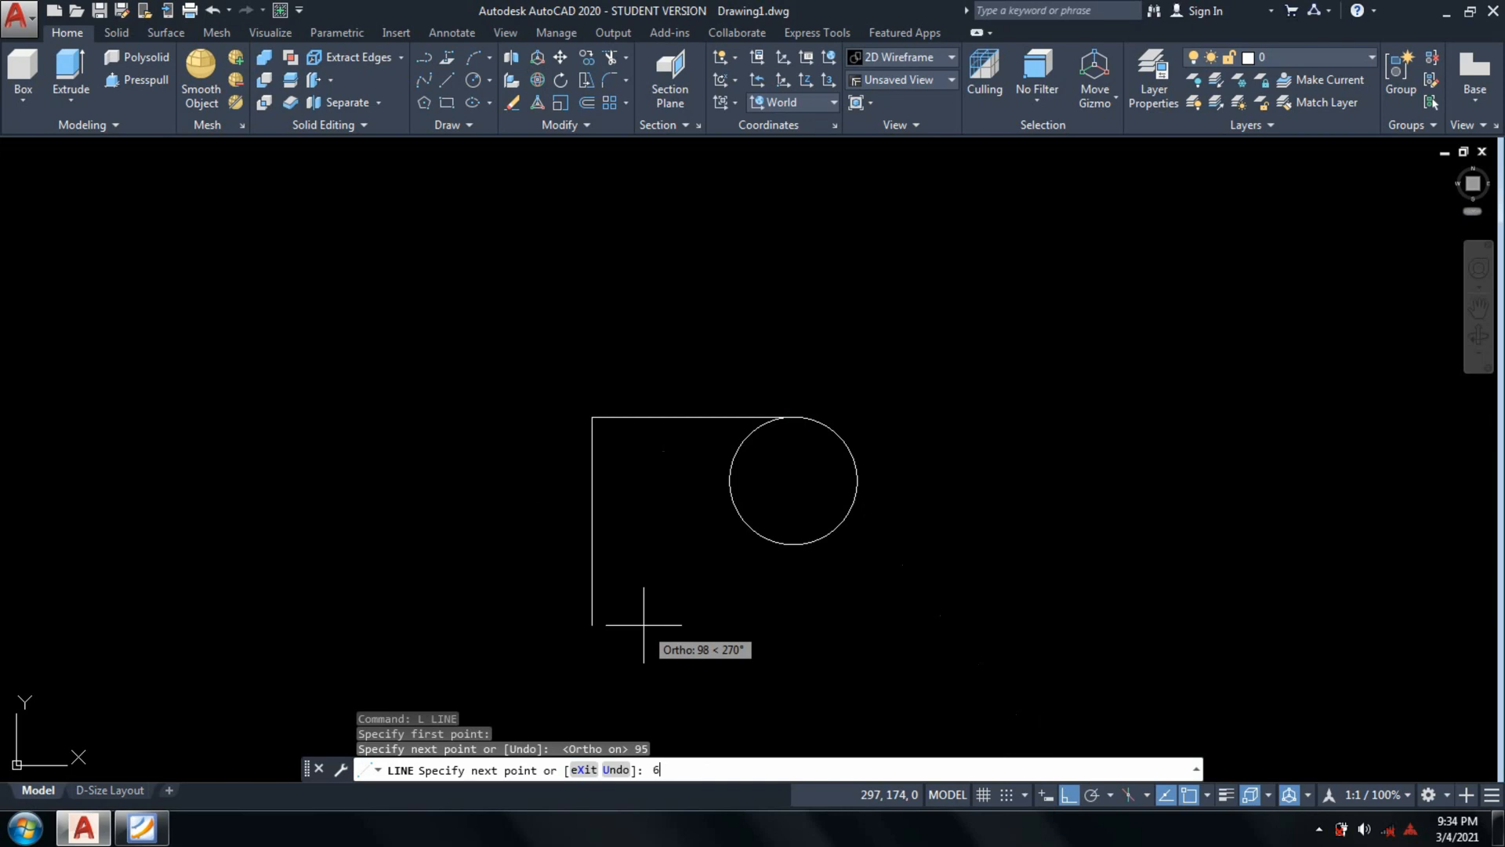
type("0")
key("Return")
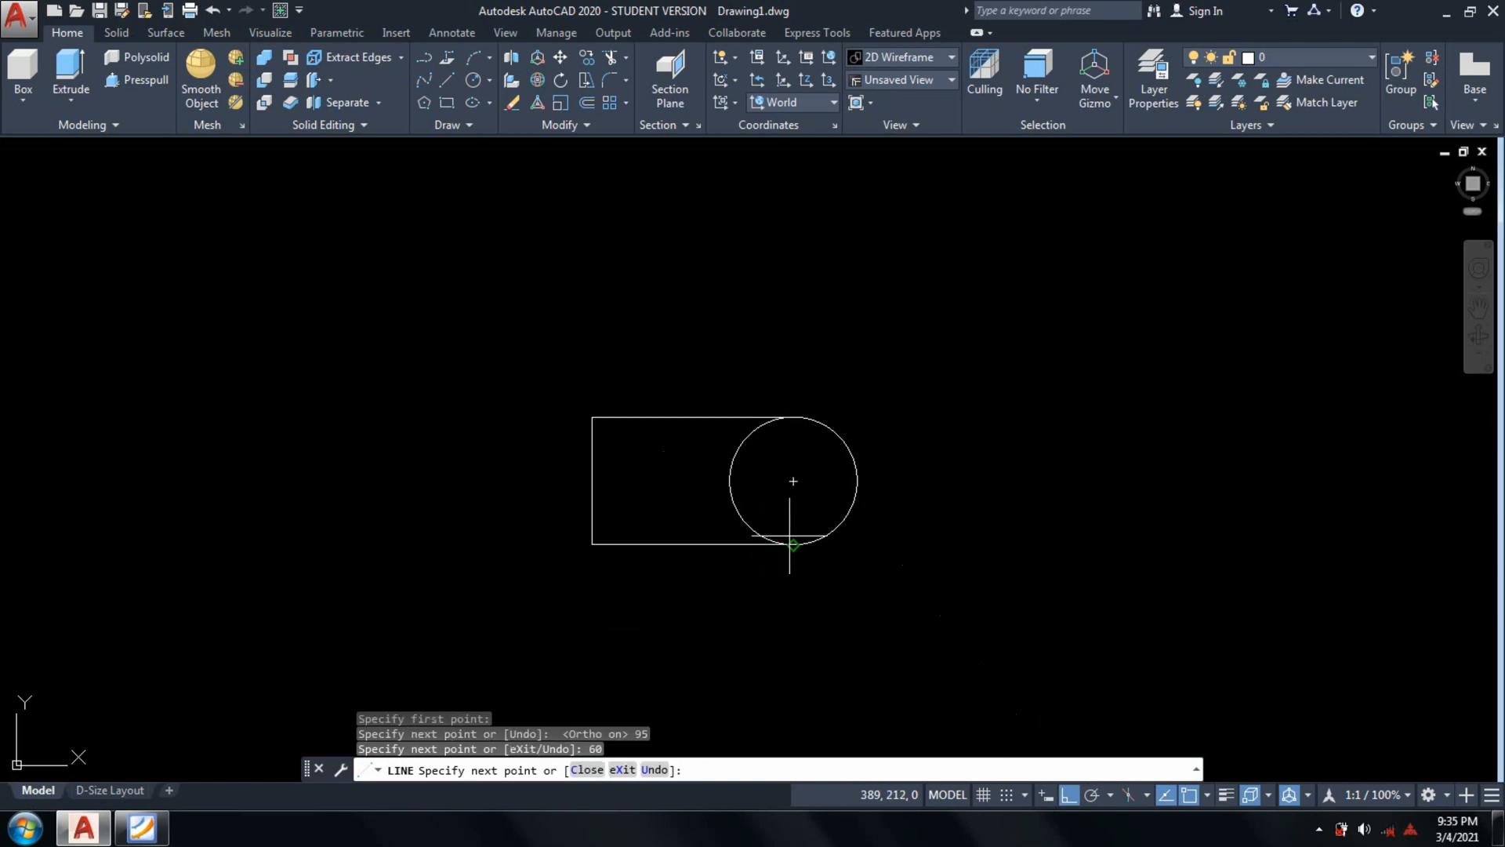
key("Return")
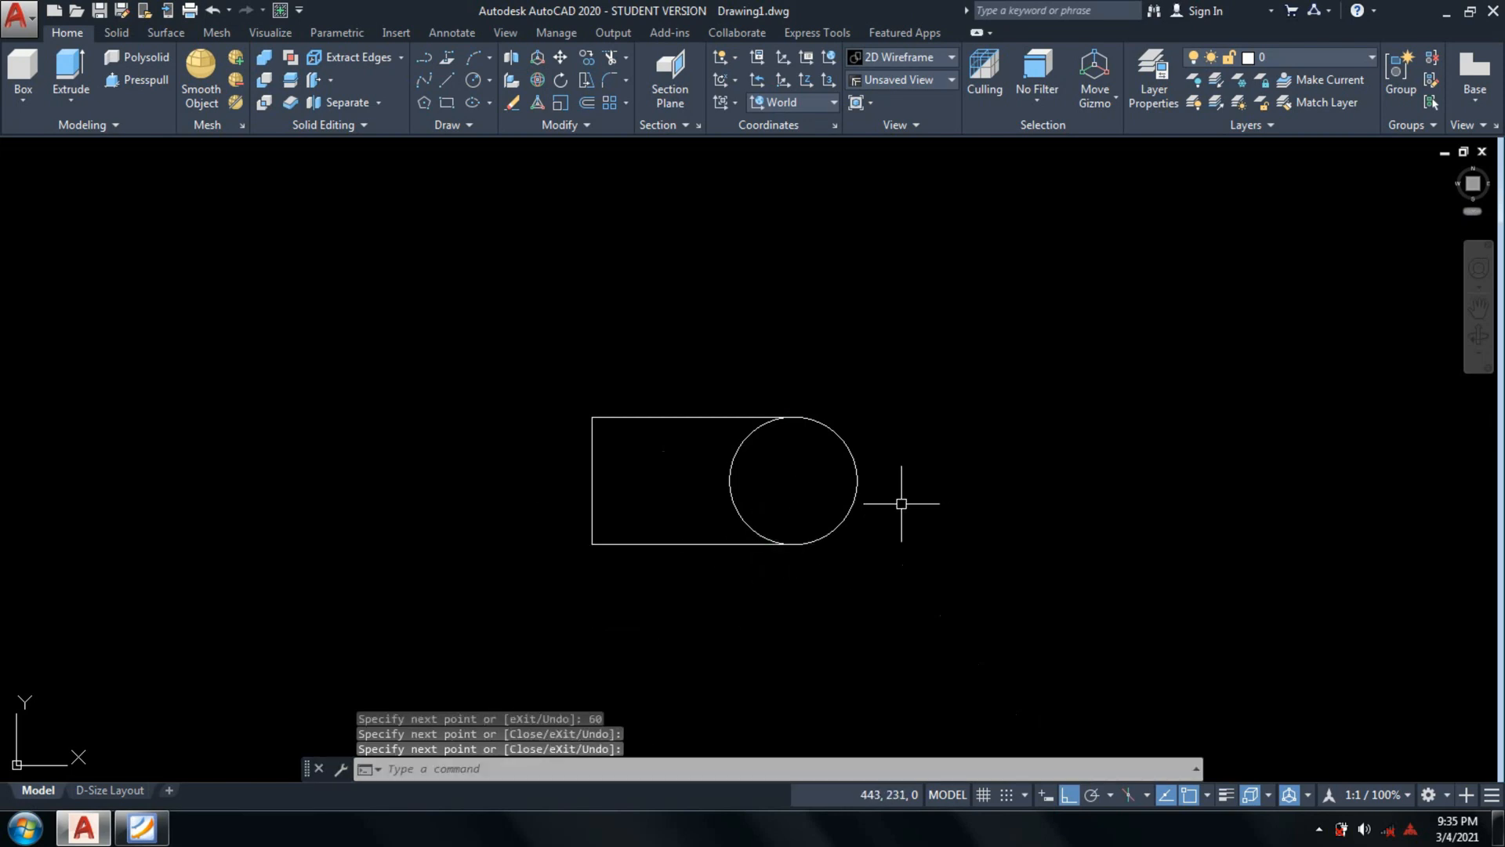
Trim away the half of the circle lying inside the base outline, leaving only the rounded end.
mouse_move(797, 491)
middle_mouse_down()
mouse_move(832, 334)
mouse_move(786, 392)
middle_mouse_up()
type("tr")
key("Return")
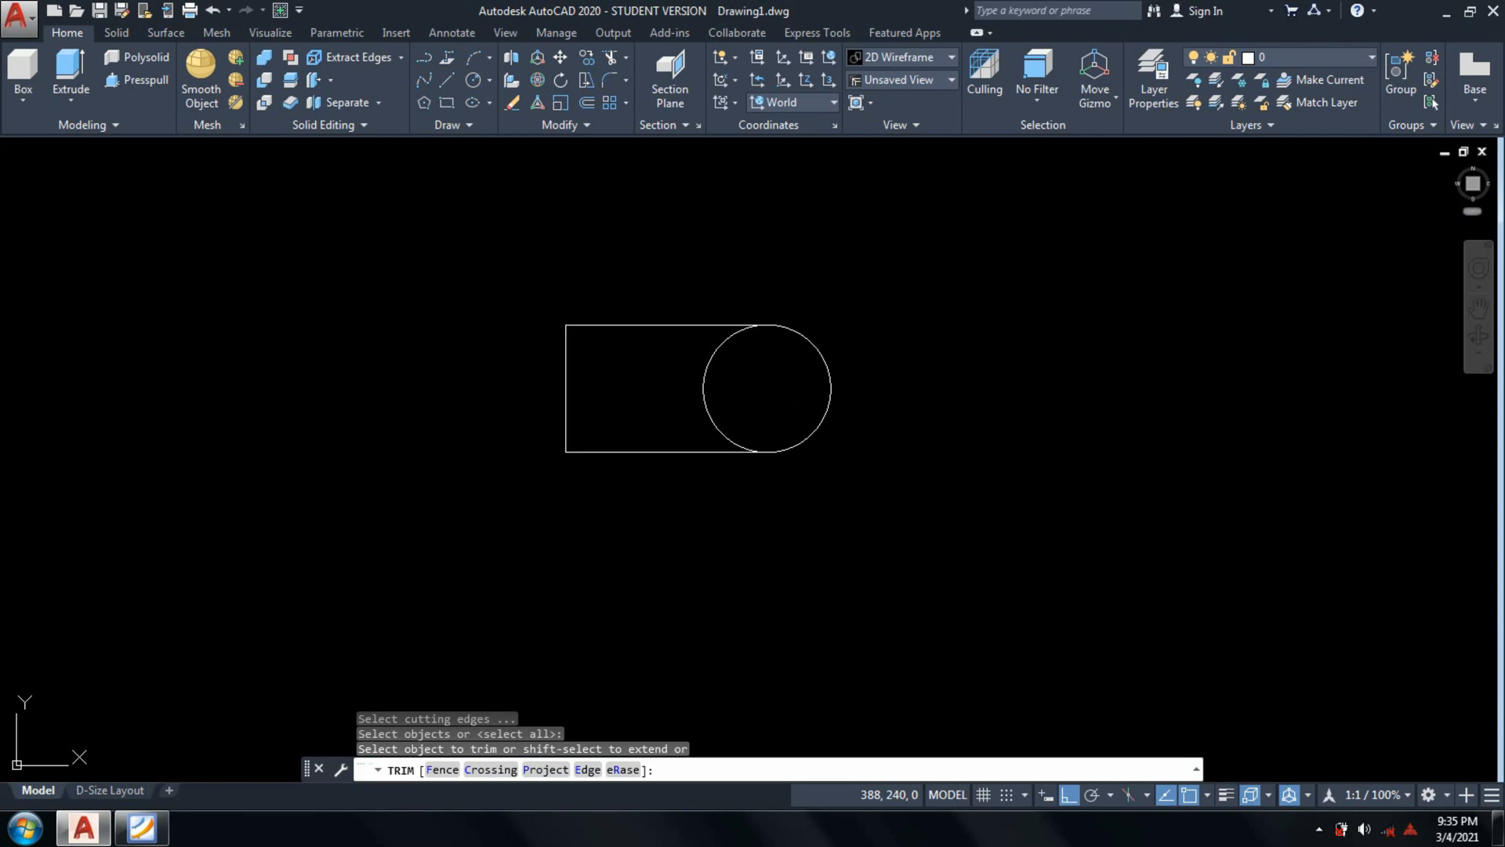
left_click(744, 370)
left_click(682, 407)
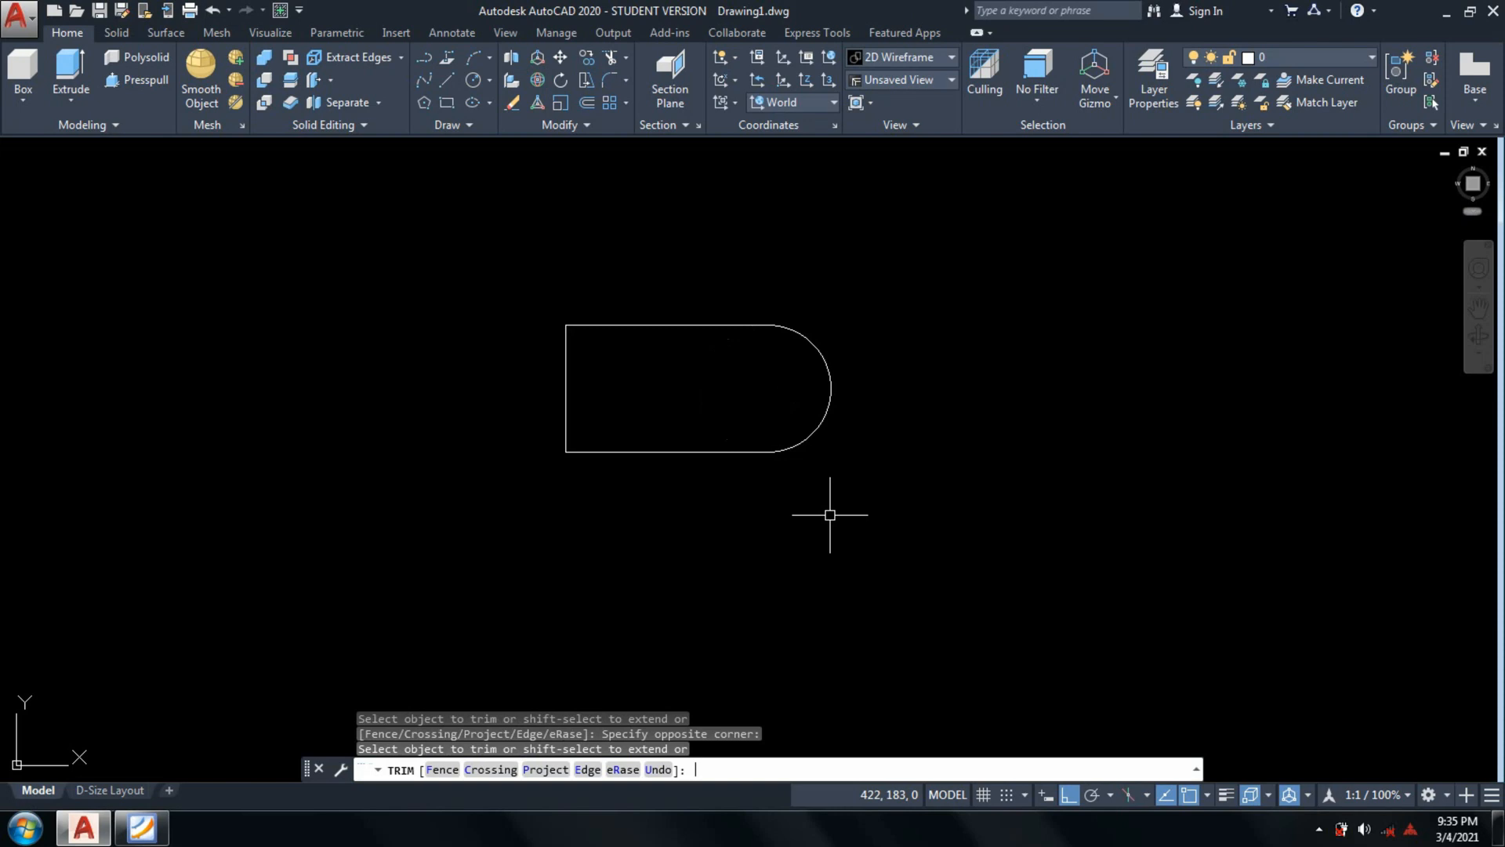
key("Return")
Check the base shape in the PDF drawing and convert the three lines and the arc into a region in AutoCAD.
left_click(142, 829)
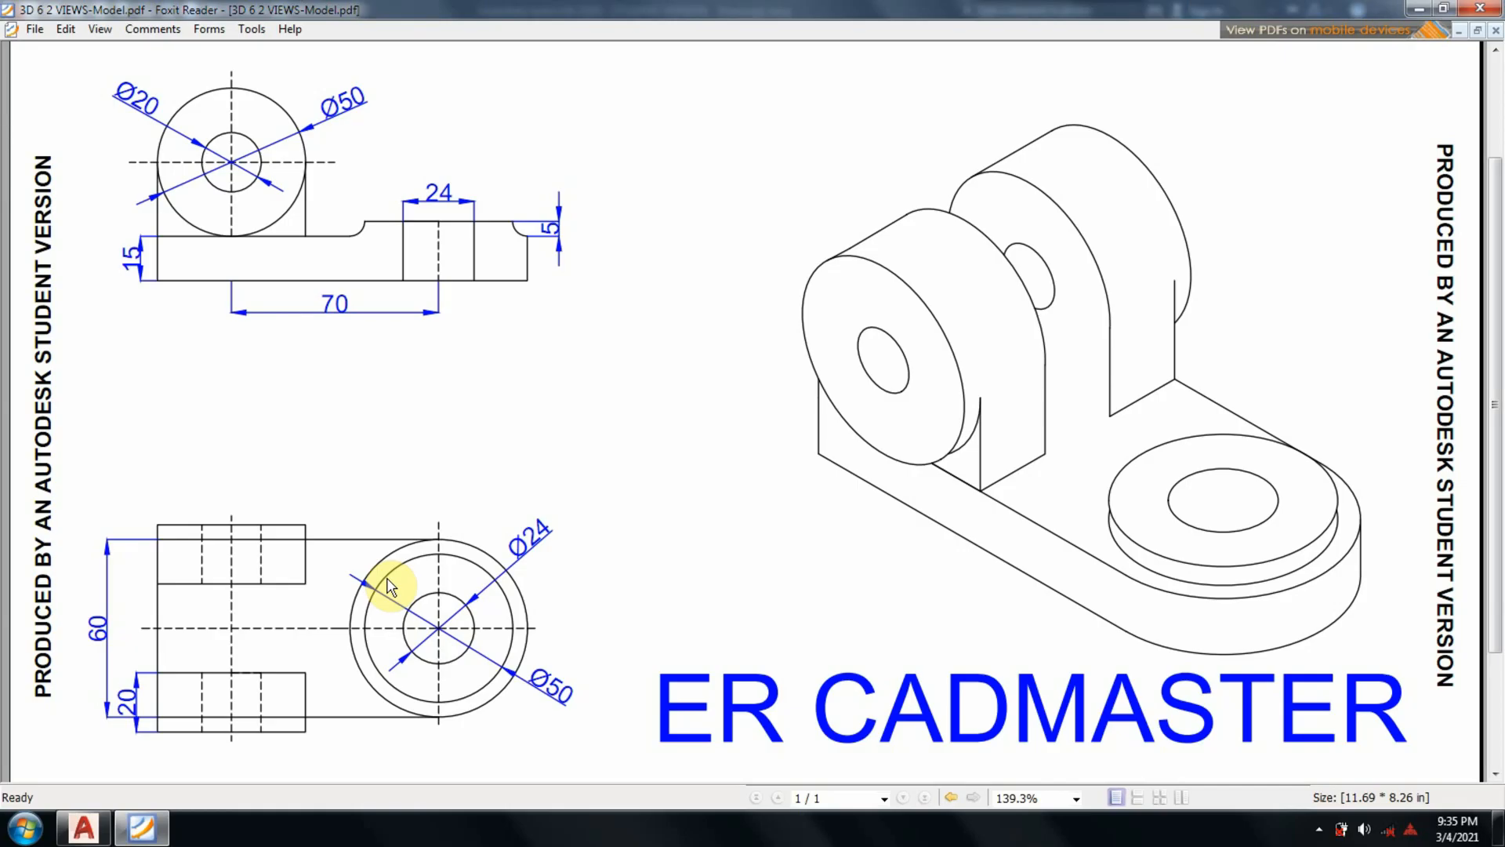
left_click(84, 828)
middle_click_drag(809, 418, 764, 525)
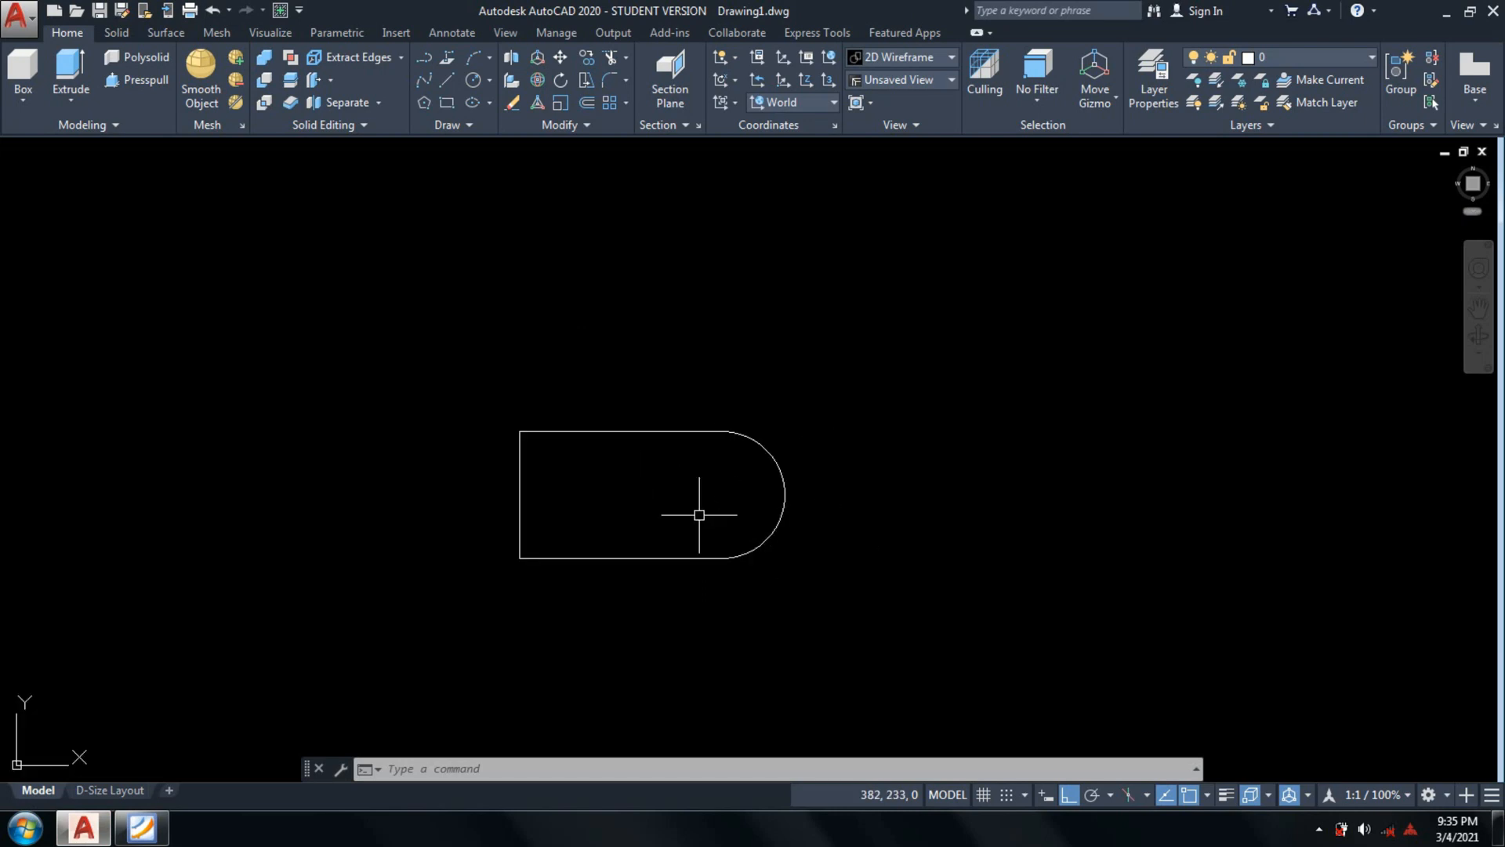
type("re")
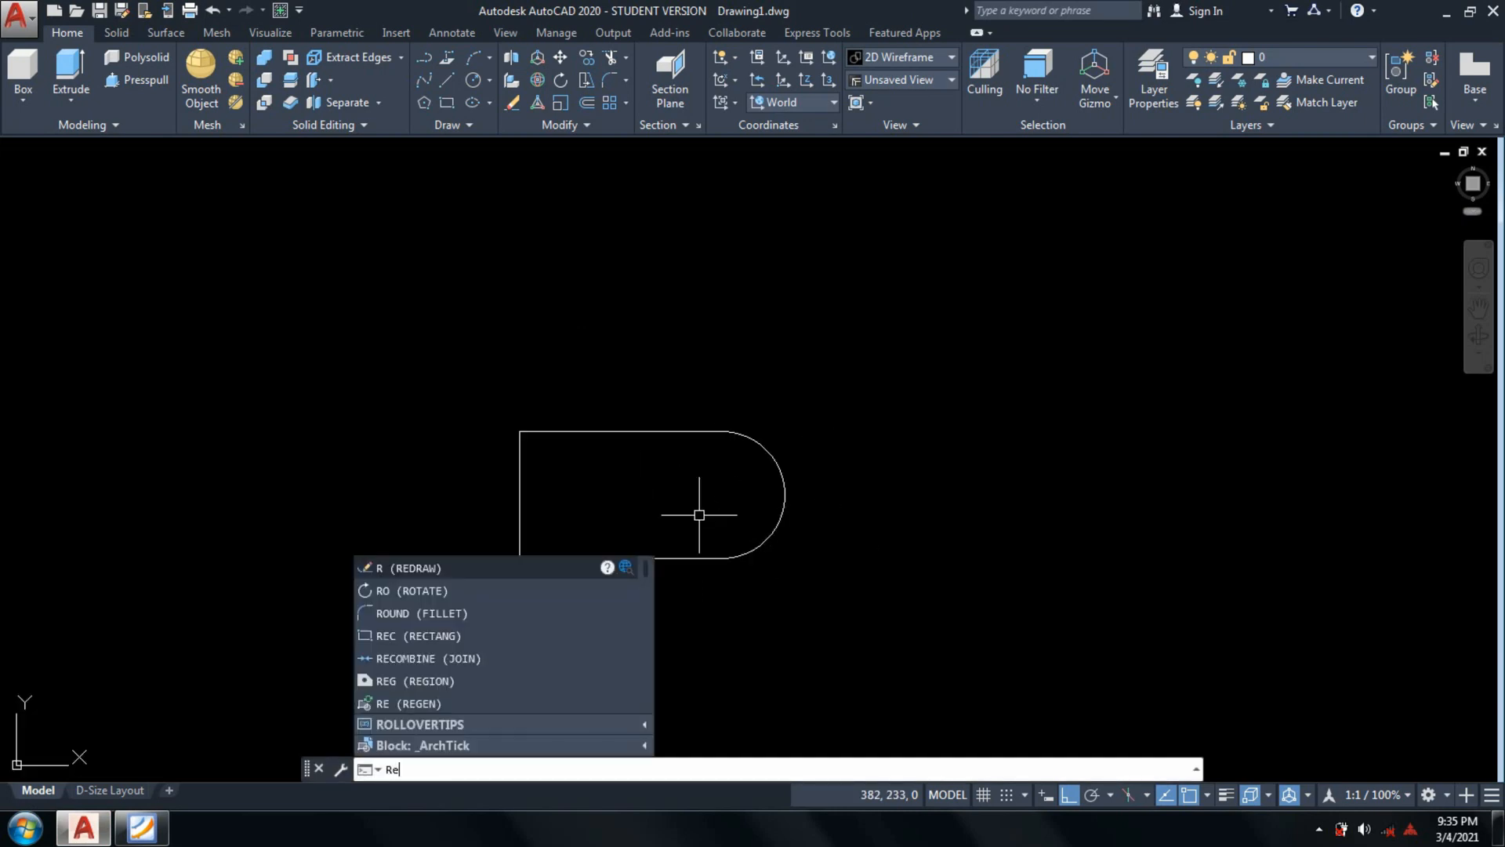
type("g")
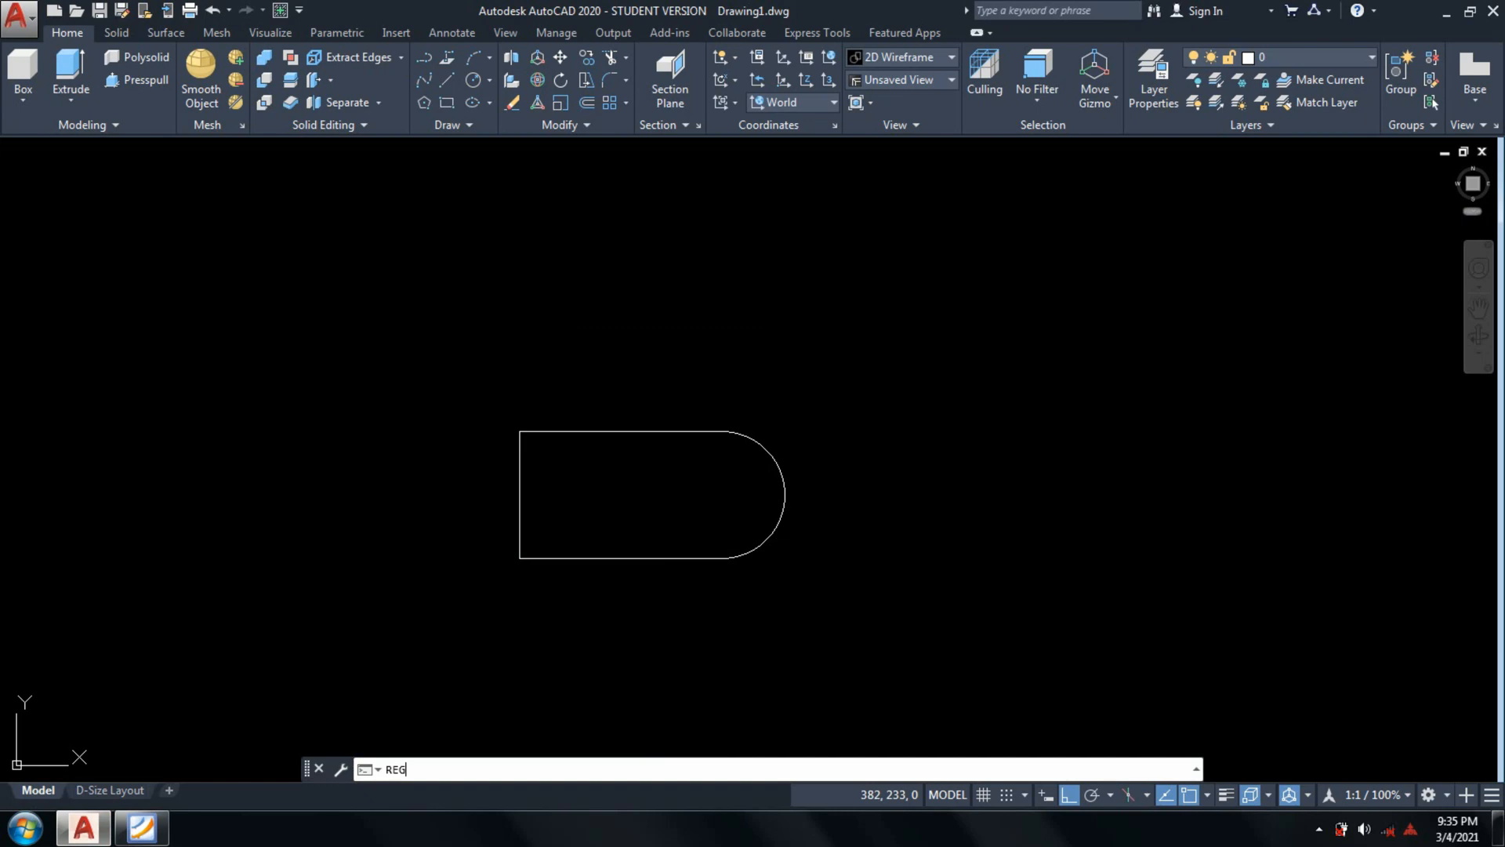
key("Return")
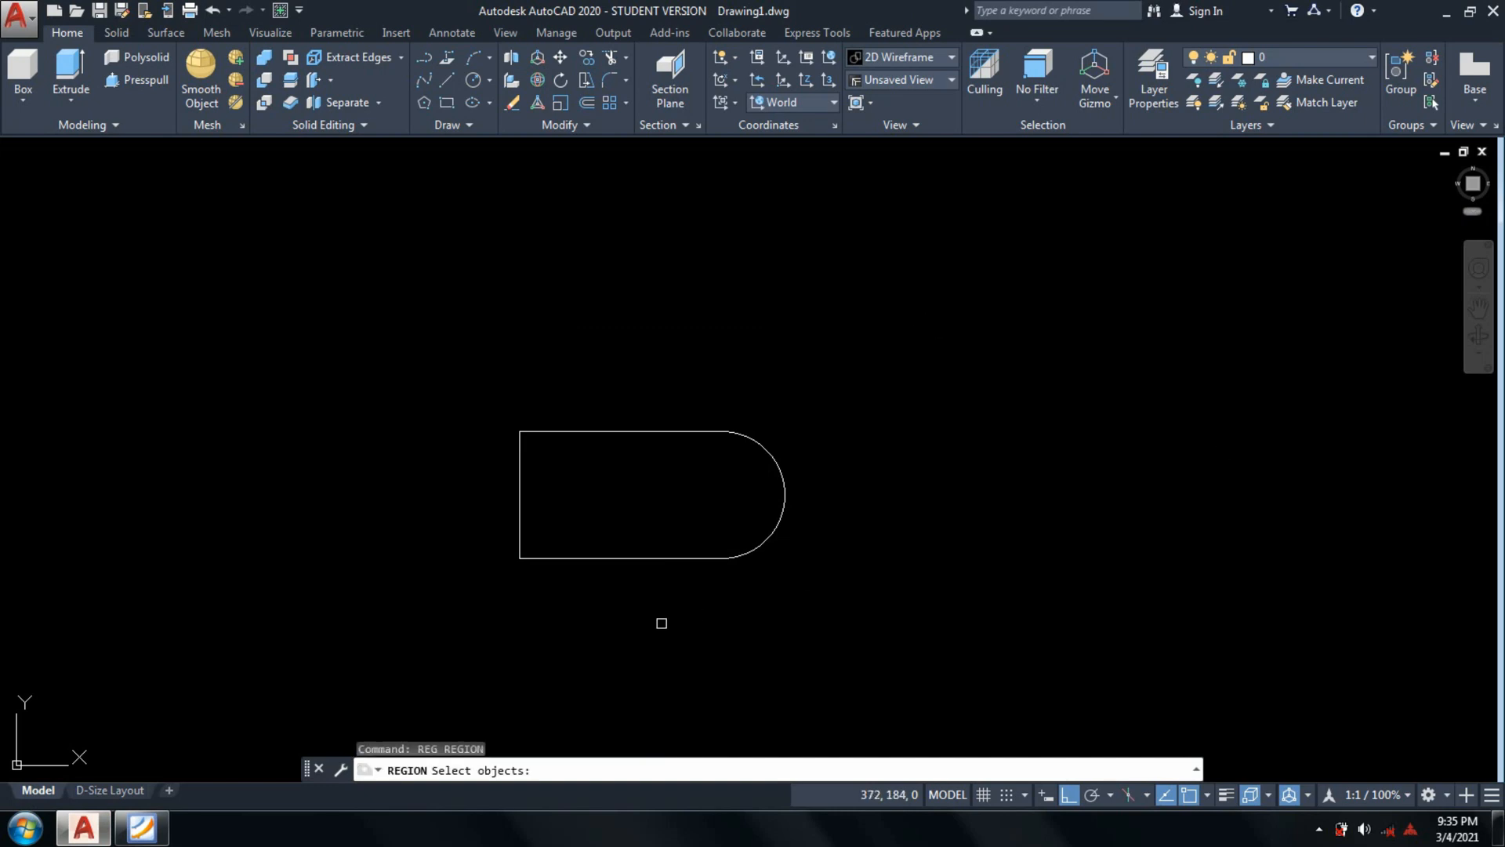
left_click(889, 394)
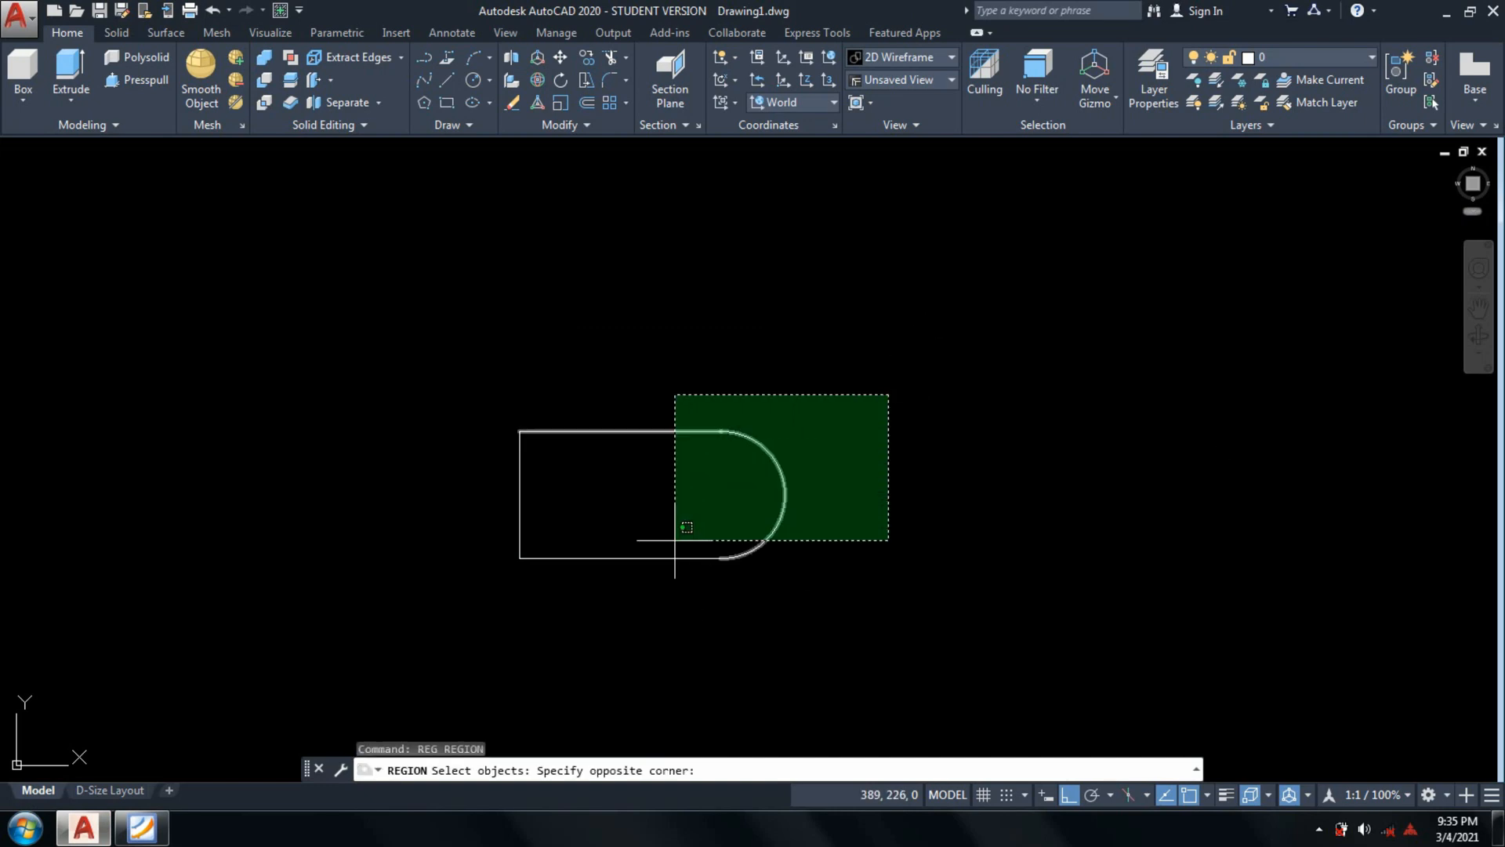
left_click(488, 589)
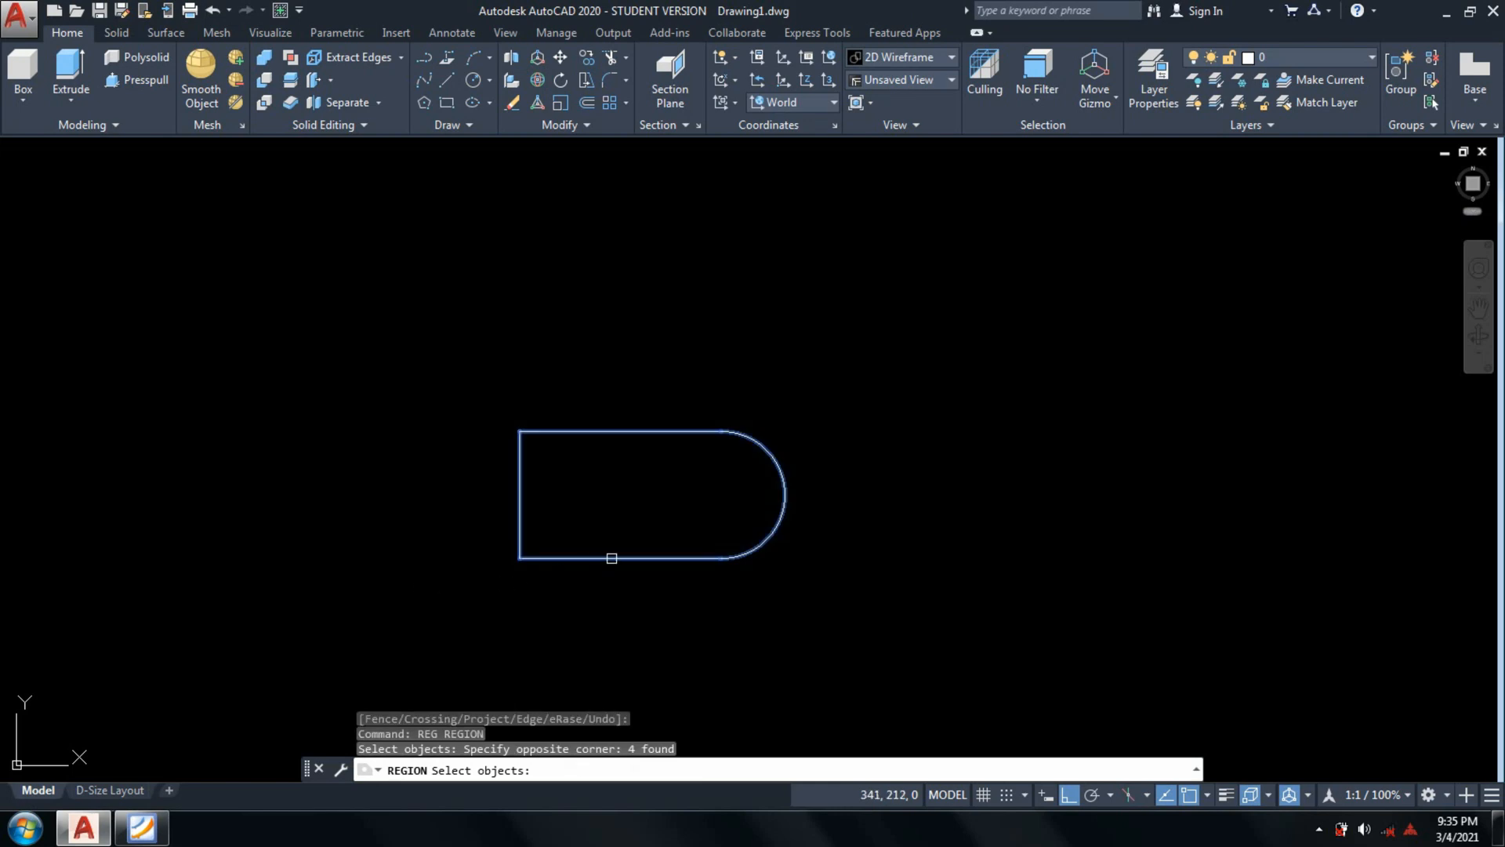
key("Return")
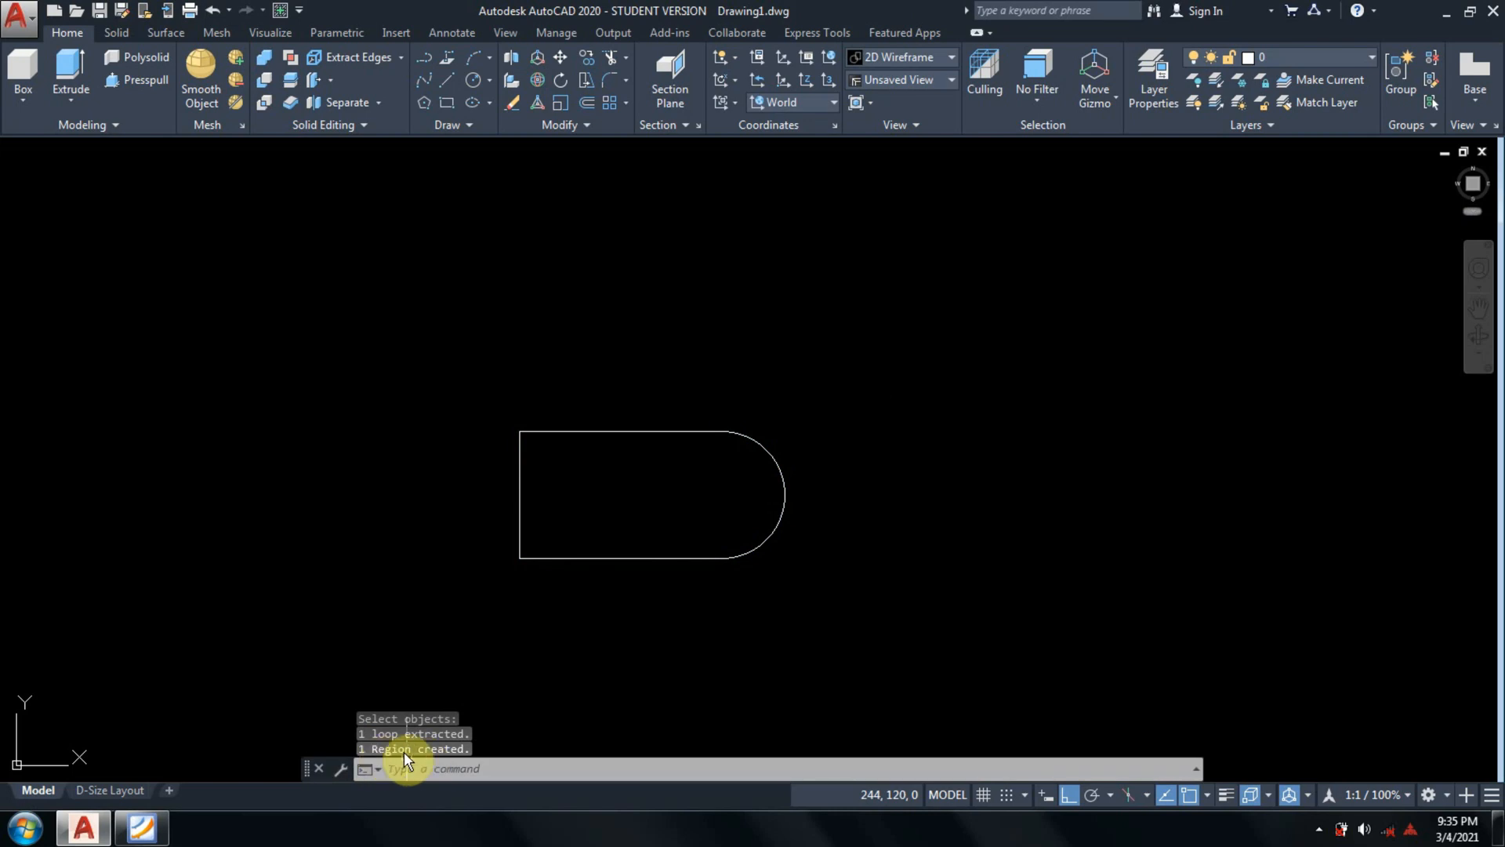
Tilt the plan view into 3D with 3DORBIT and extrude the base region to a height of 15.
middle_click_drag(1012, 417, 1015, 356)
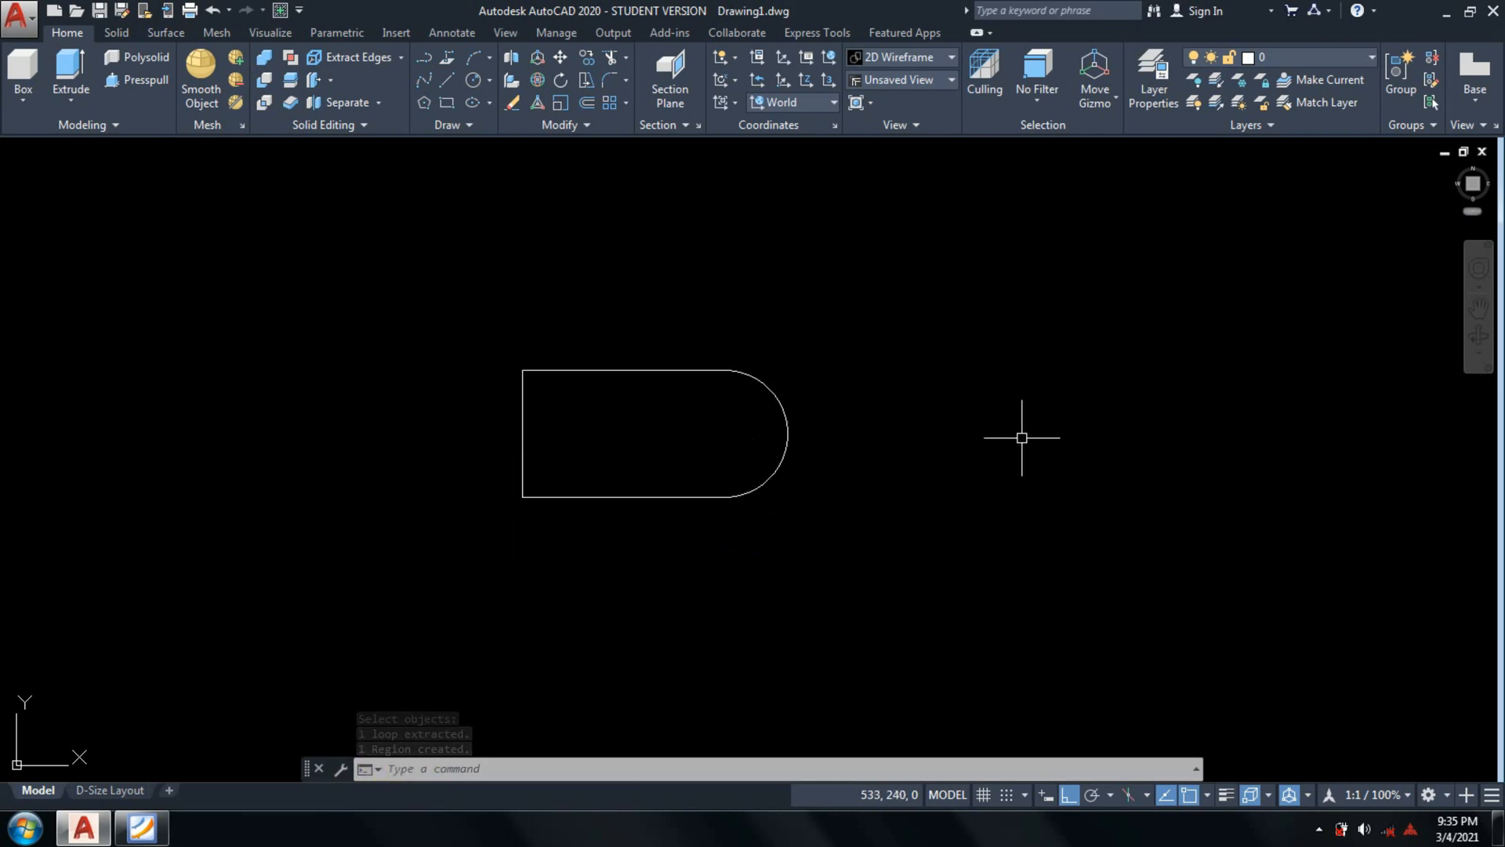
type("3DO")
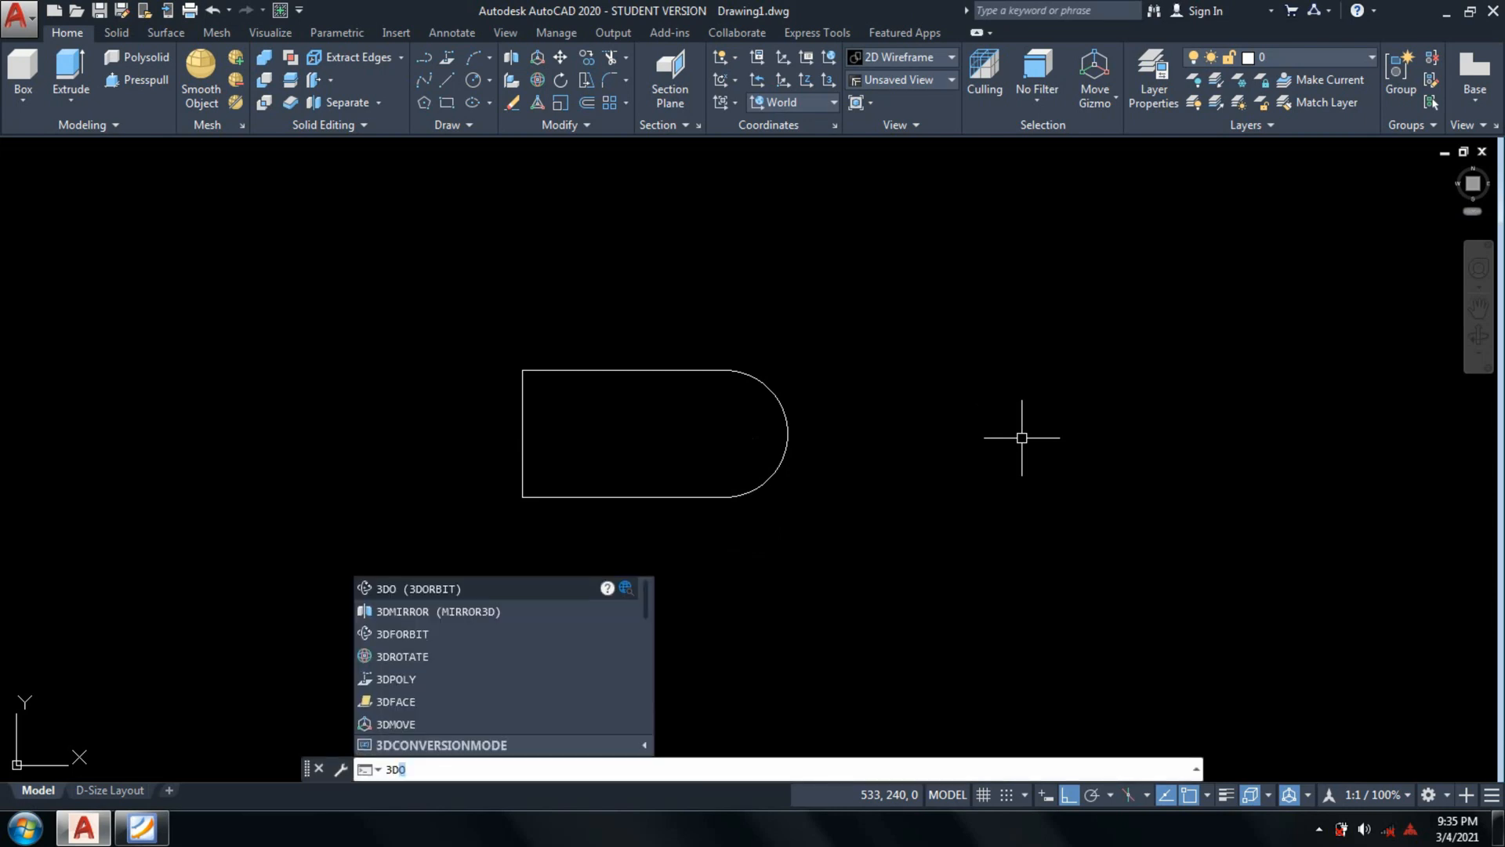
key("Return")
left_click_drag(994, 527, 975, 403)
key("Escape")
middle_click_drag(967, 407, 980, 488)
type("EXt")
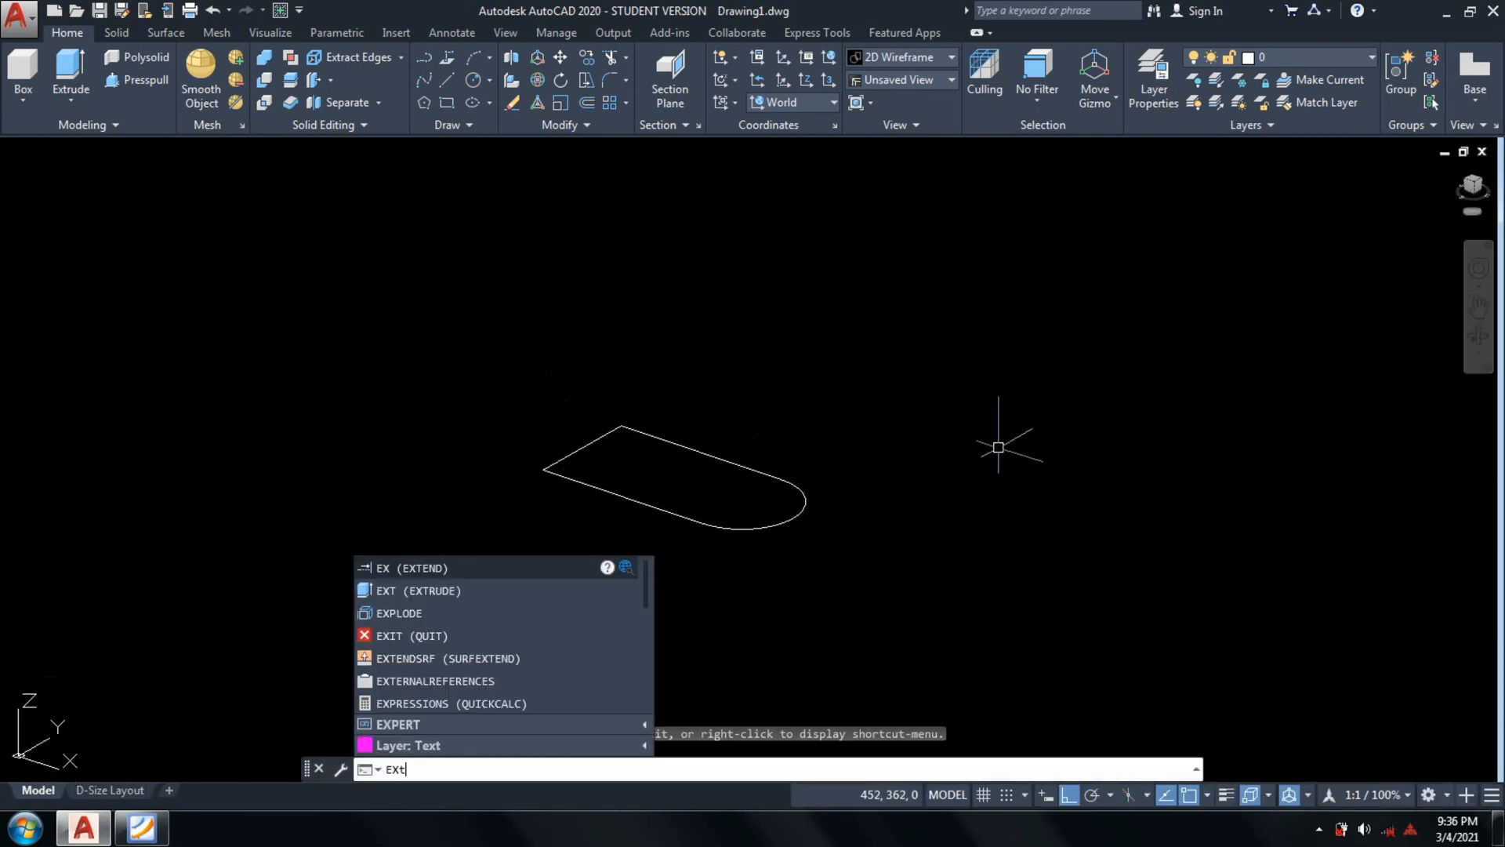
key("Return")
left_click(988, 414)
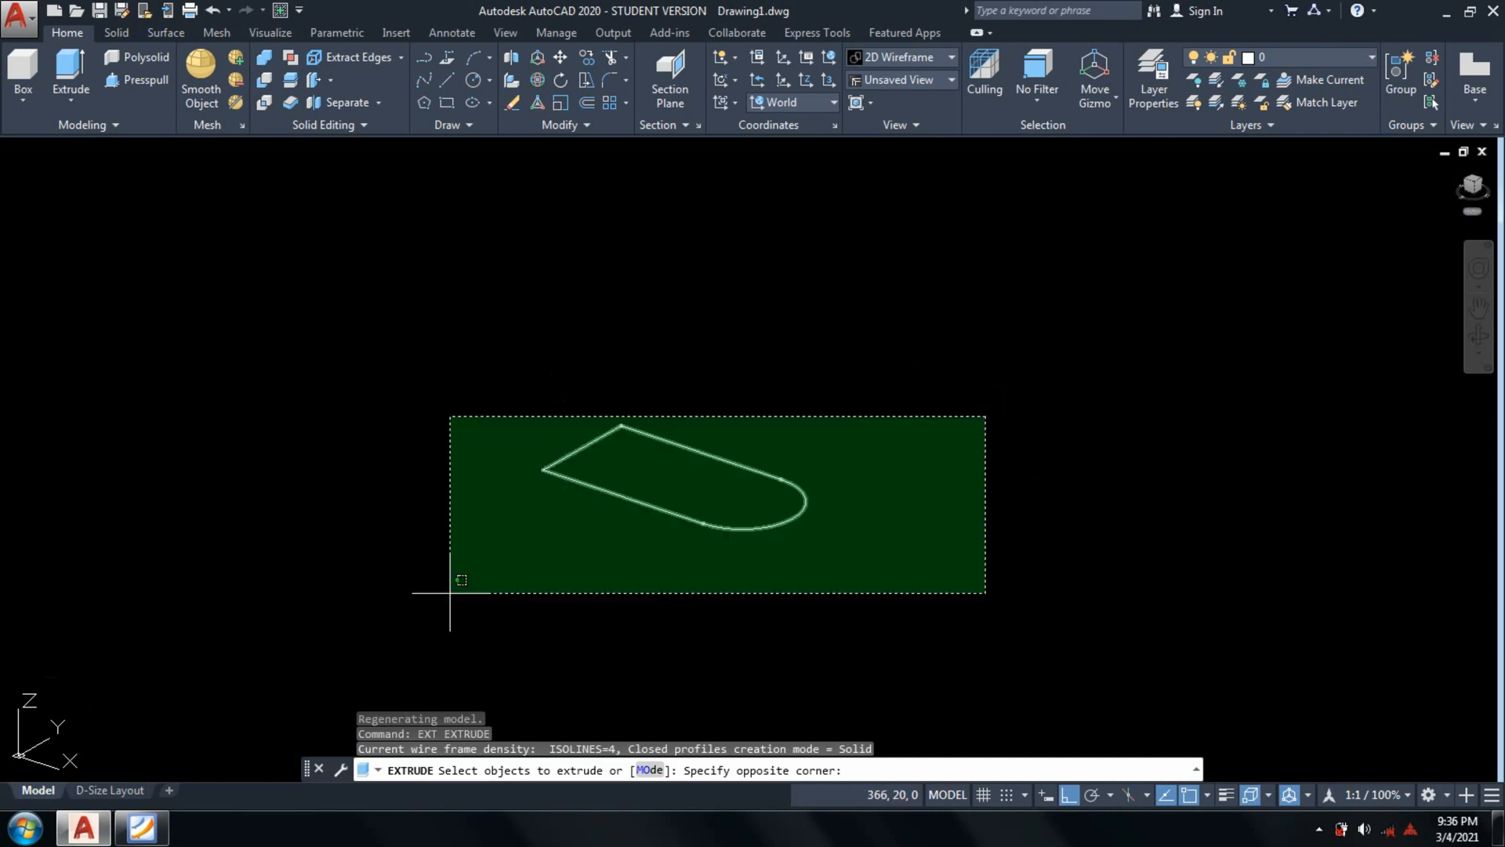
left_click(449, 616)
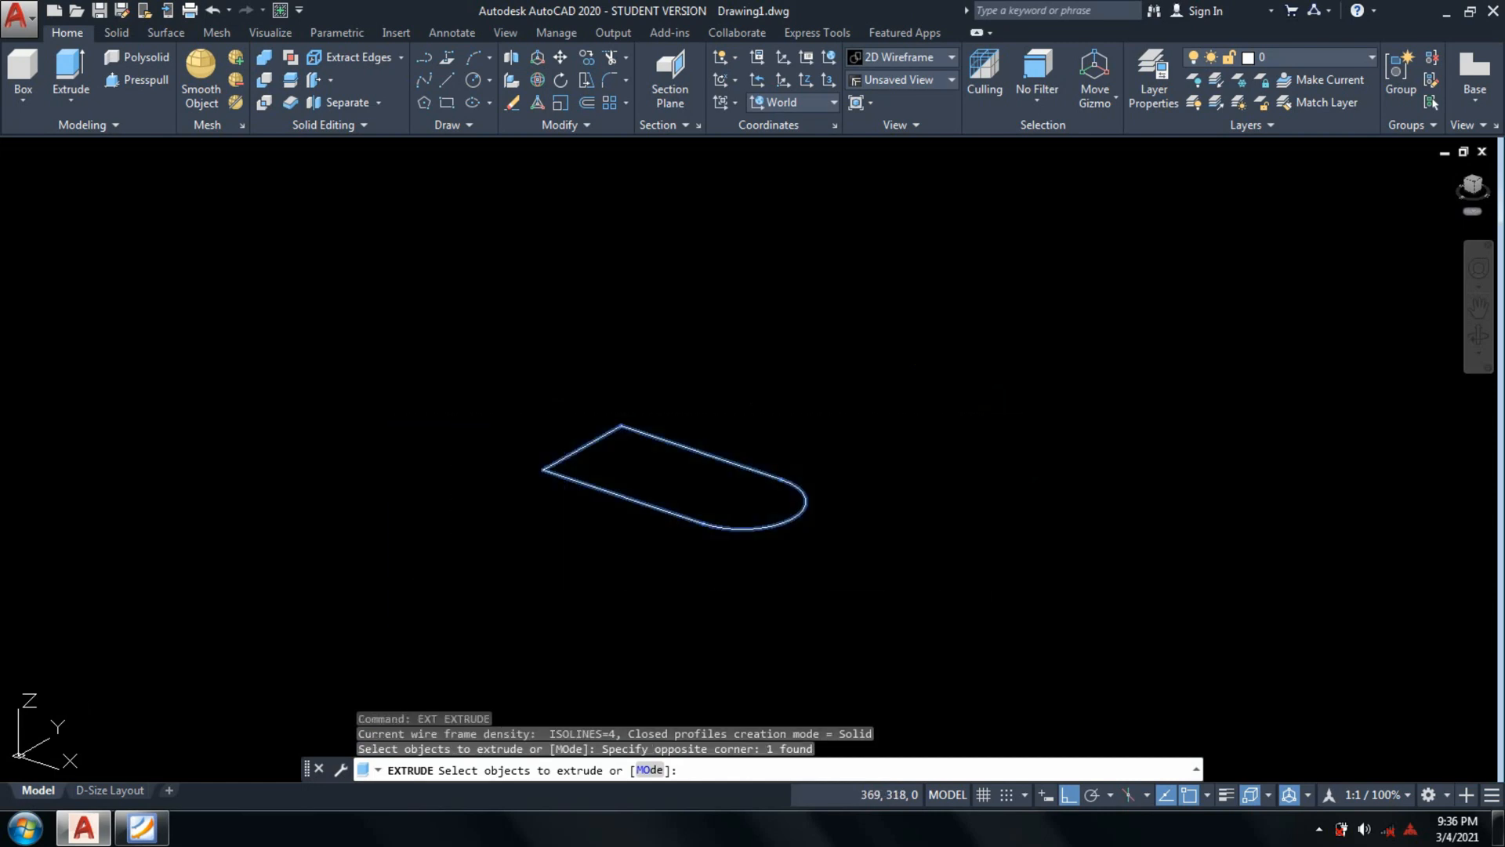
key("Return")
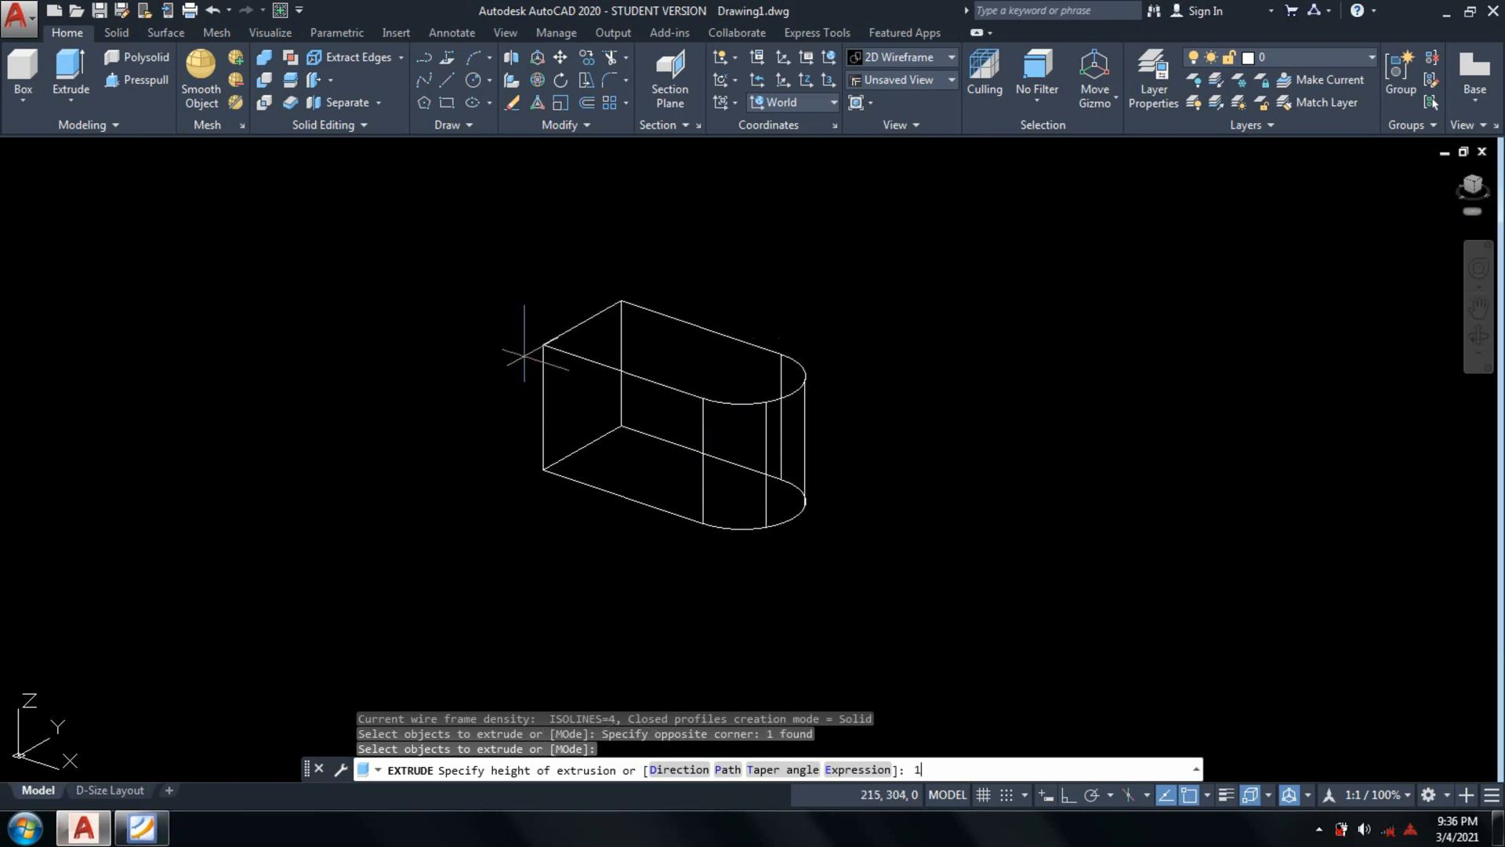
type("15")
key("Return")
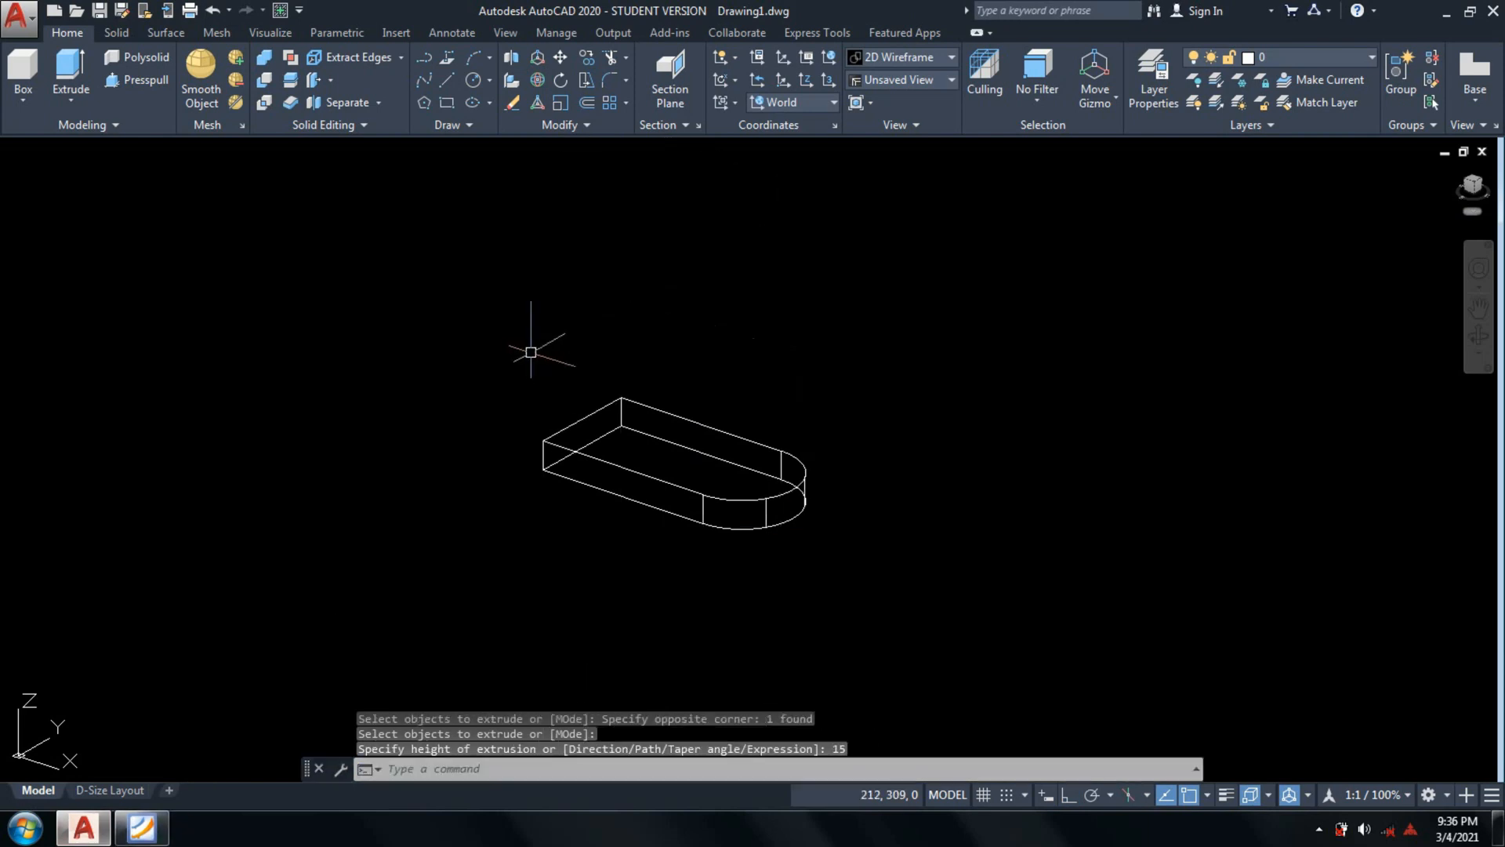
Check the round boss's dimensions in the PDF drawing and restore the plan view of the current UCS in AutoCAD.
scroll(806, 468, "up", 1)
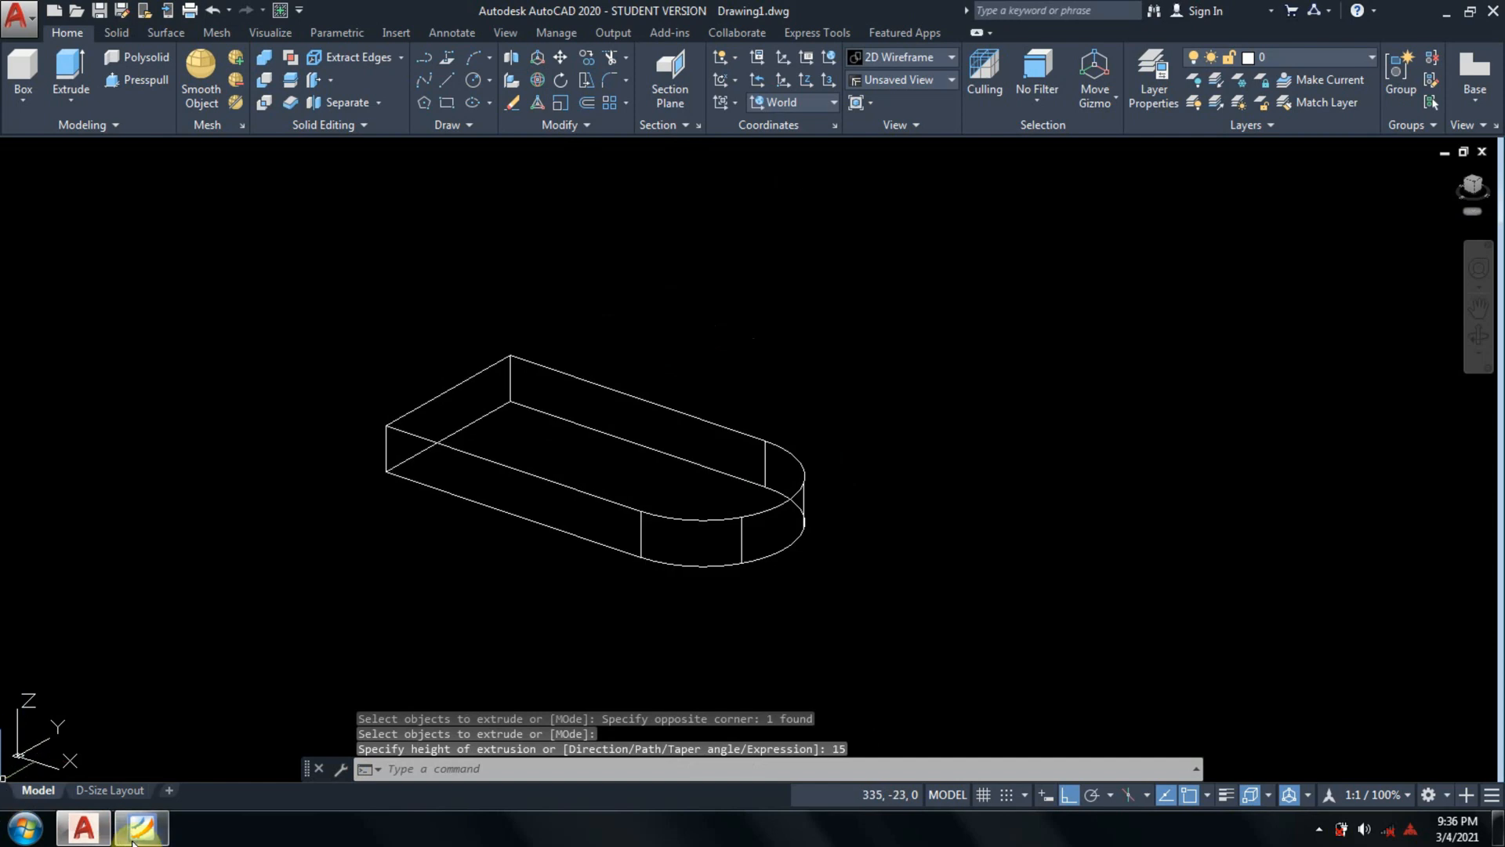
left_click(159, 830)
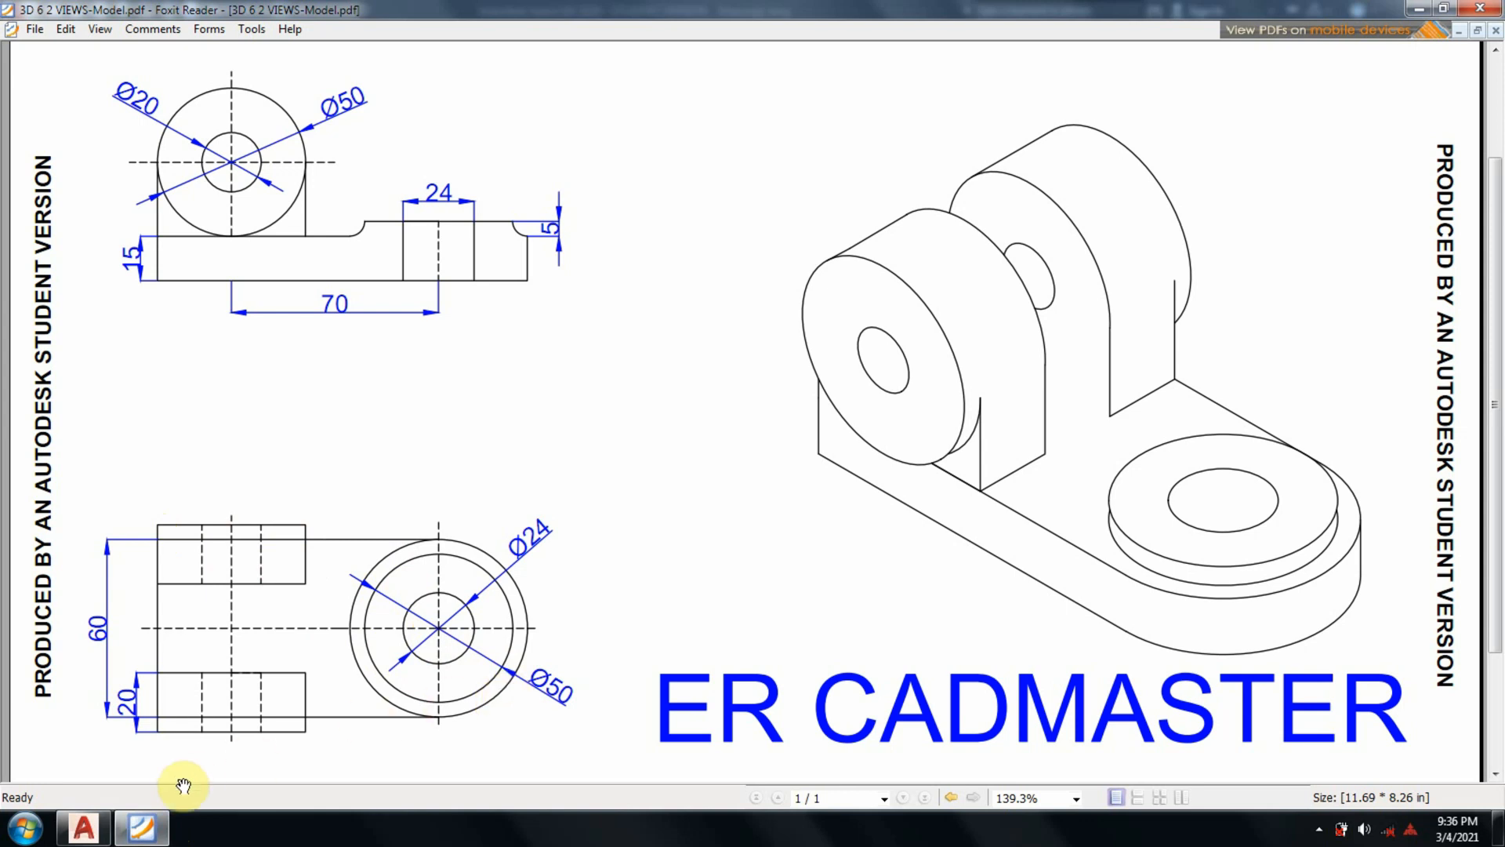
left_click(83, 827)
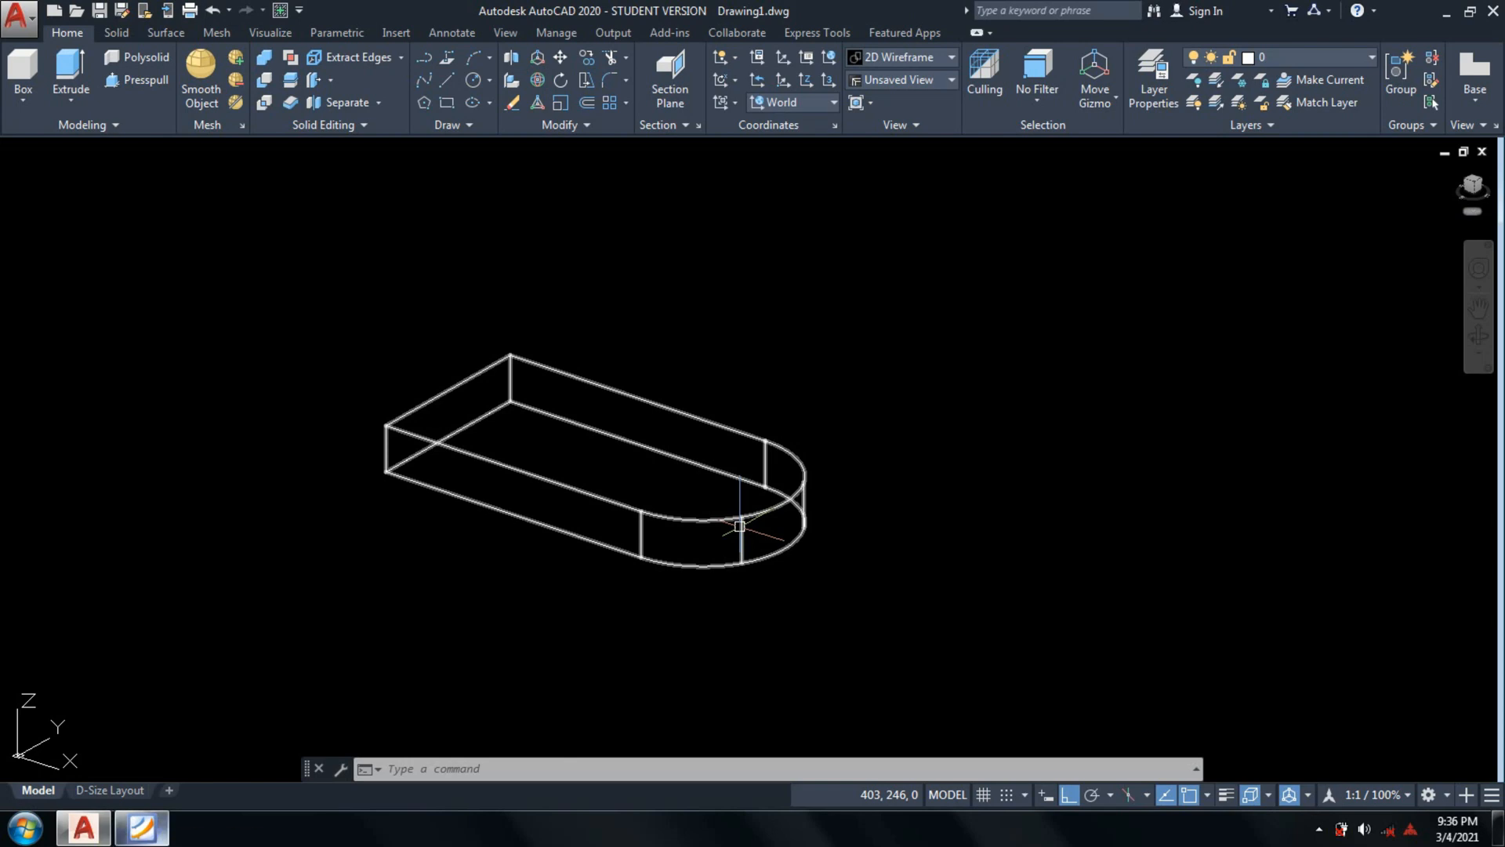
type("pp")
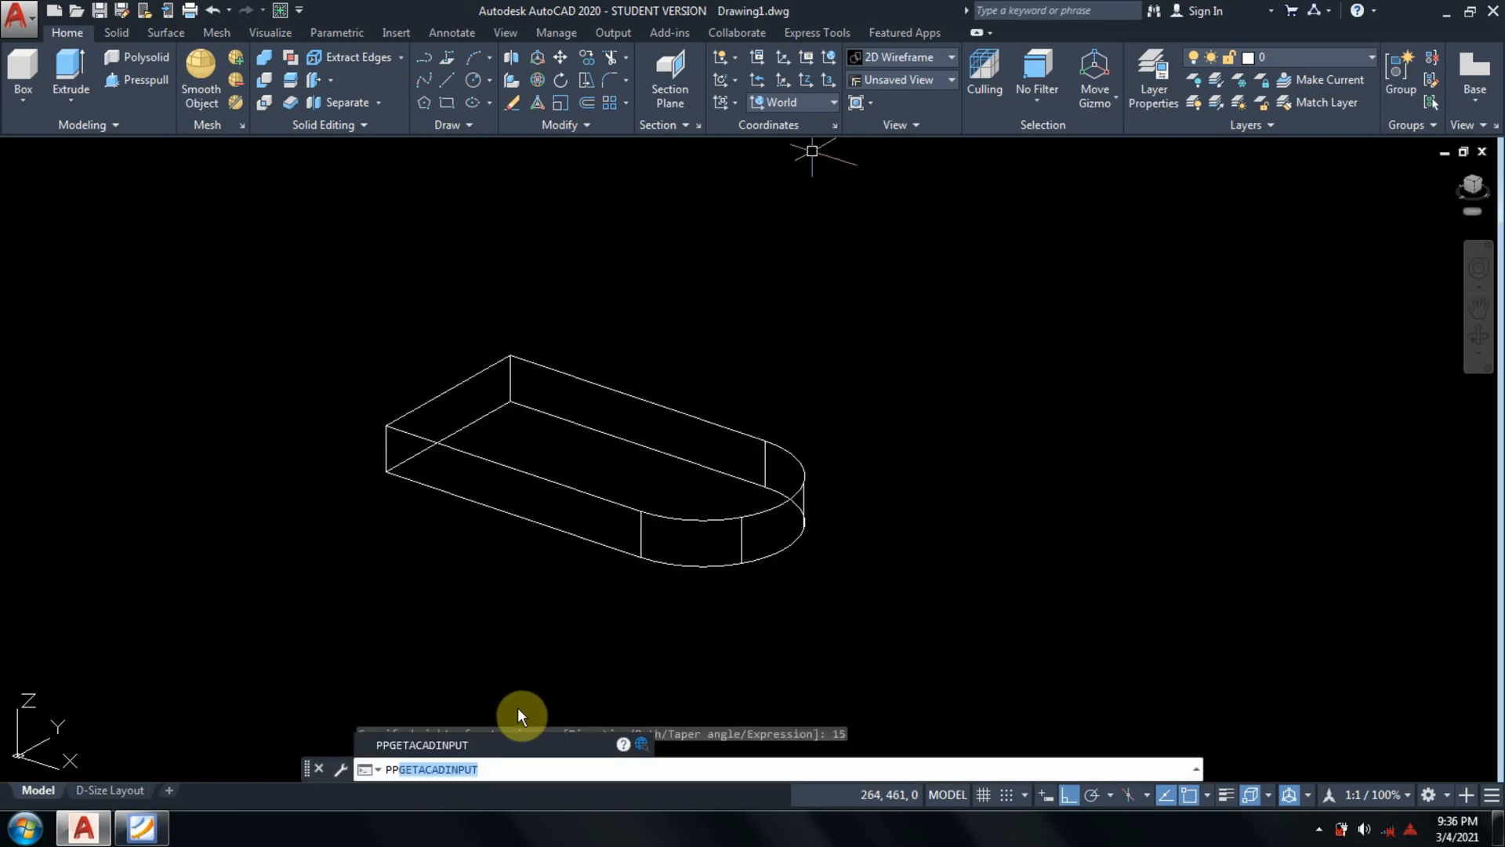
key("BackSpace")
key("BackSpace")
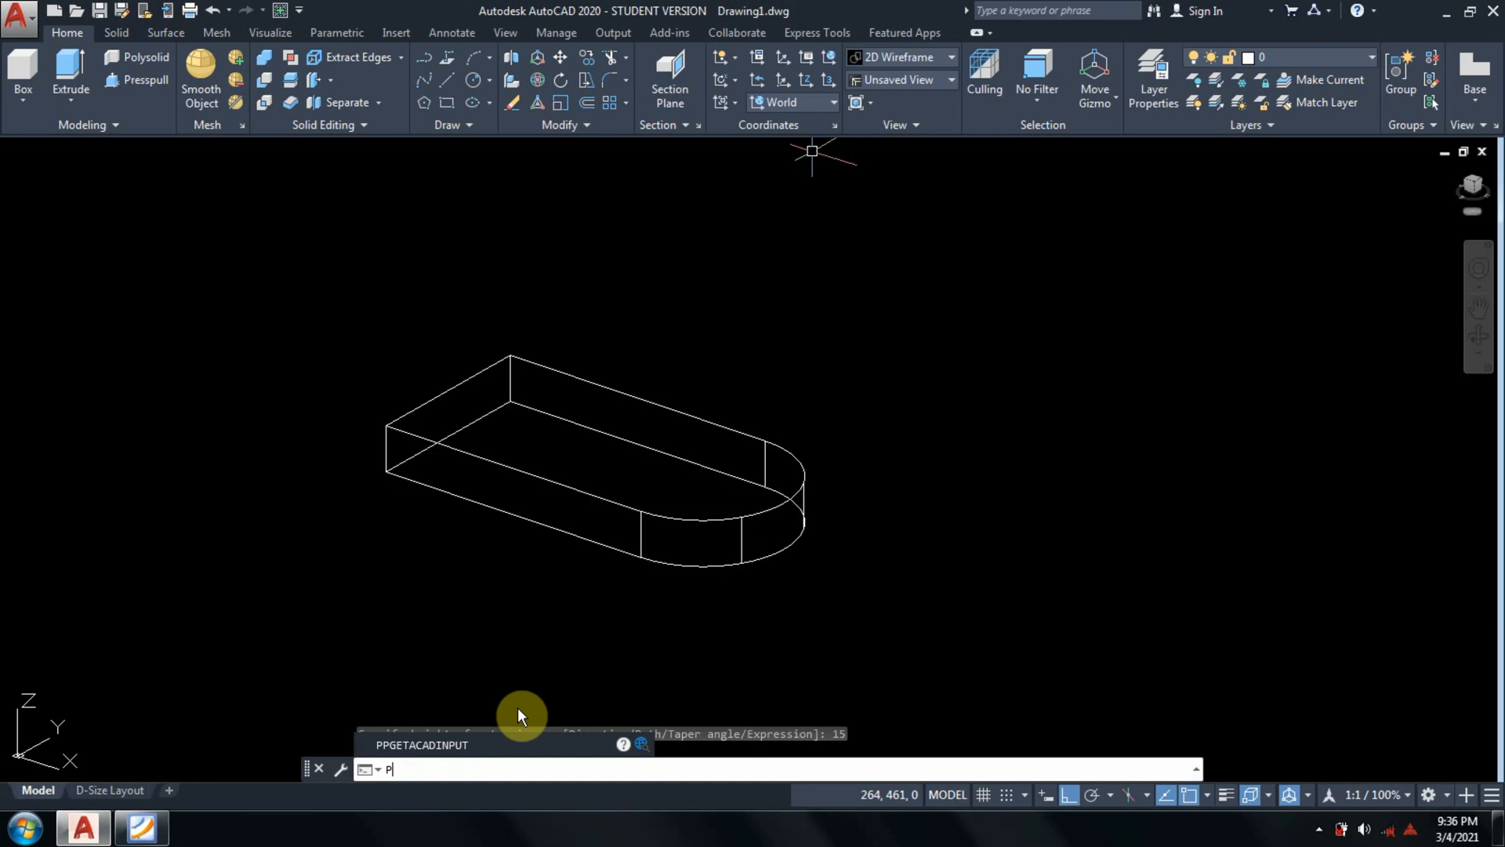
type("l")
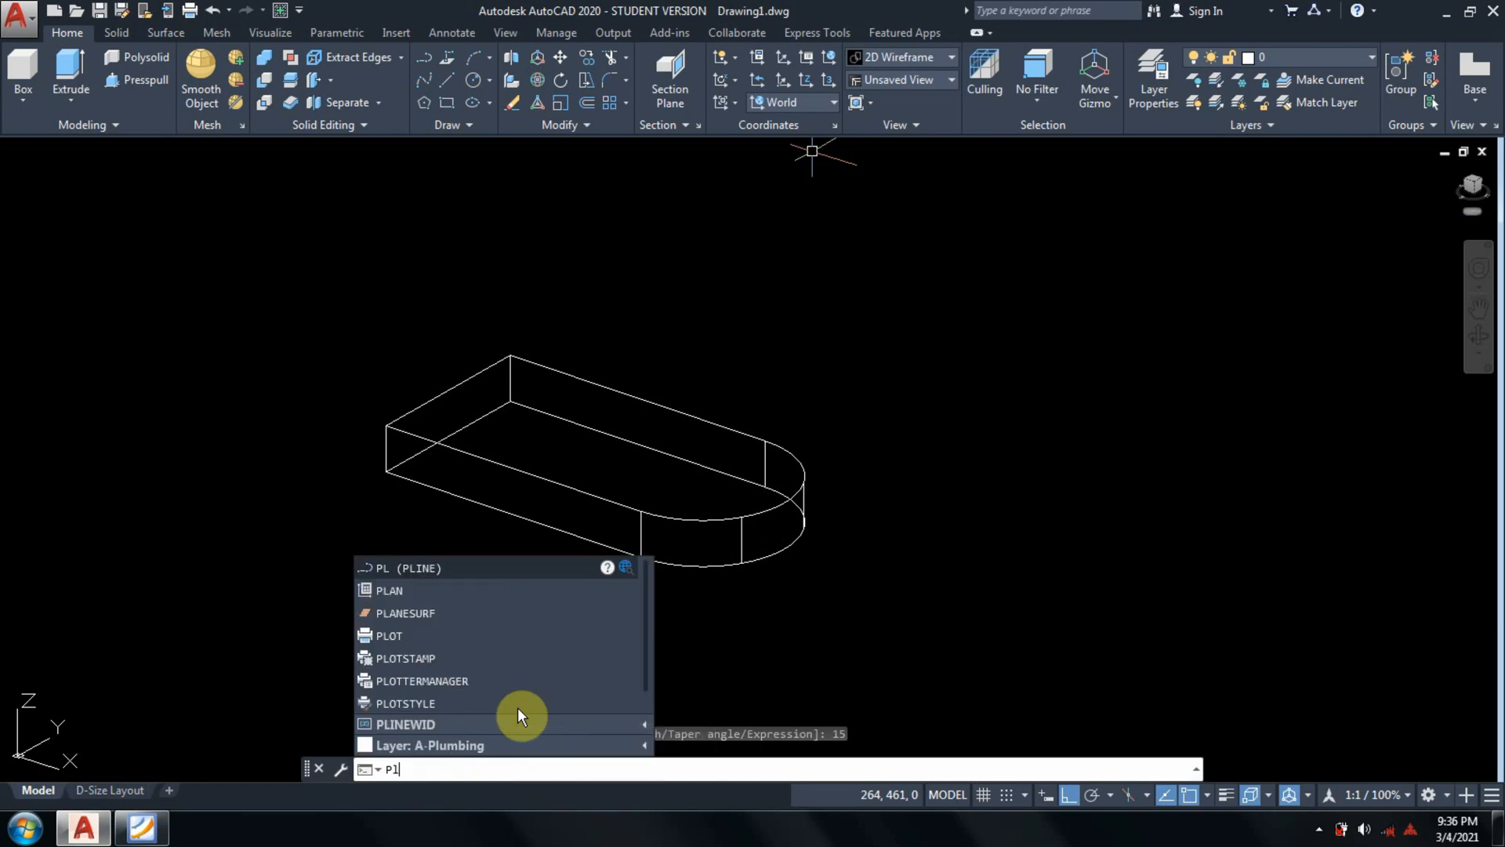
type("a")
key("Return")
key("Return")
scroll(1101, 404, "down", 3)
middle_click_drag(1105, 407, 779, 425)
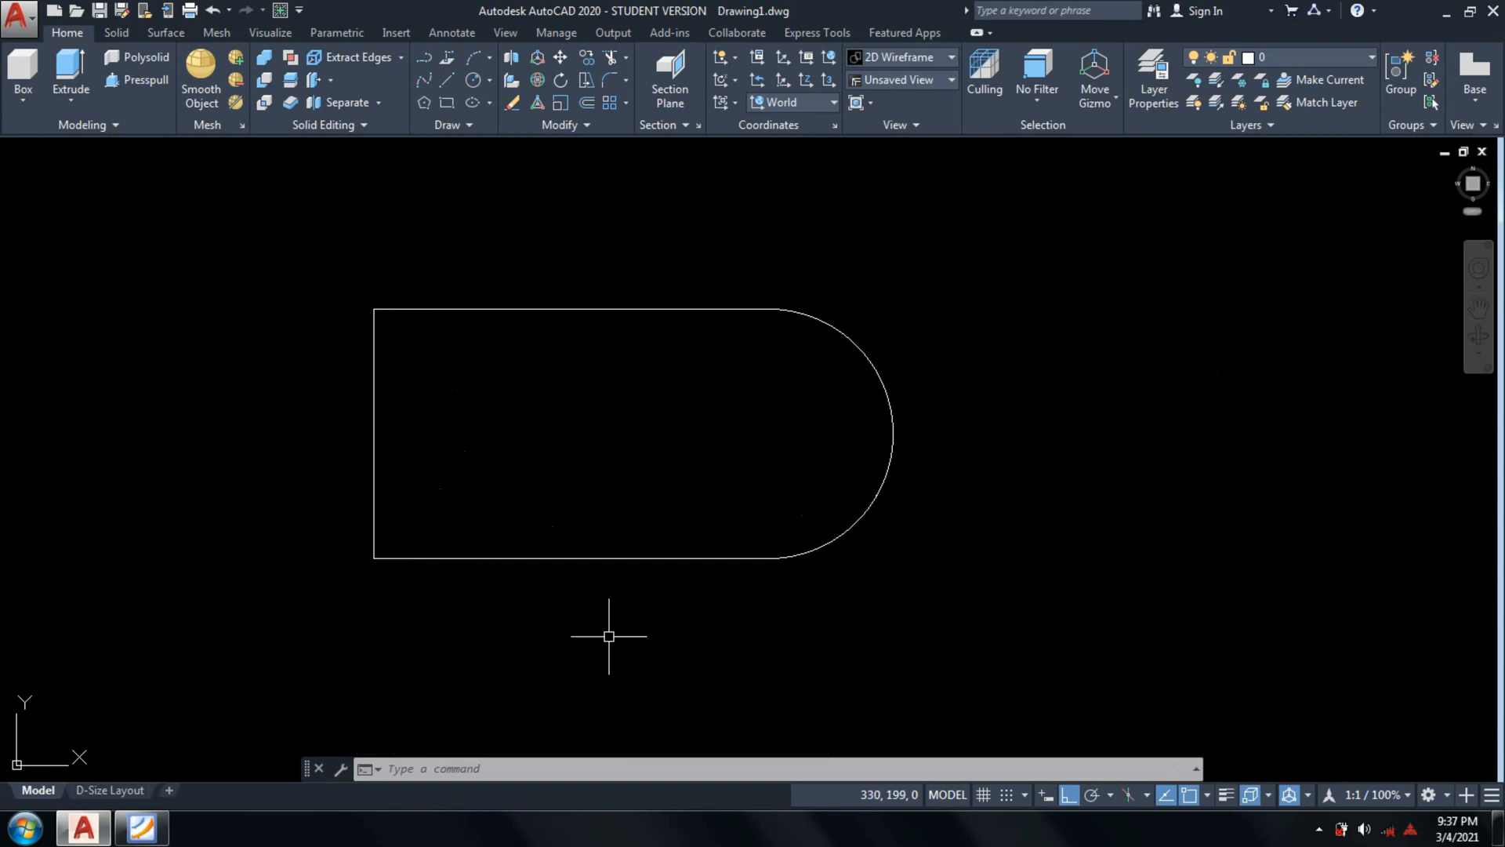
Draw a circle of radius 25 concentric with the base plate's rounded end.
type("c")
key("Return")
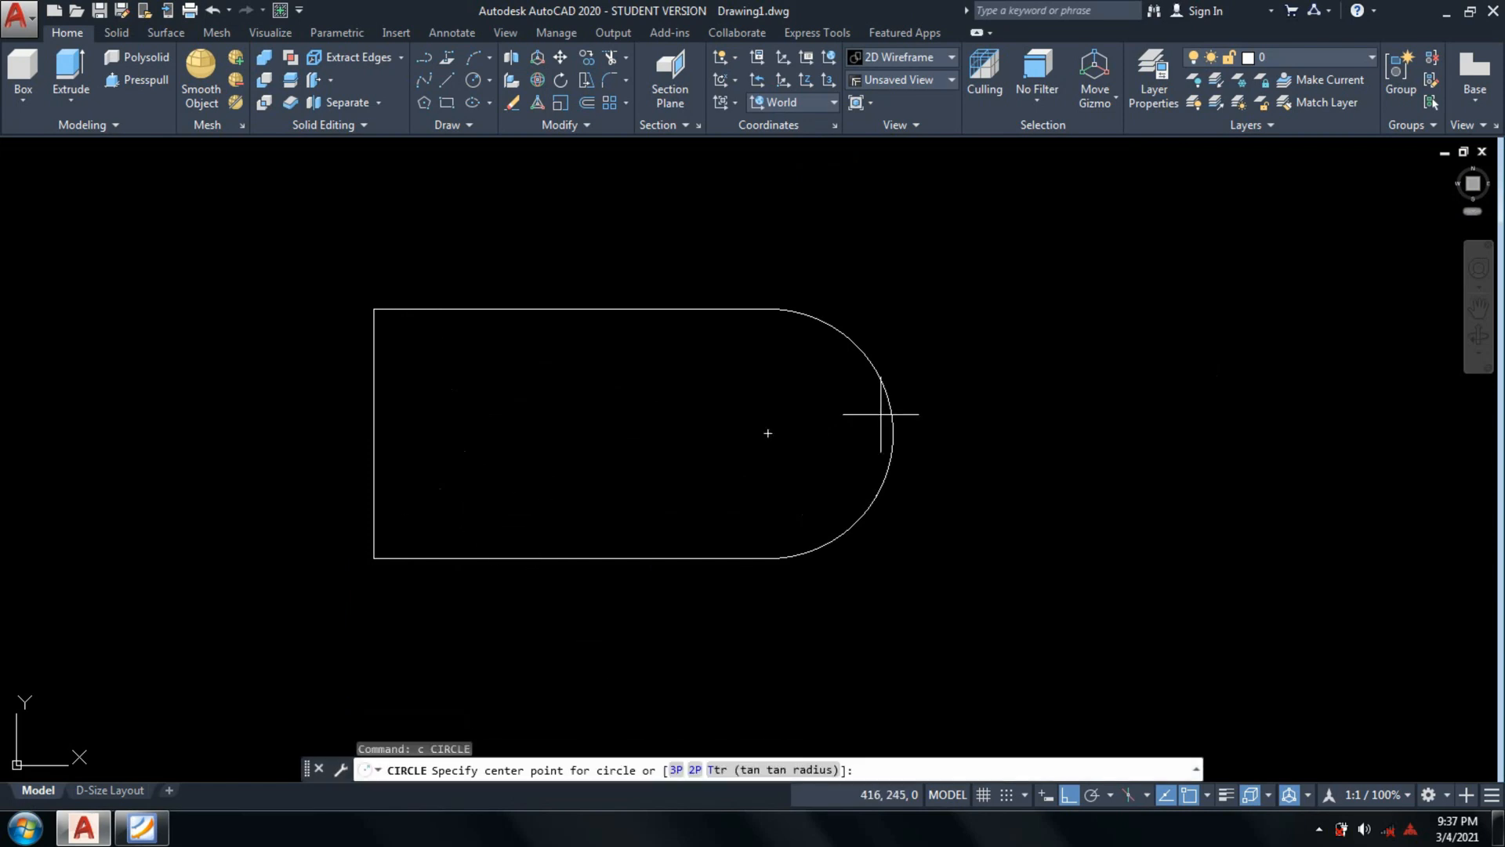
left_click(773, 432)
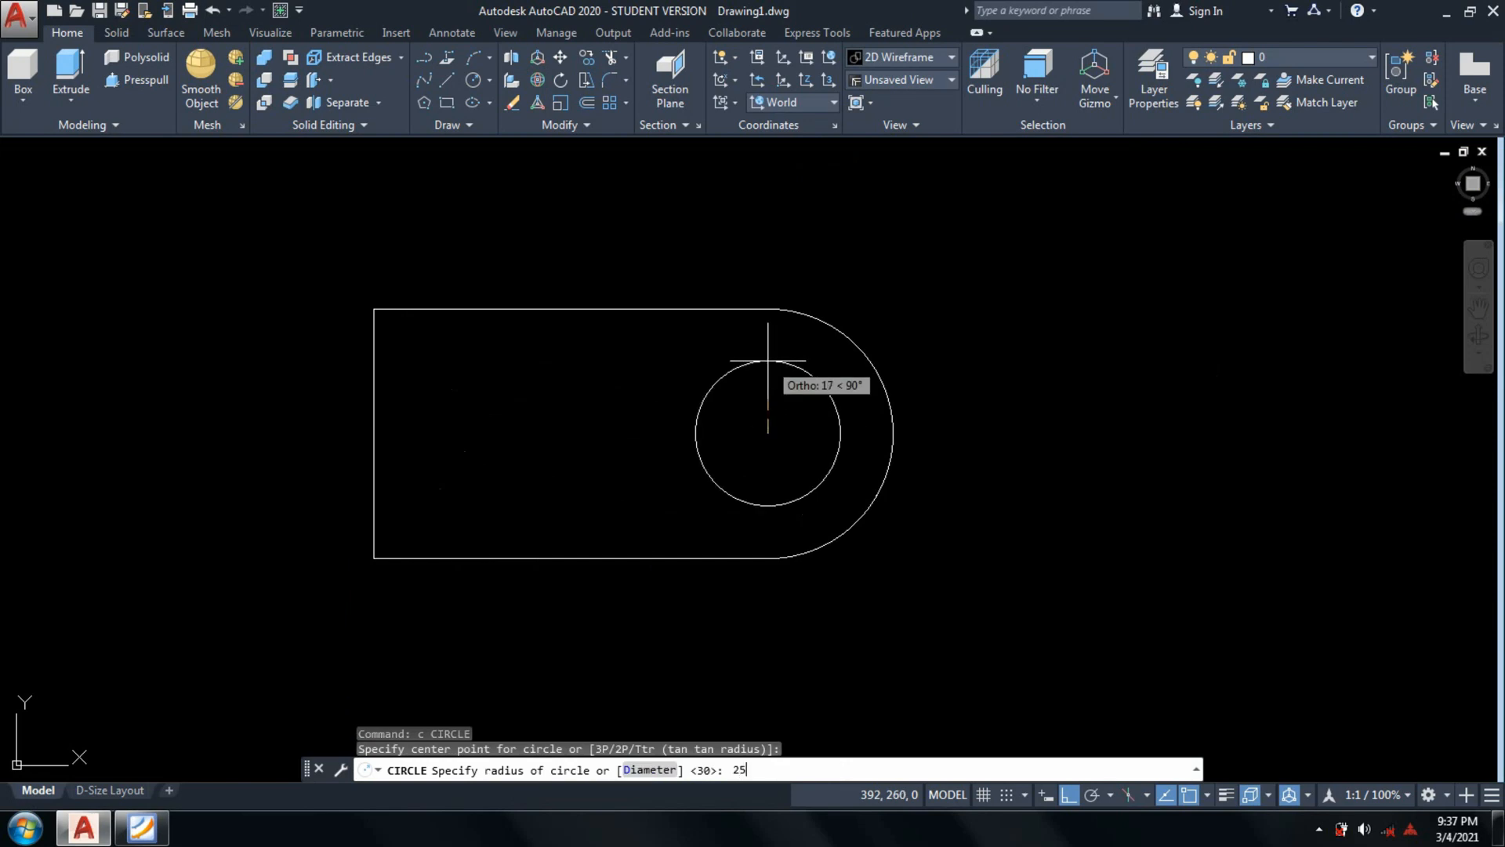
key("Return")
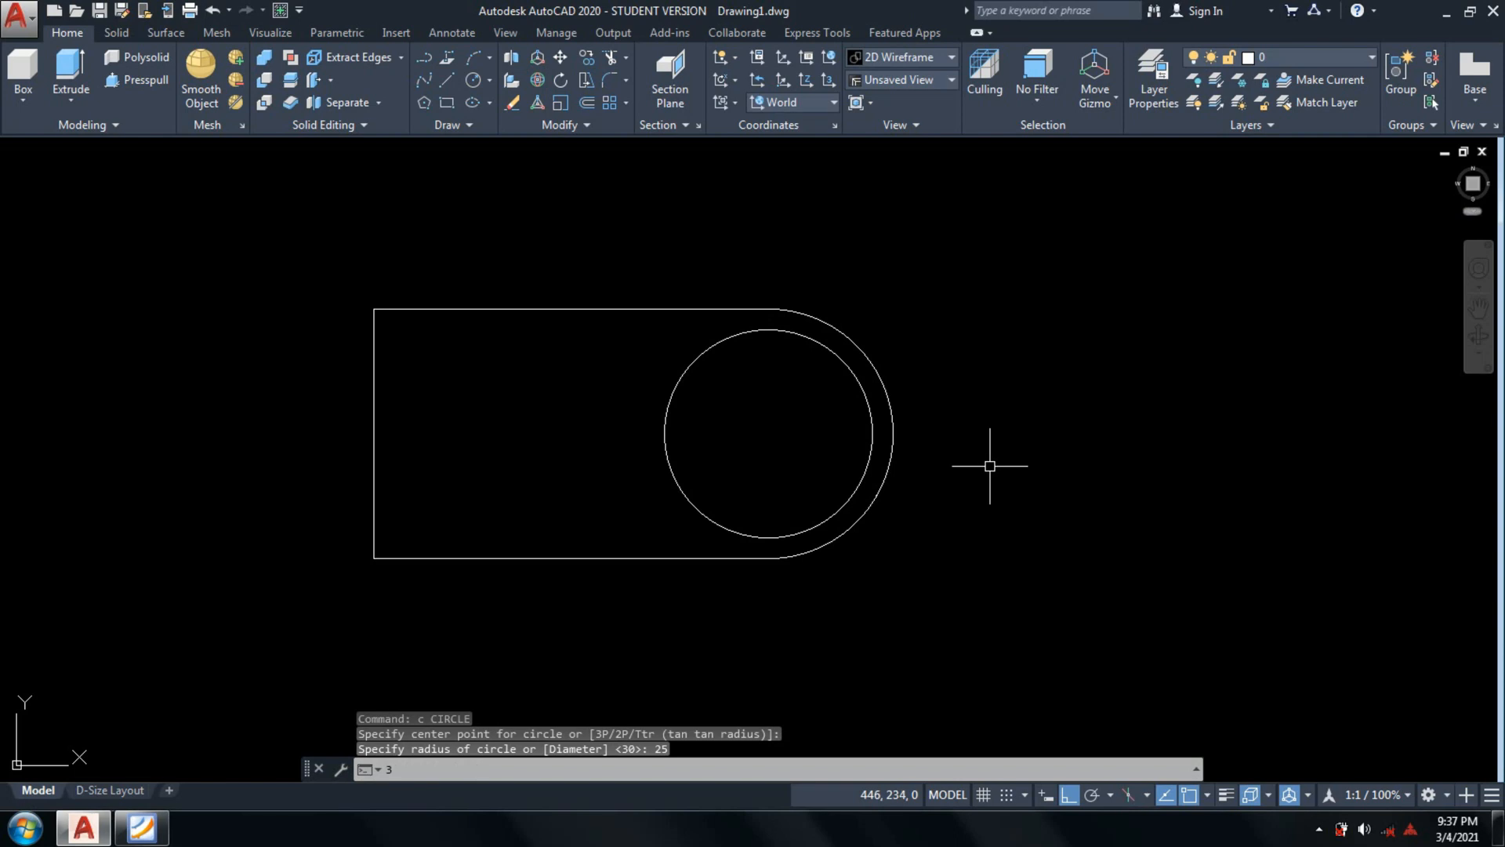
Tilt the plan view into 3D with 3DORBIT and check the round boss's height in the PDF drawing.
type("3d")
key("Return")
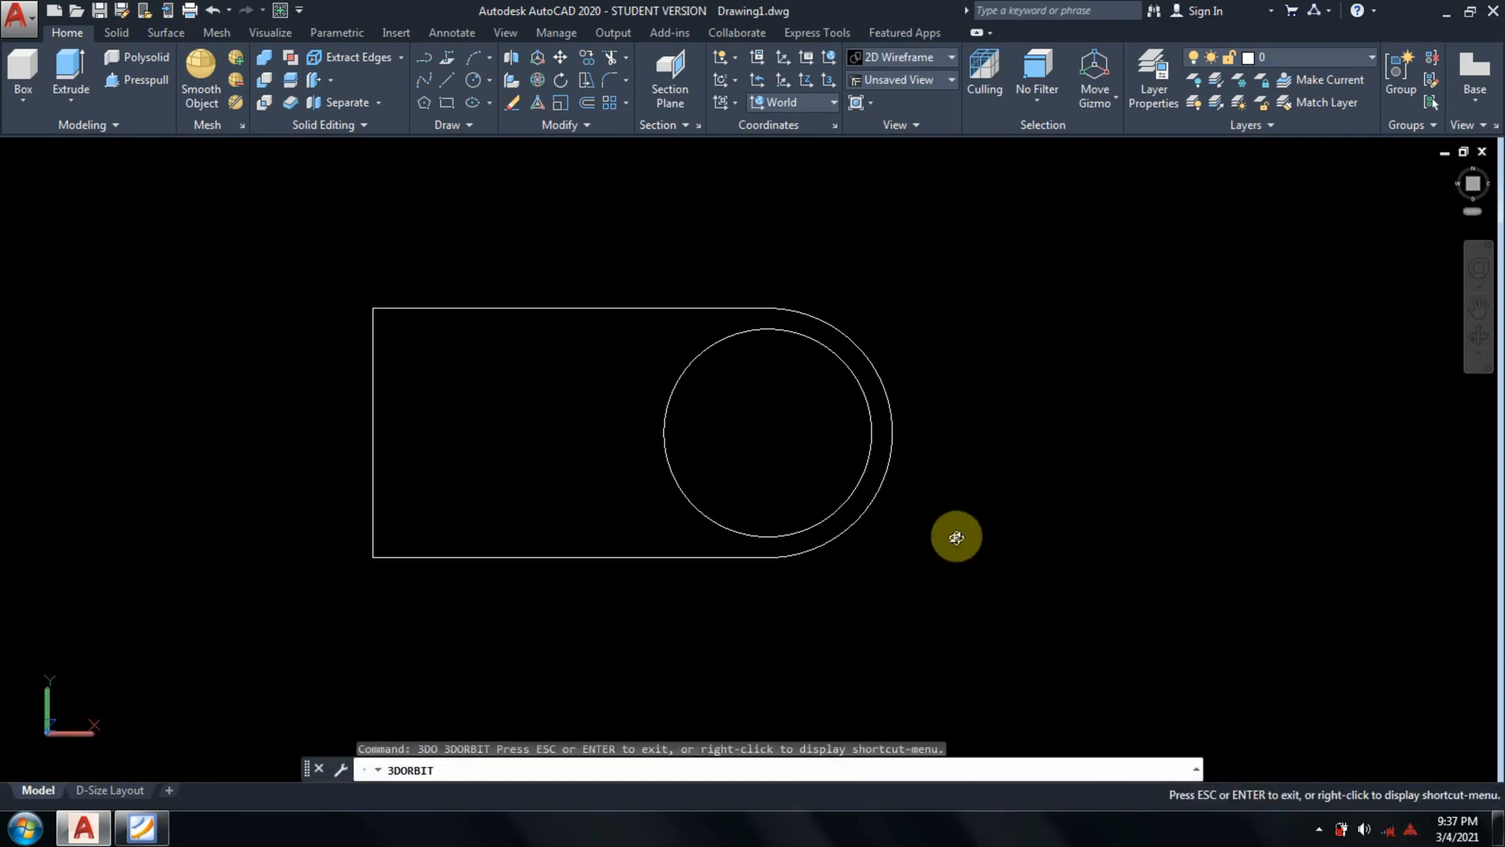
mouse_move(940, 530)
left_mouse_down()
mouse_move(897, 430)
mouse_move(907, 376)
mouse_move(681, 477)
left_mouse_up()
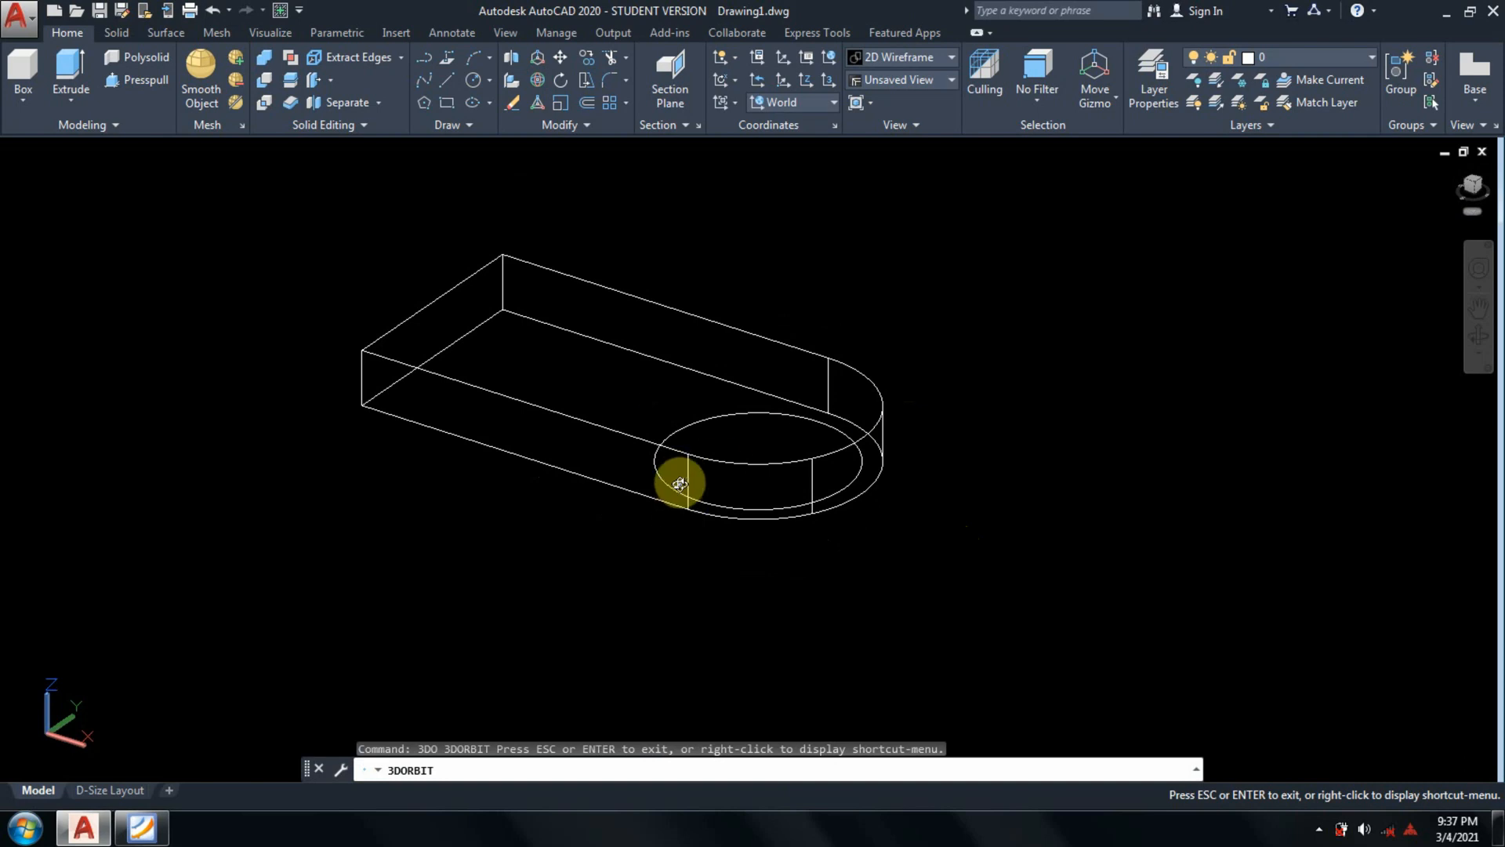
left_click(143, 827)
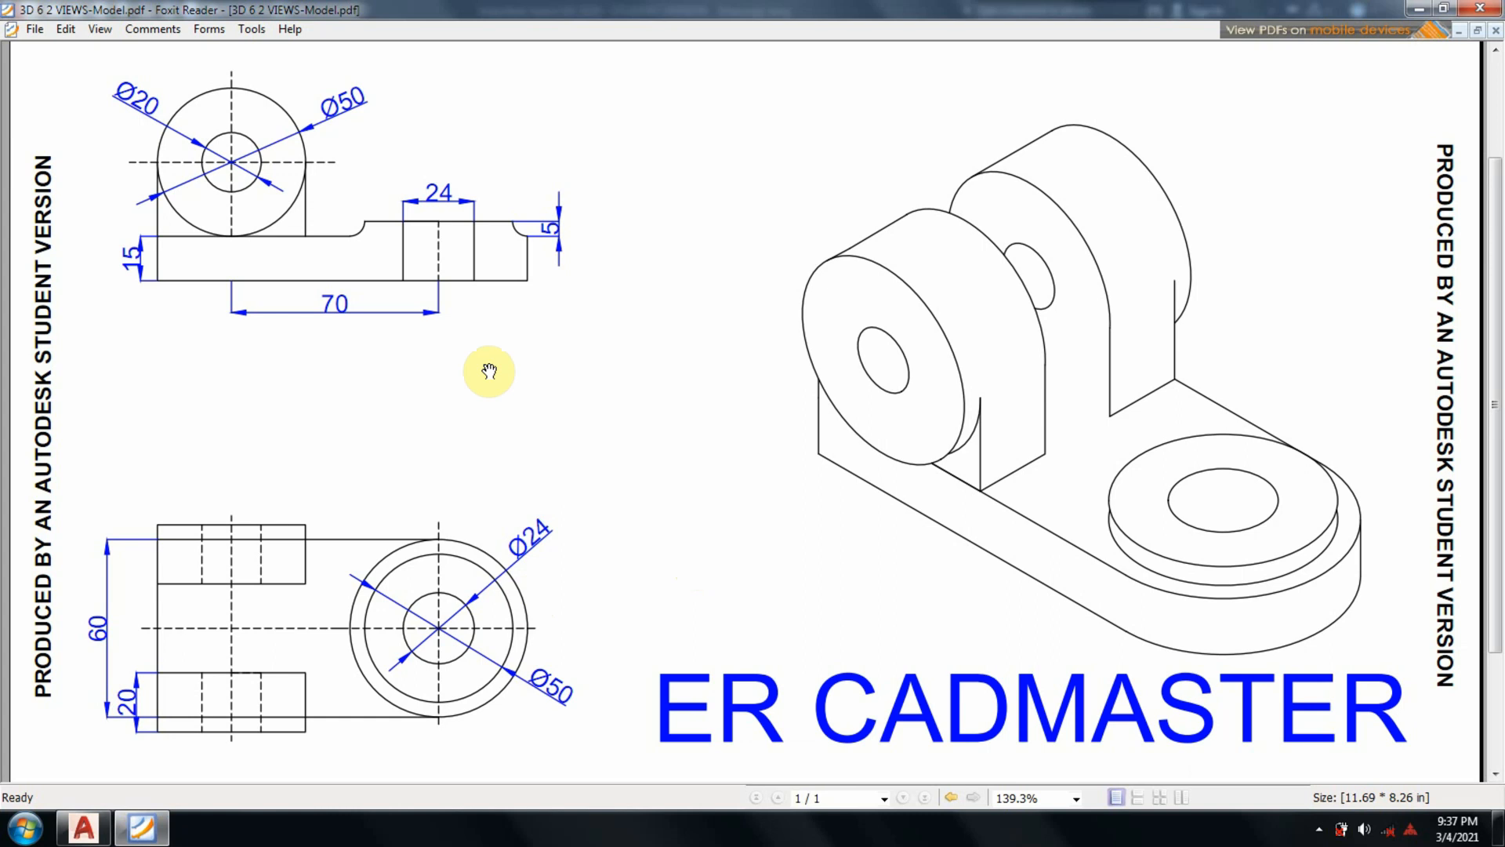
left_click(84, 827)
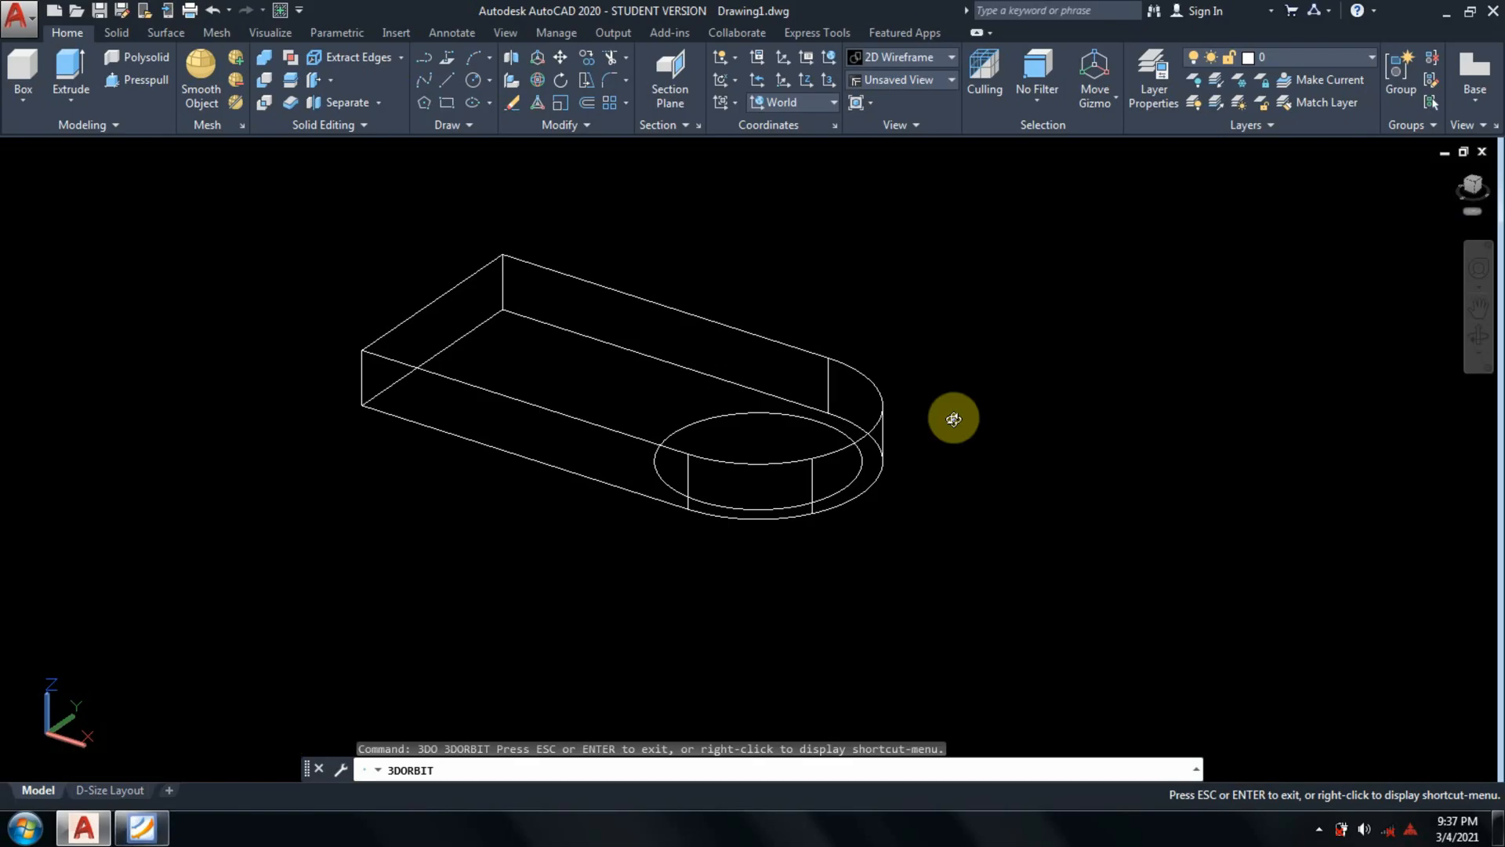
Extrude the radius 25 circle at the base plate's rounded end to a height of 20.
key("Escape")
type("EXt")
key("Return")
left_click(861, 462)
key("Return")
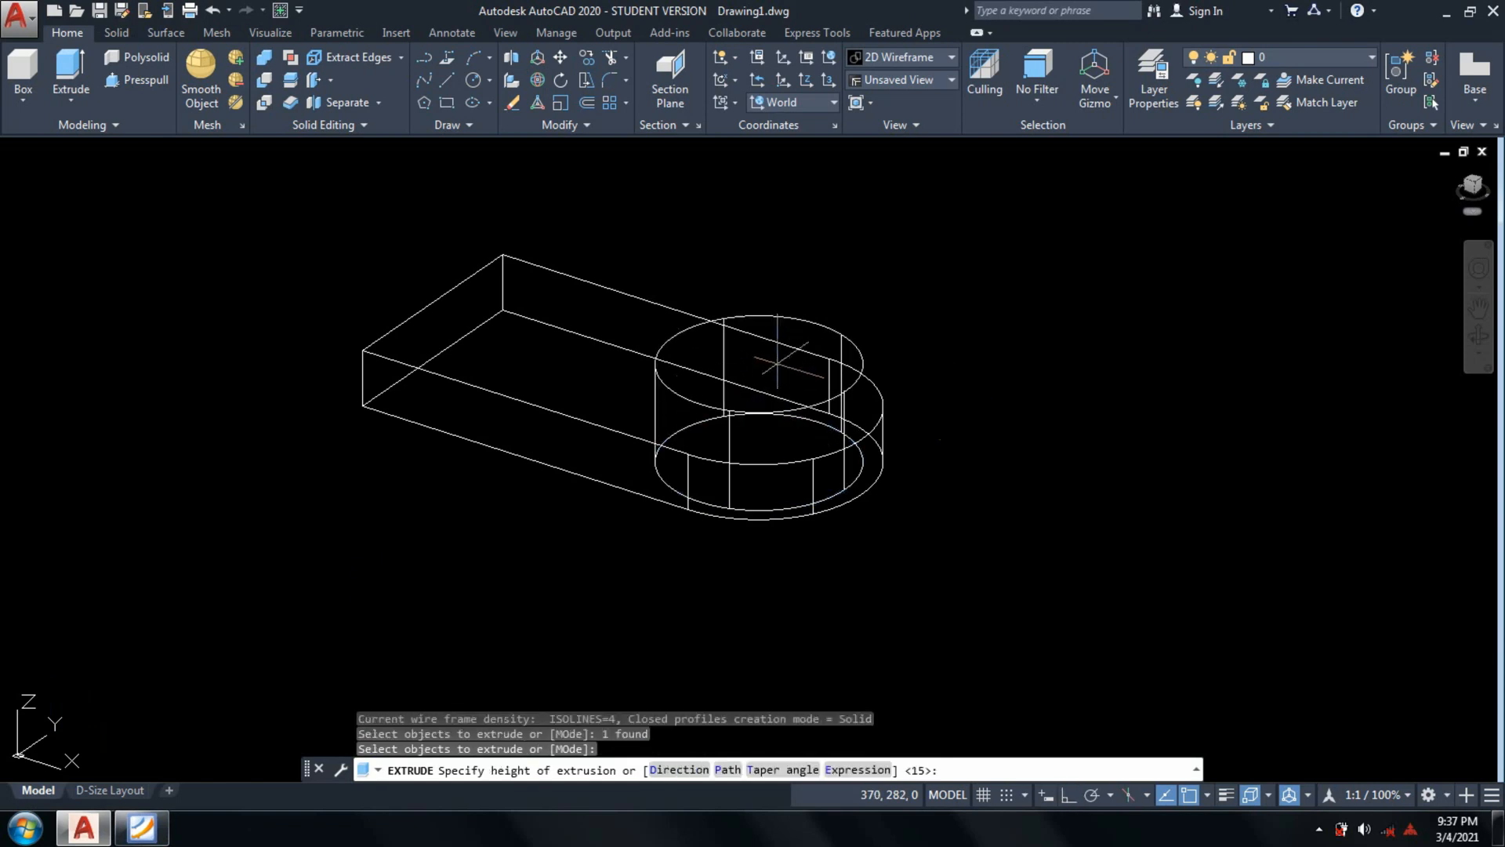
type("20")
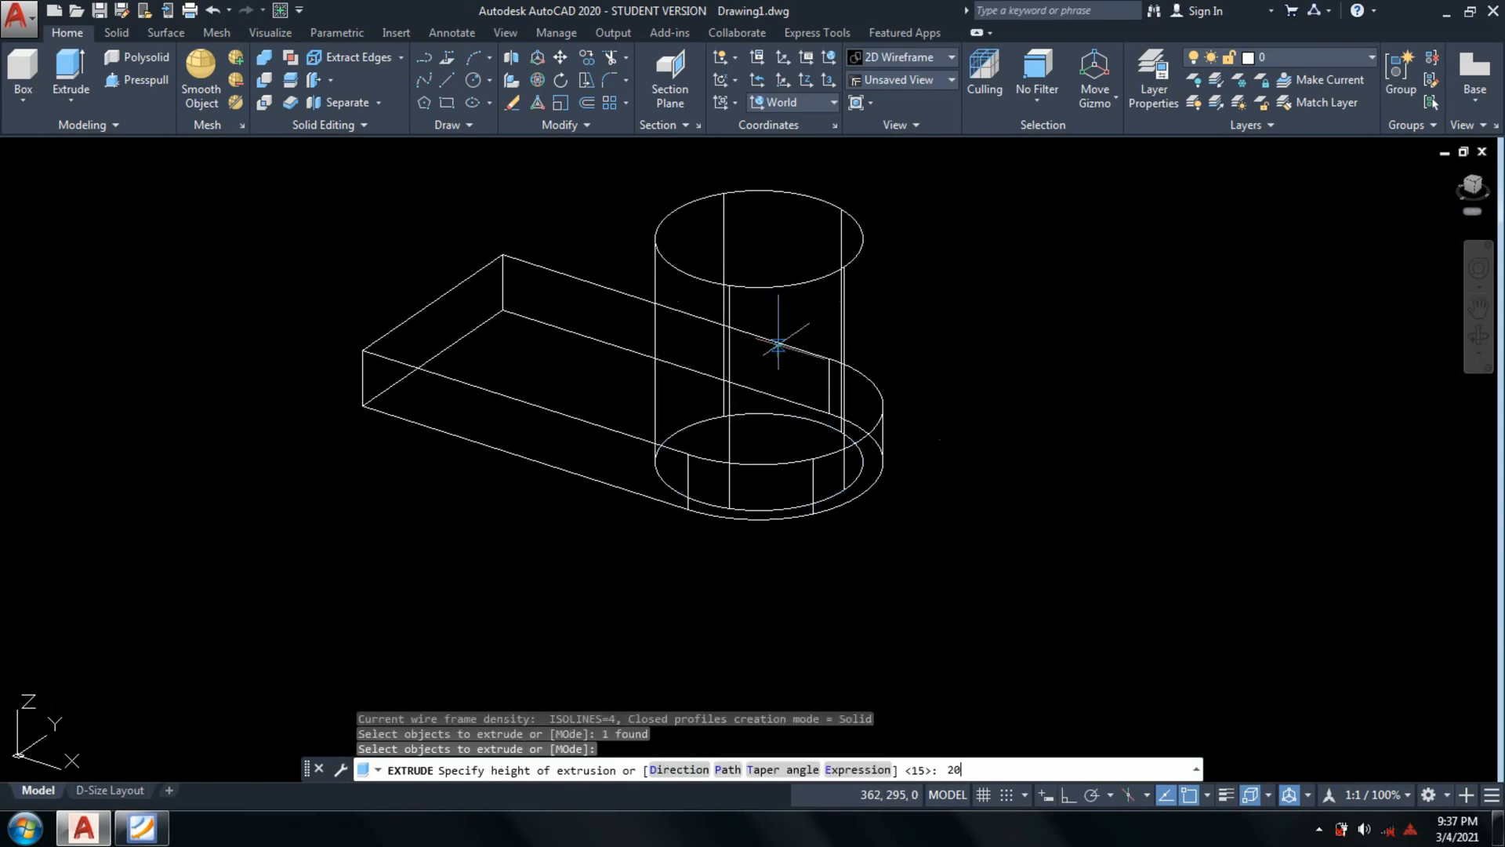
key("Return")
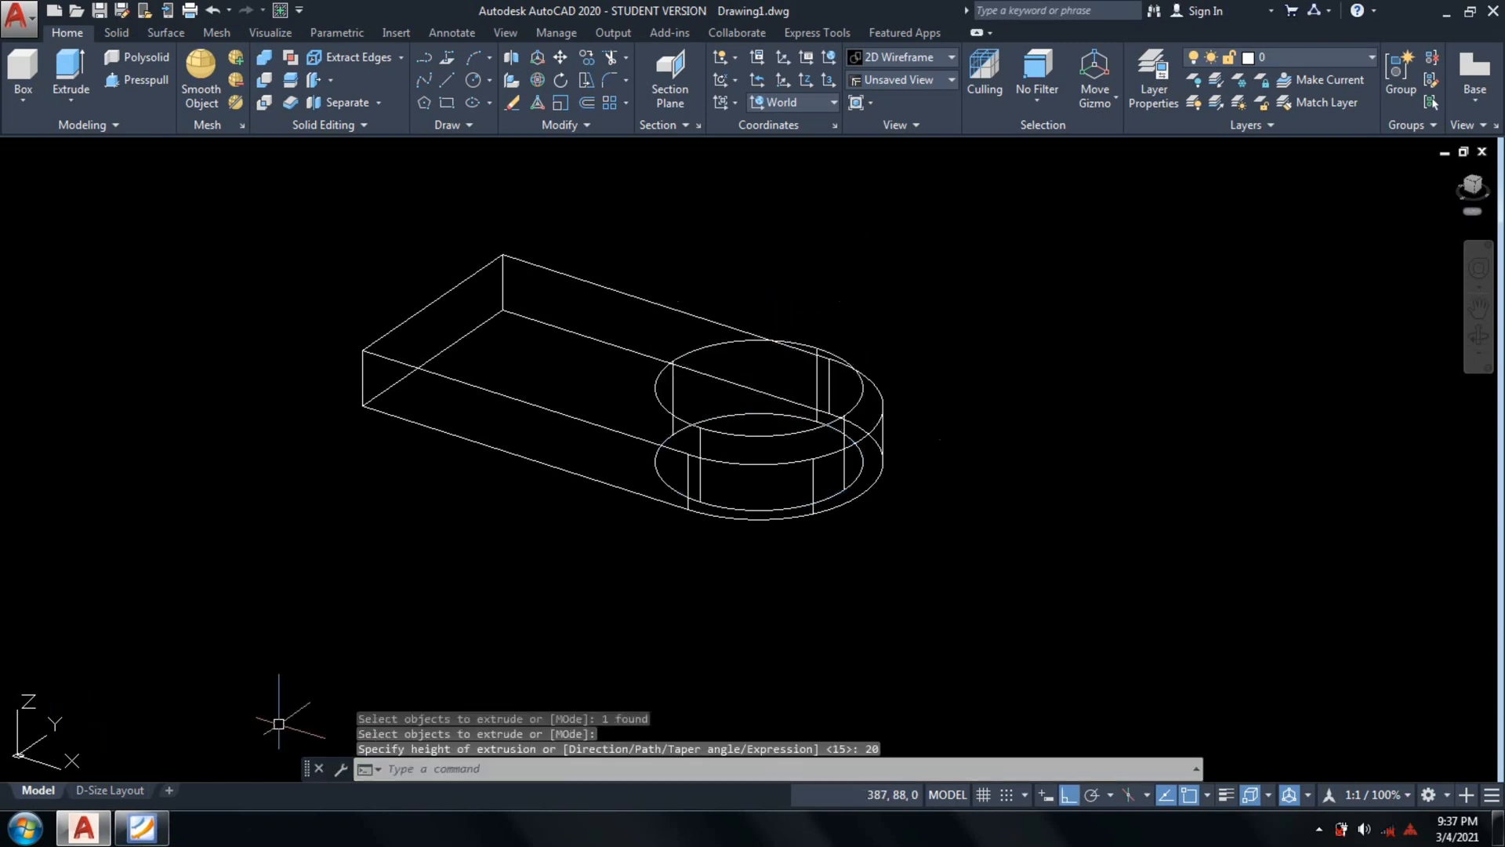
Check the boss in the PDF drawing and join the base plate and the cylinder into one solid with UNION in AutoCAD.
key("alt+Tab")
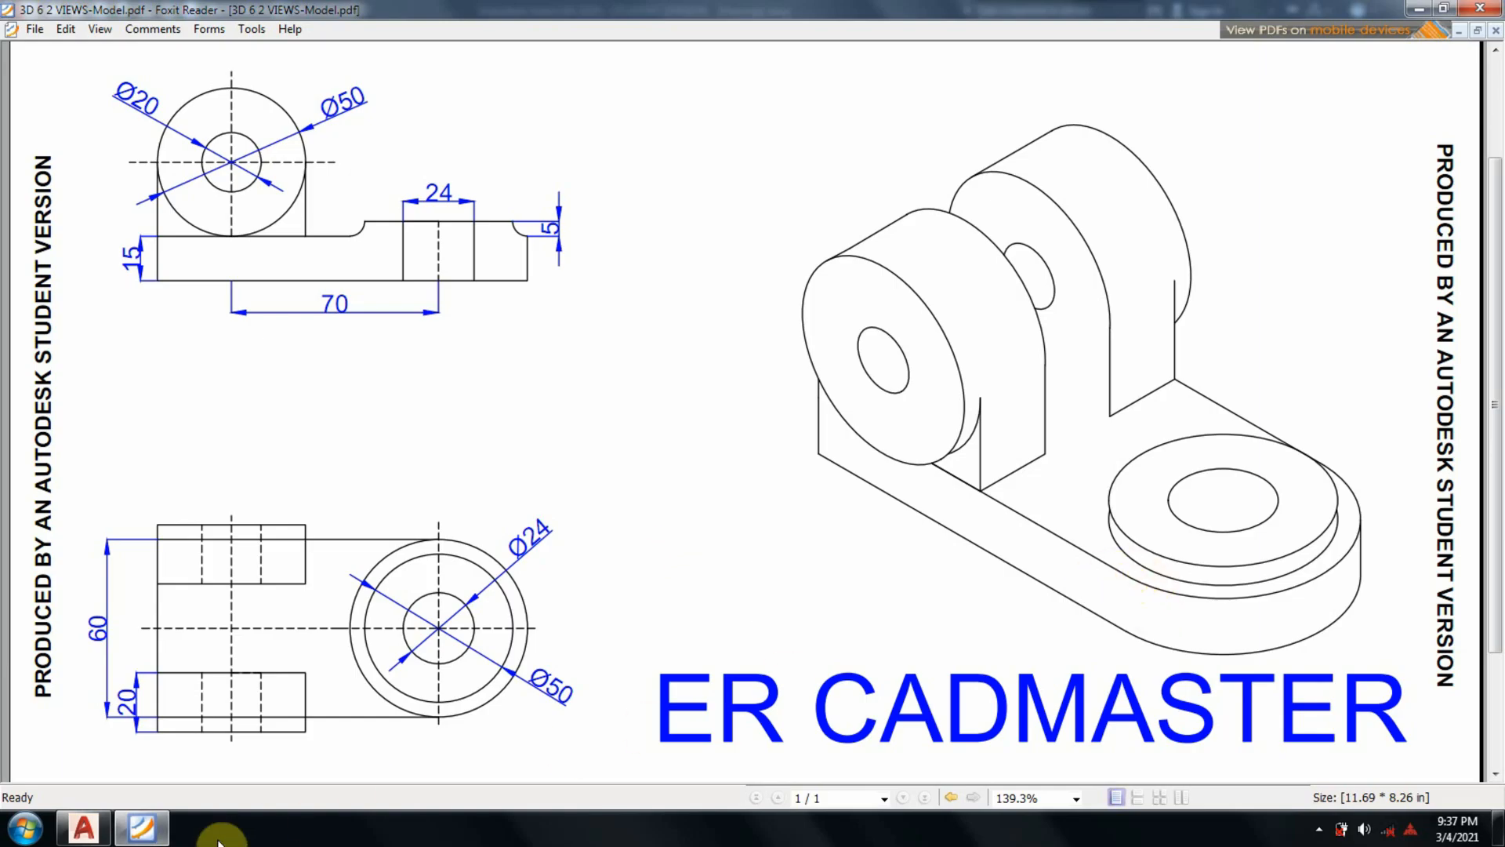
left_click(83, 827)
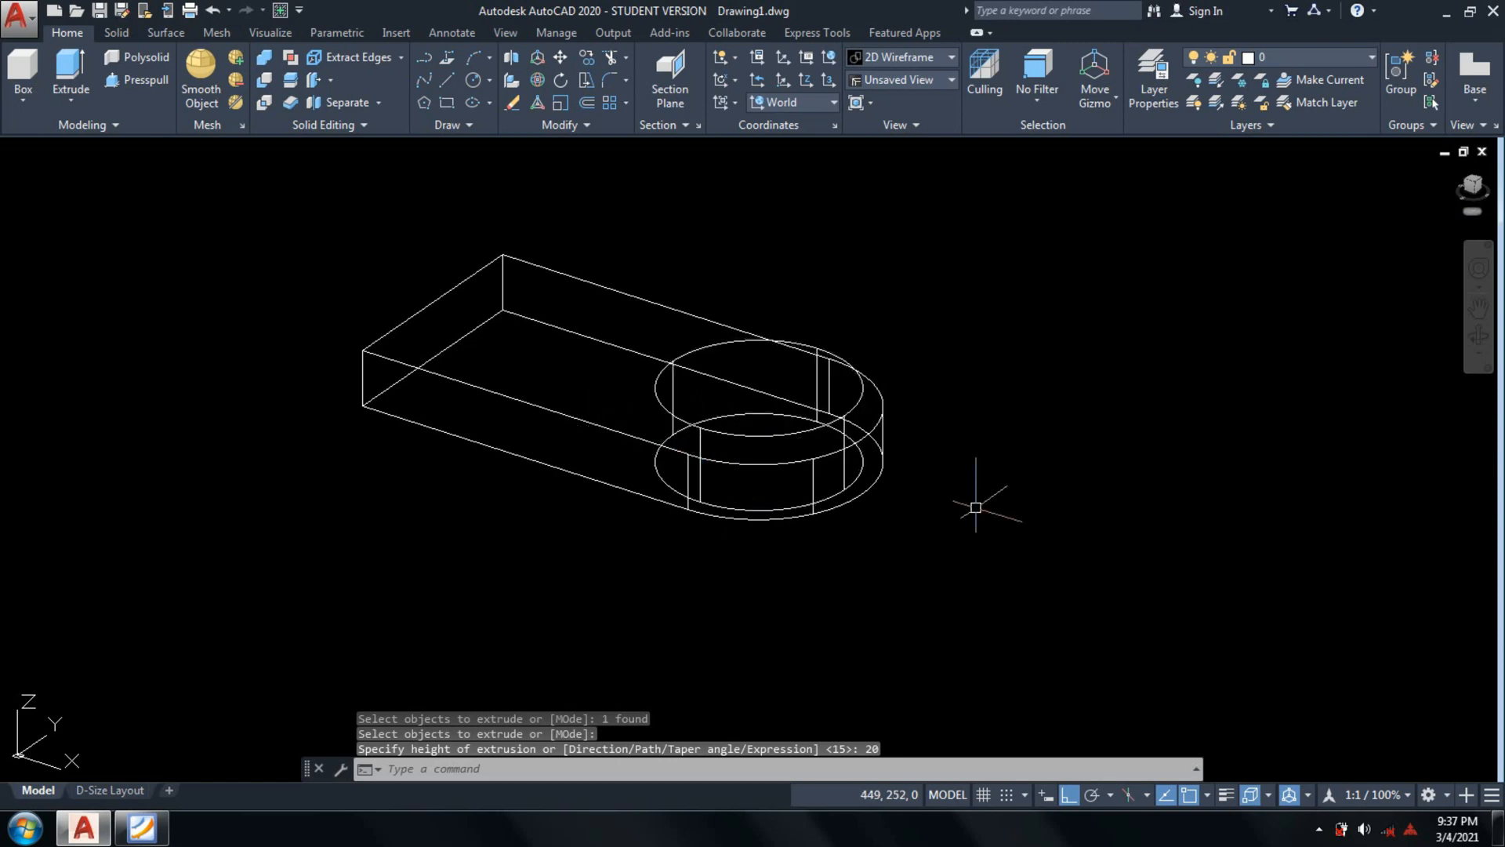
type("unio")
key("Return")
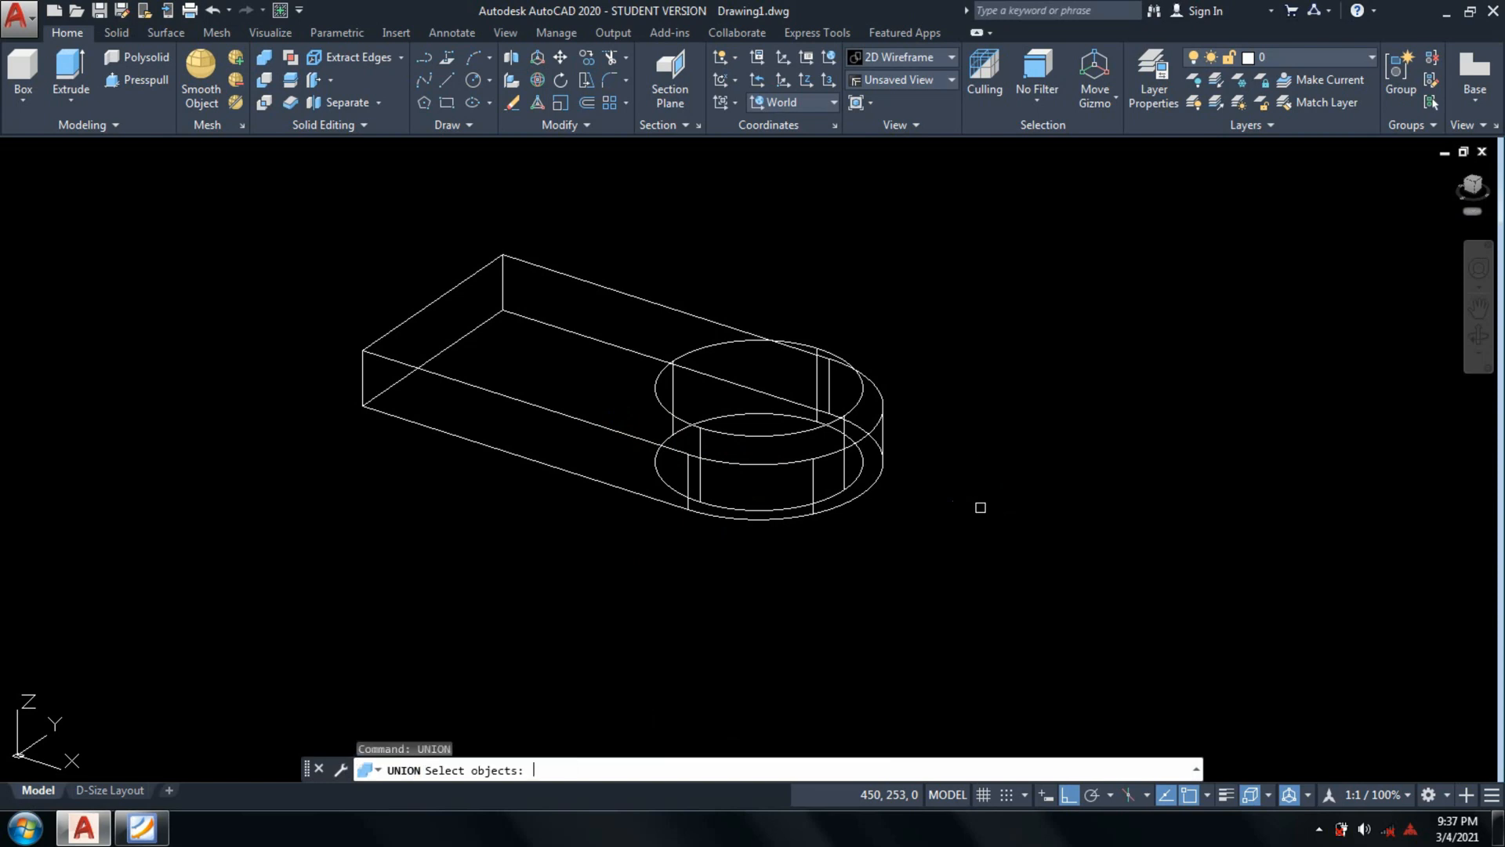
left_click(583, 417)
left_click(671, 414)
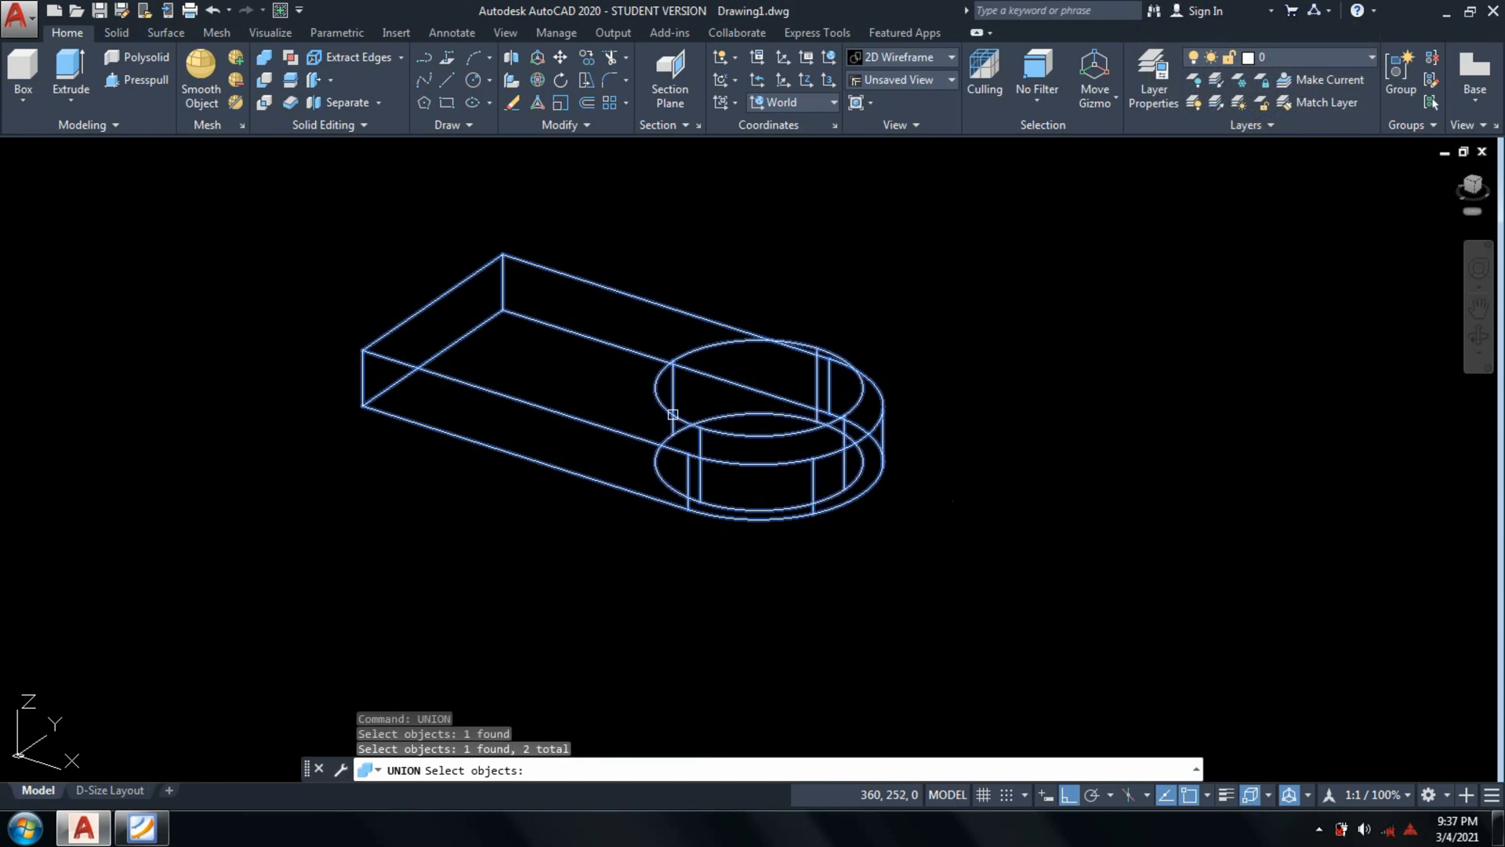
key("Return")
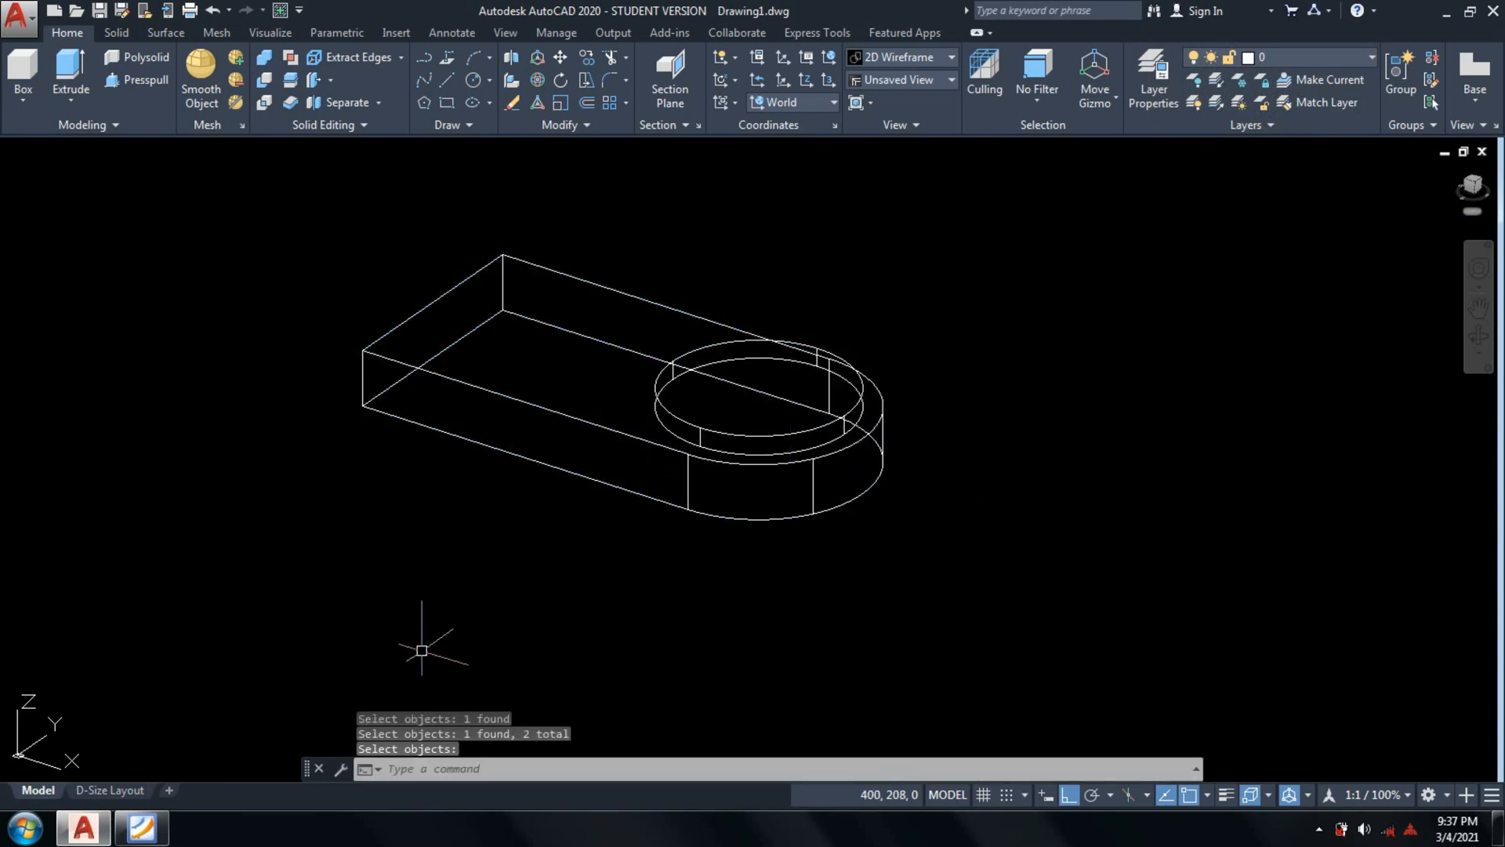
Examine the boss's edge profile and diameters in the PDF drawing and compare them with the joined solid in AutoCAD.
left_click(148, 825)
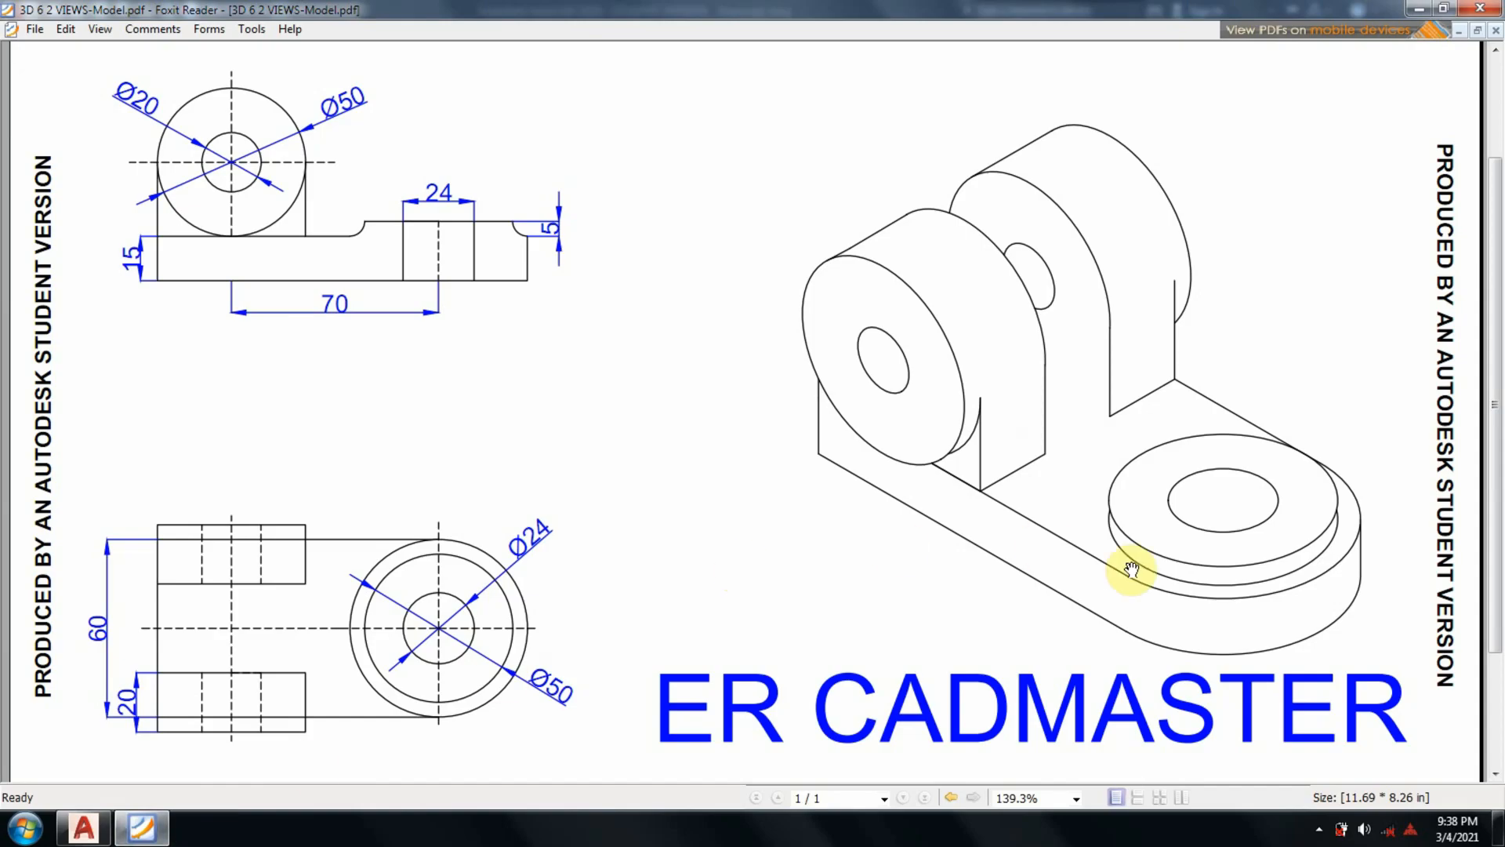
left_click(149, 835)
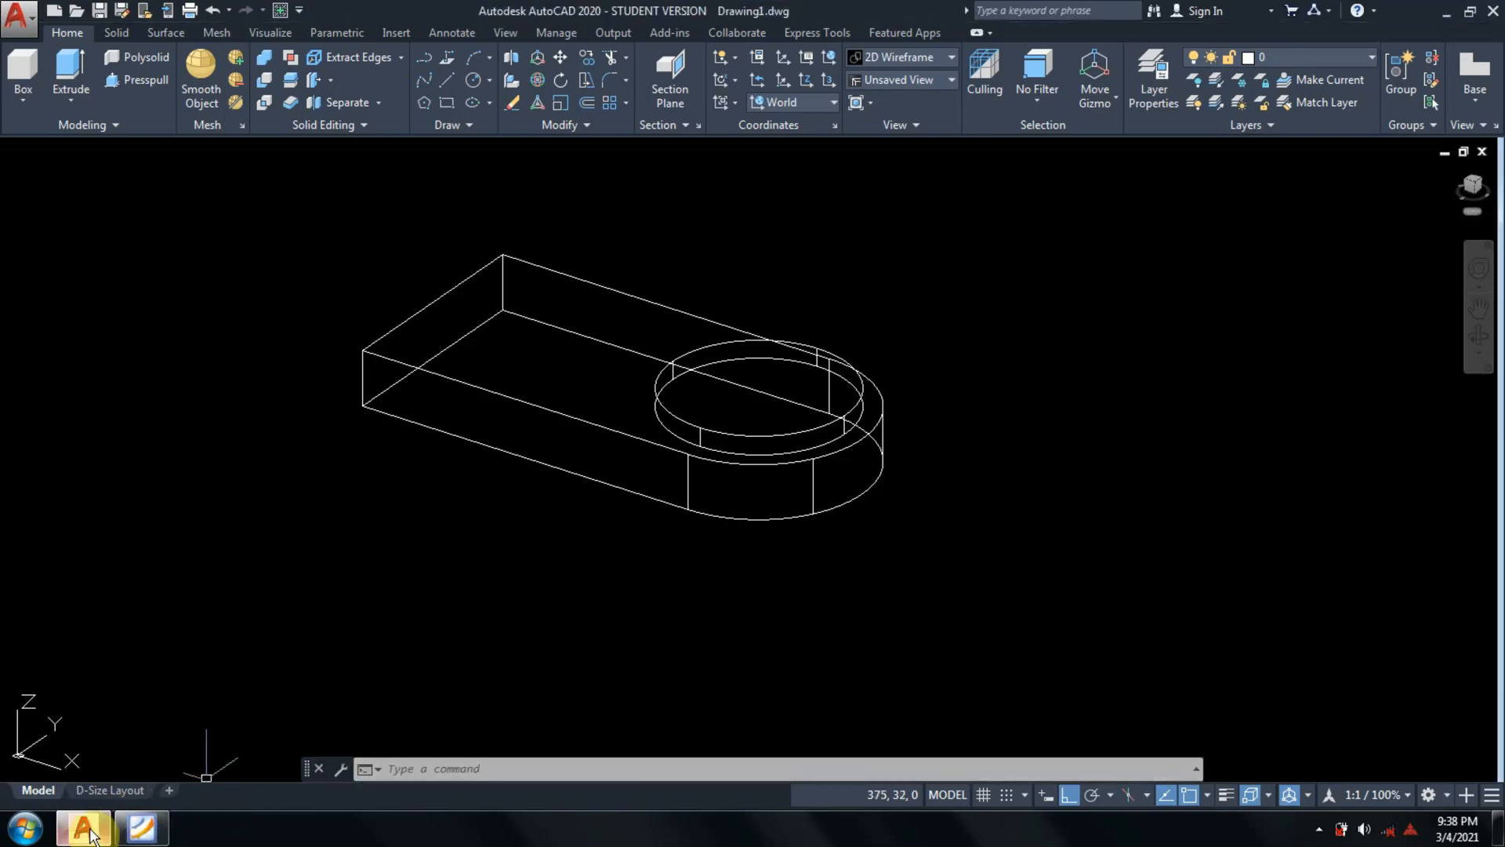
left_click(142, 827)
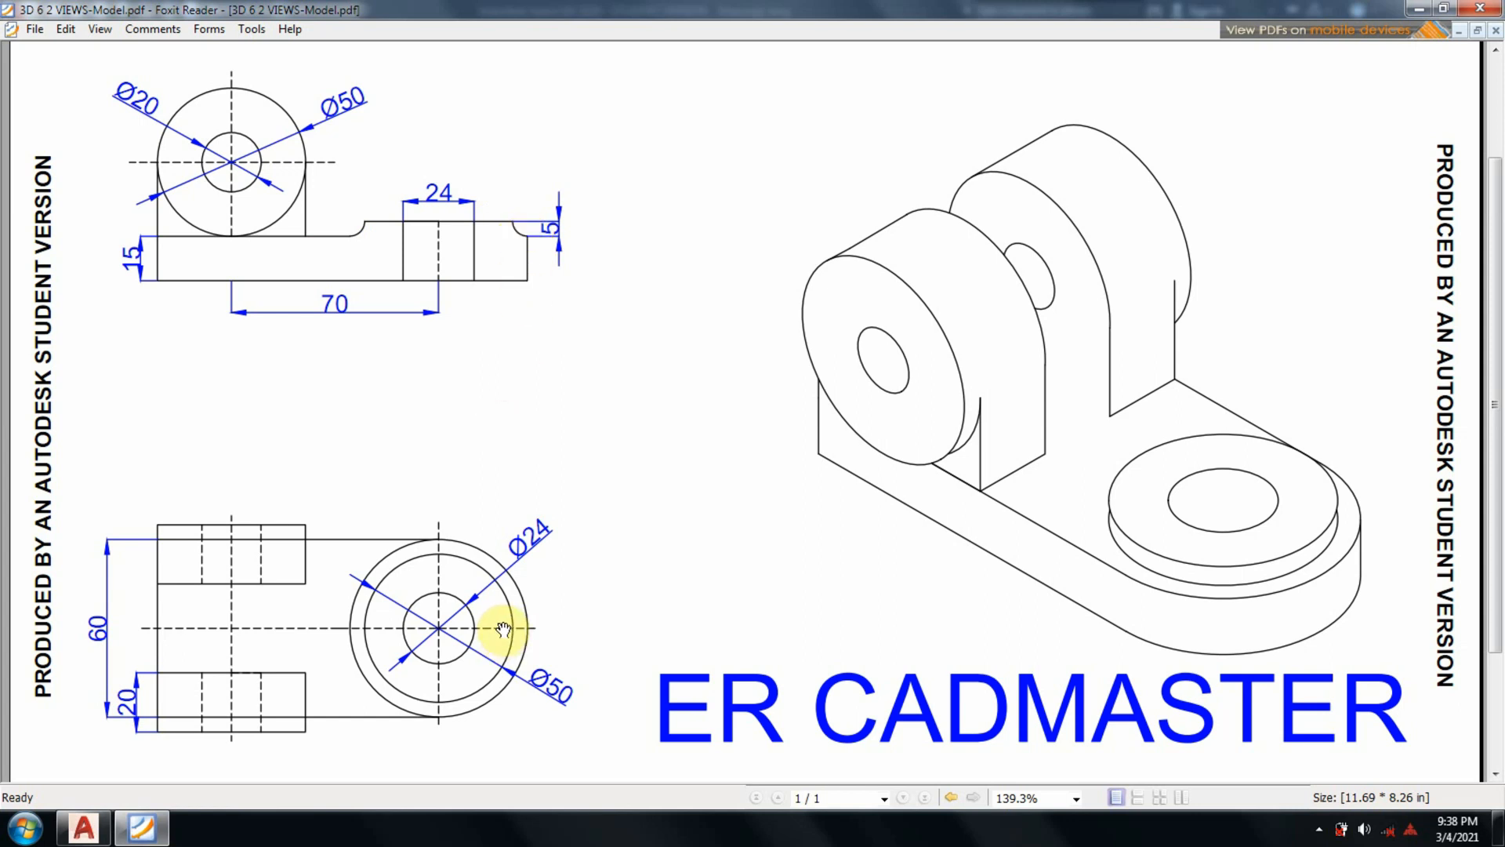
left_click(144, 827)
scroll(1160, 392, "up", 2)
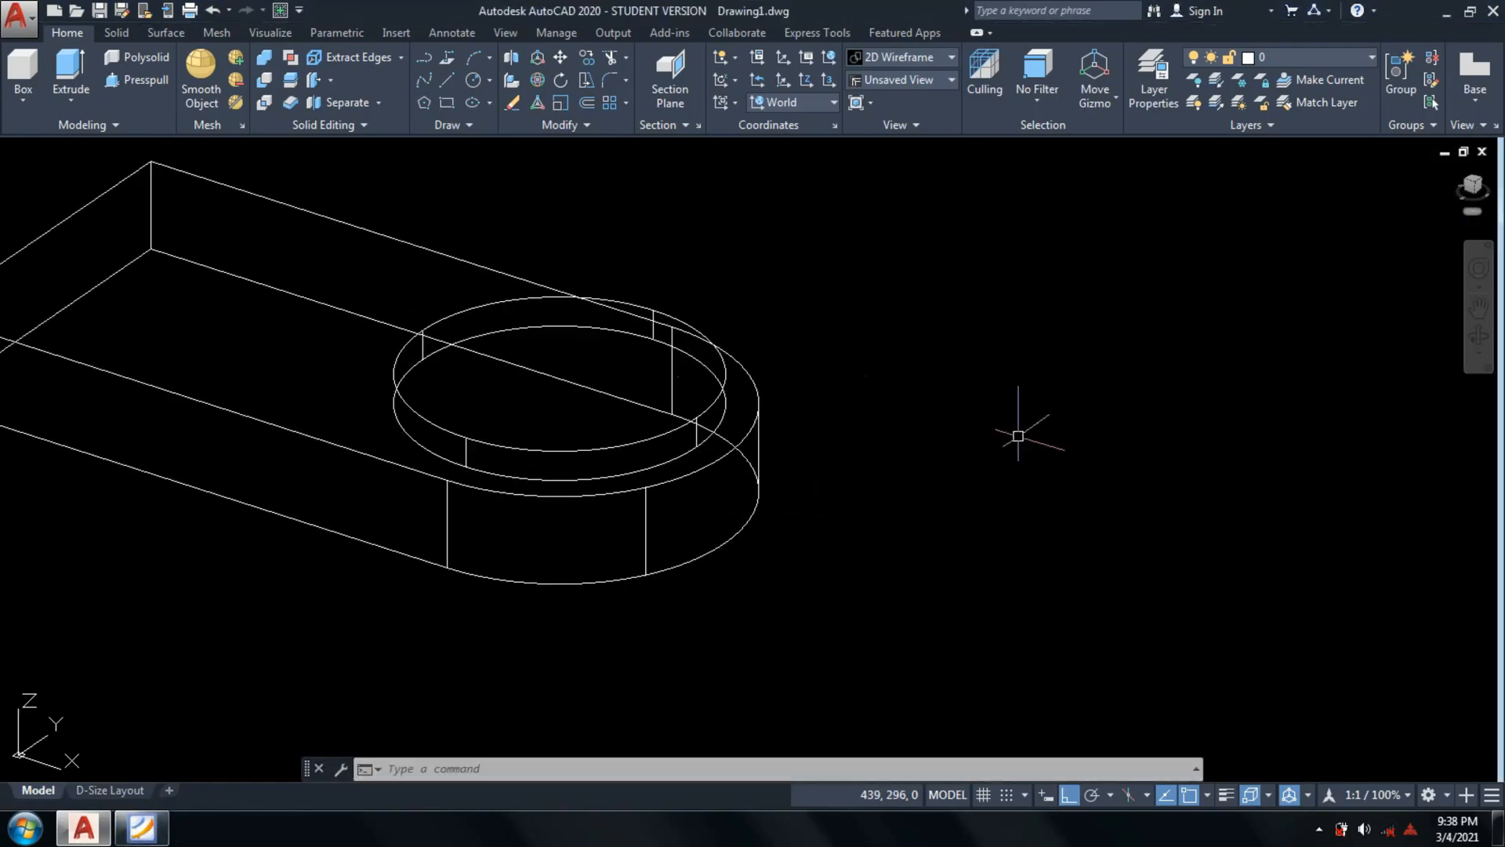
scroll(1036, 431, "down", 2)
middle_click_drag(1037, 430, 1084, 385)
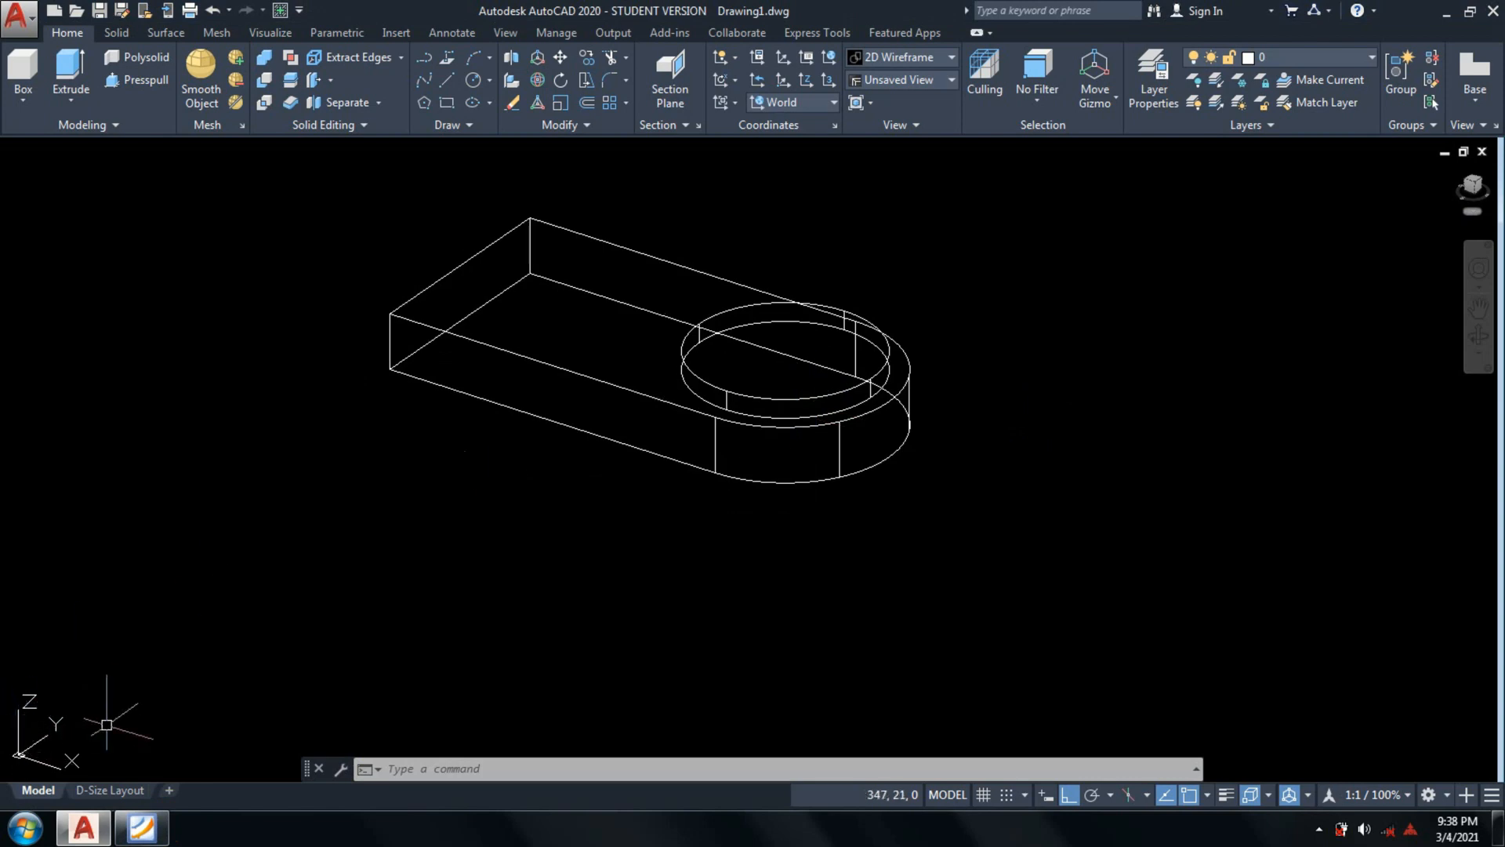
middle_click_drag(561, 432, 623, 475)
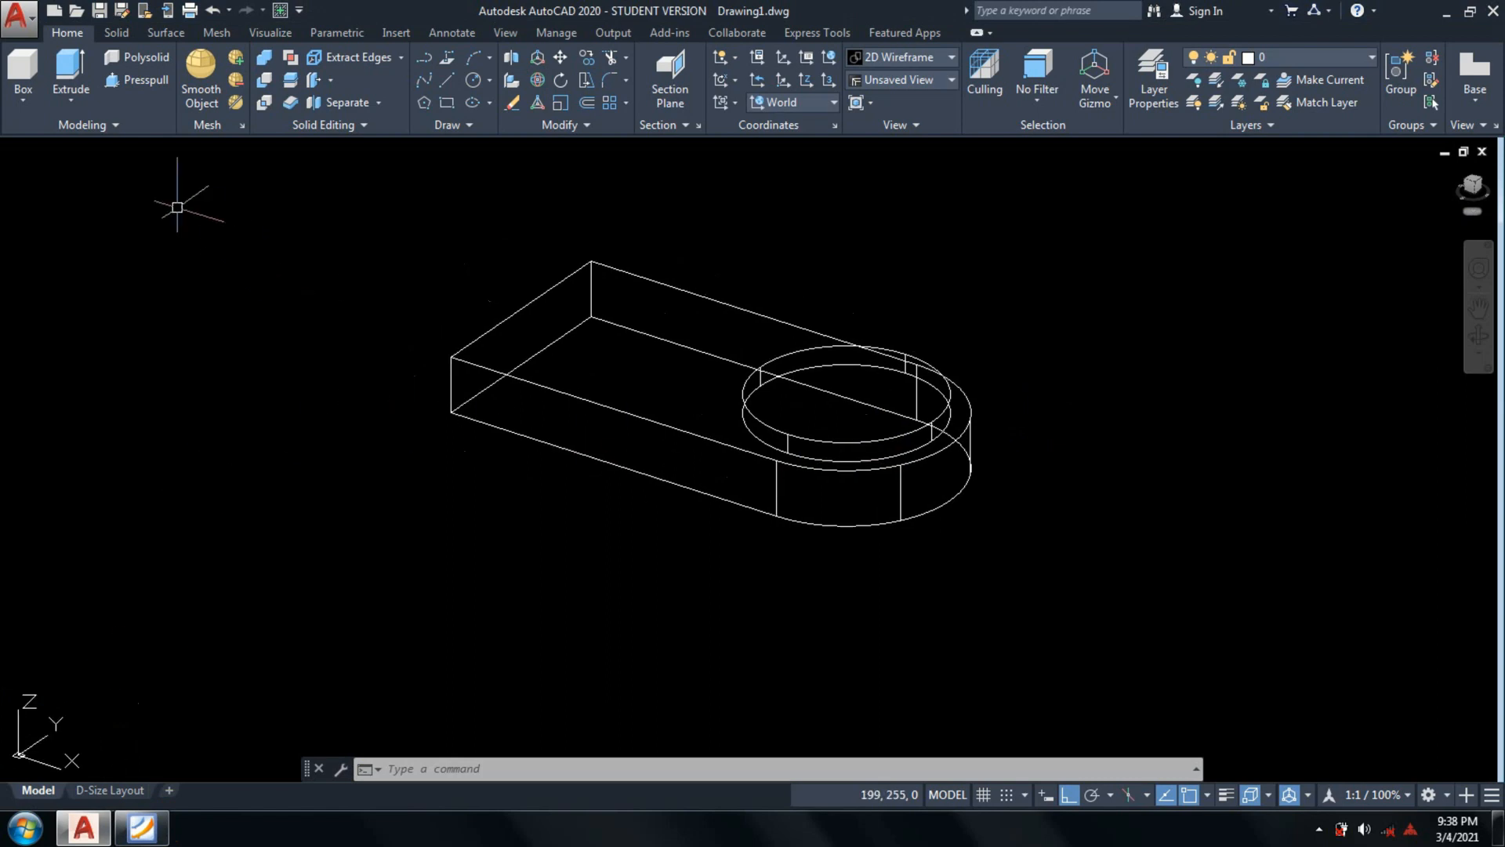
Draw a freehand helper box standing clear of the base plate's square end.
left_click(22, 96)
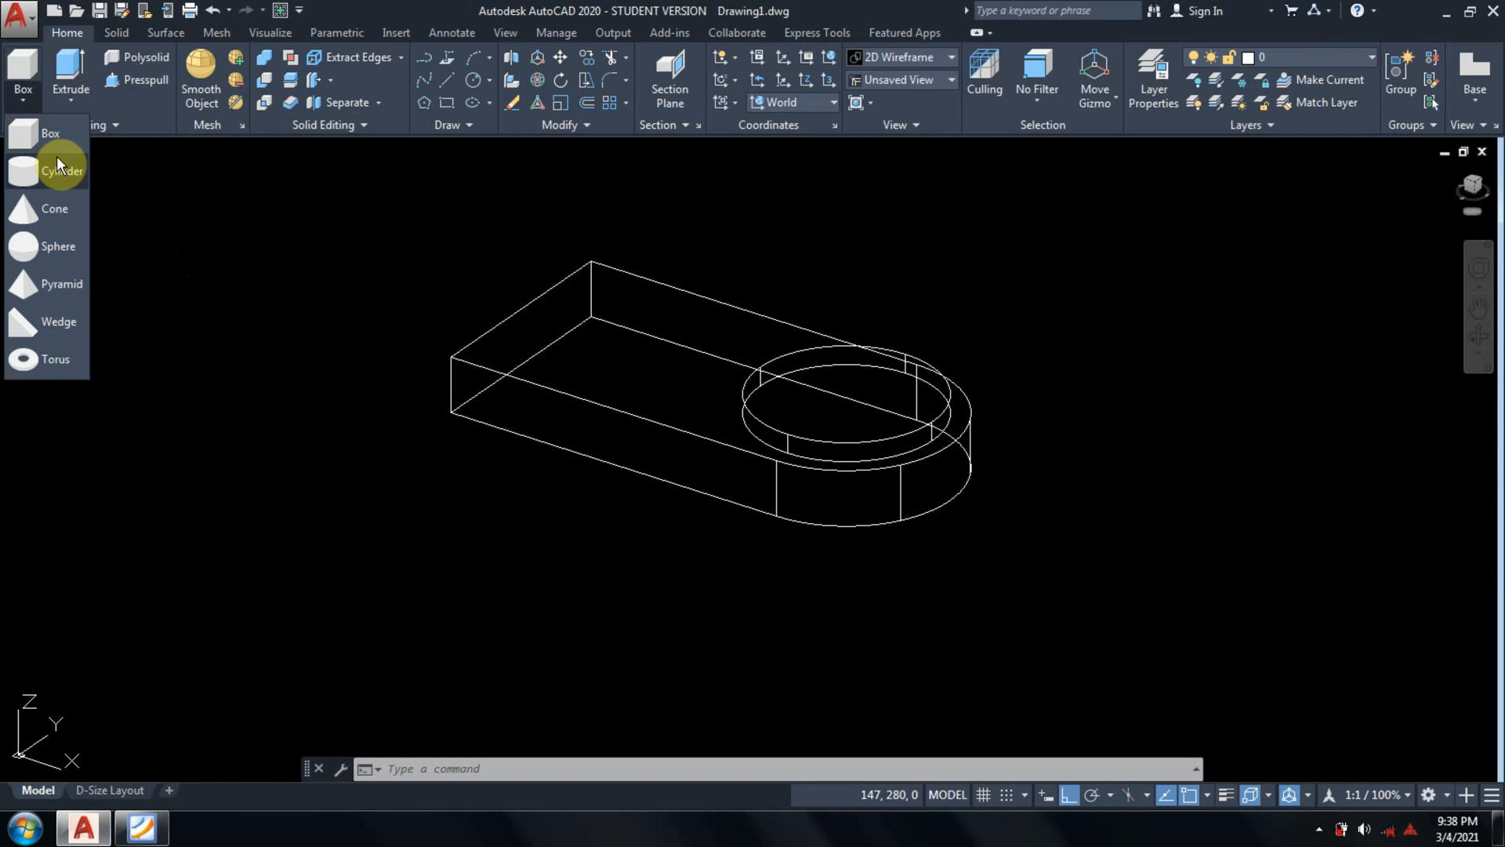
left_click(39, 133)
left_click(98, 379)
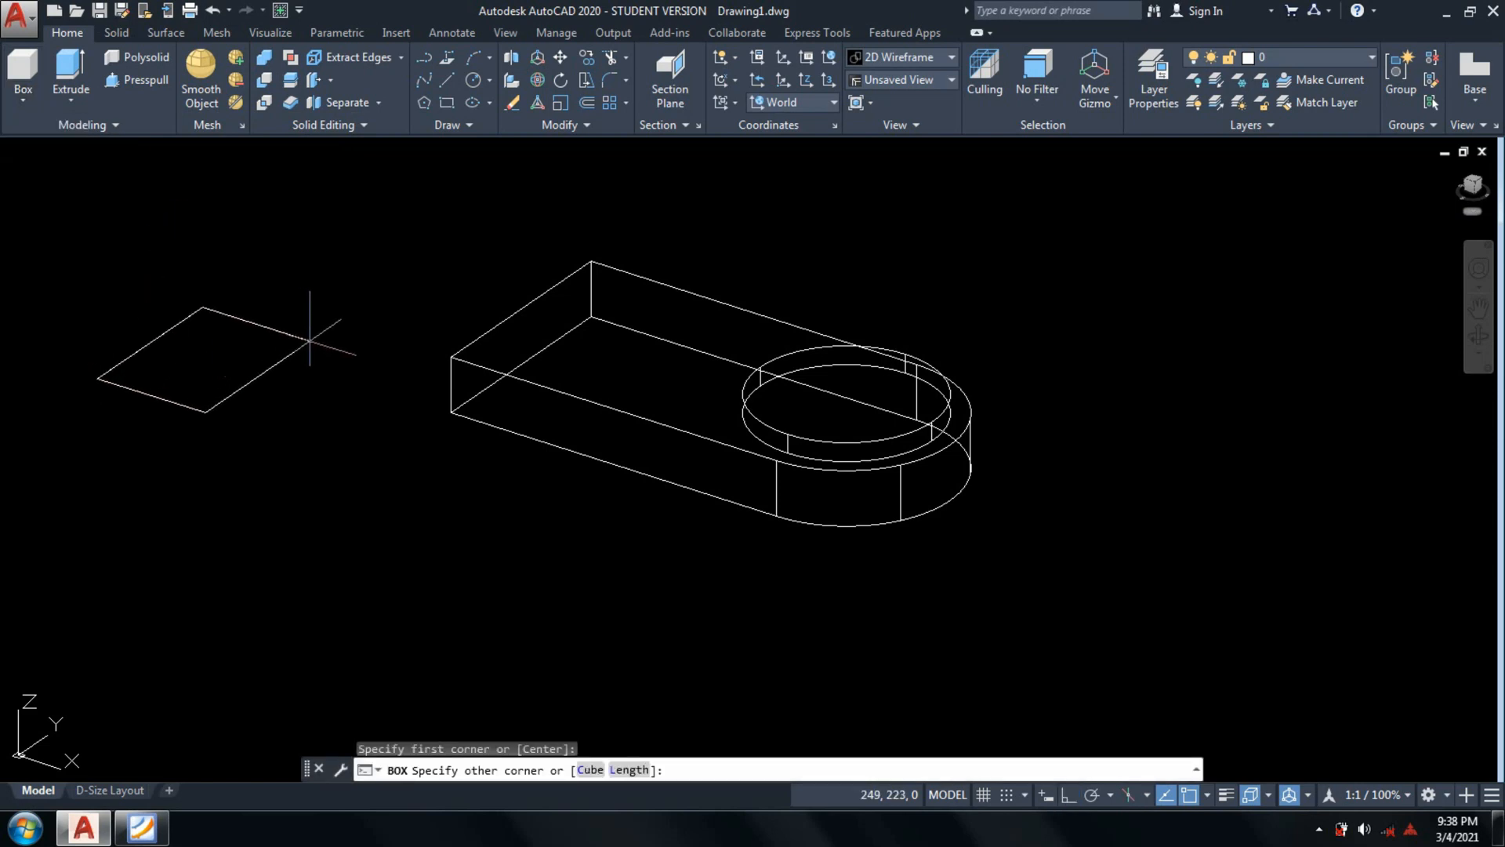
left_click(308, 339)
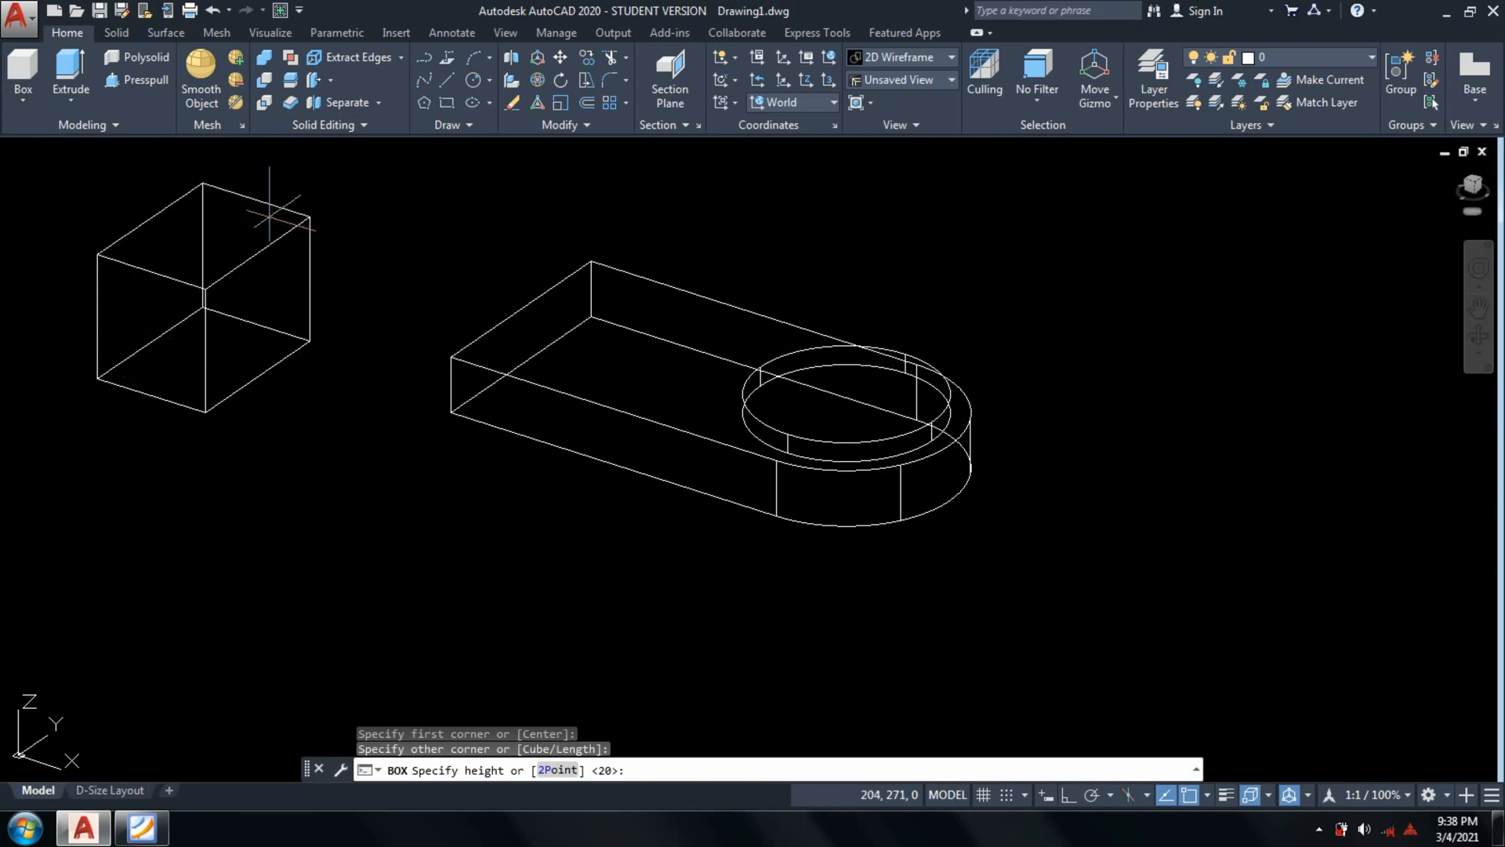
left_click(269, 239)
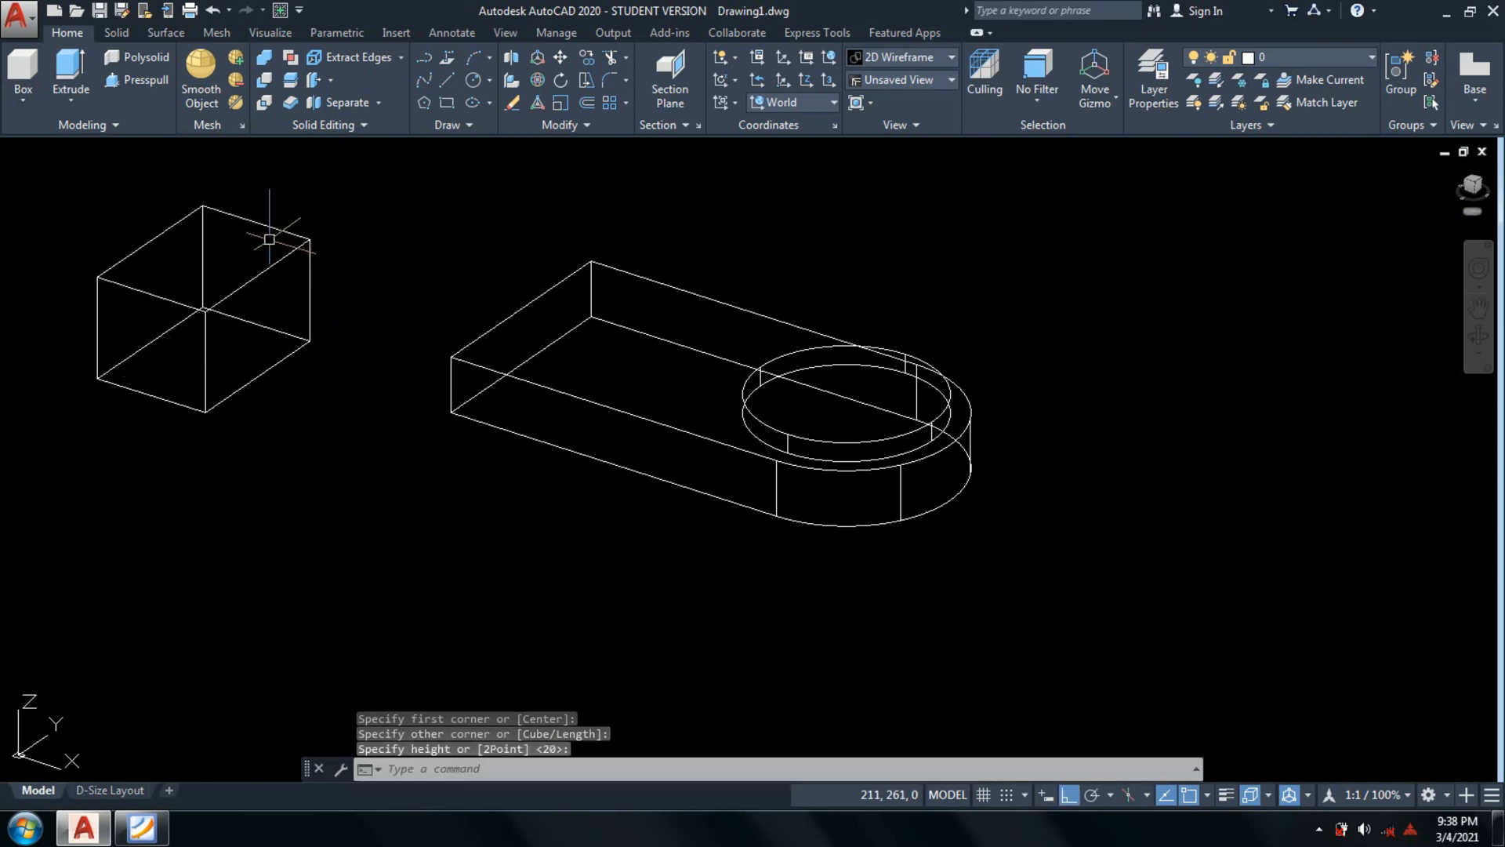
scroll(463, 434, "down", 4)
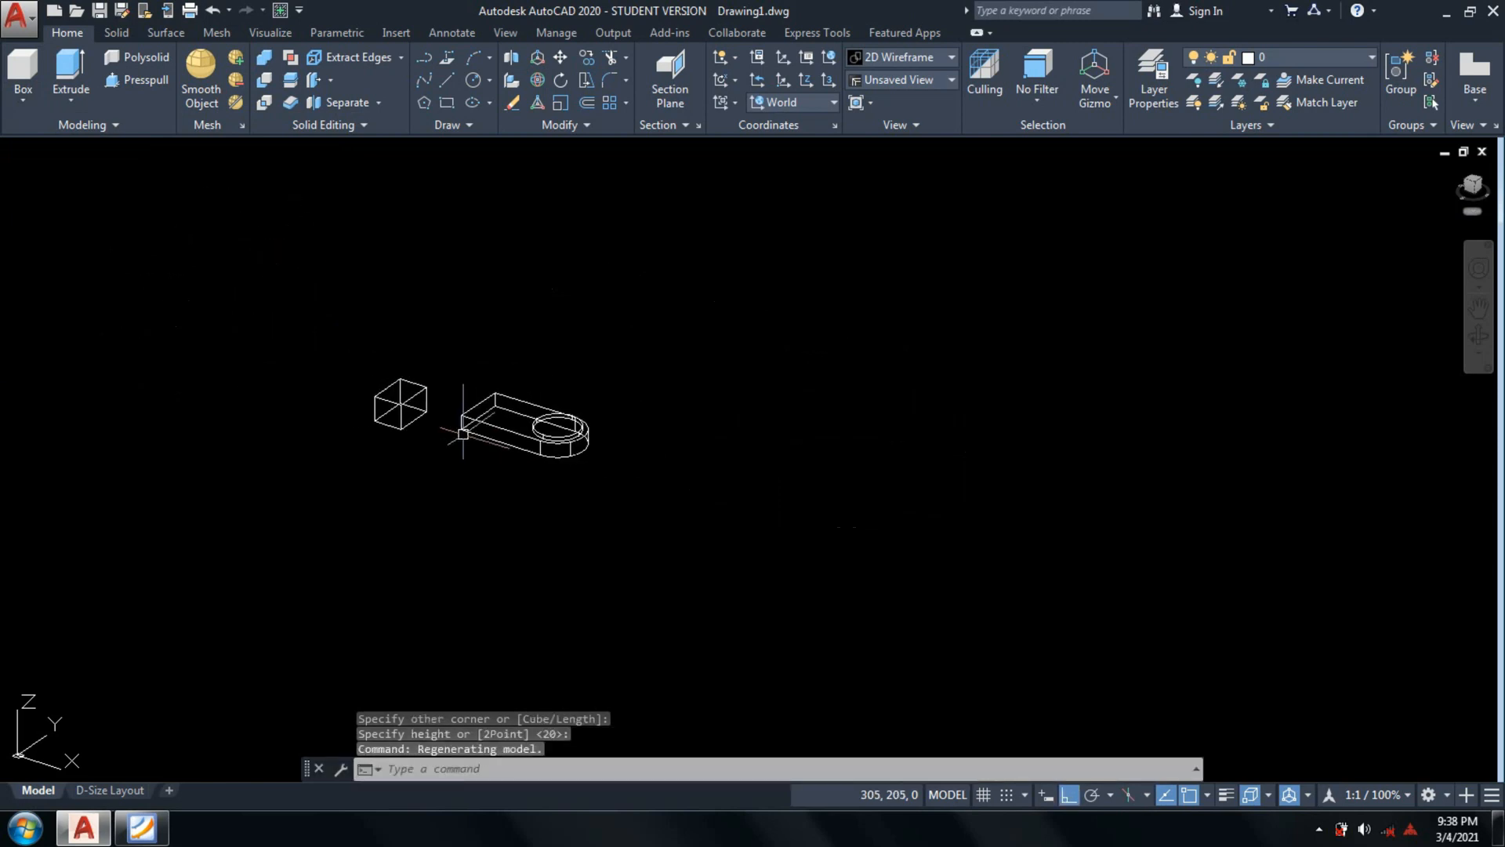
scroll(462, 434, "up", 5)
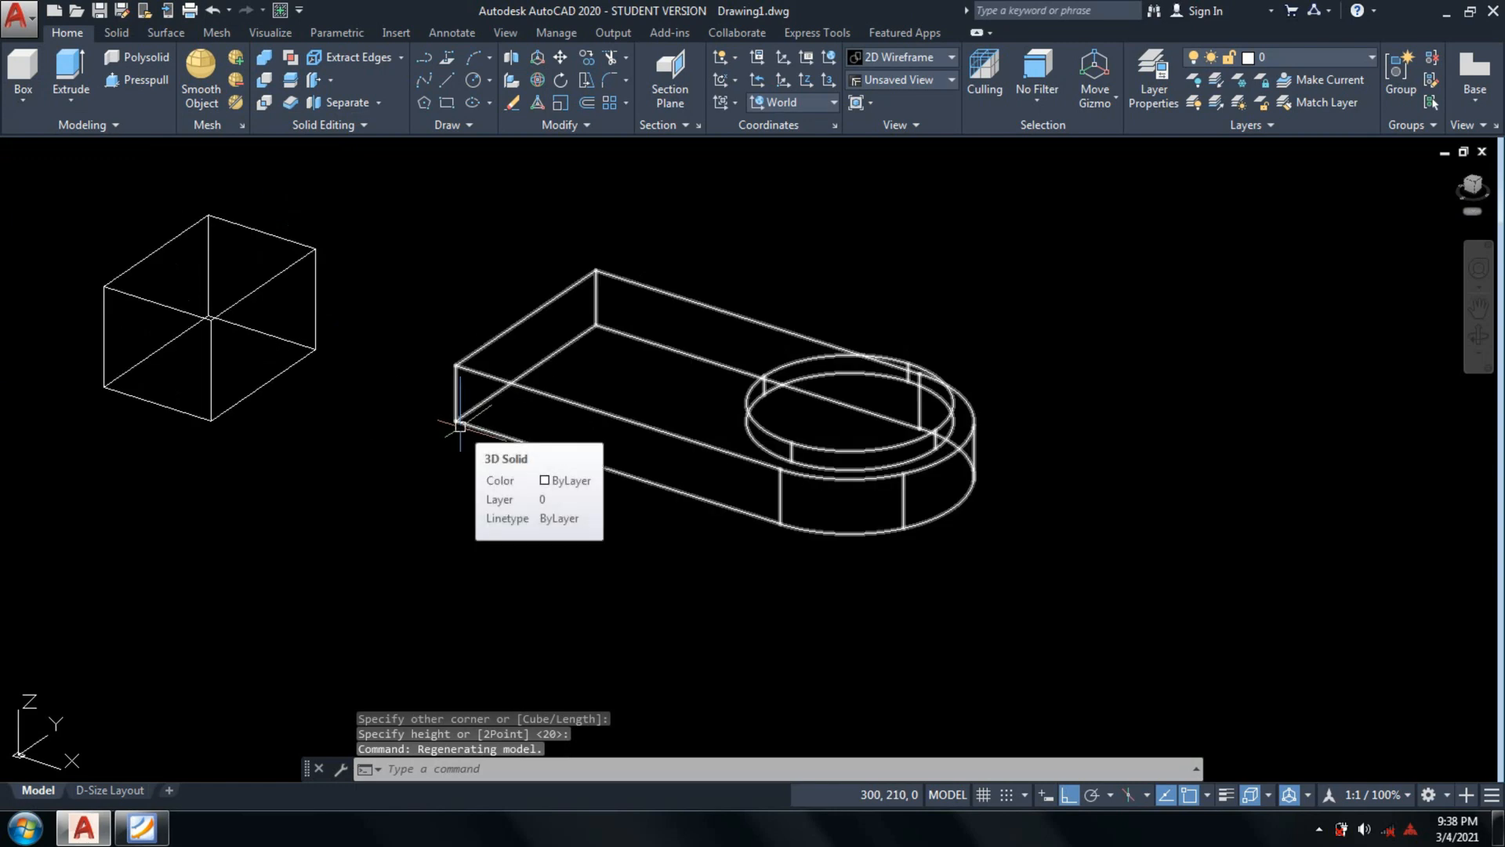
Set a new UCS with its origin at the helper box's lower corner, X along the bottom front edge and Y vertically upward.
type("Ucs")
key("Return")
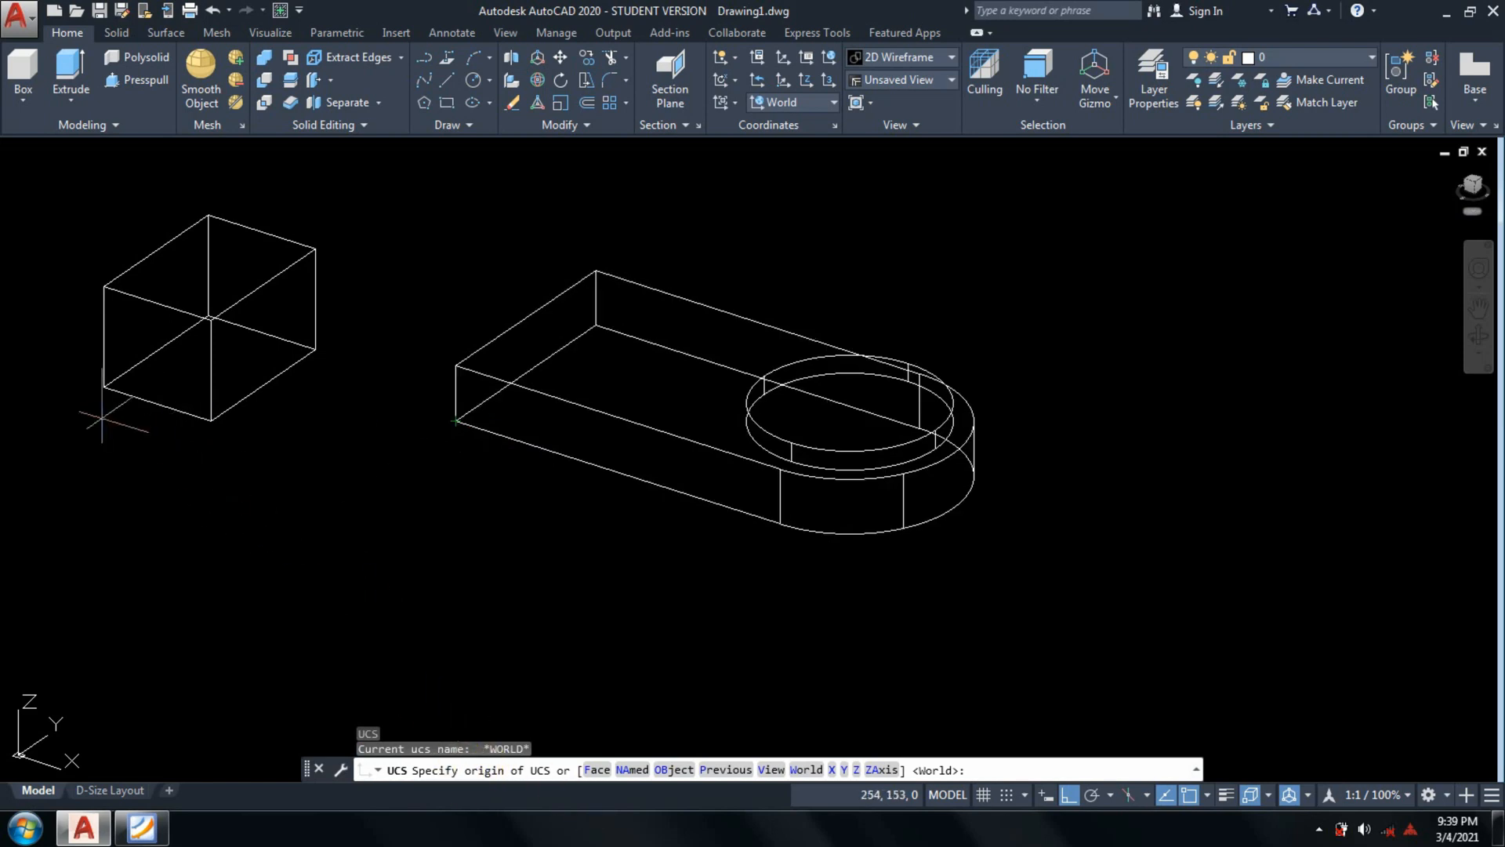
left_click(104, 387)
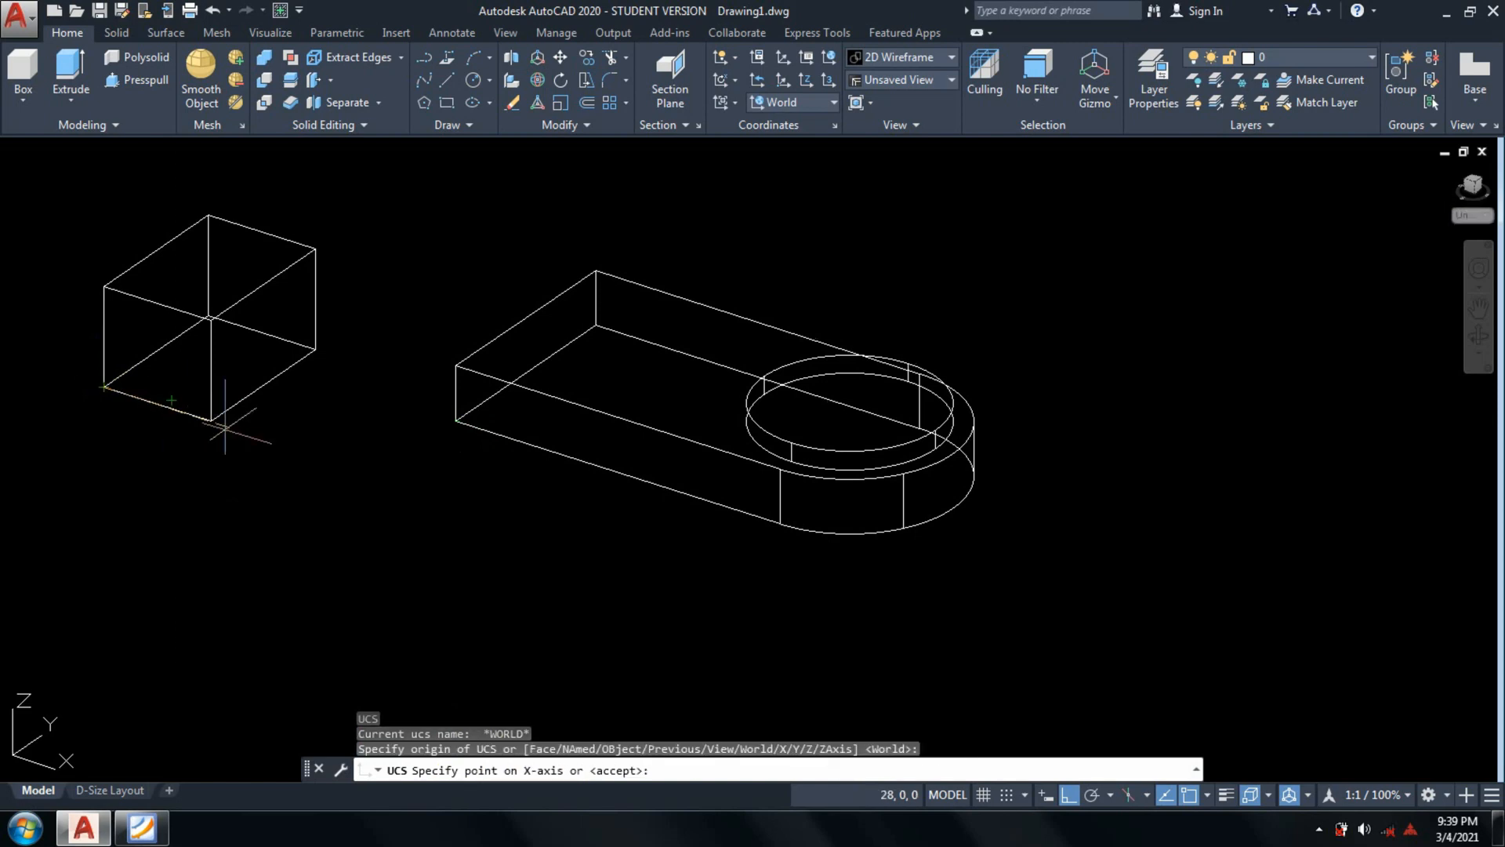
left_click(301, 455)
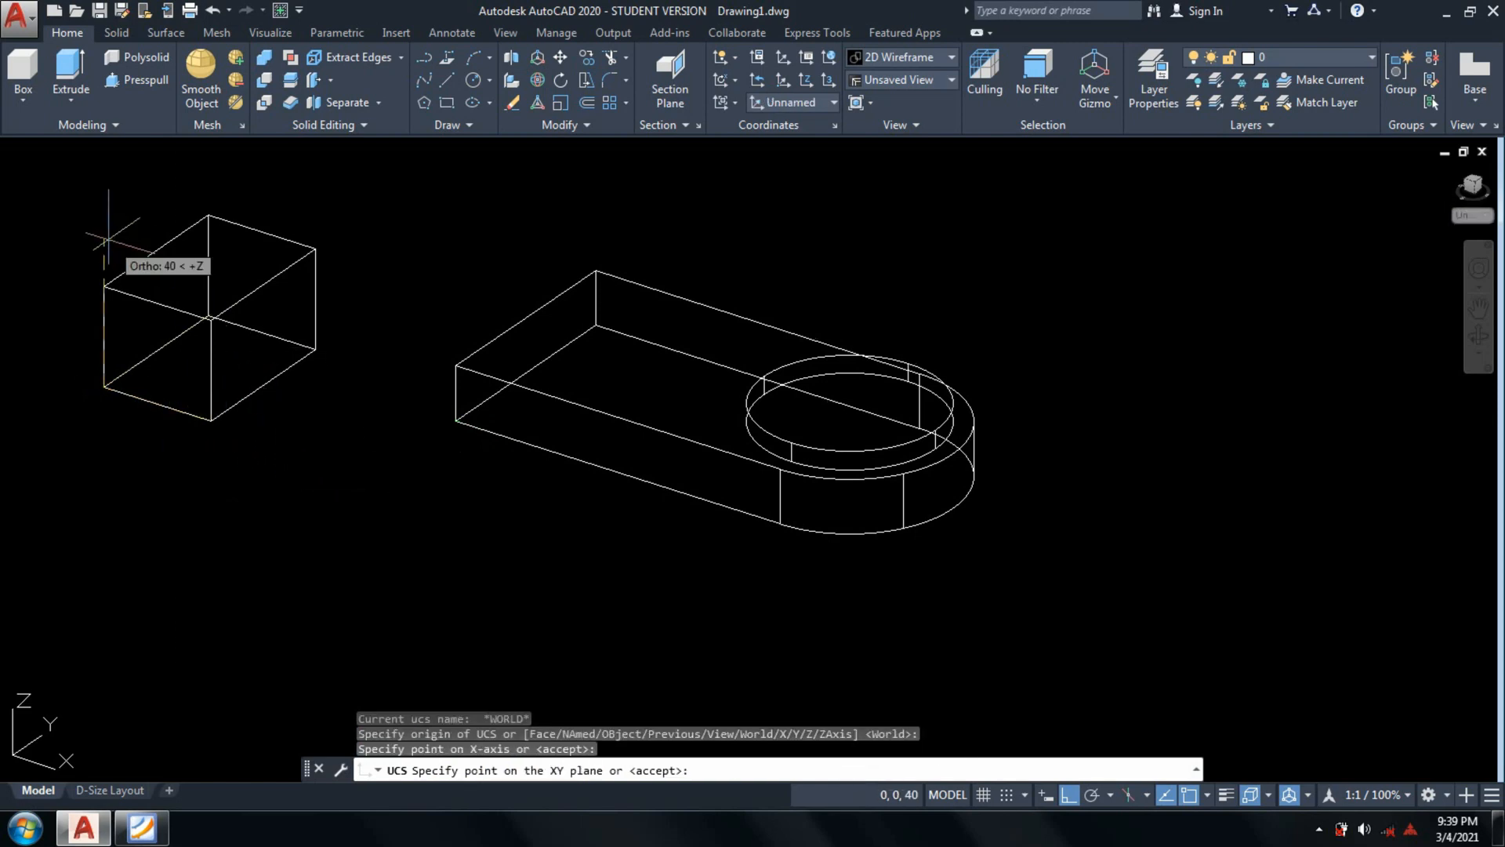
left_click(103, 233)
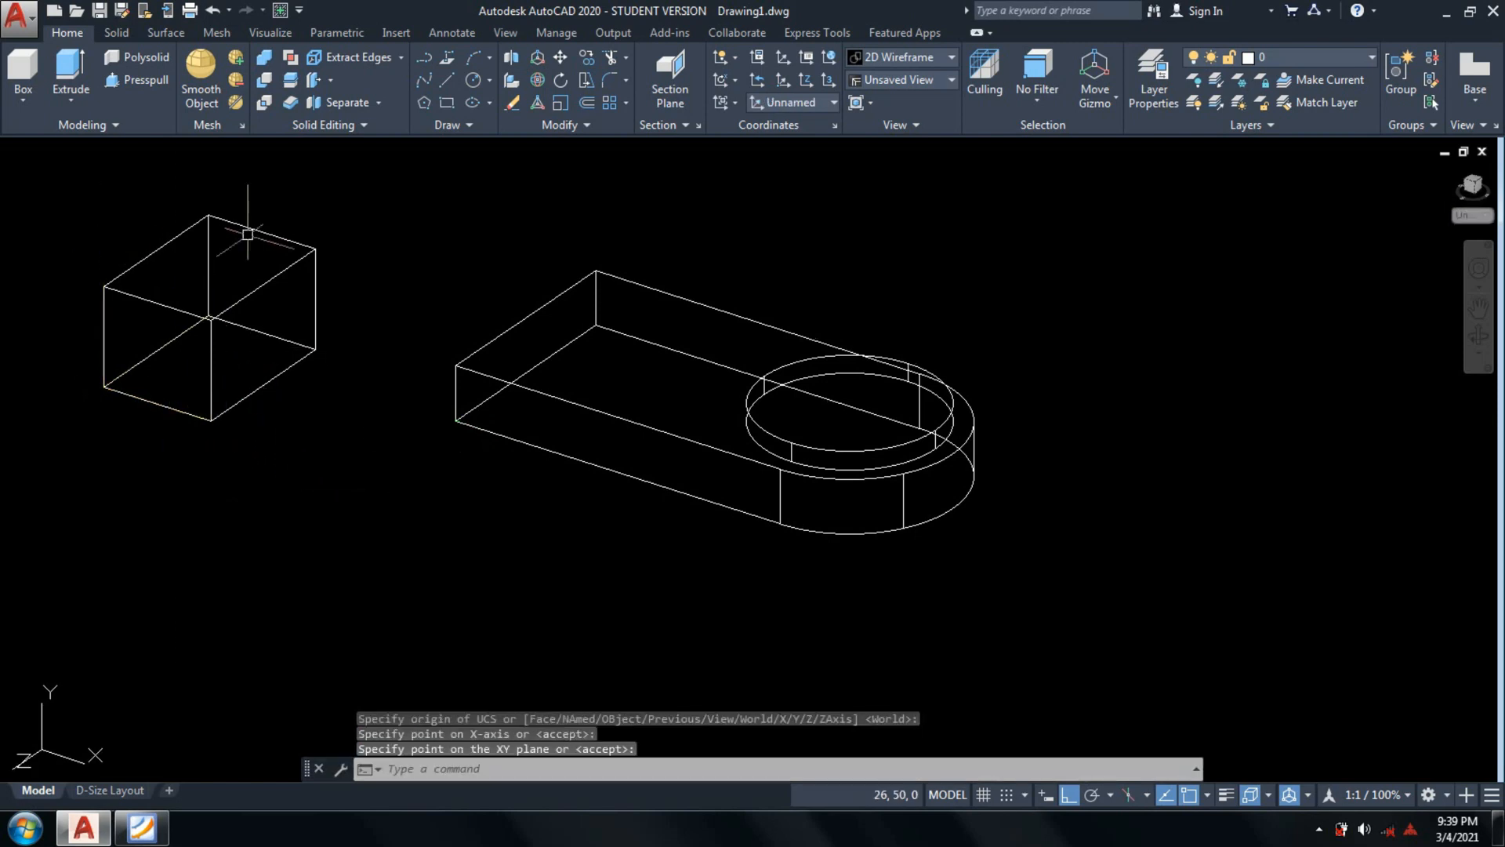
Select the helper box with a crossing window and erase it.
left_click(367, 238)
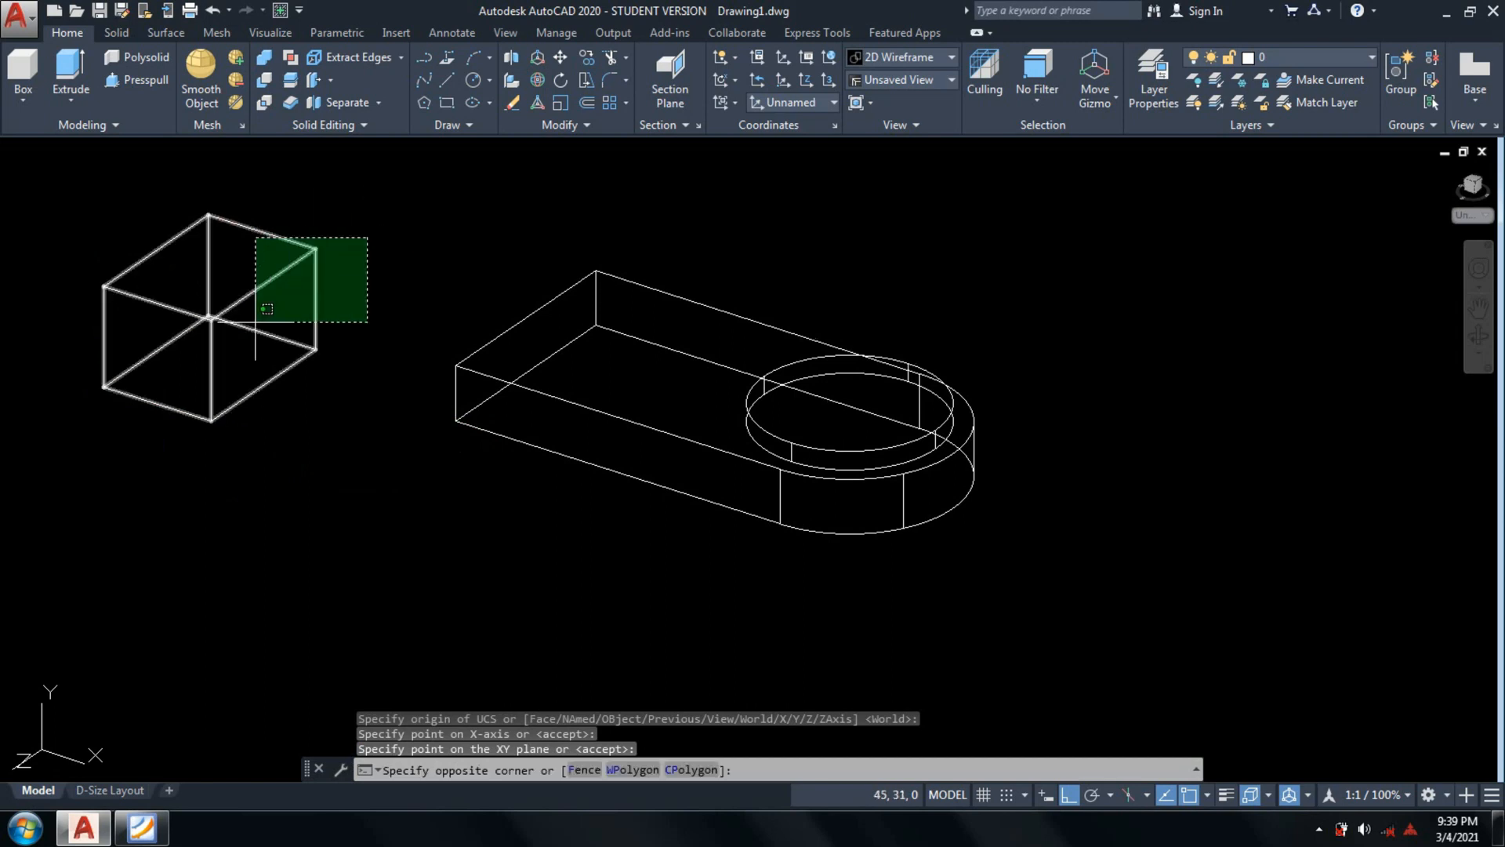
left_click(266, 309)
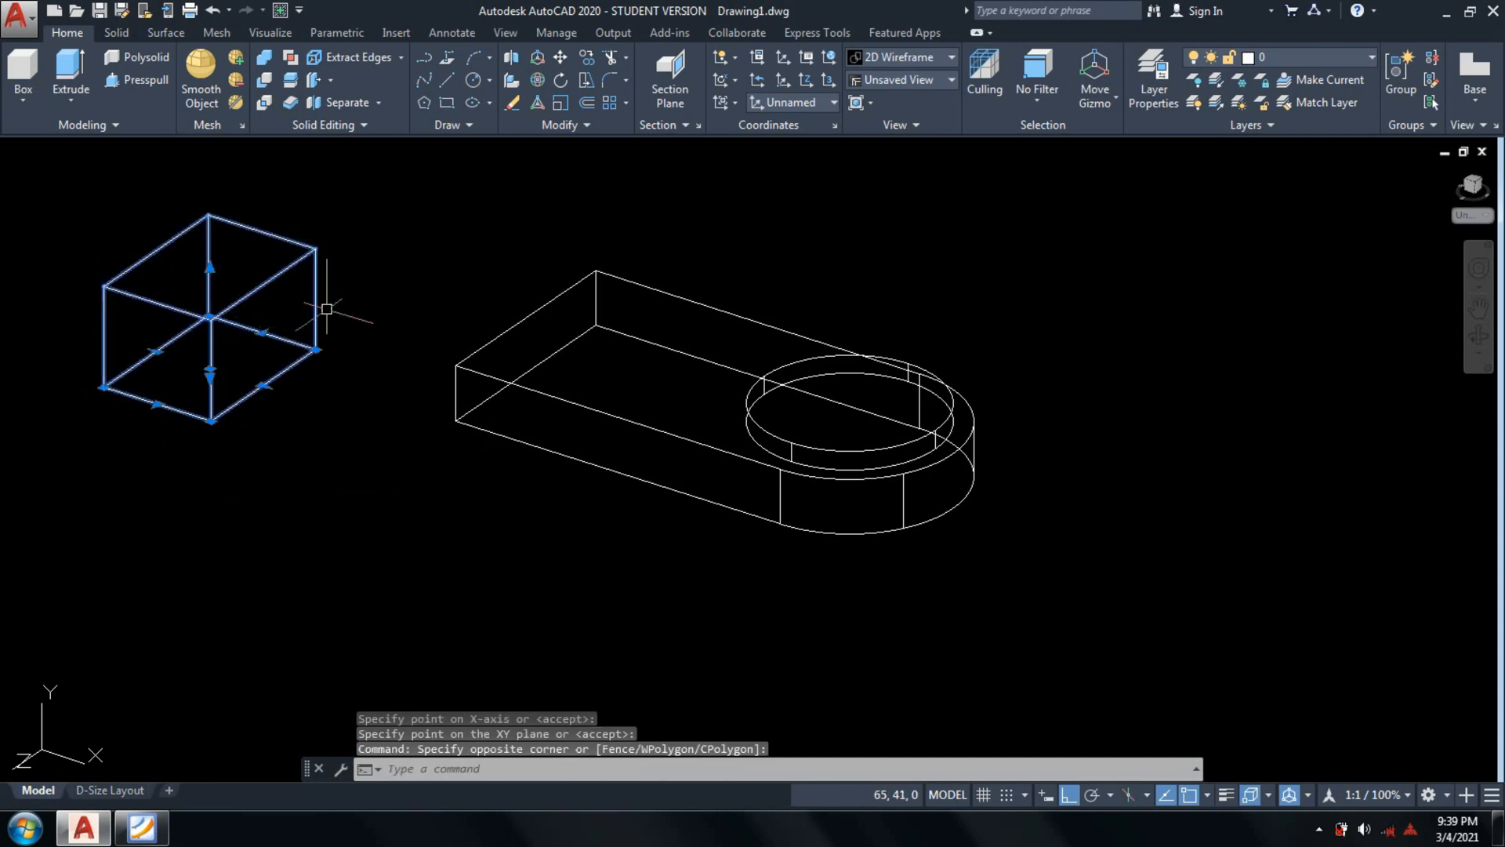
type("e")
key("Return")
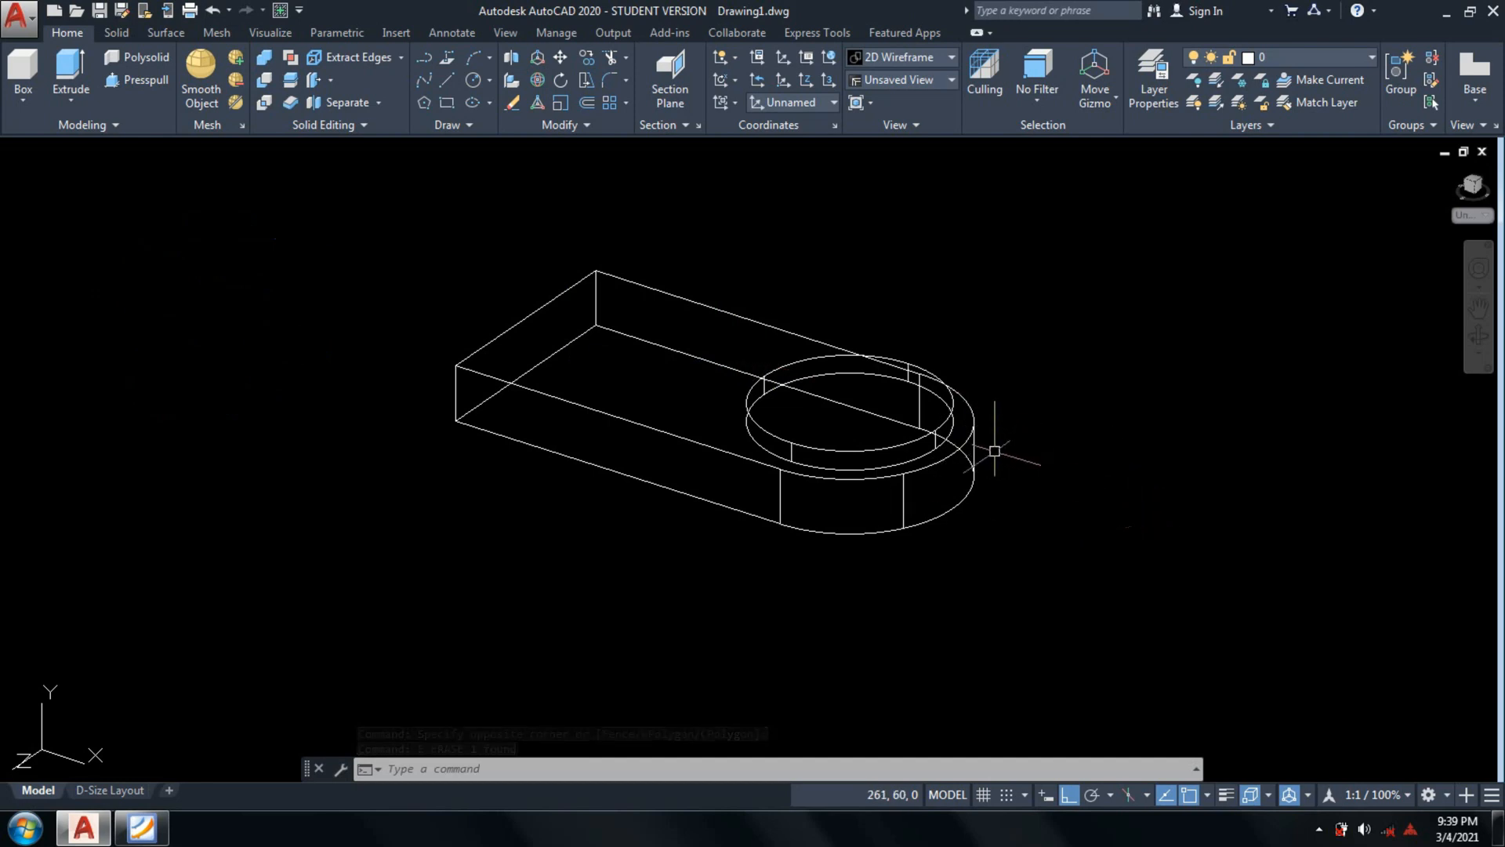
Switch to the plan view of the current UCS to see the base plate and boss from the side.
type("PLAn")
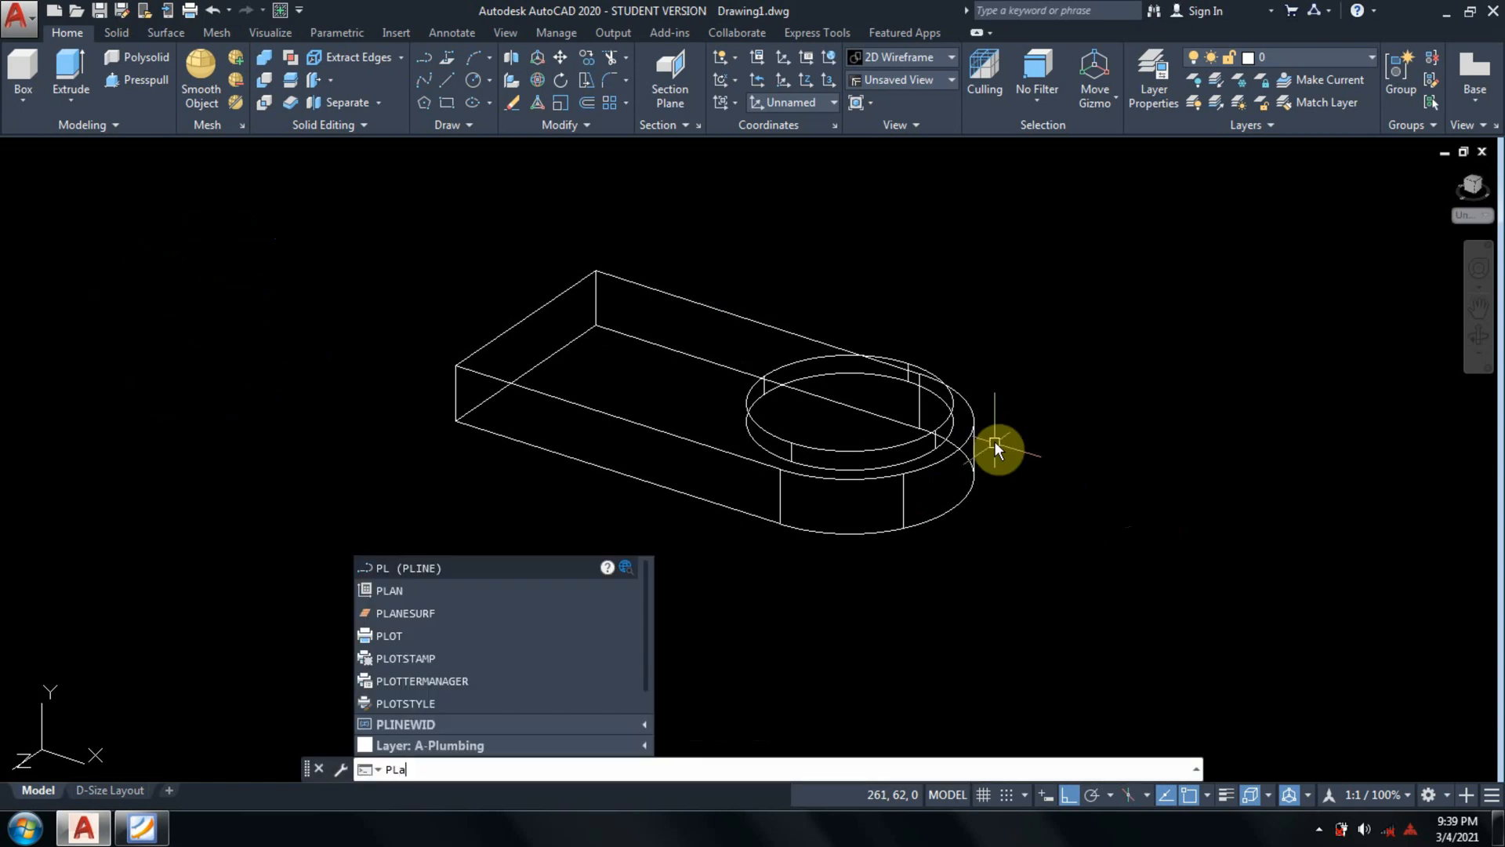
key("Return")
key("Return")
scroll(1043, 464, "down", 1)
middle_click_drag(1046, 465, 561, 415)
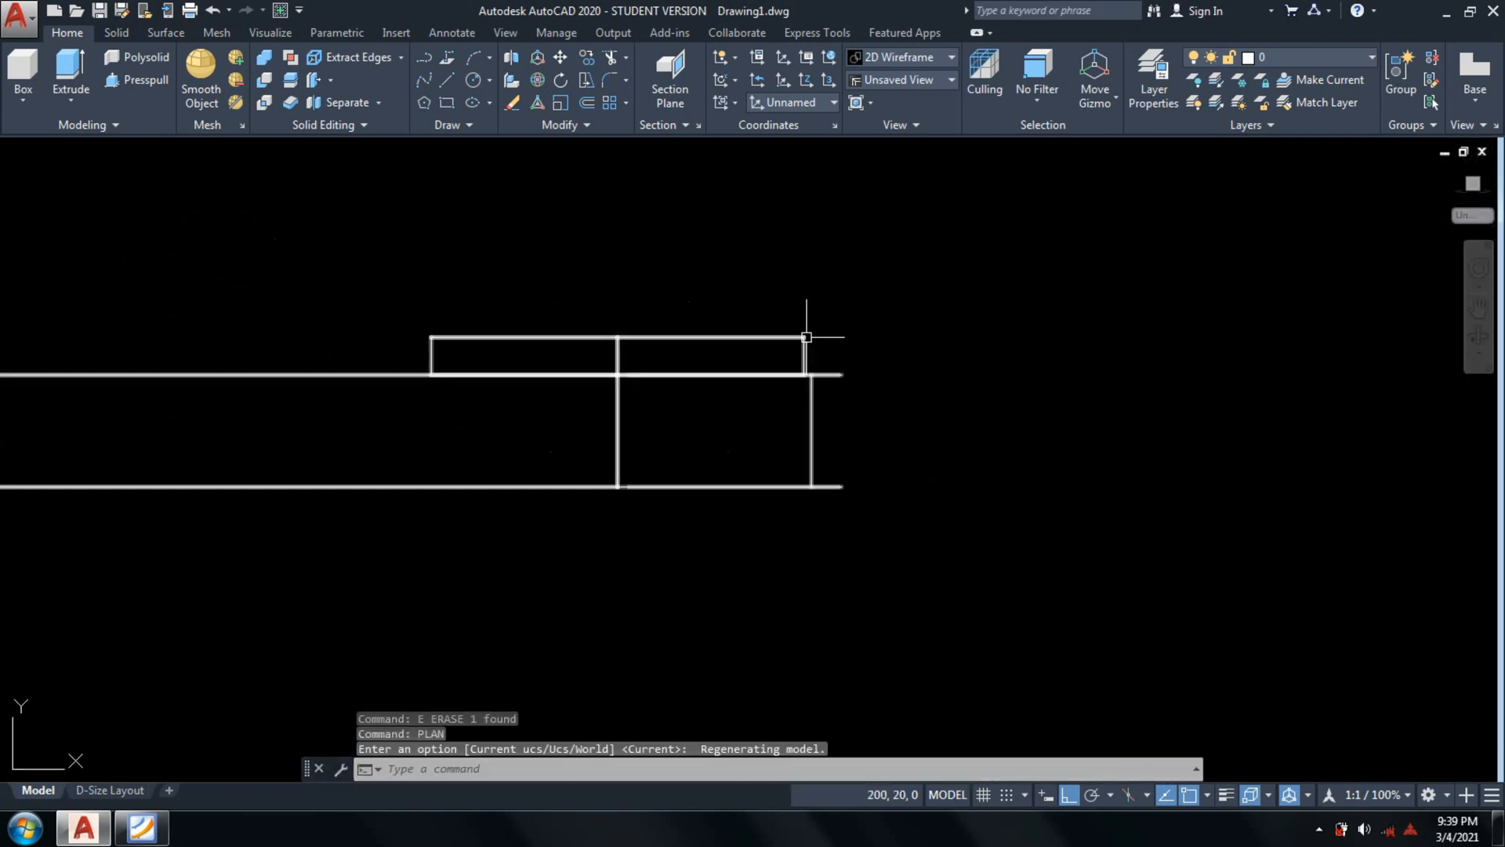
mouse_move(805, 339)
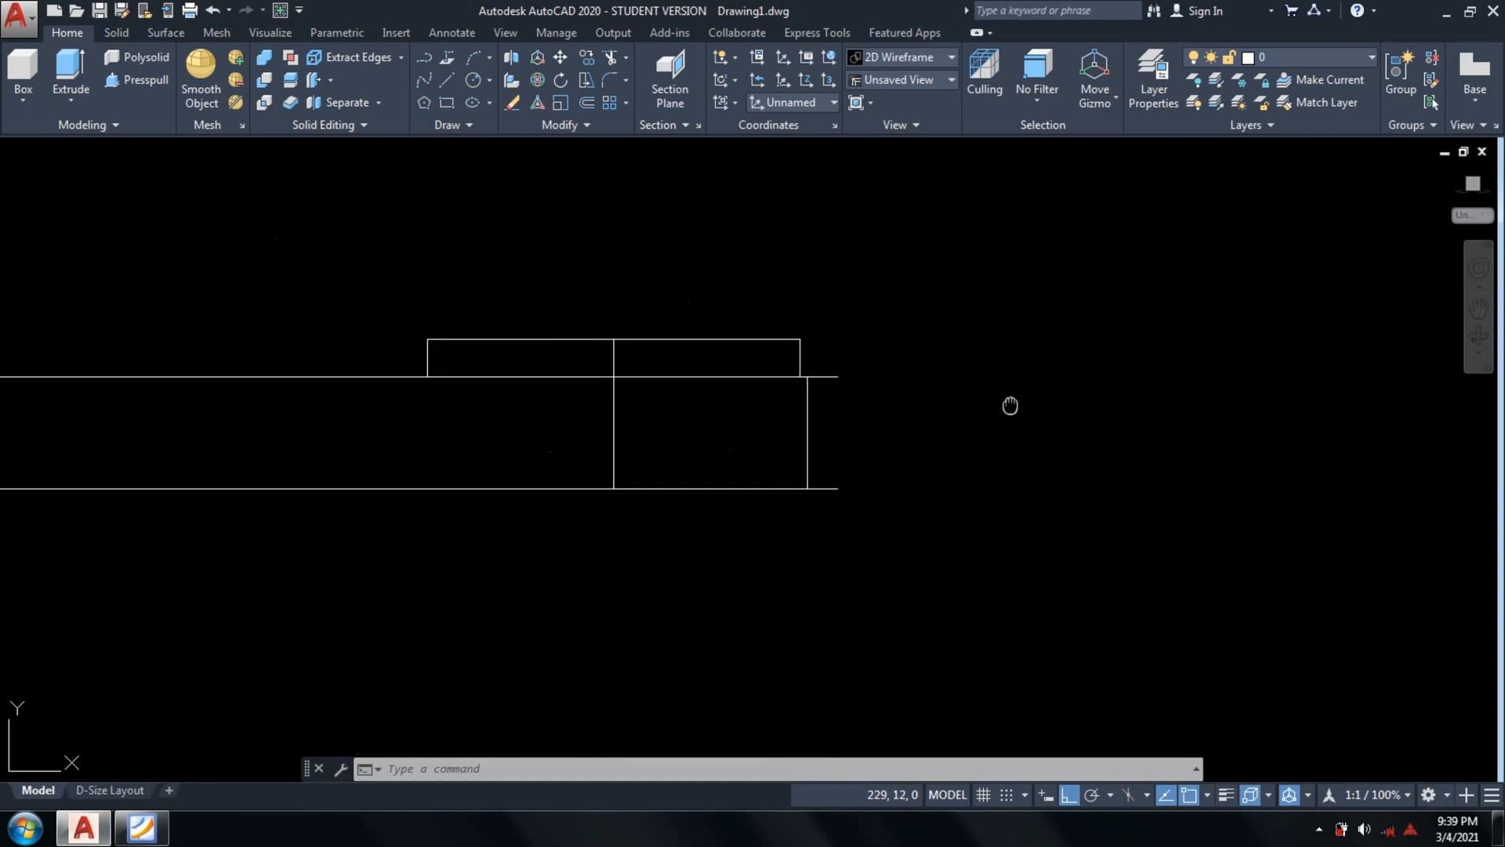
Draw two connected lines clear of the boss: 5 mm straight down, then 5 mm horizontally away from the plate.
type("l")
key("Return")
left_click(1022, 347)
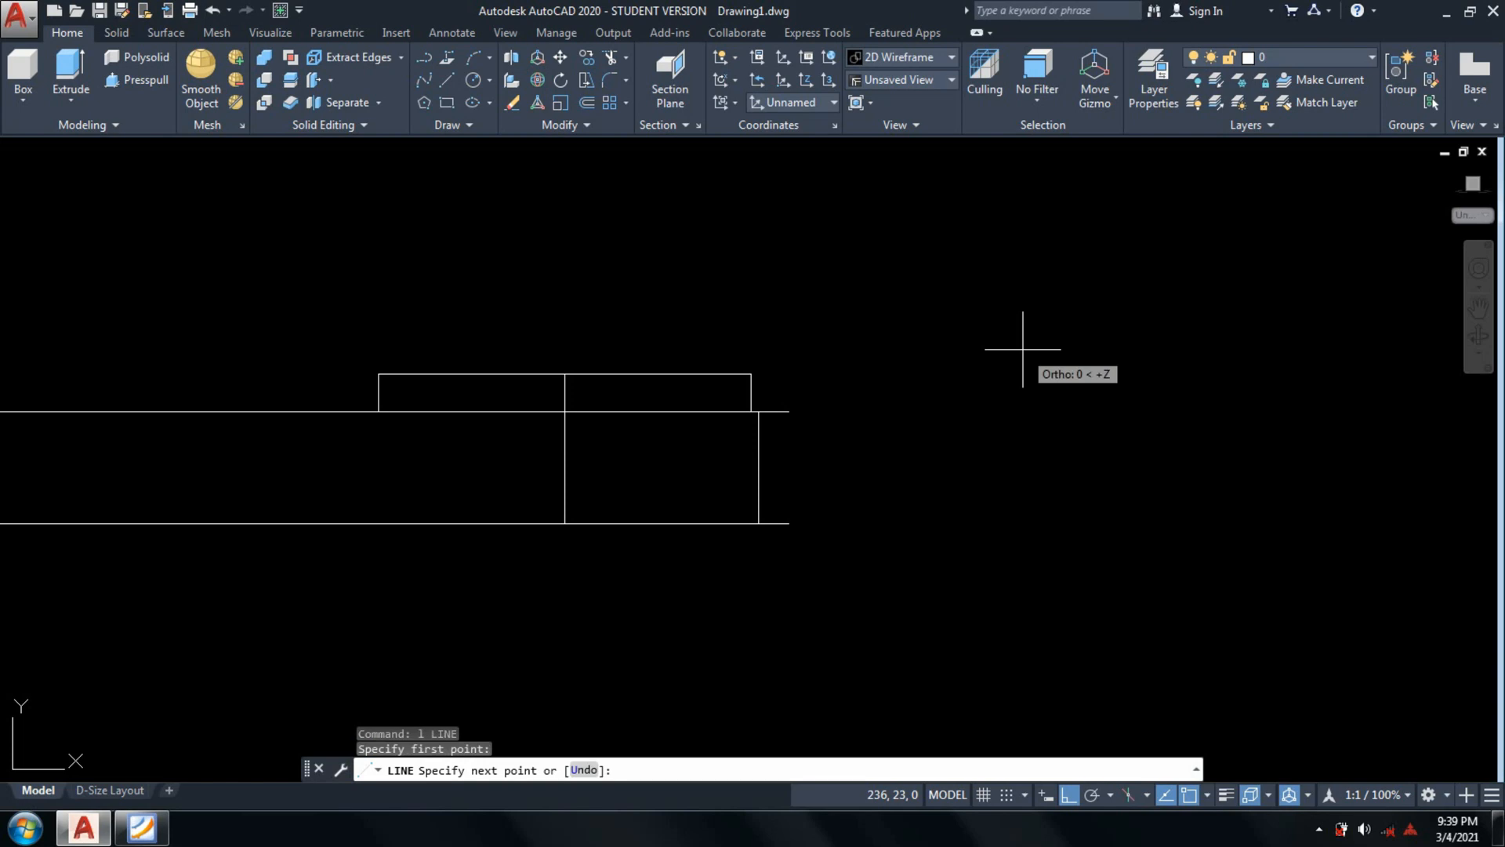
type("5")
key("Return")
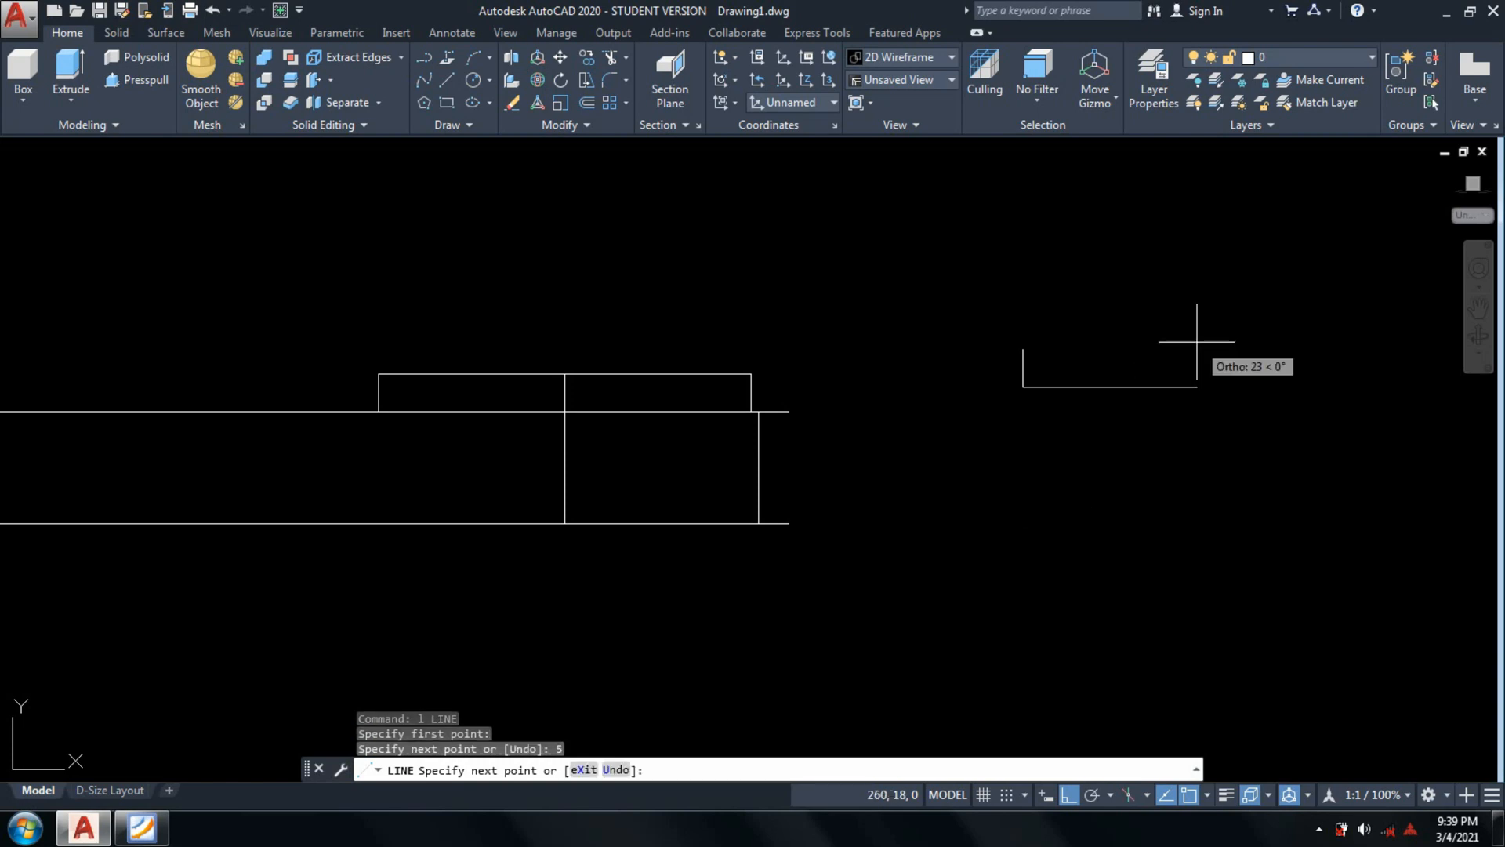
type("5")
key("Return")
key("Return")
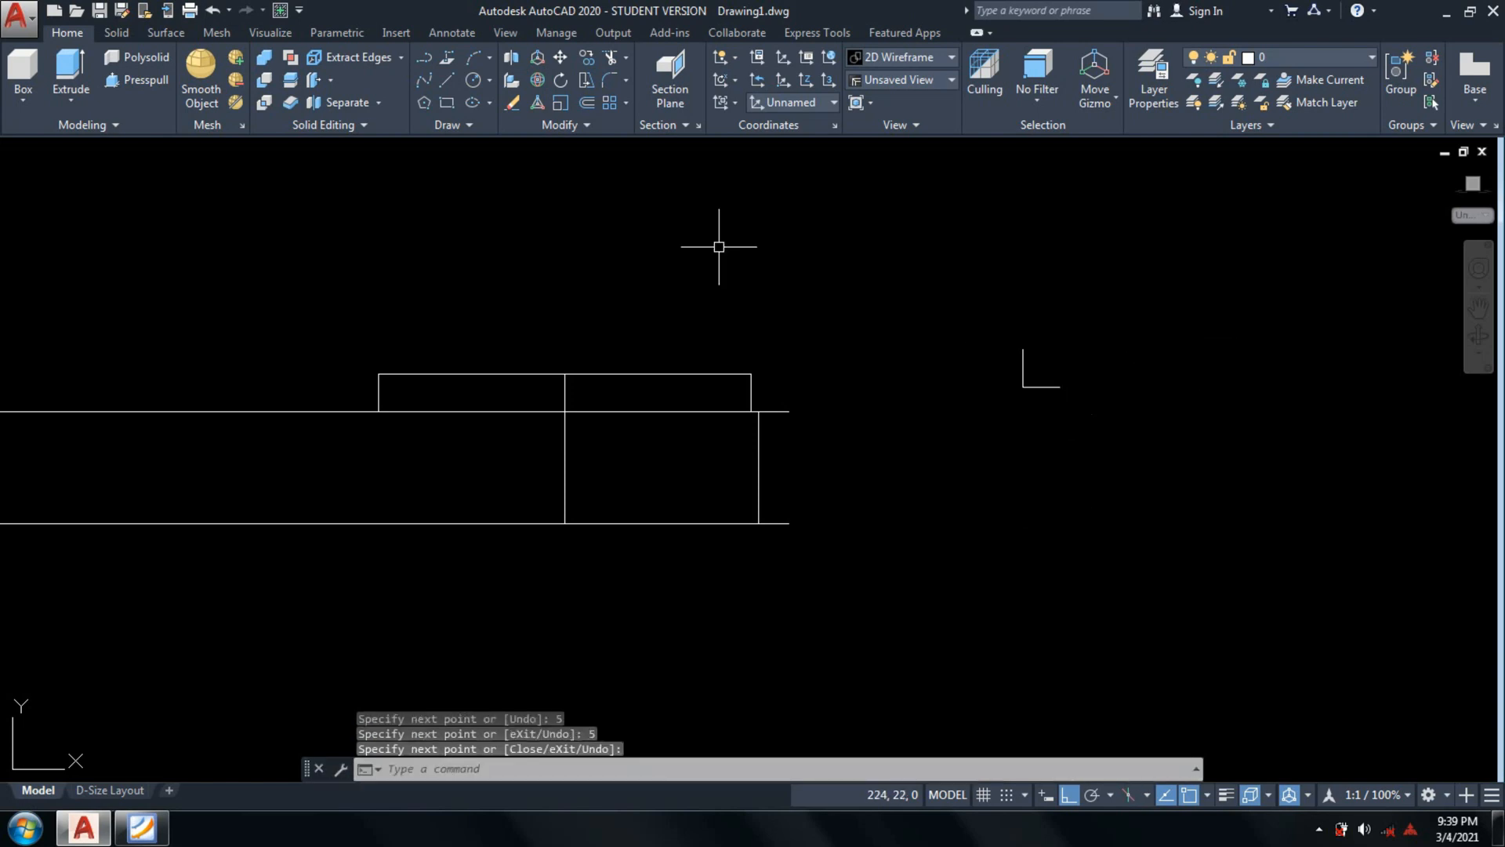
Draw a concave Start, End, Direction arc from the vertical line's upper end to the horizontal line's free end, with a downward start tangent.
left_click(487, 55)
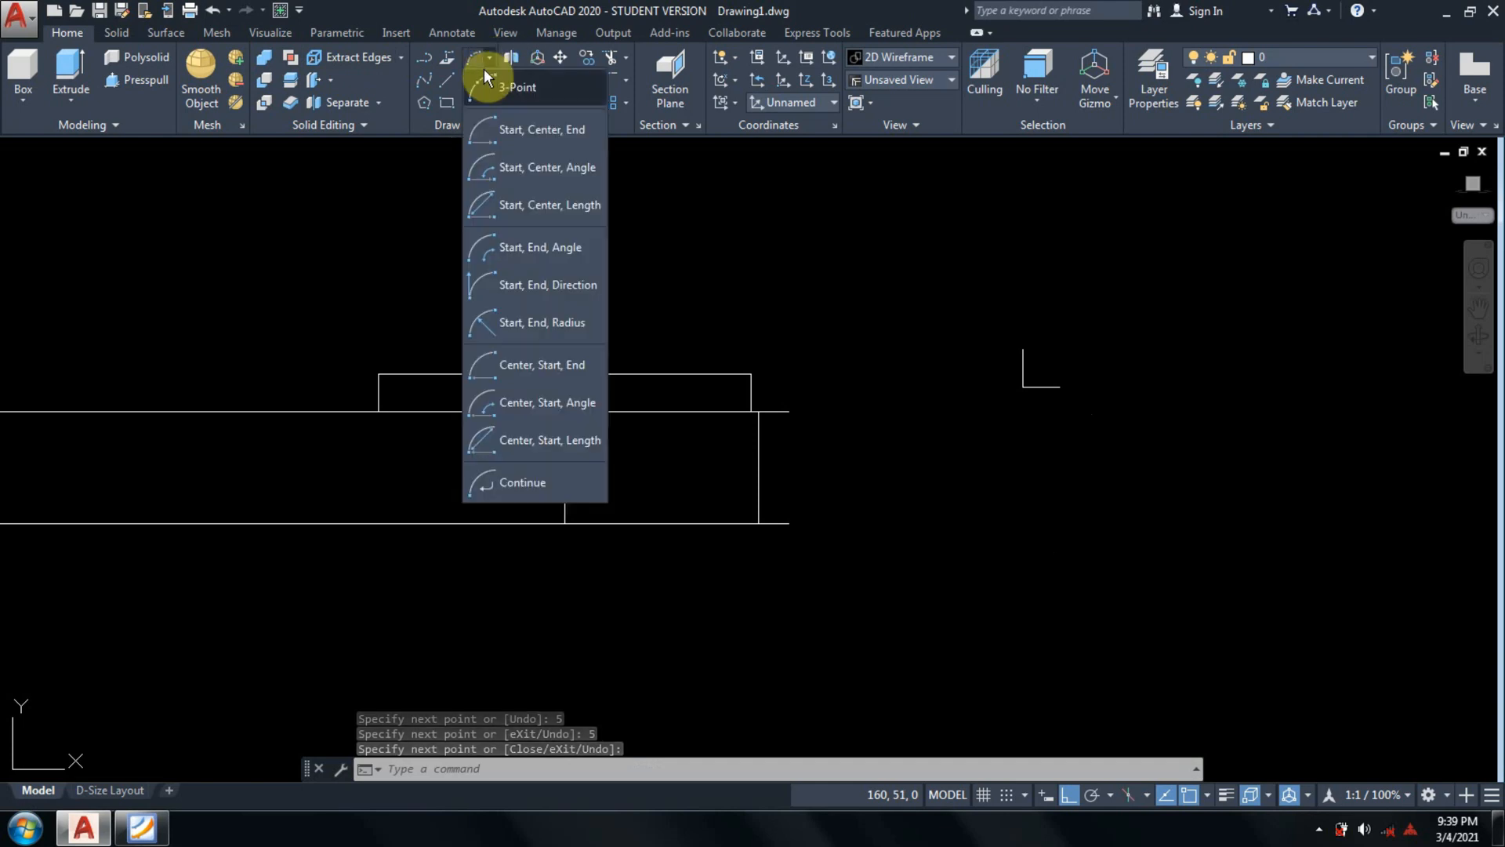
left_click(545, 306)
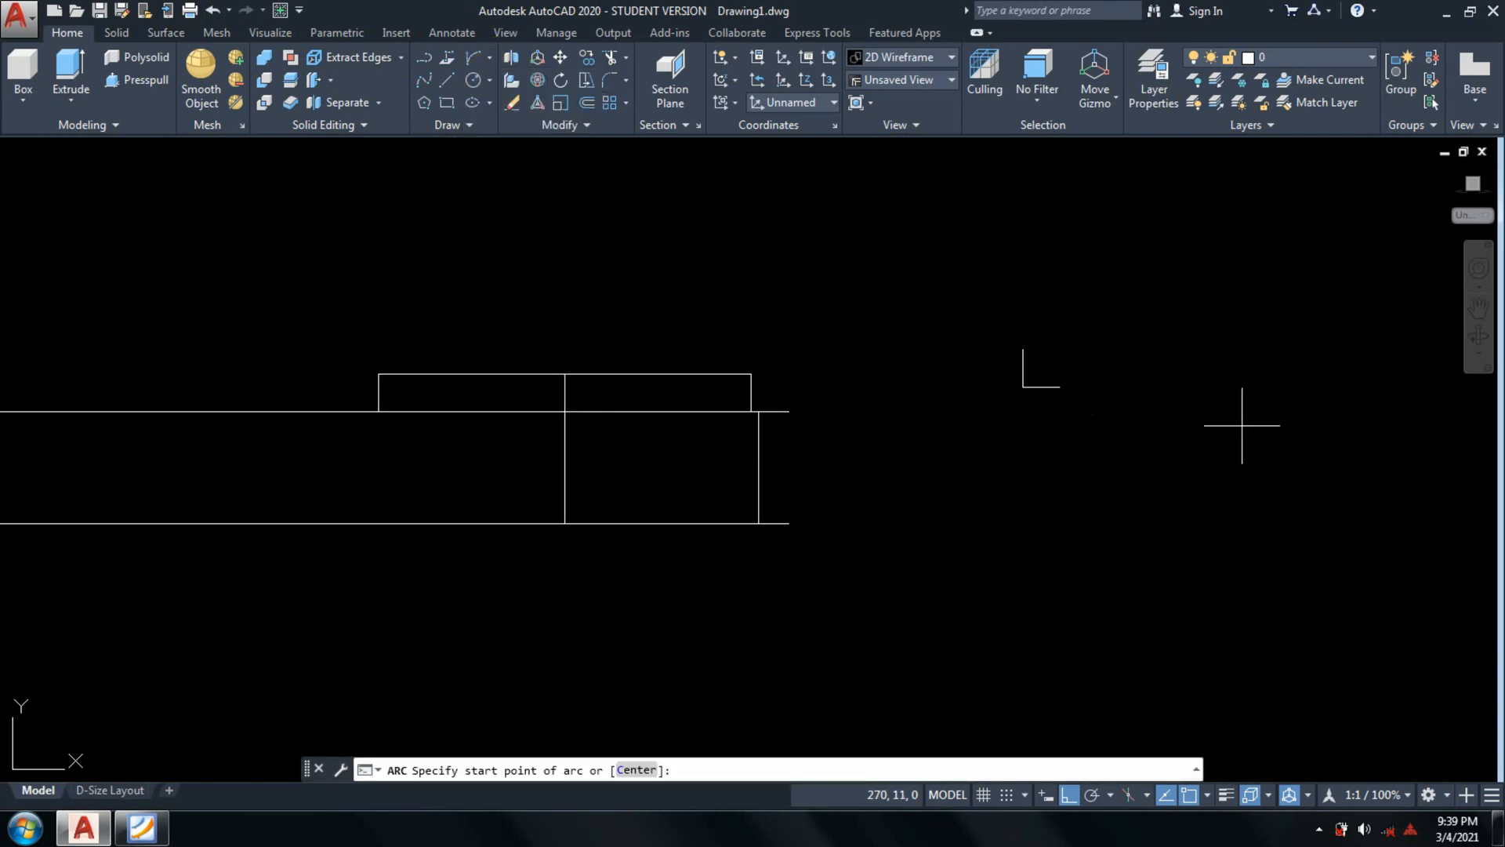
left_click(1022, 348)
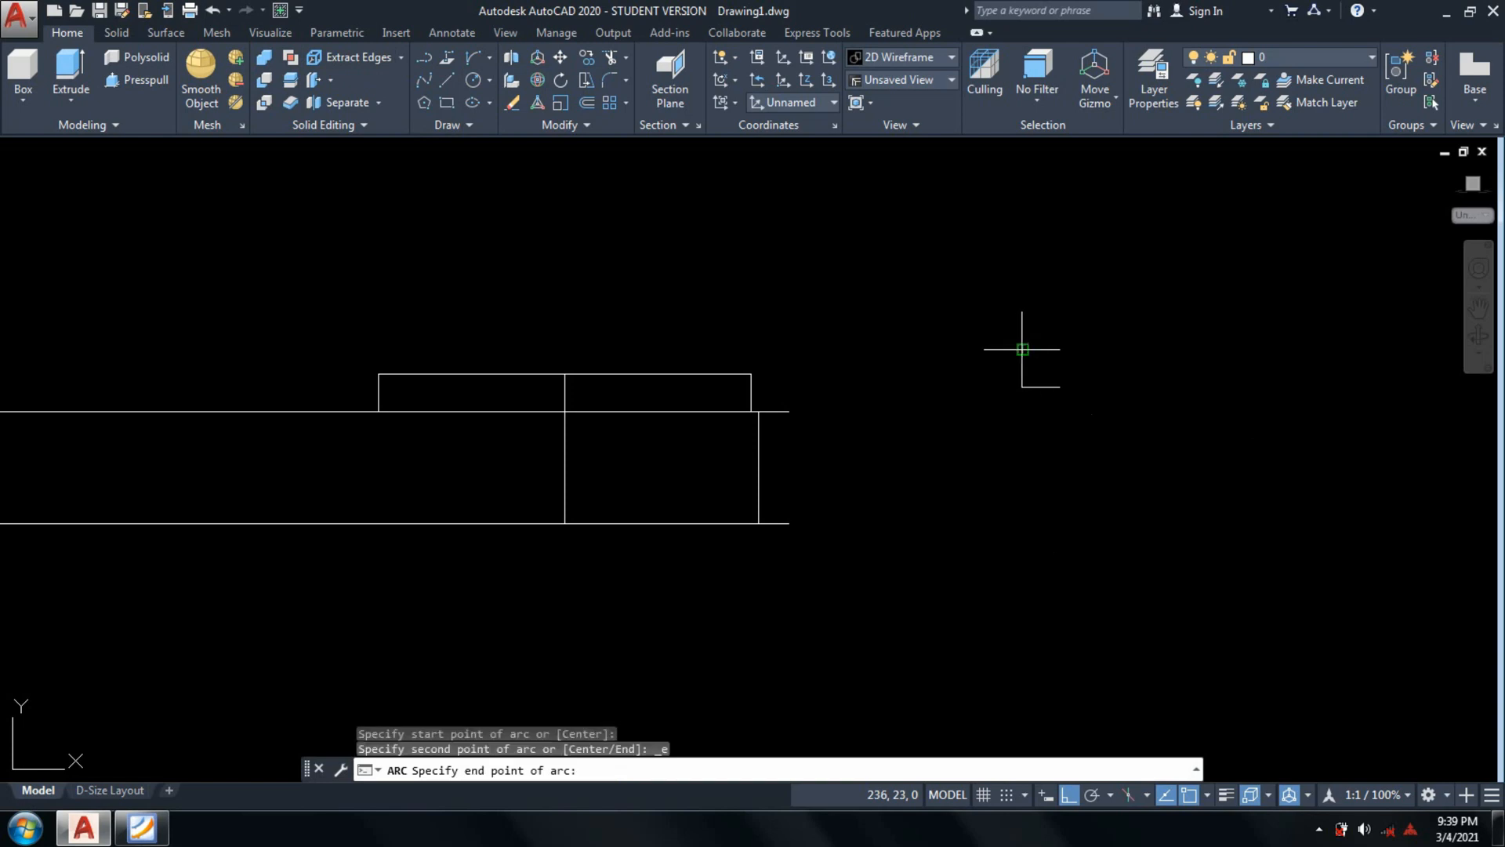
left_click(1059, 387)
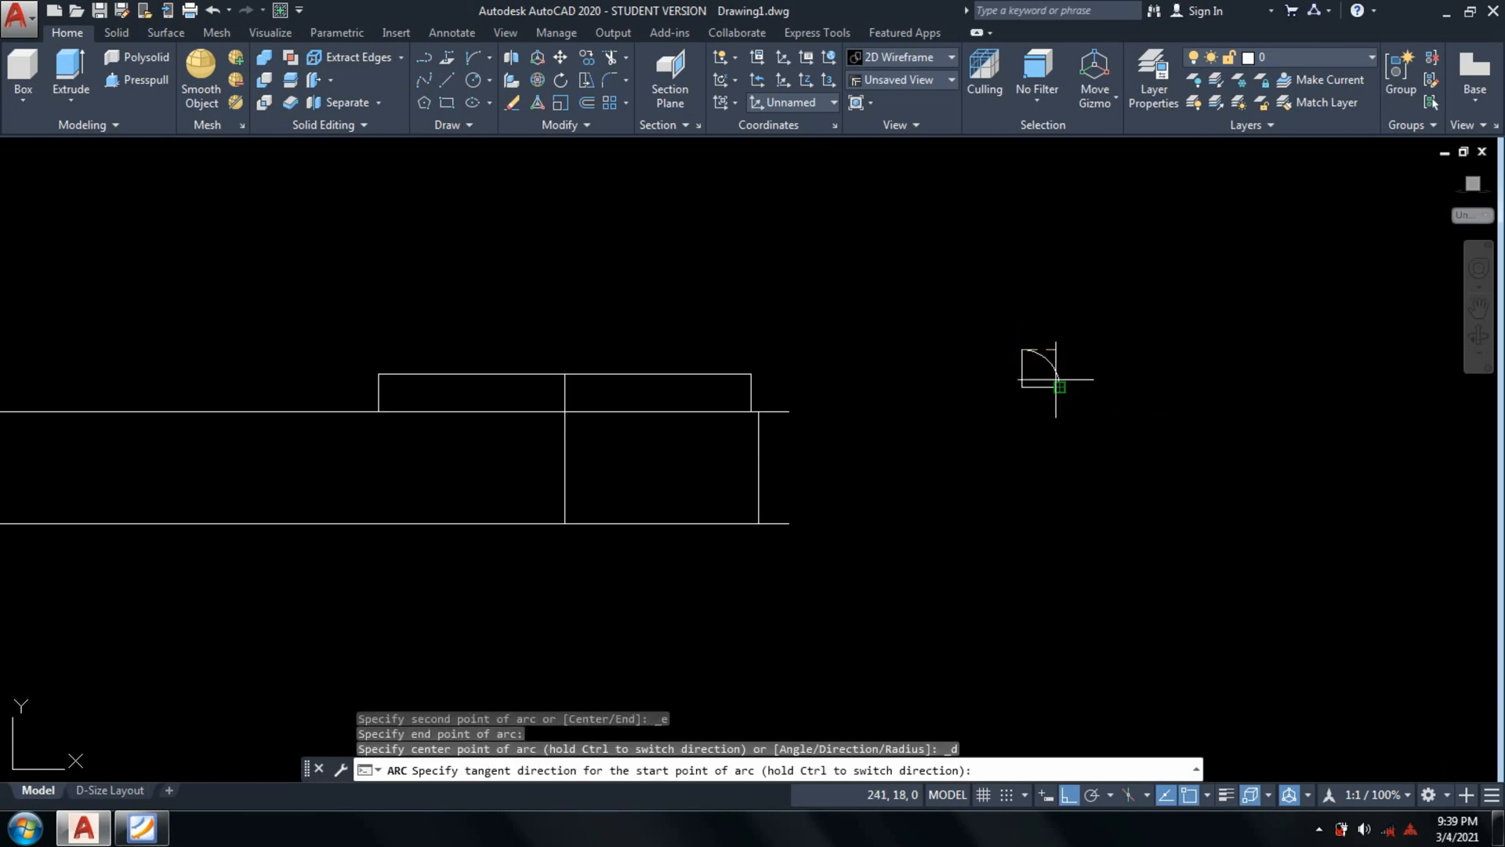
scroll(1058, 378, "up", 5)
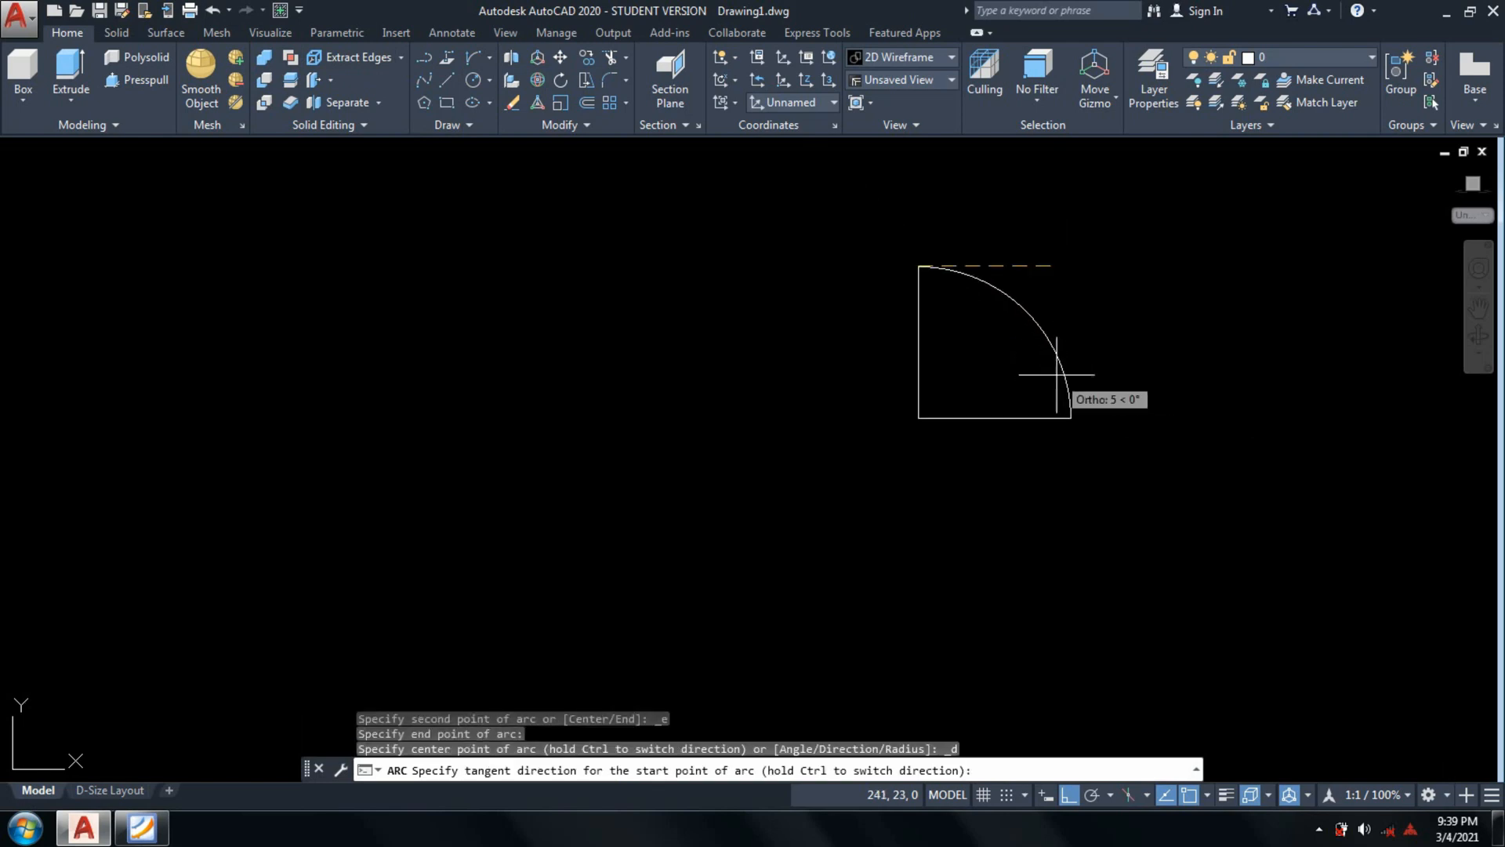
left_click(980, 529)
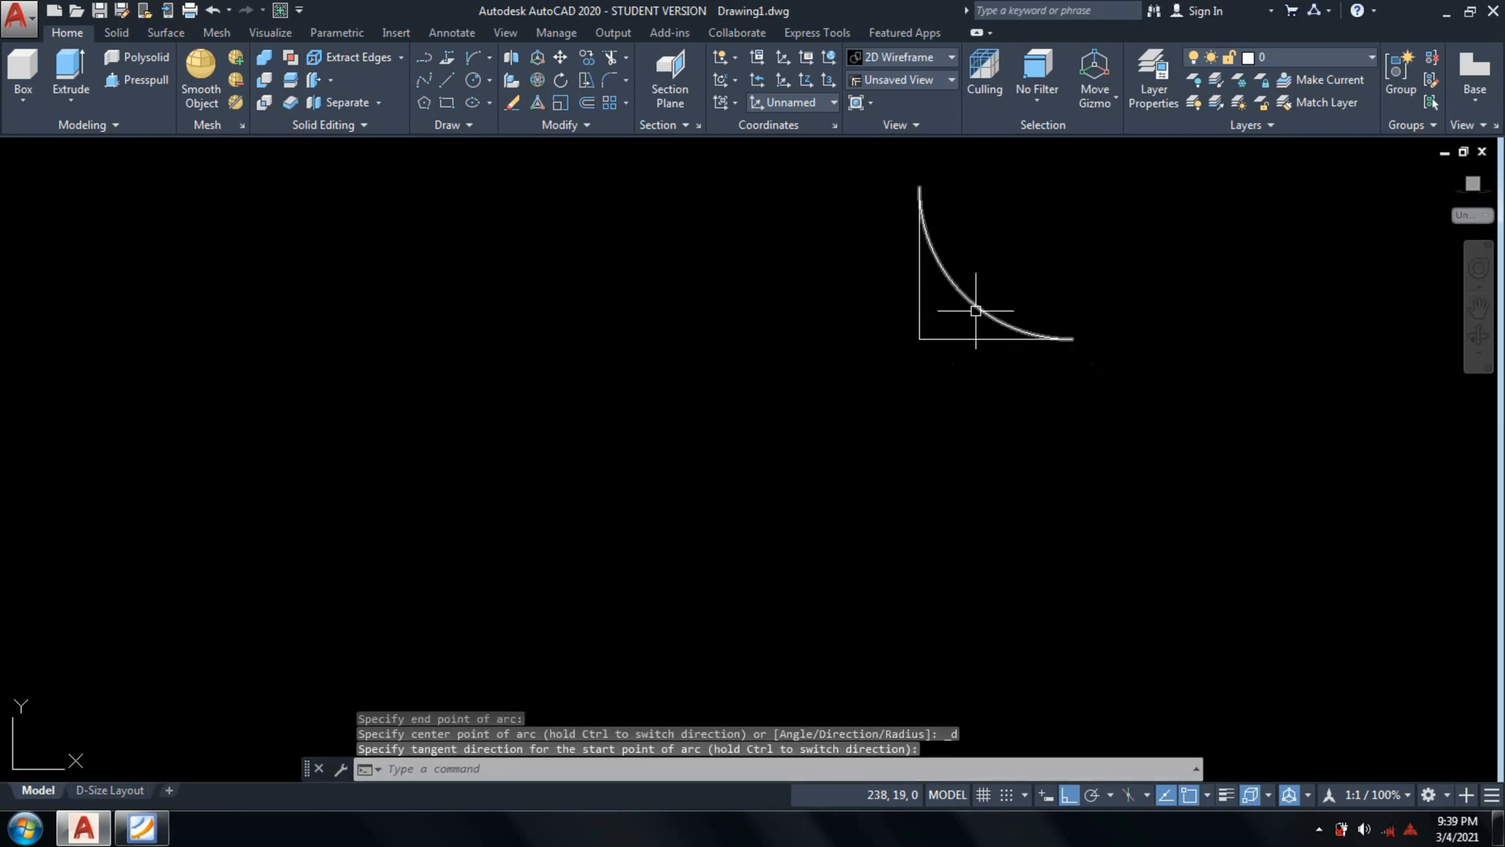
scroll(955, 366, "up", 4)
scroll(955, 365, "down", 4)
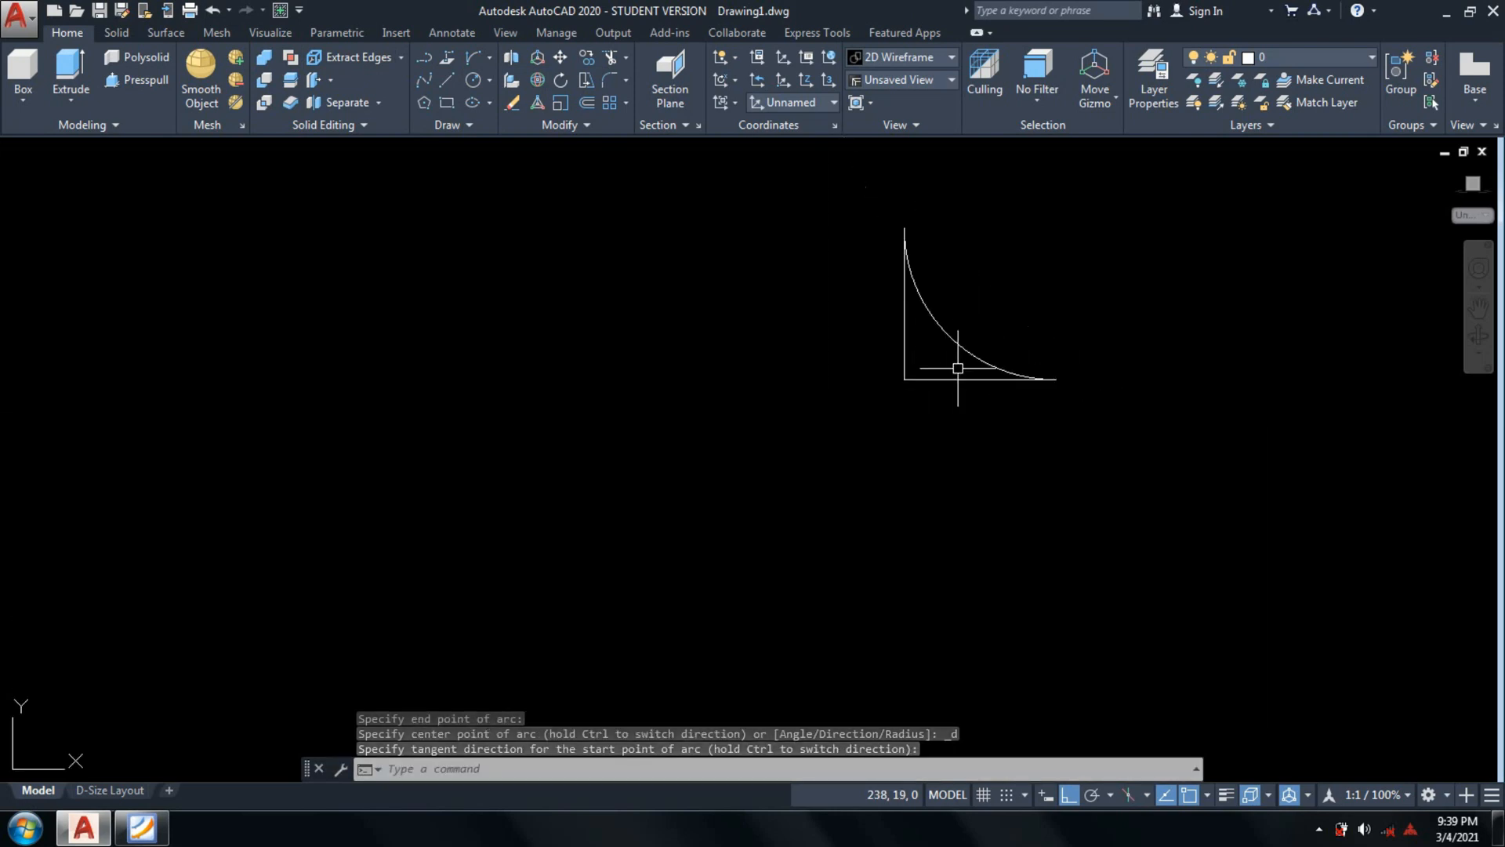
Convert the two lines and the arc into a single region.
type("reg")
key("Return")
middle_click_drag(1088, 406, 1111, 531)
left_click(1149, 271)
left_click(783, 664)
key("Return")
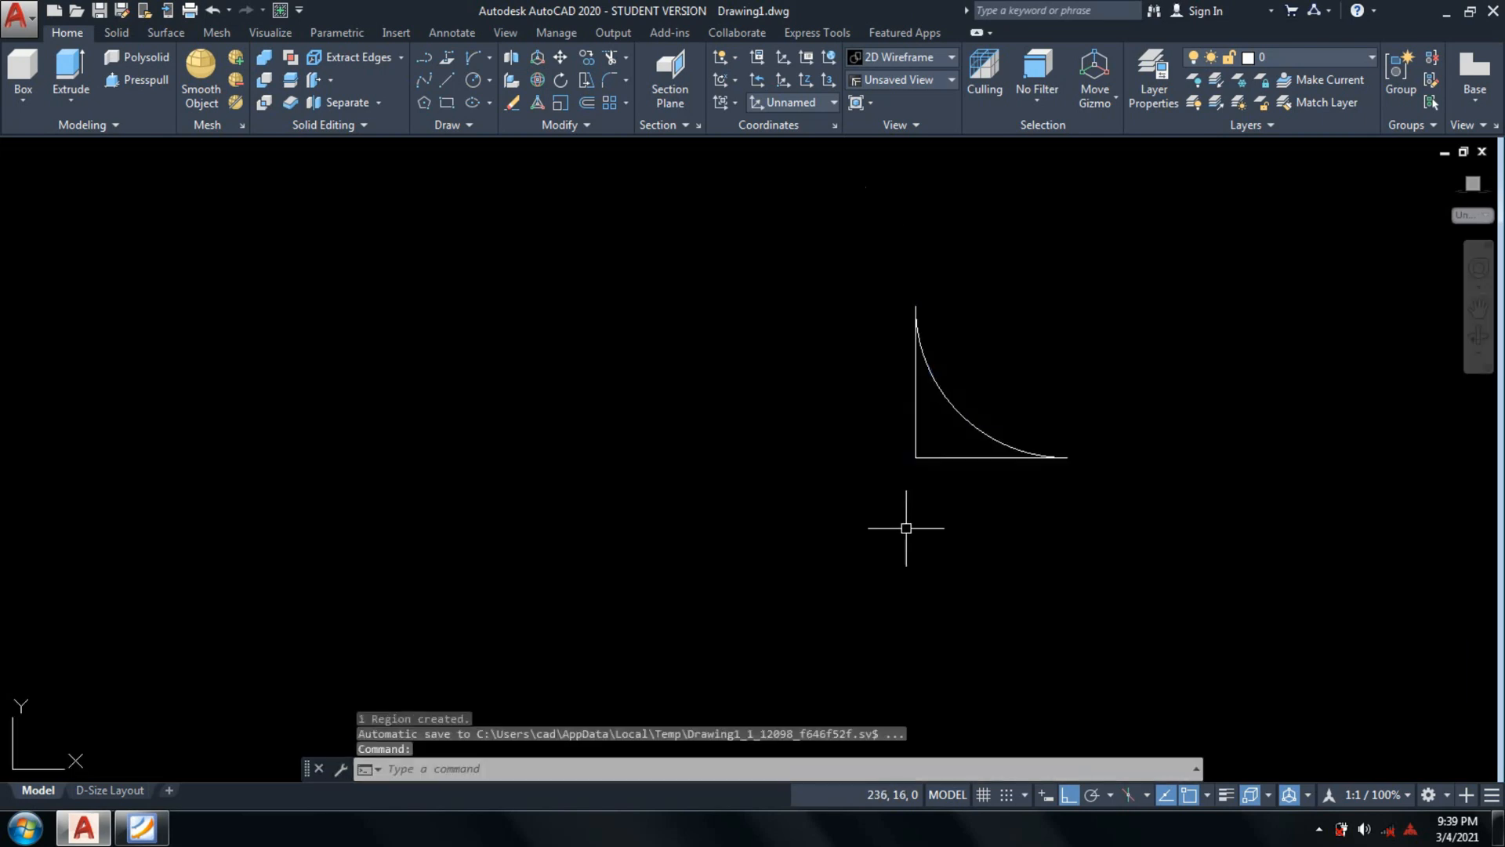
In a pictorial view, move the fillet profile by its upper tip onto the boss's top edge, at the quadrant facing the plate's rounded end.
scroll(1080, 457, "down", 2)
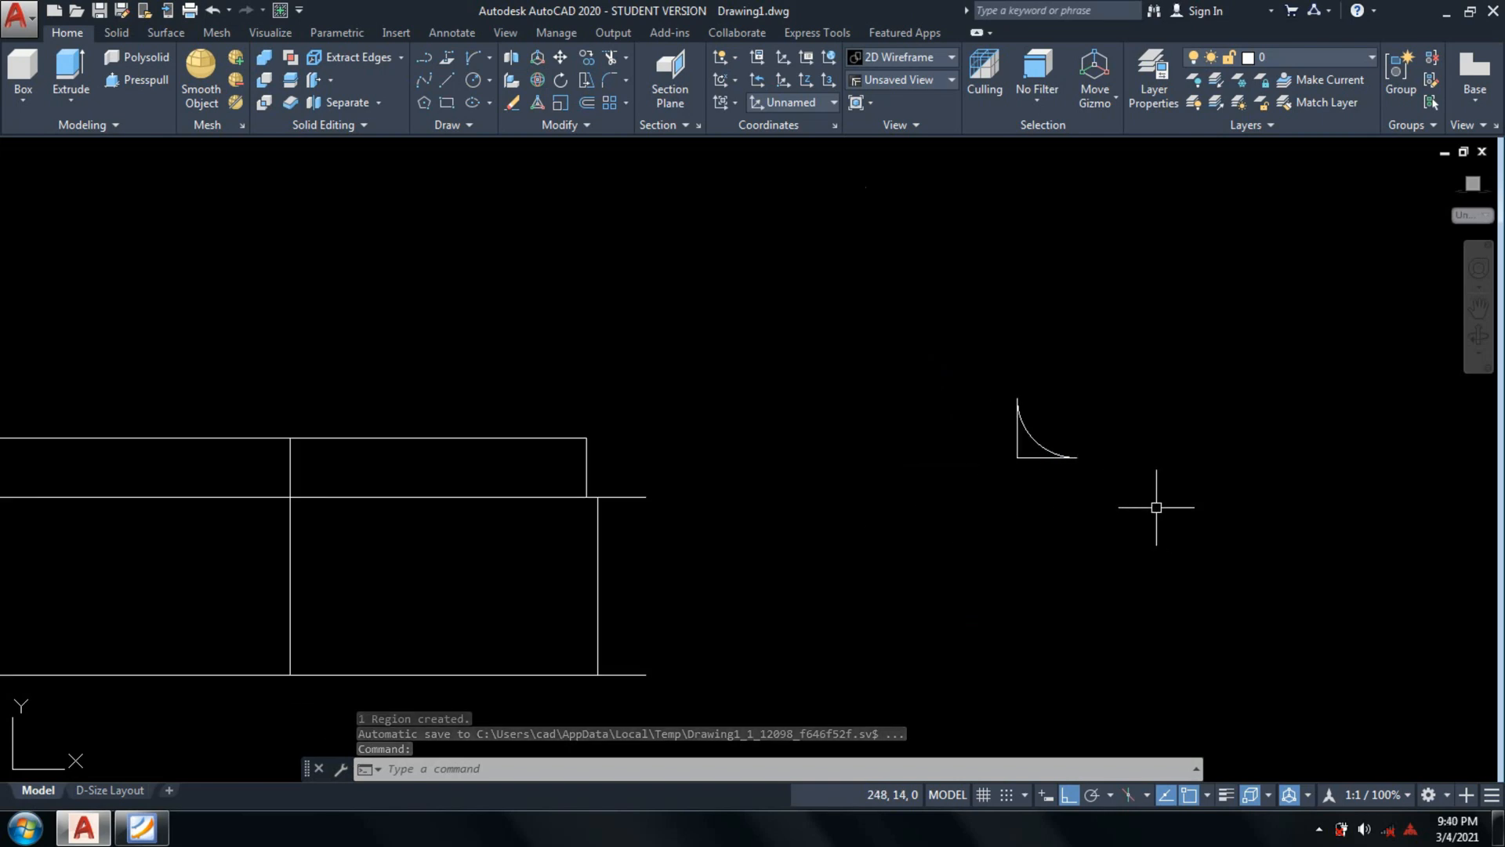
scroll(1146, 447, "down", 3)
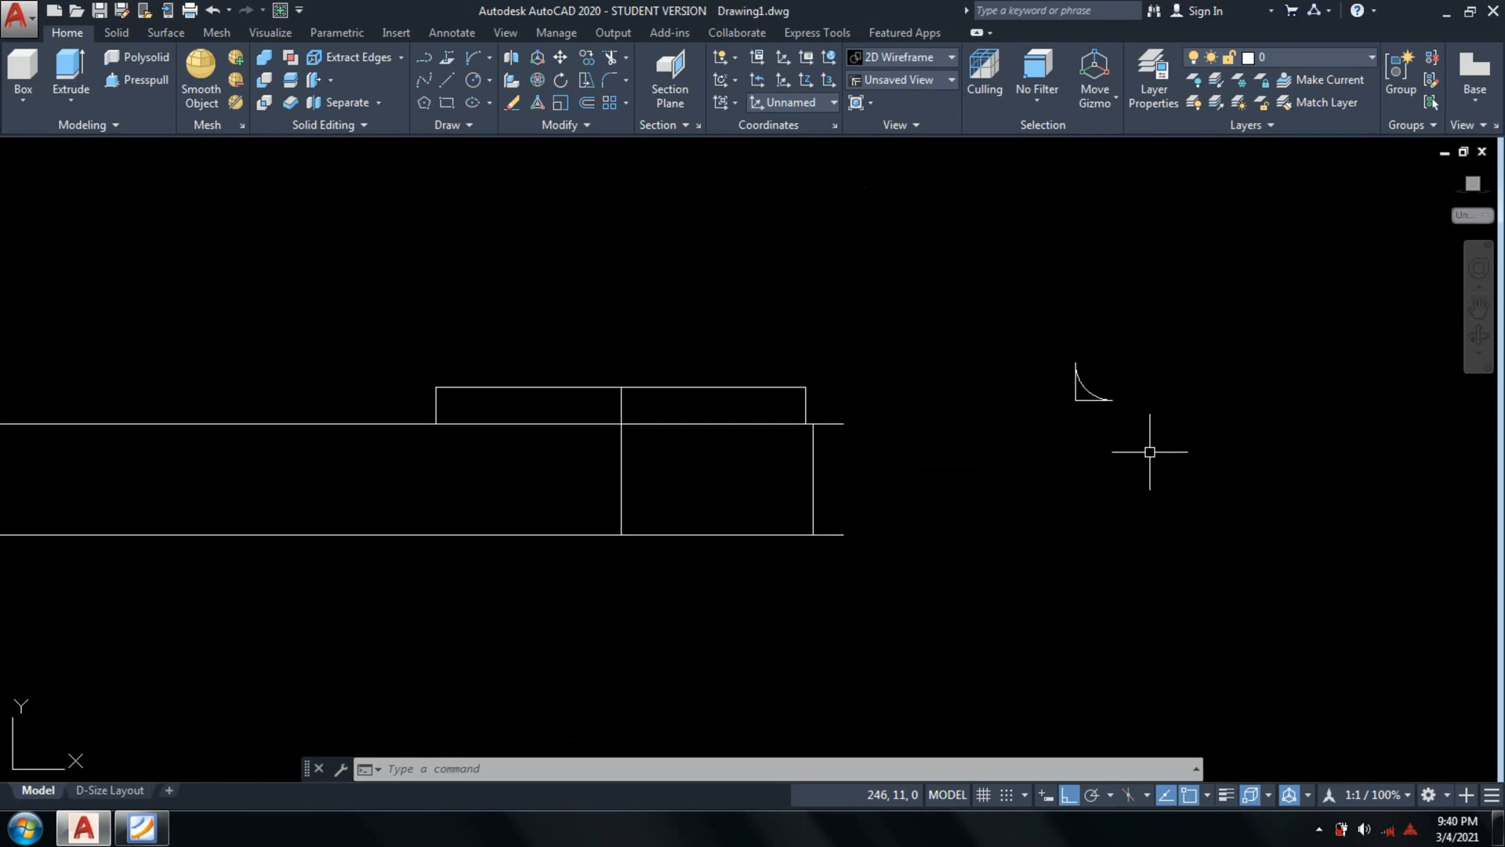
type("3do")
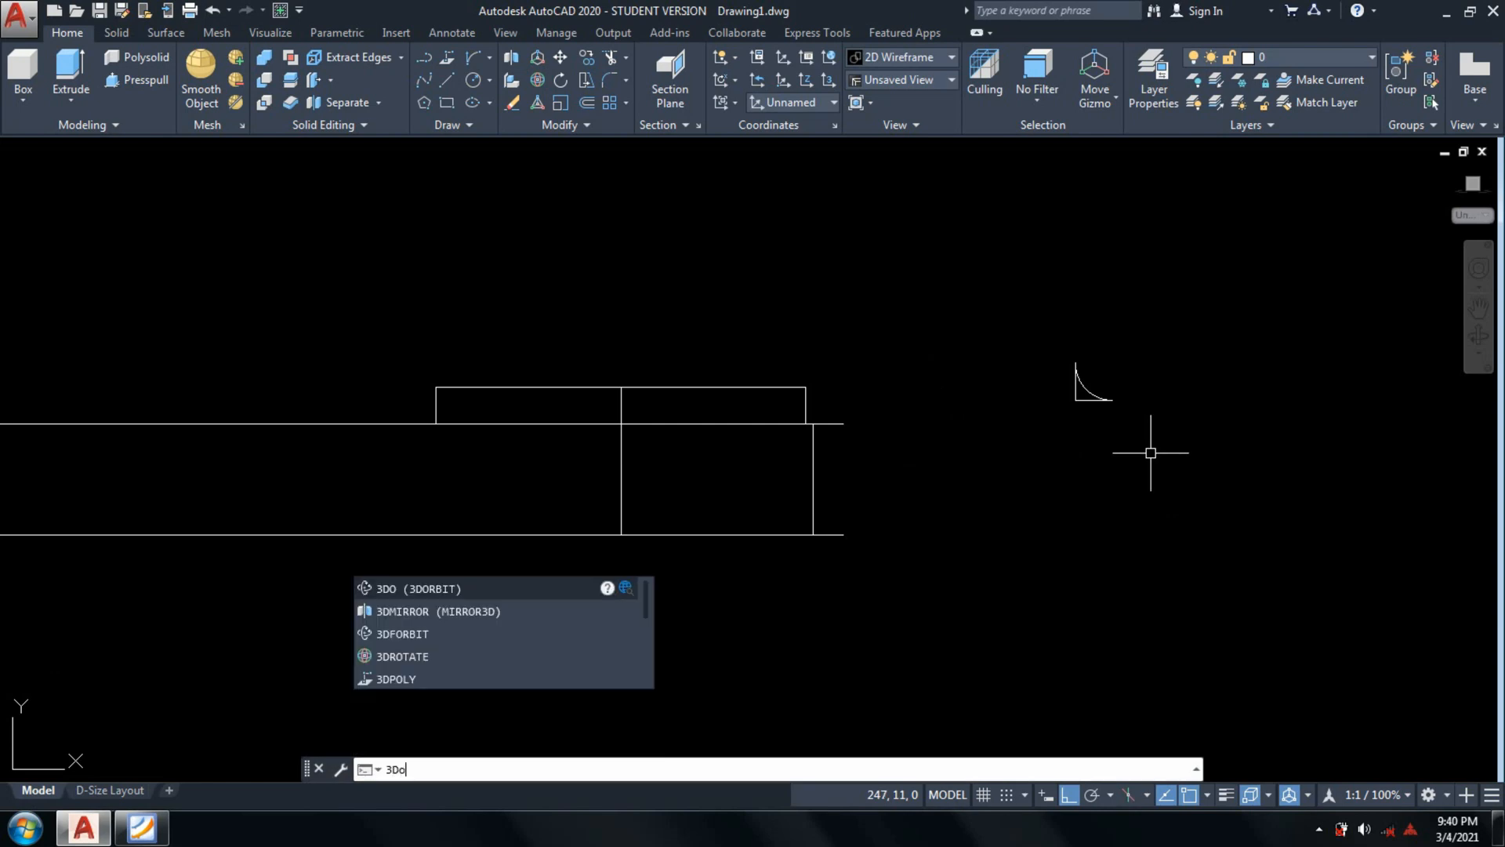
key("Return")
left_click_drag(1180, 495, 1079, 553)
key("Escape")
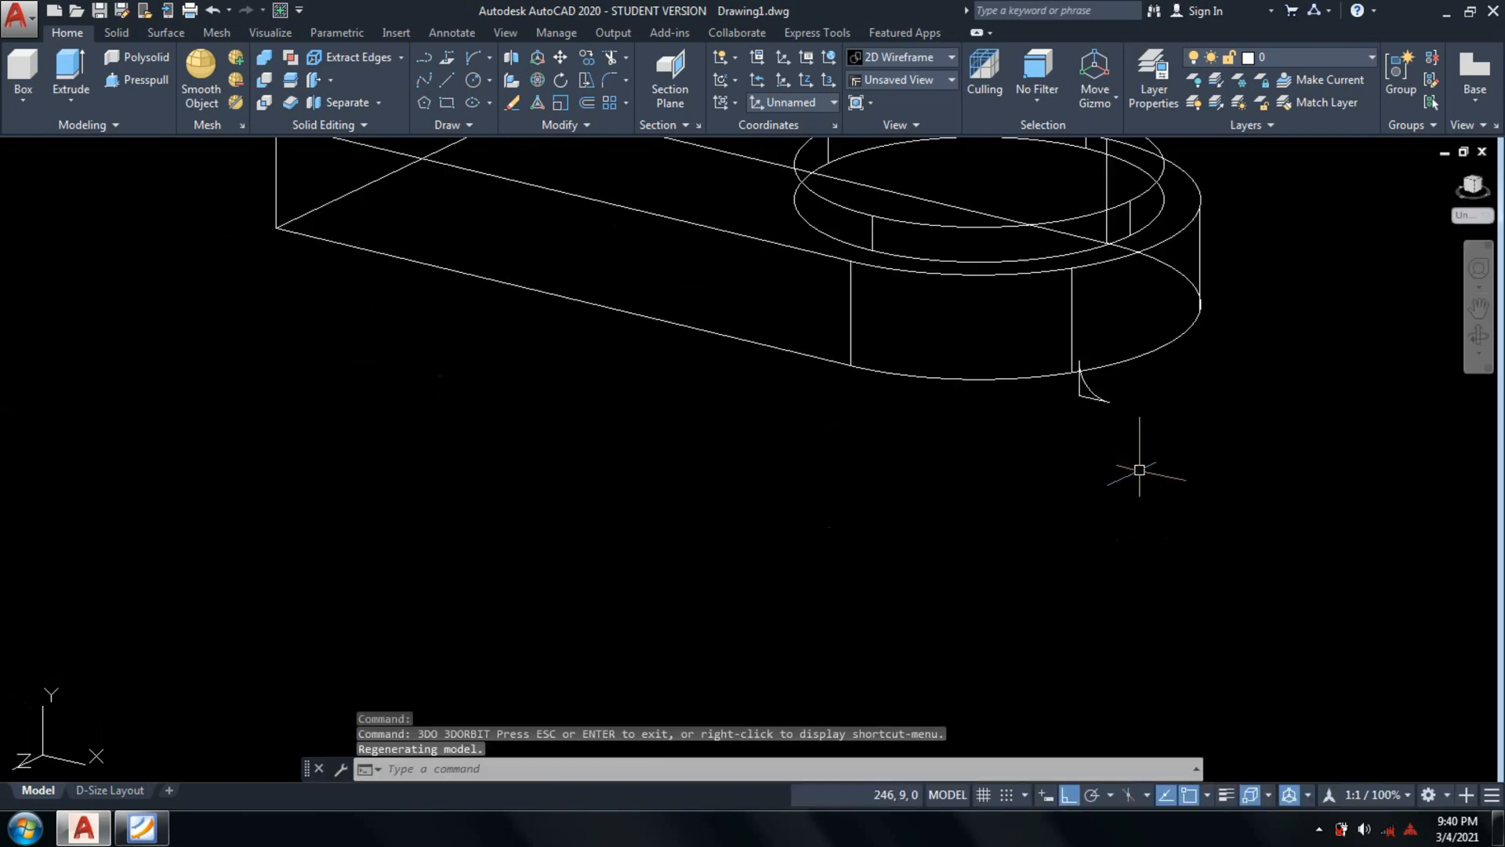
middle_click_drag(1136, 474, 1002, 600)
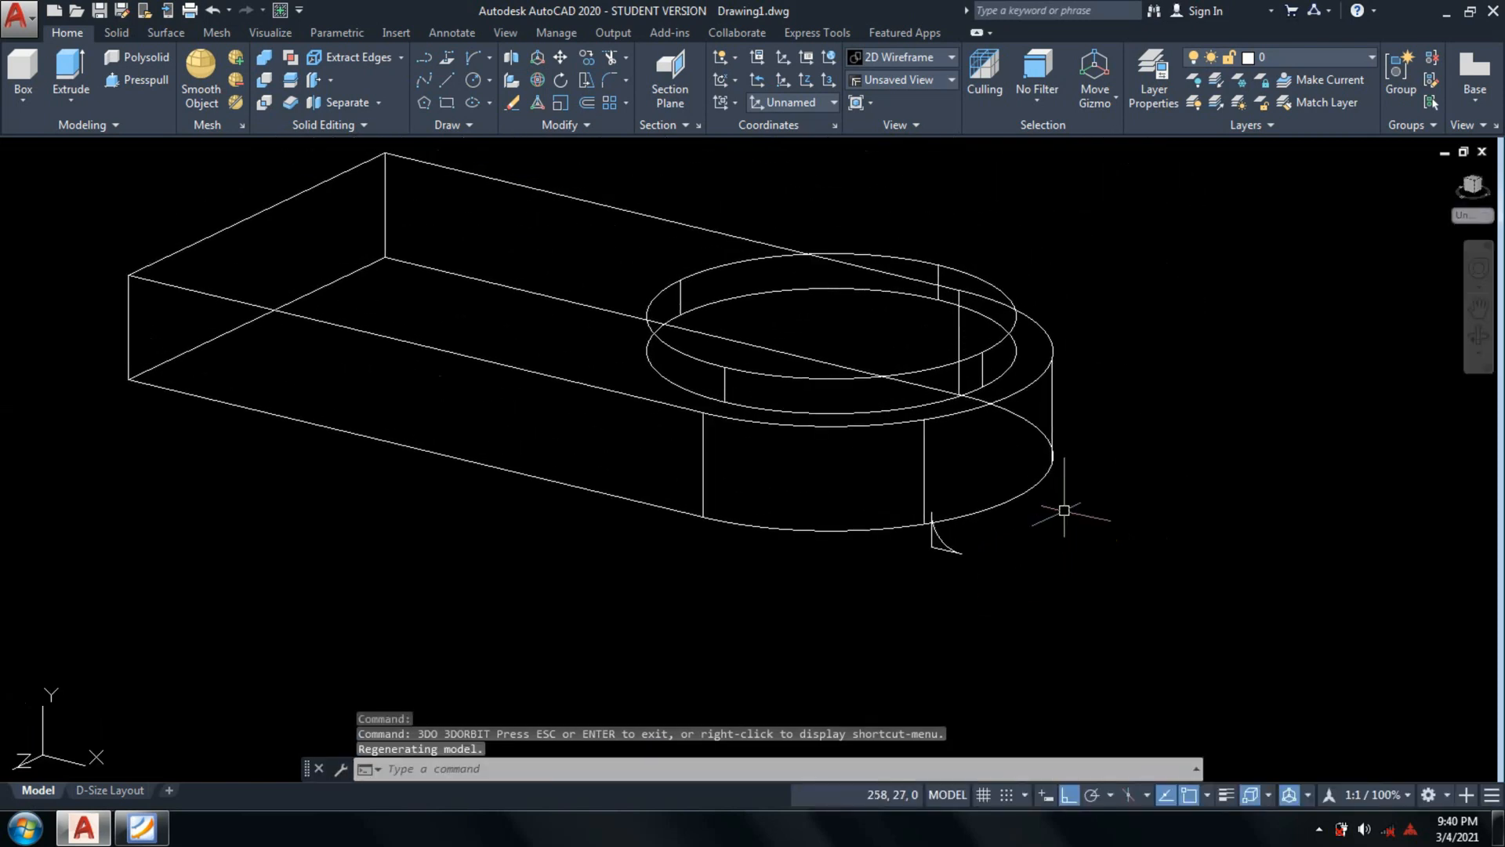
scroll(1066, 510, "down", 2)
type("m")
key("Return")
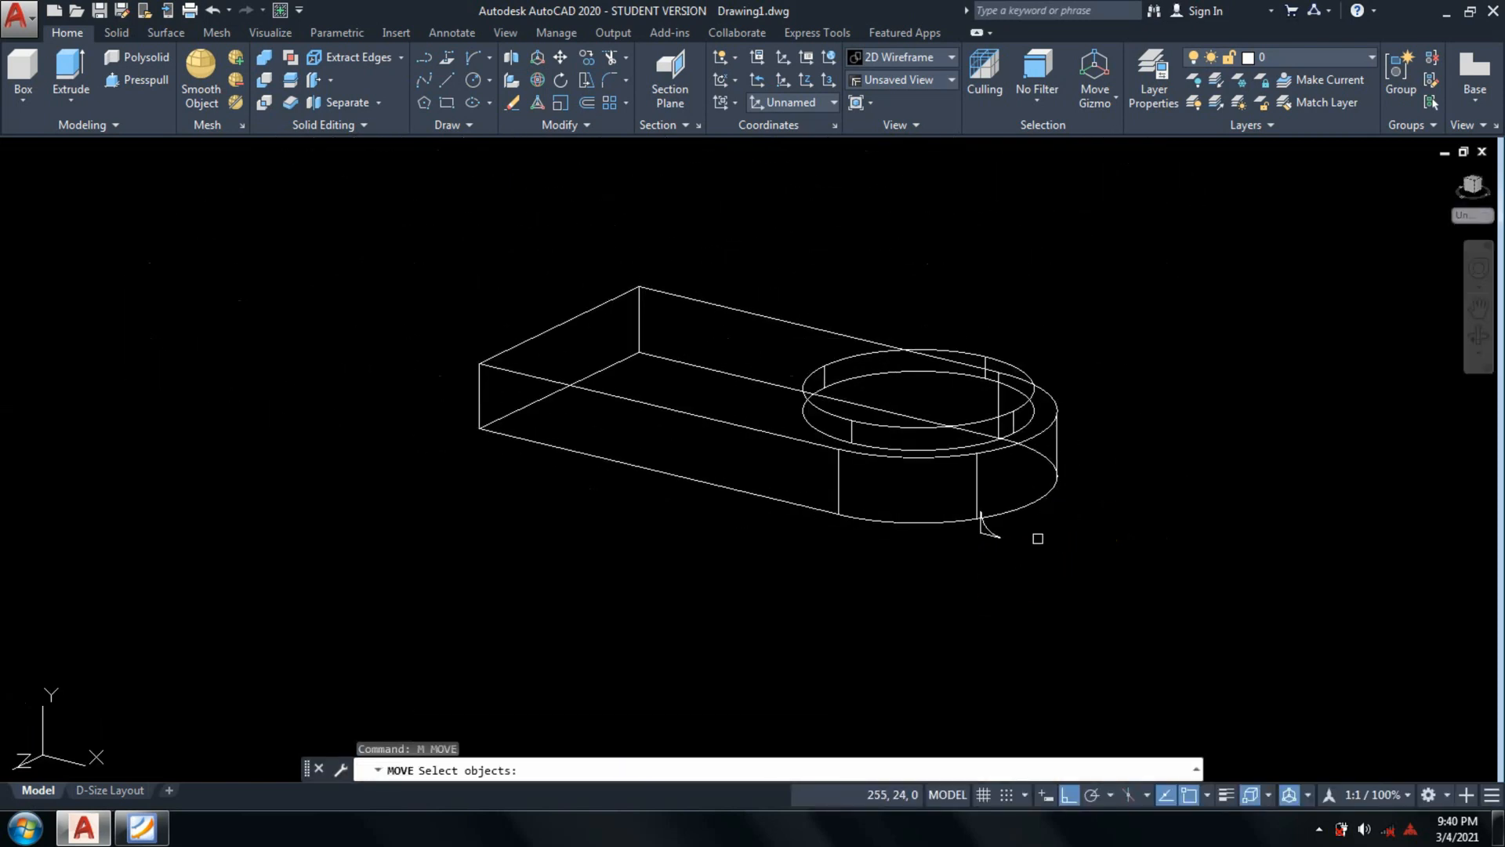
scroll(1001, 531, "down", 2)
scroll(1001, 530, "up", 5)
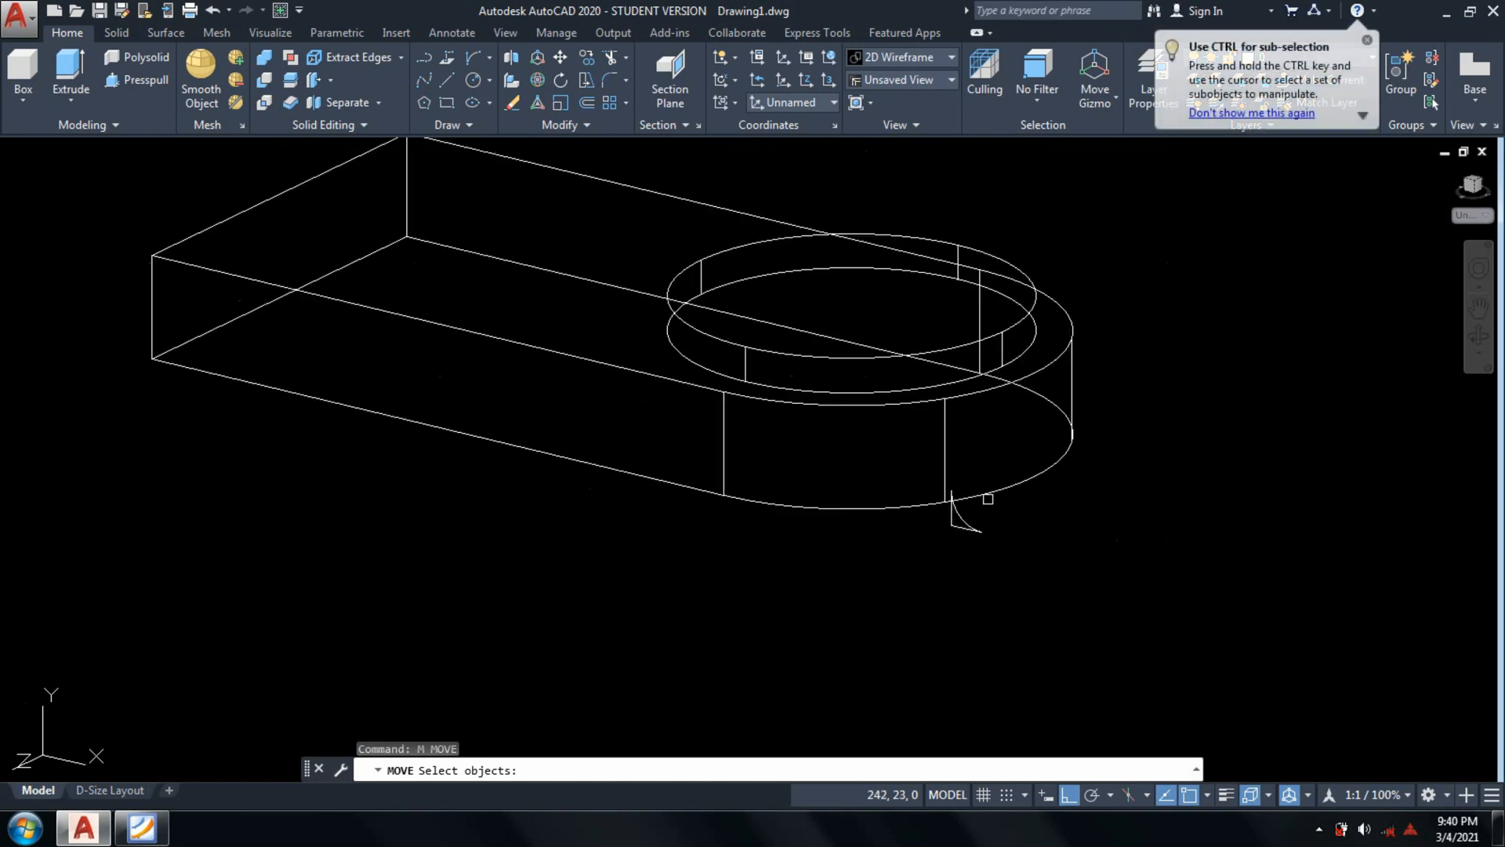
left_click(970, 578)
key("Return")
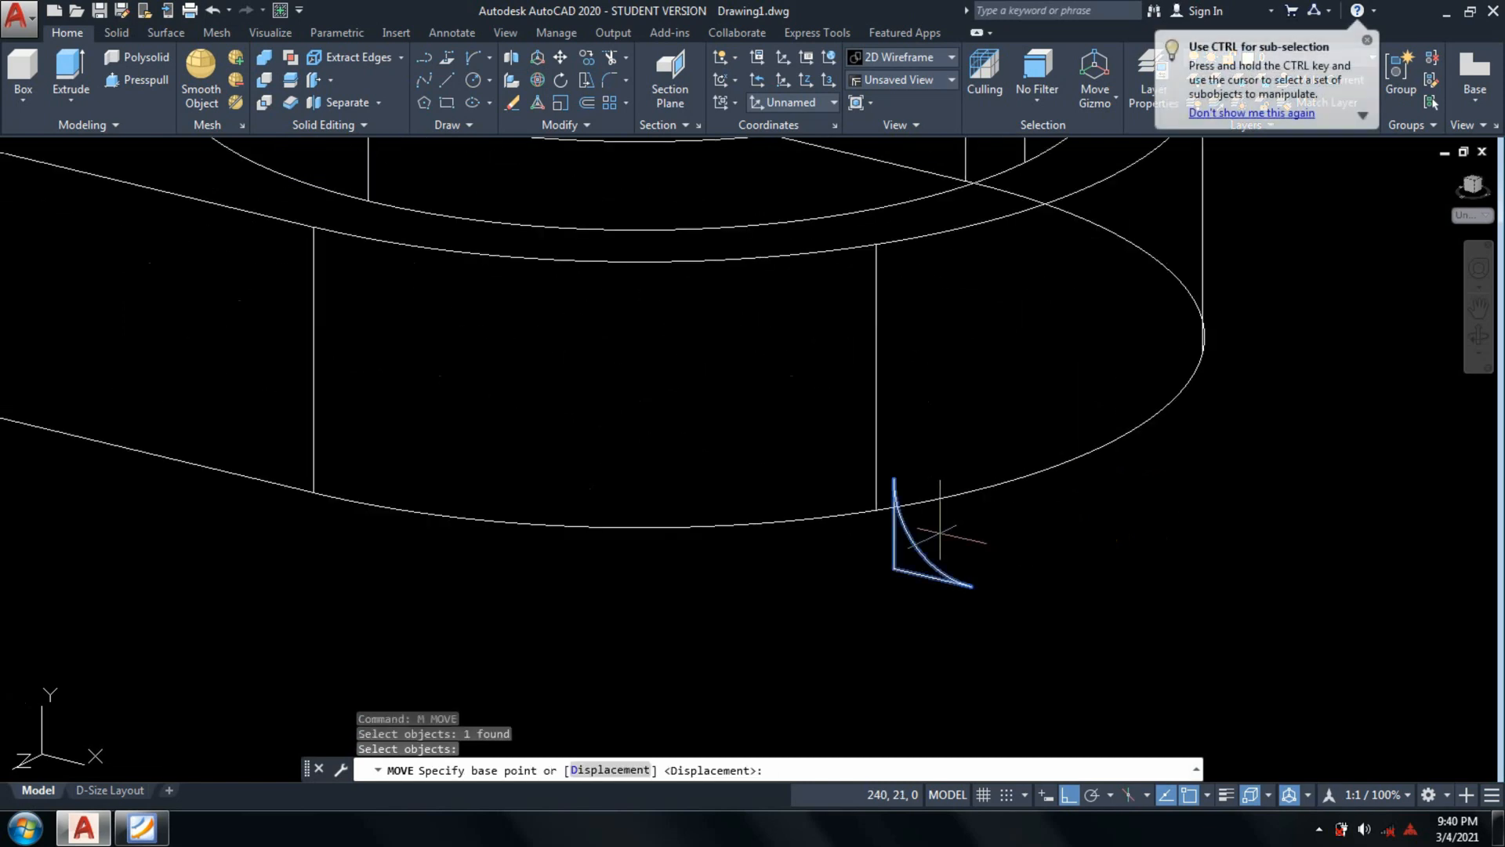
left_click(893, 476)
scroll(901, 439, "down", 4)
scroll(962, 431, "up", 3)
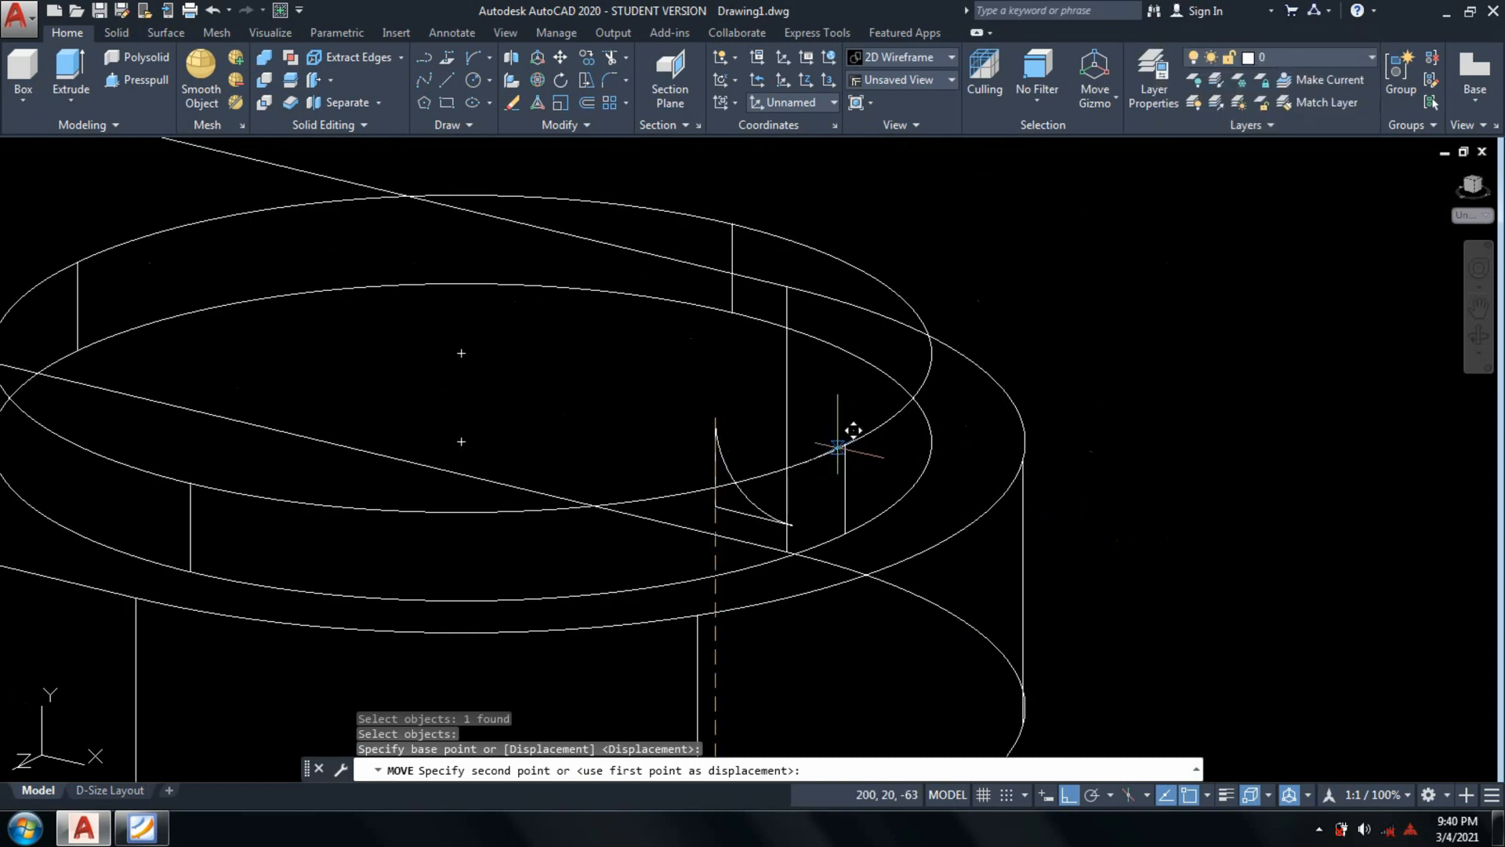
scroll(850, 427, "up", 2)
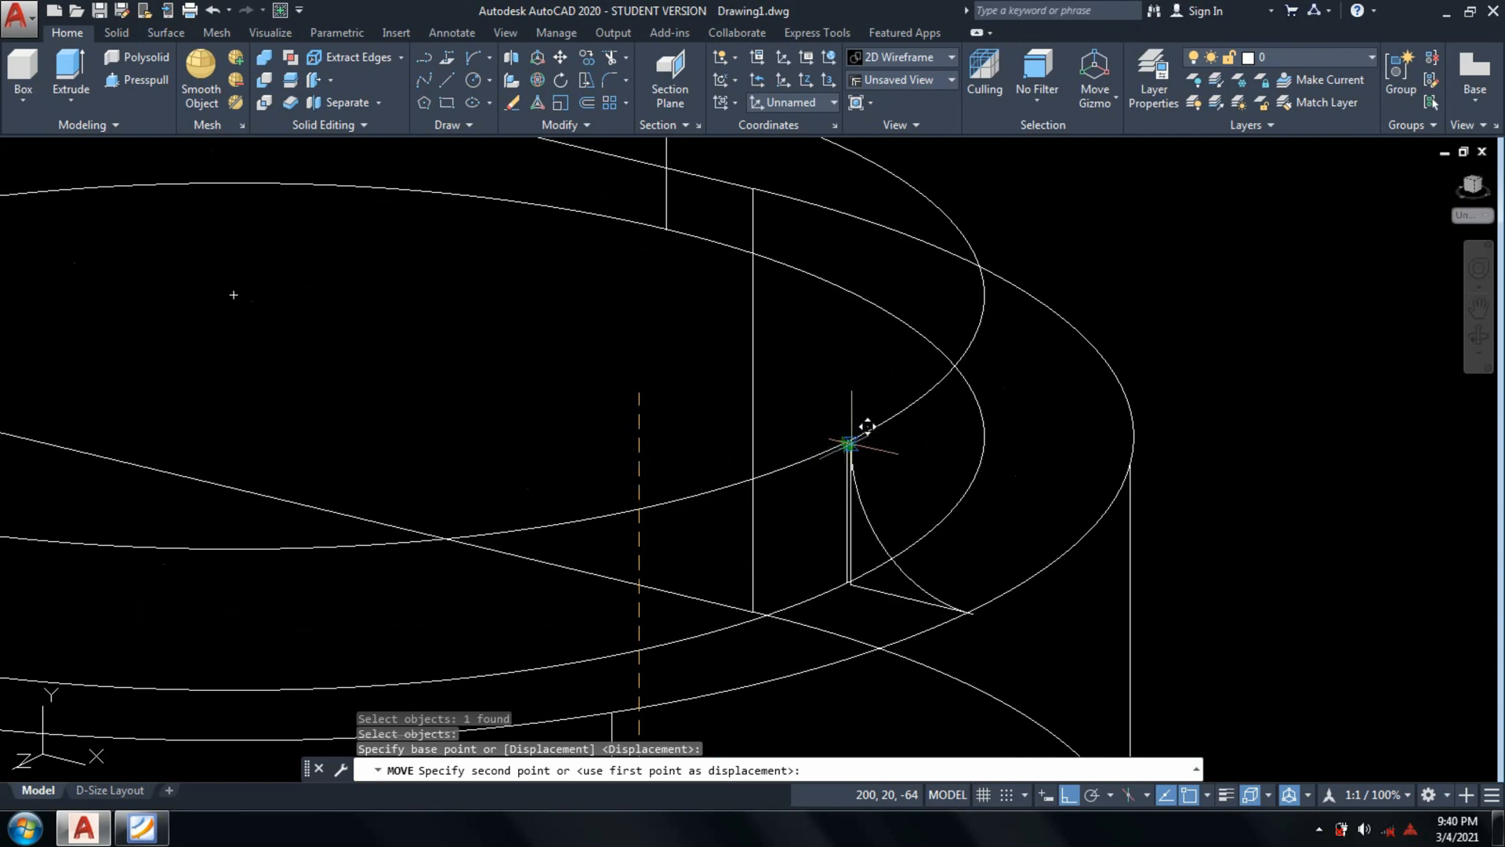
left_click(847, 444)
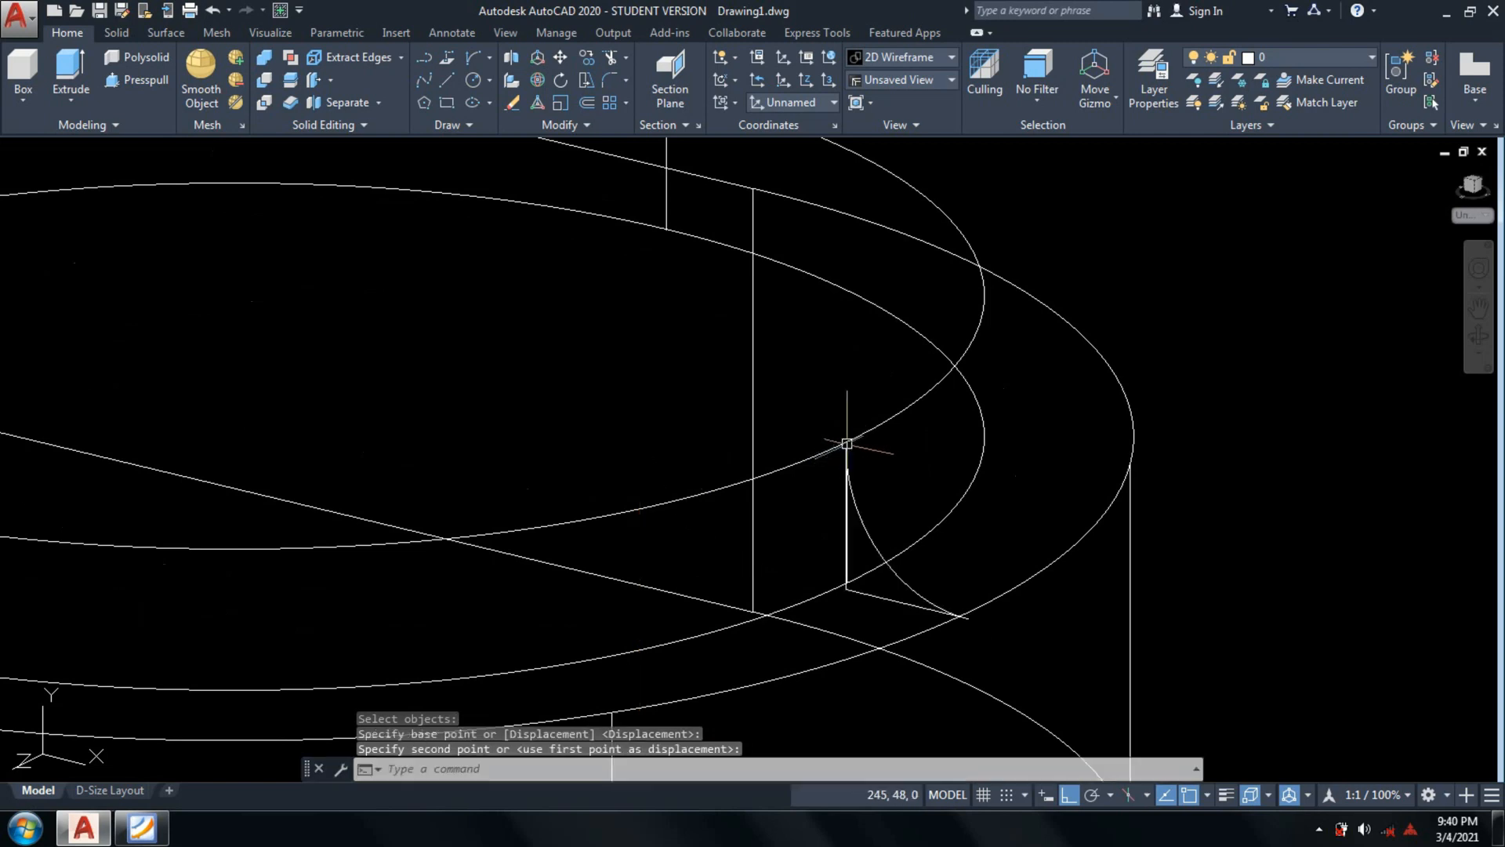
scroll(1047, 615, "down", 3)
middle_click_drag(1051, 572, 1041, 401)
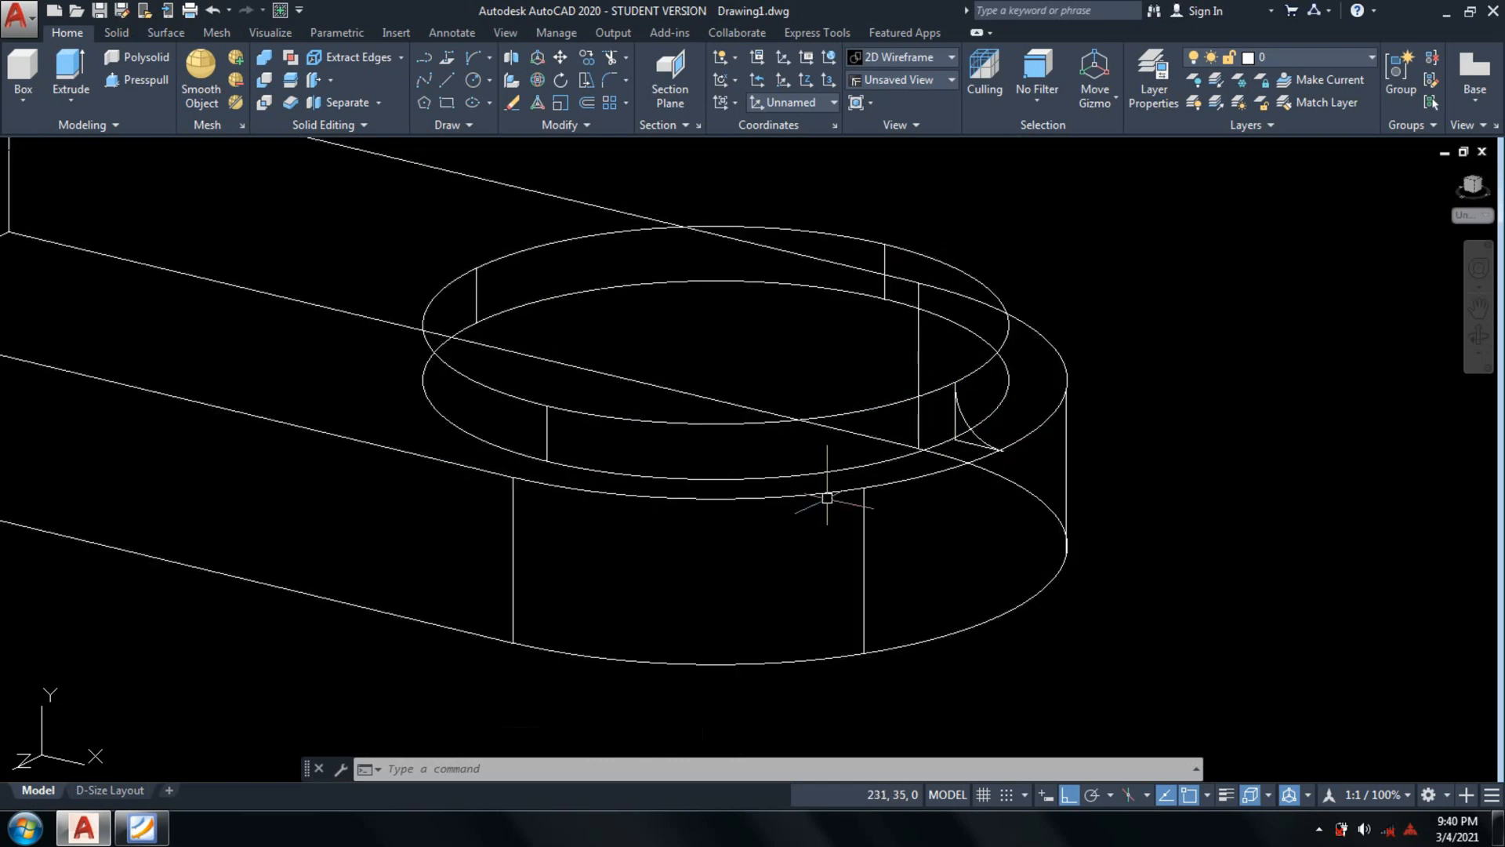
left_click(71, 98)
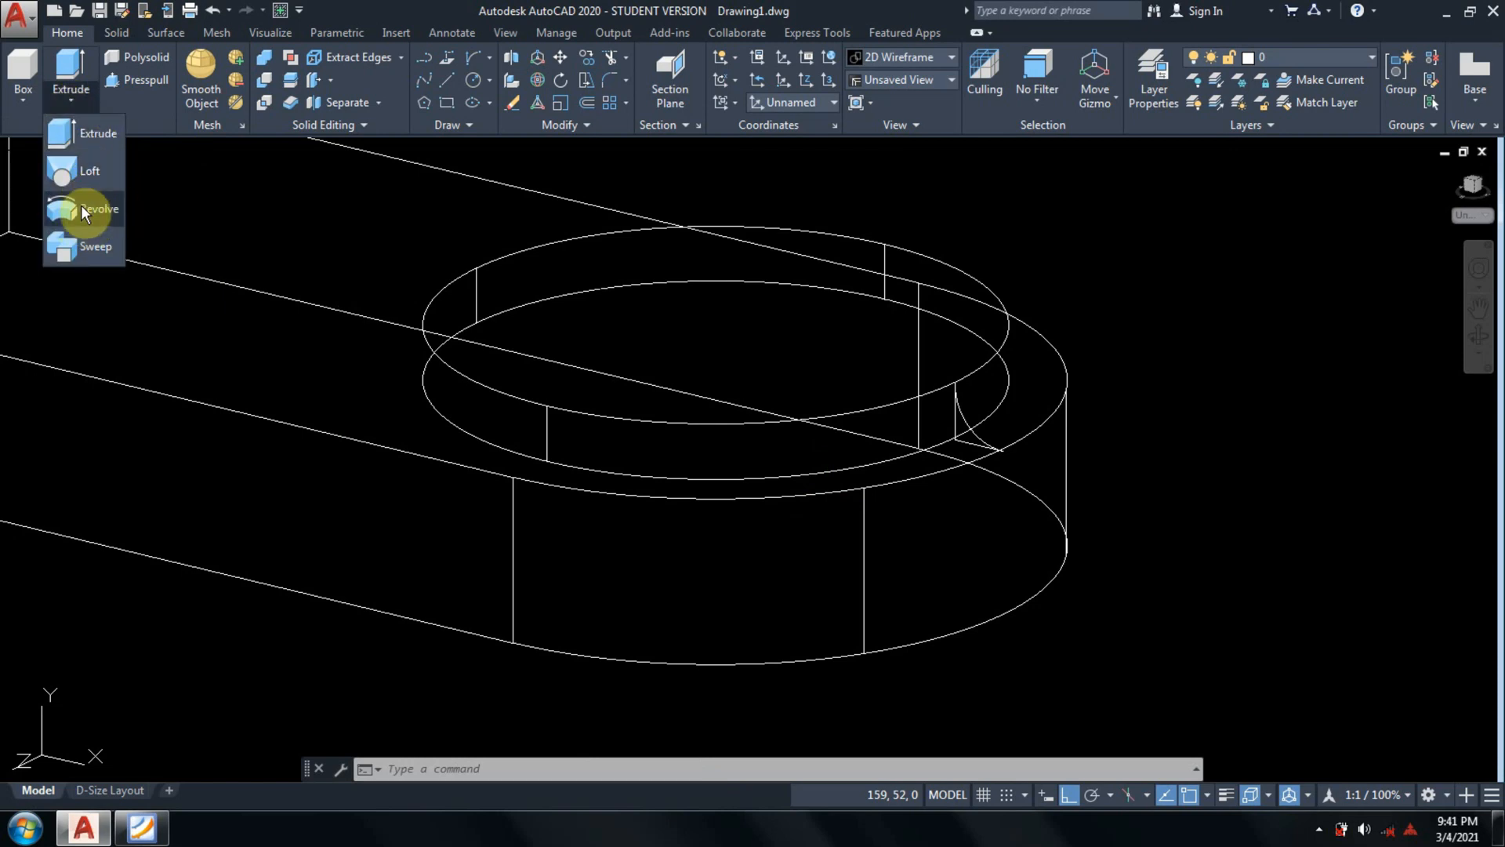
left_click(235, 235)
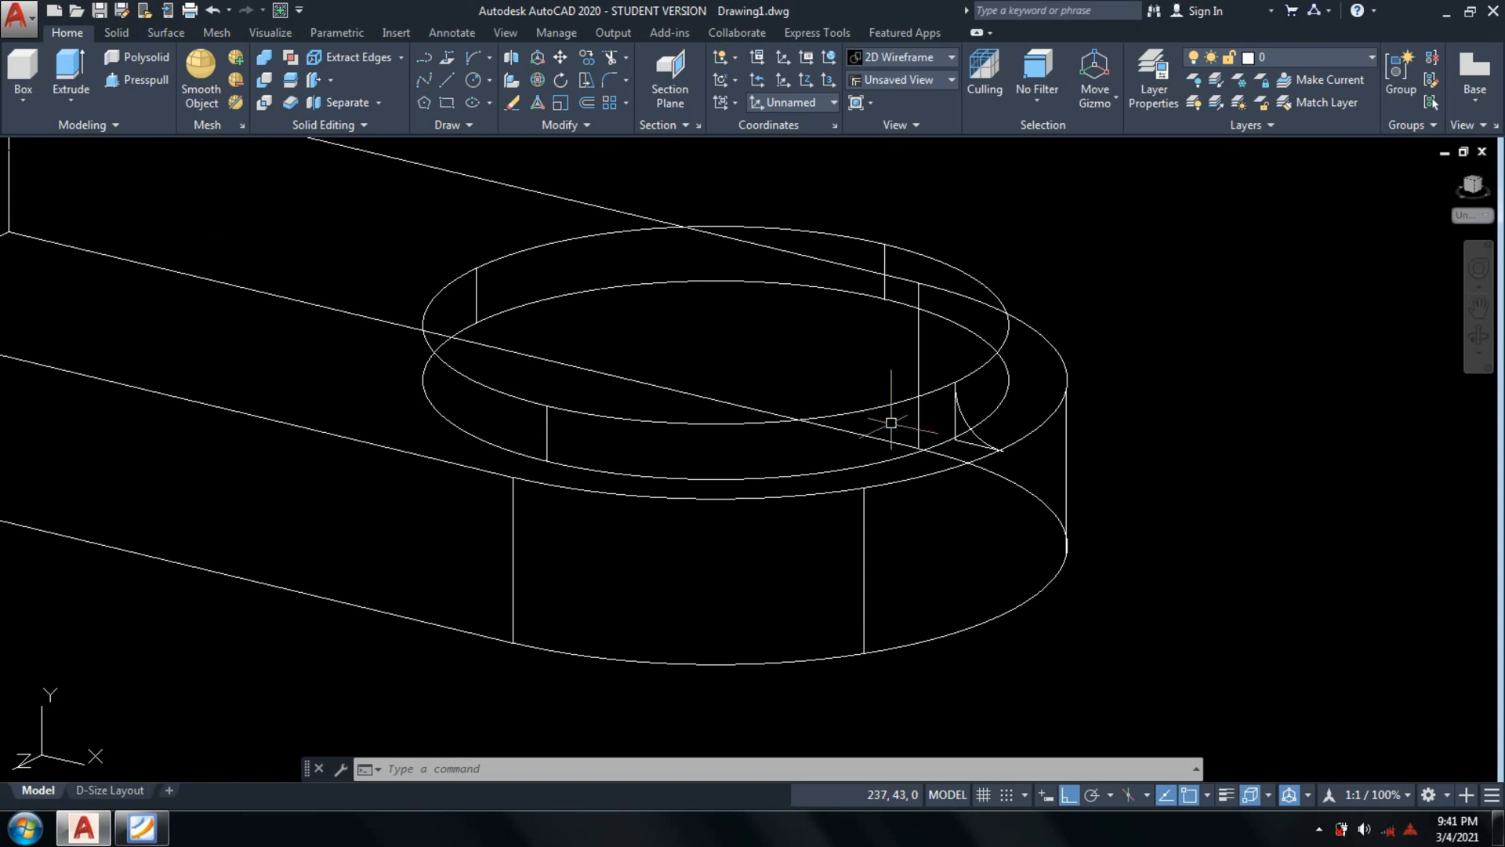
Revolve the fillet profile 360° about a vertical axis starting at the centre of the boss's top face.
scroll(944, 470, "down", 3)
middle_click_drag(944, 470, 906, 584)
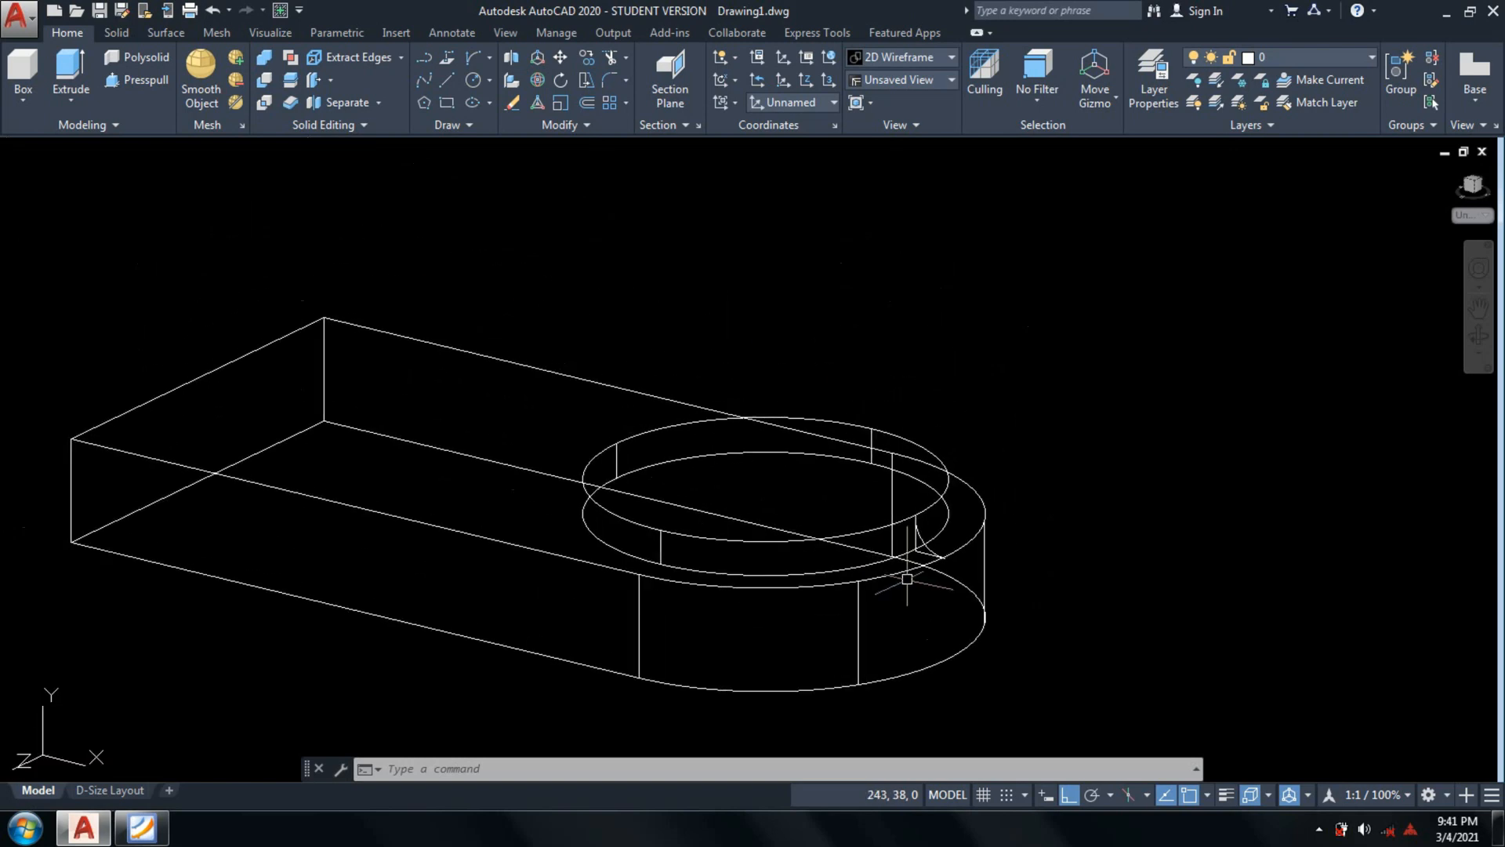
type("rev")
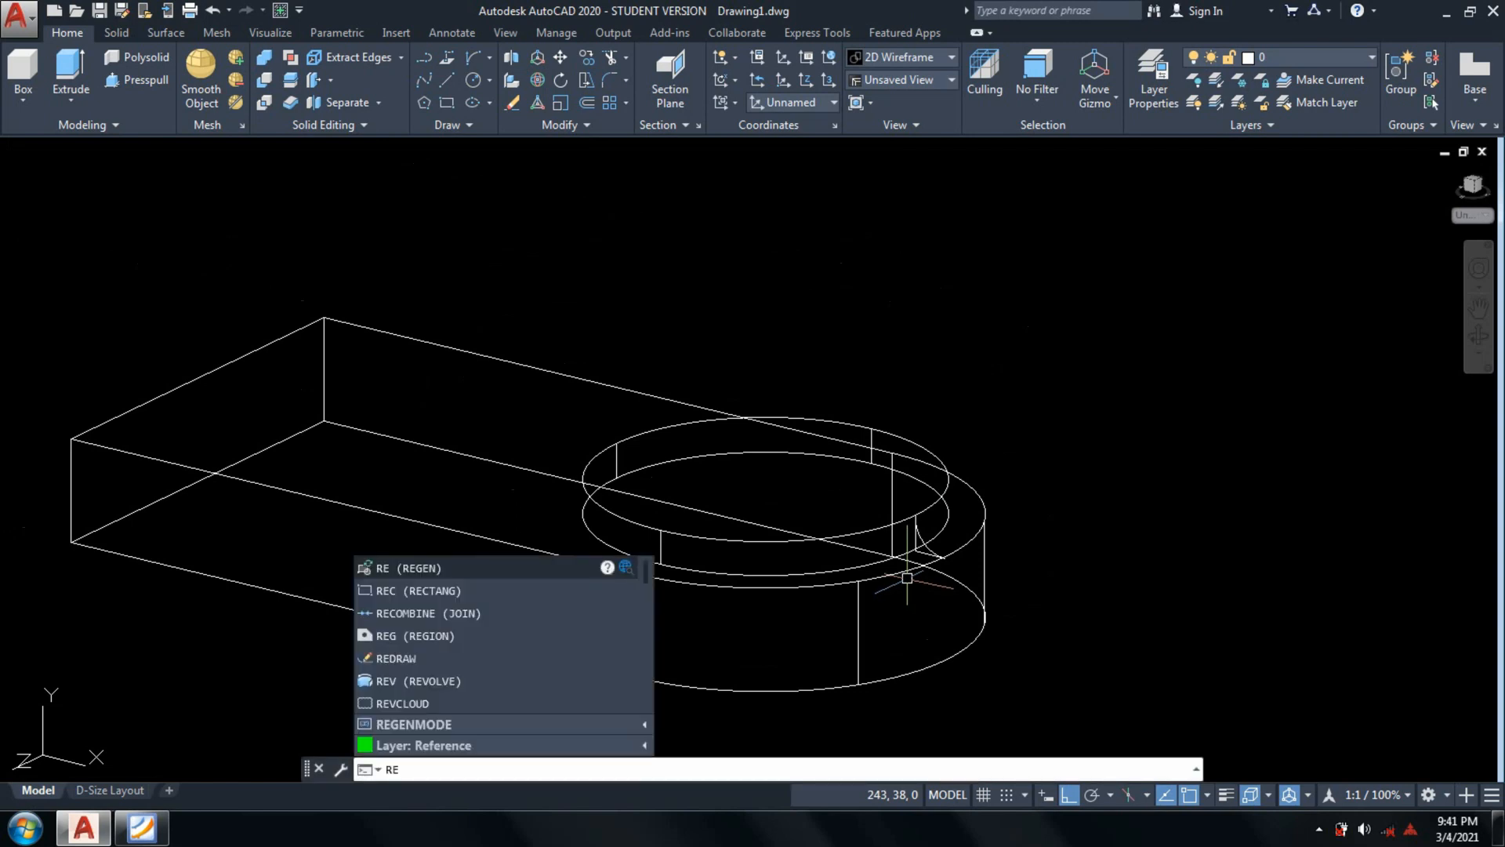
key("Return")
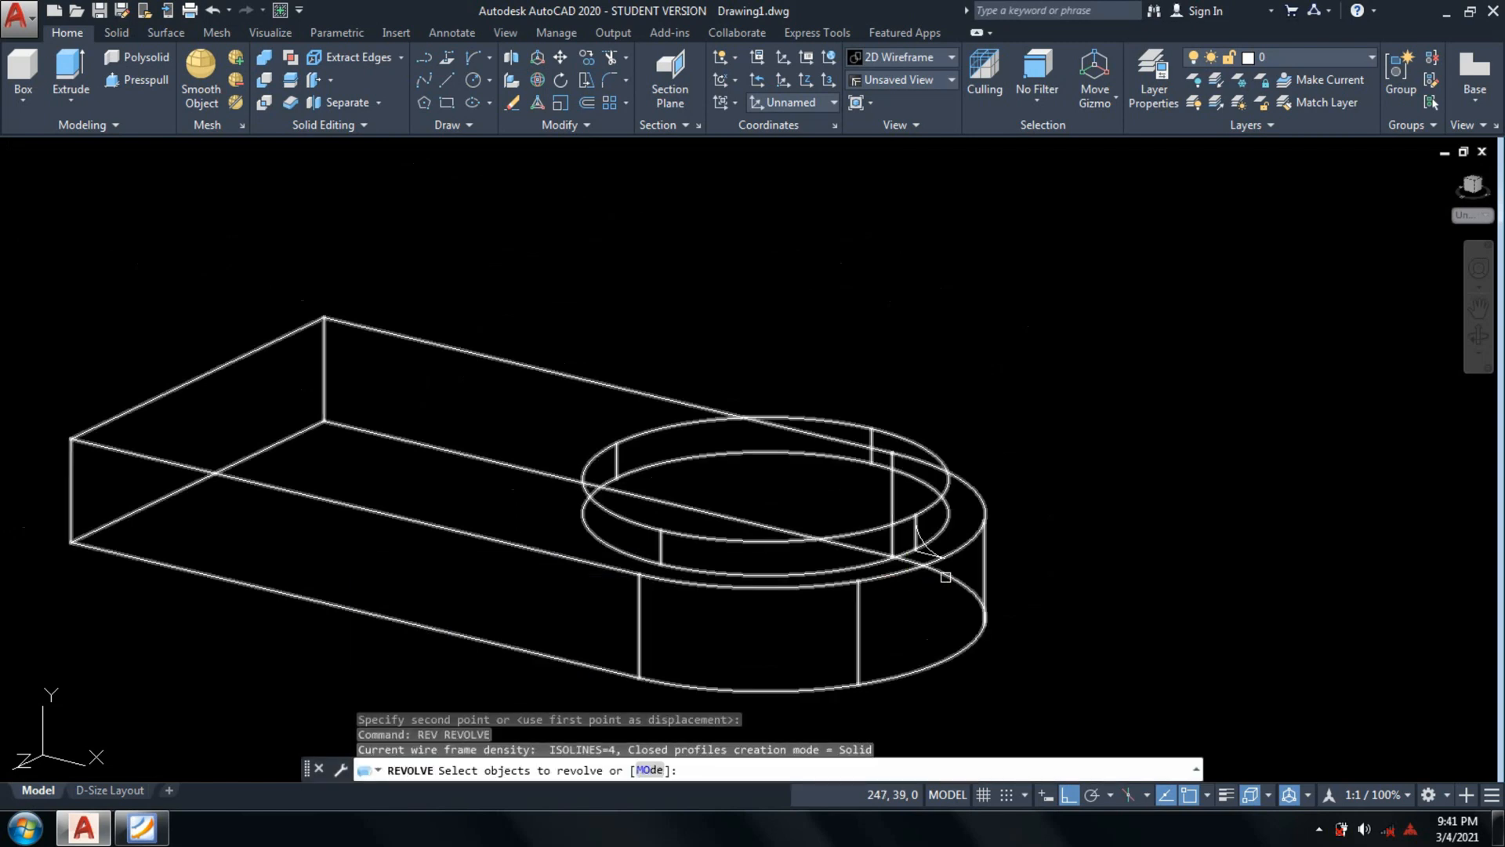
scroll(945, 577, "up", 5)
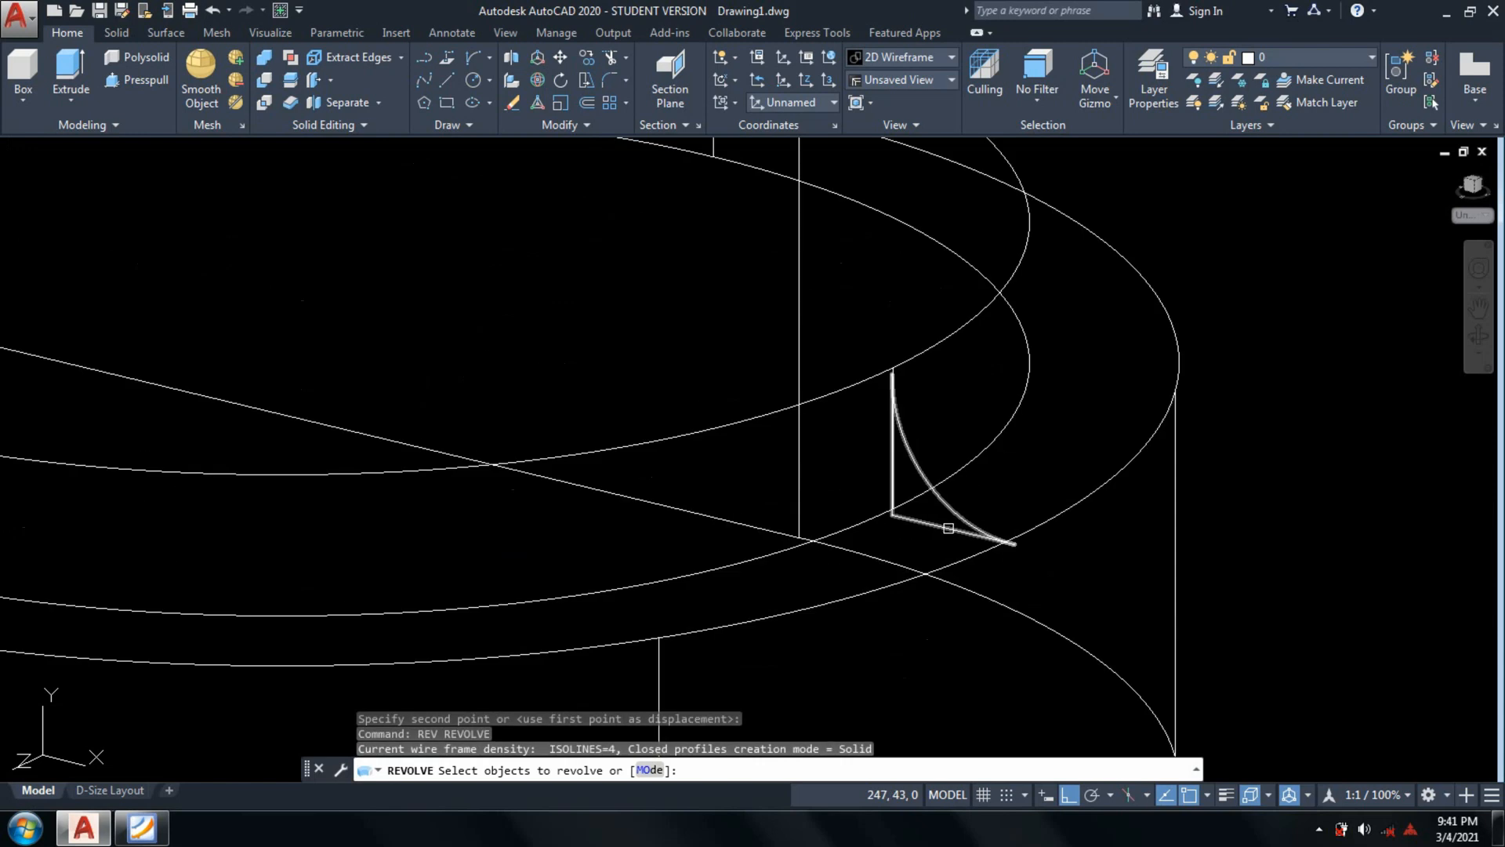
left_click(948, 528)
key("Return")
scroll(949, 528, "down", 5)
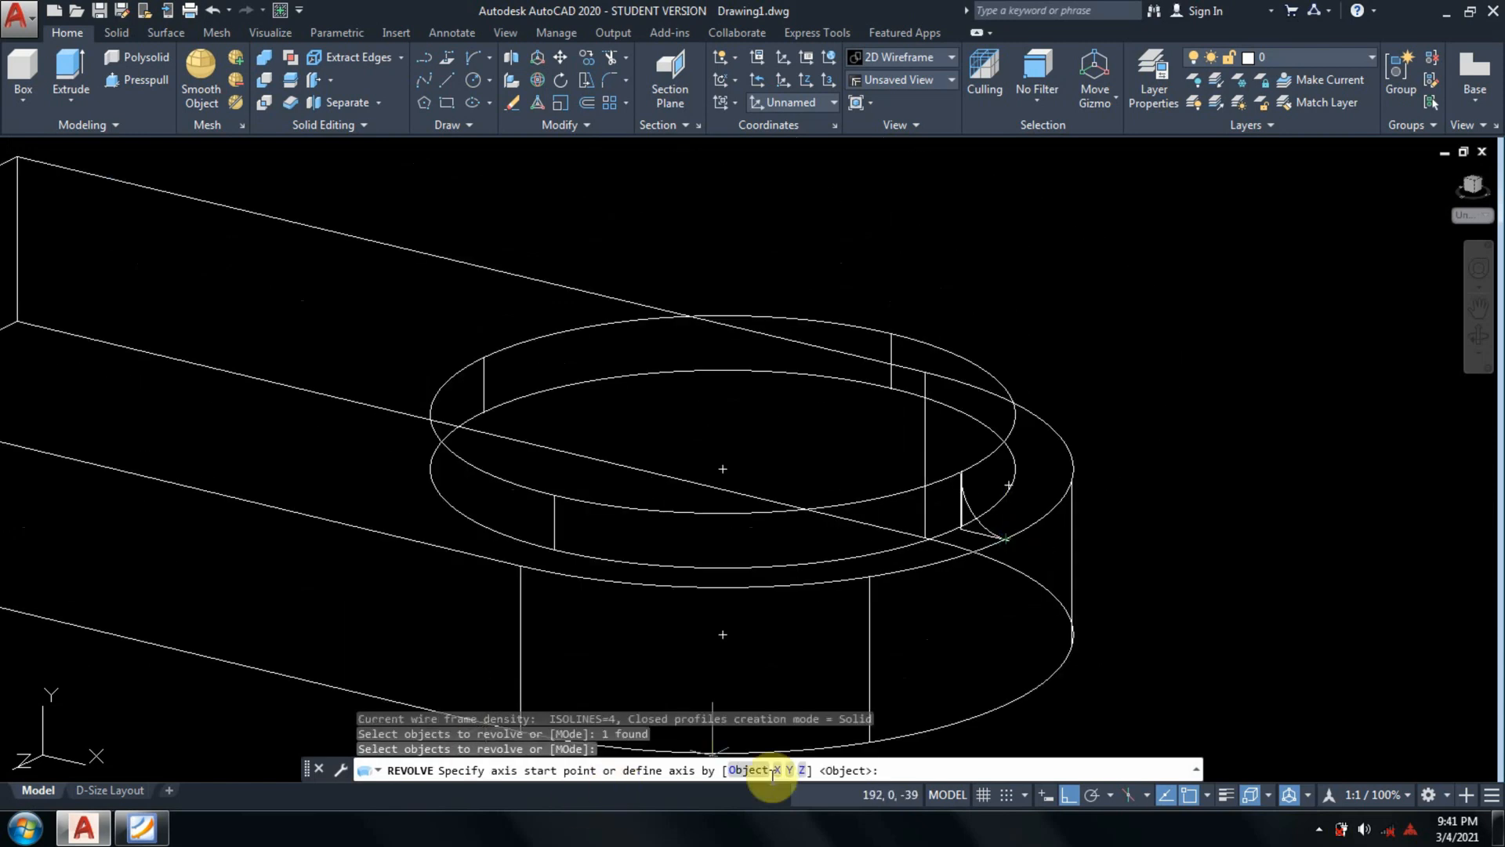
left_click(723, 414)
middle_click_drag(721, 558, 685, 350)
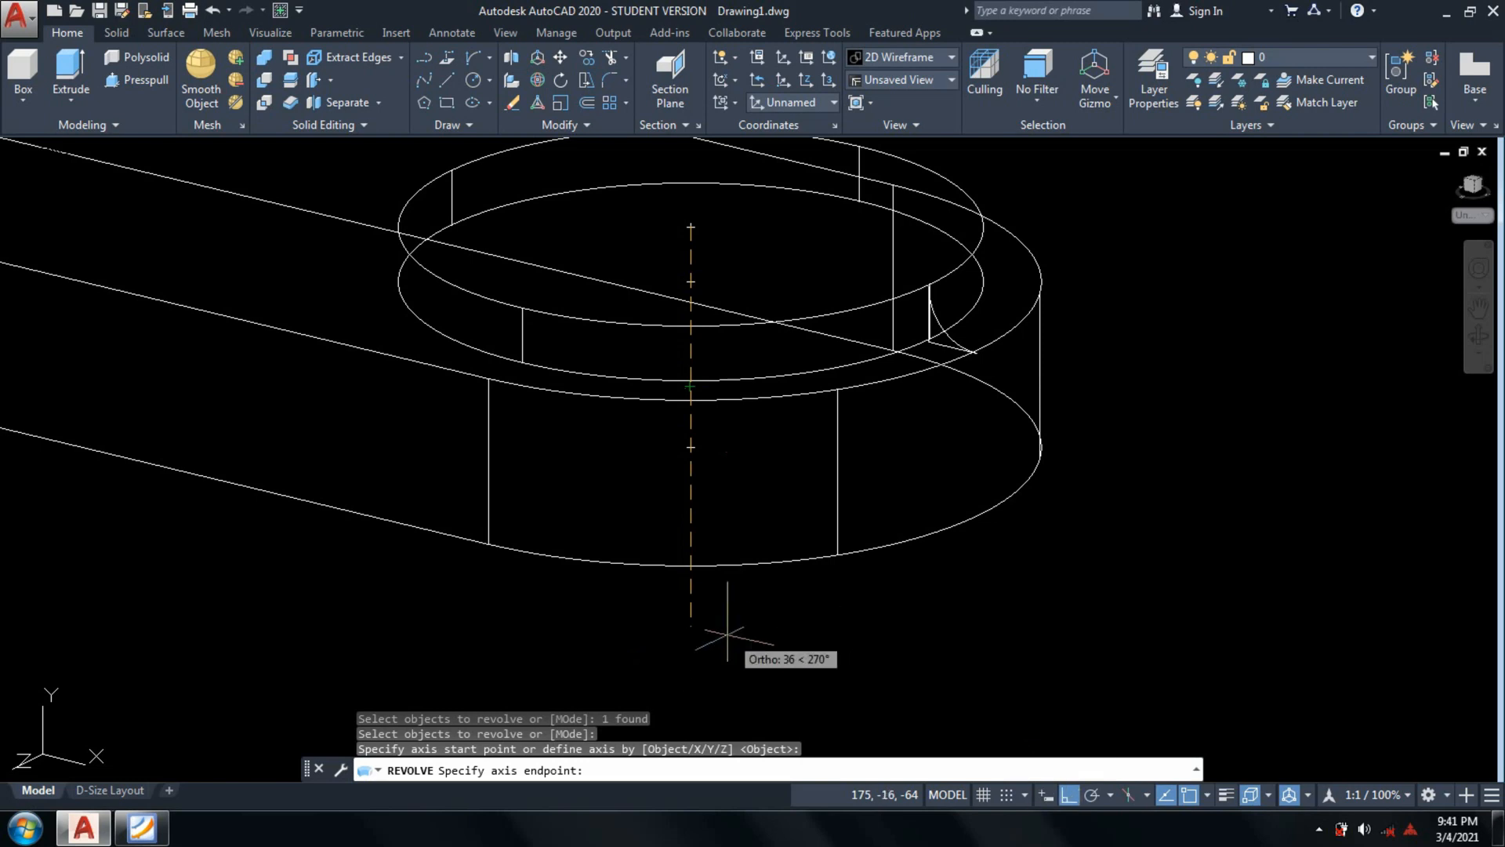
left_click(700, 651)
key("Return")
Set the visual style to Conceptual to show the boss and its revolved fillet shaded.
middle_click_drag(928, 423, 940, 514)
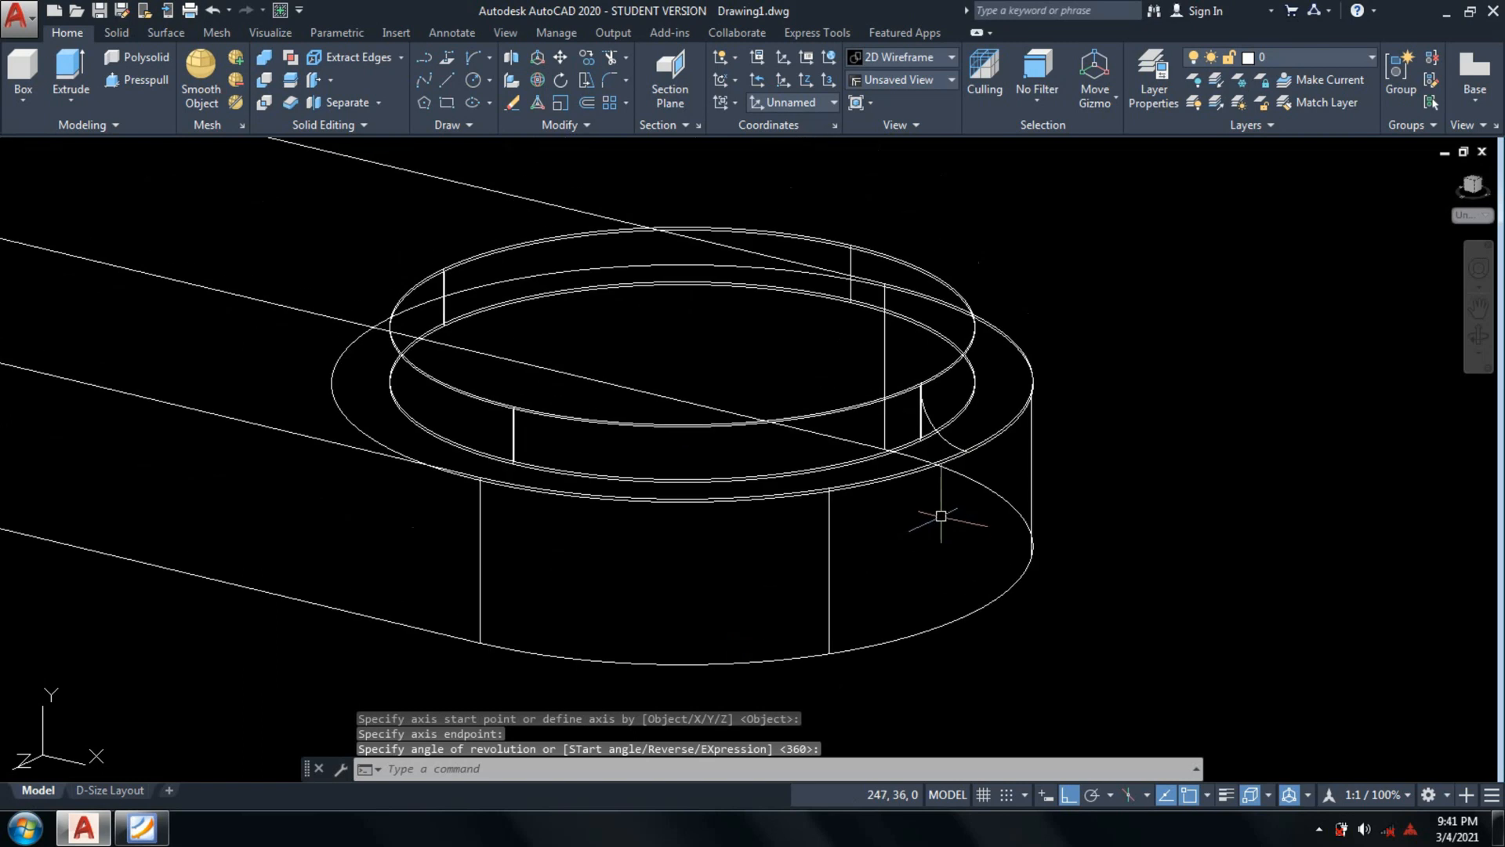
type("sha")
key("Return")
type("c")
key("Return")
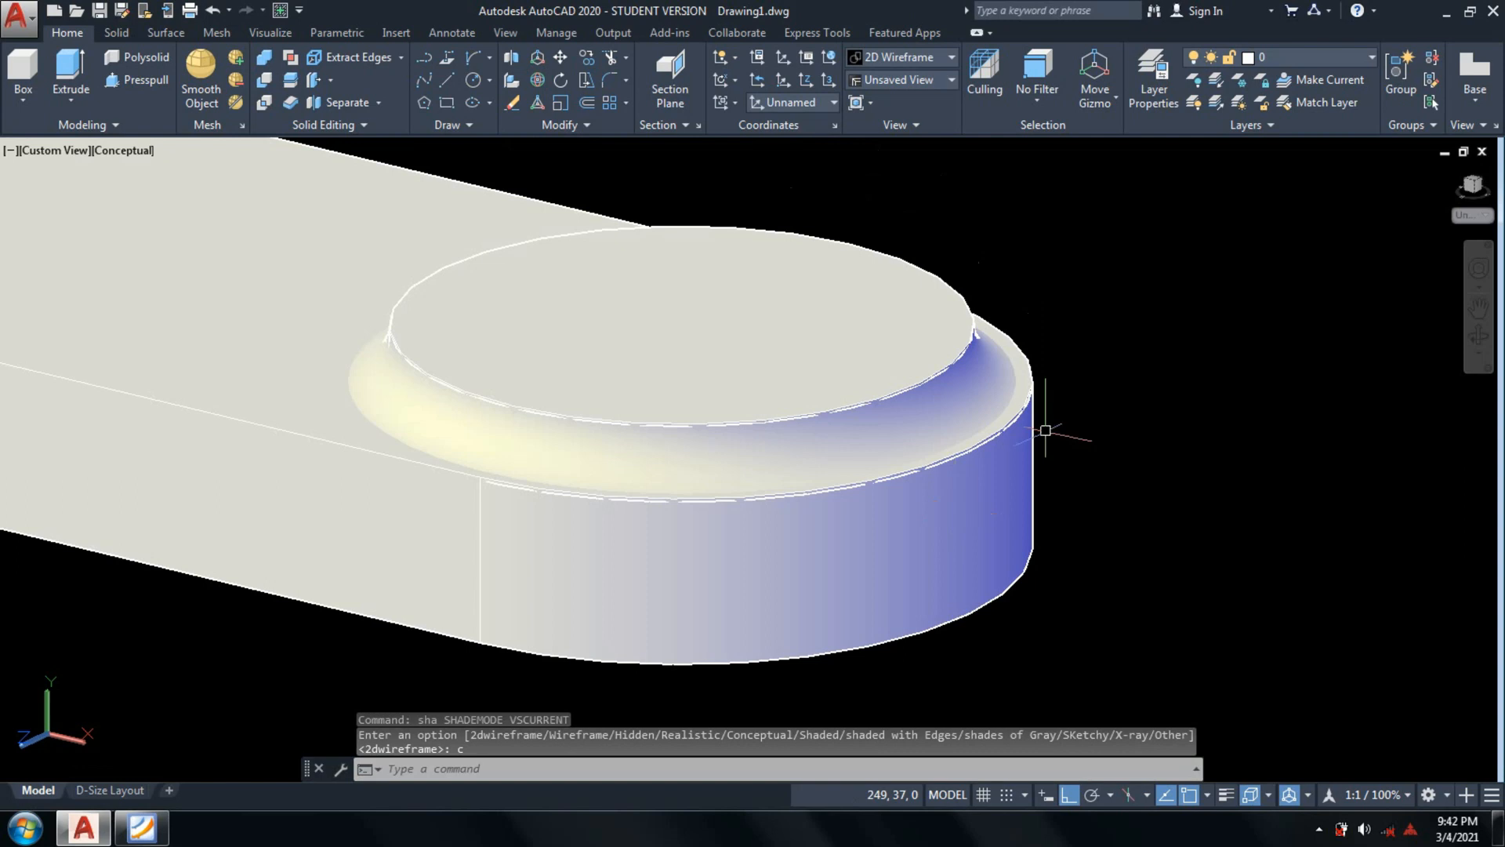
Switch to the bracket drawing in Foxit Reader and check the dimensions of its views.
left_click(142, 827)
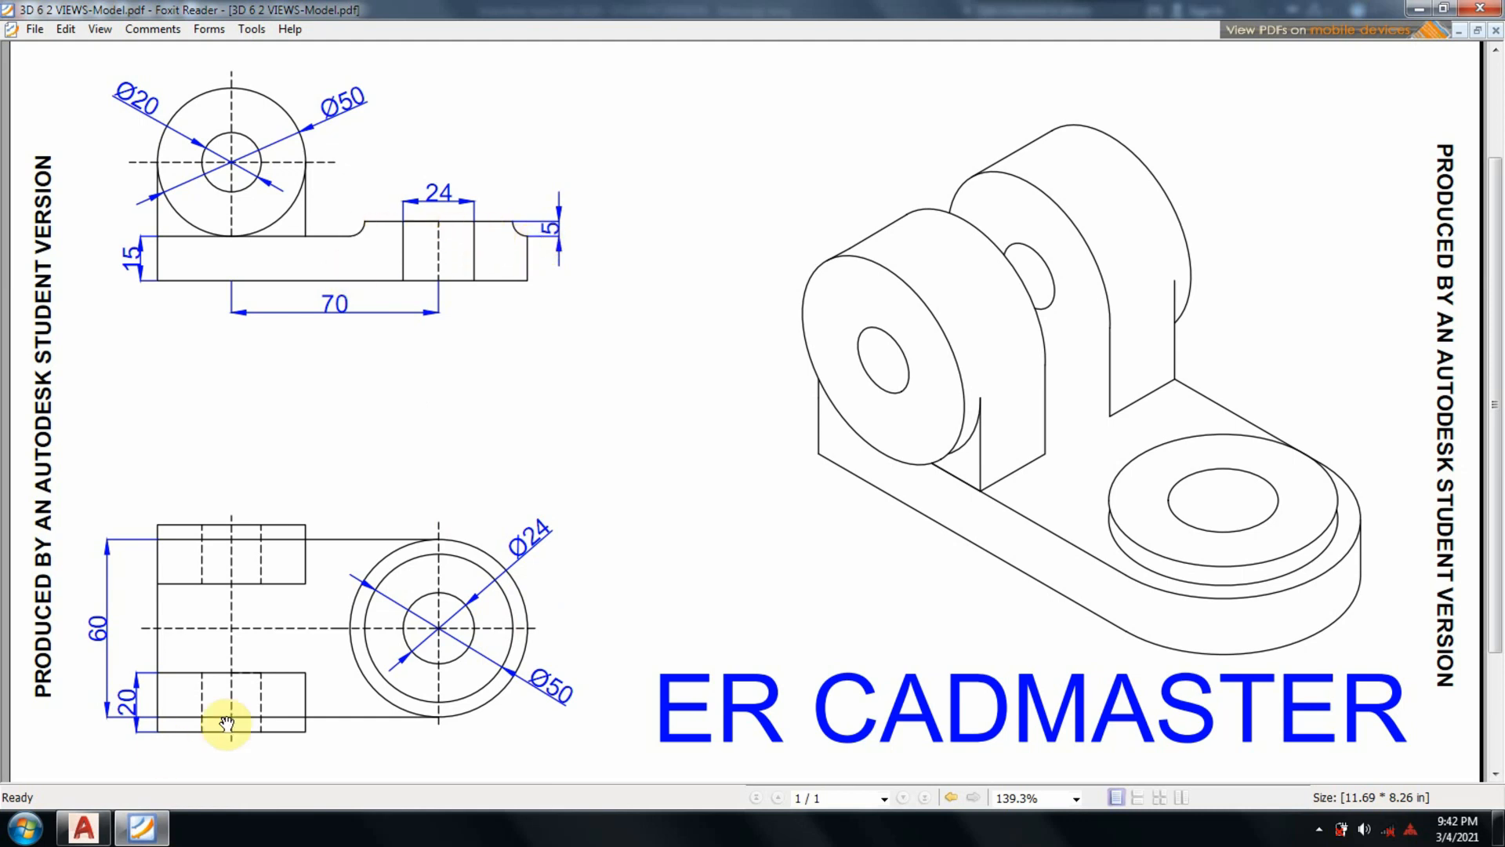
left_click(149, 832)
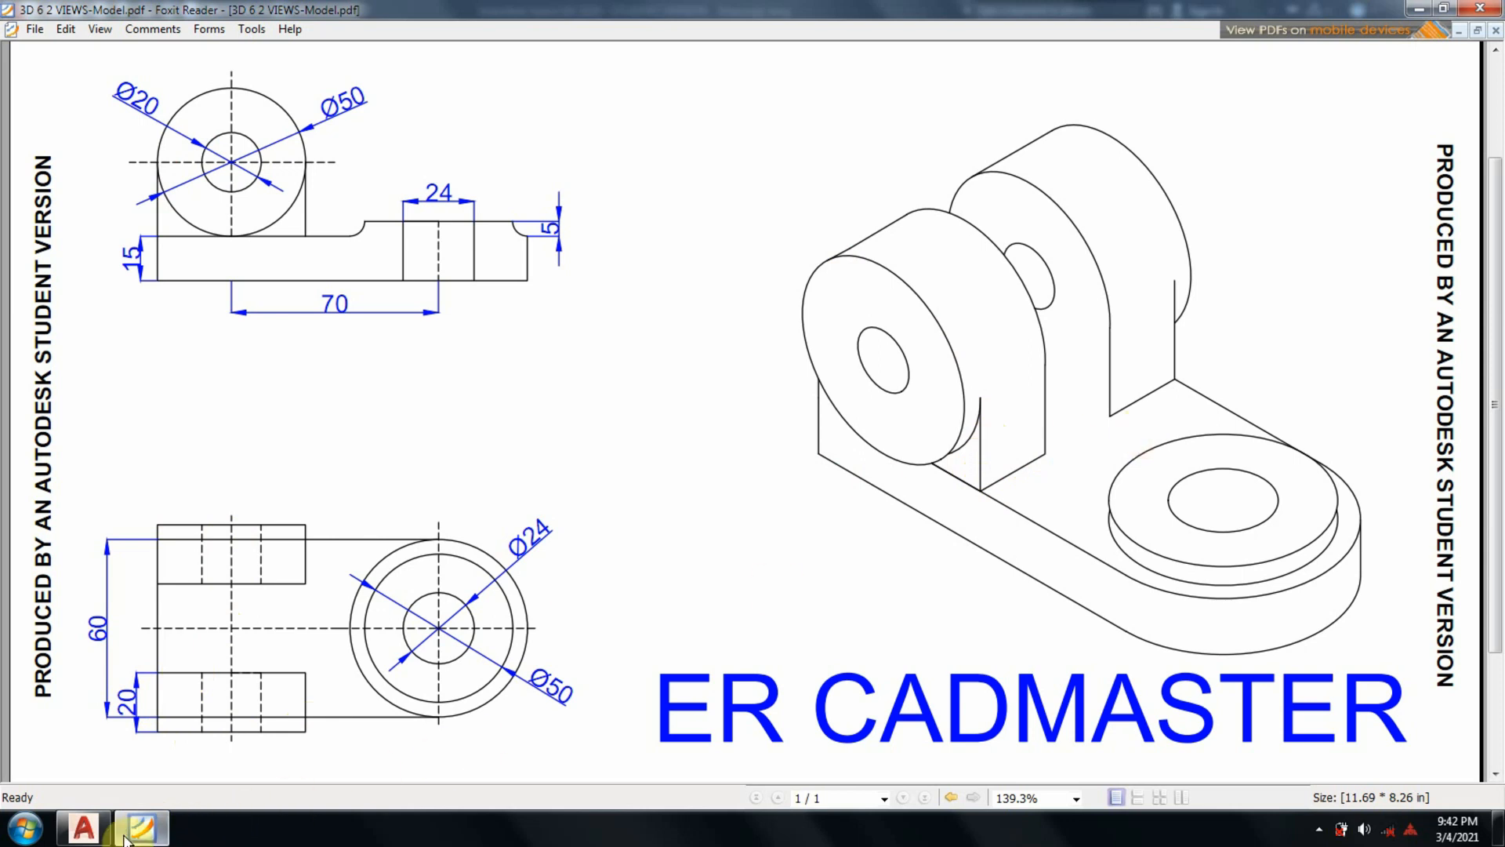
Switch back to AutoCAD and bring the whole shaded plate and boss into view.
left_click(84, 828)
scroll(1129, 401, "down", 3)
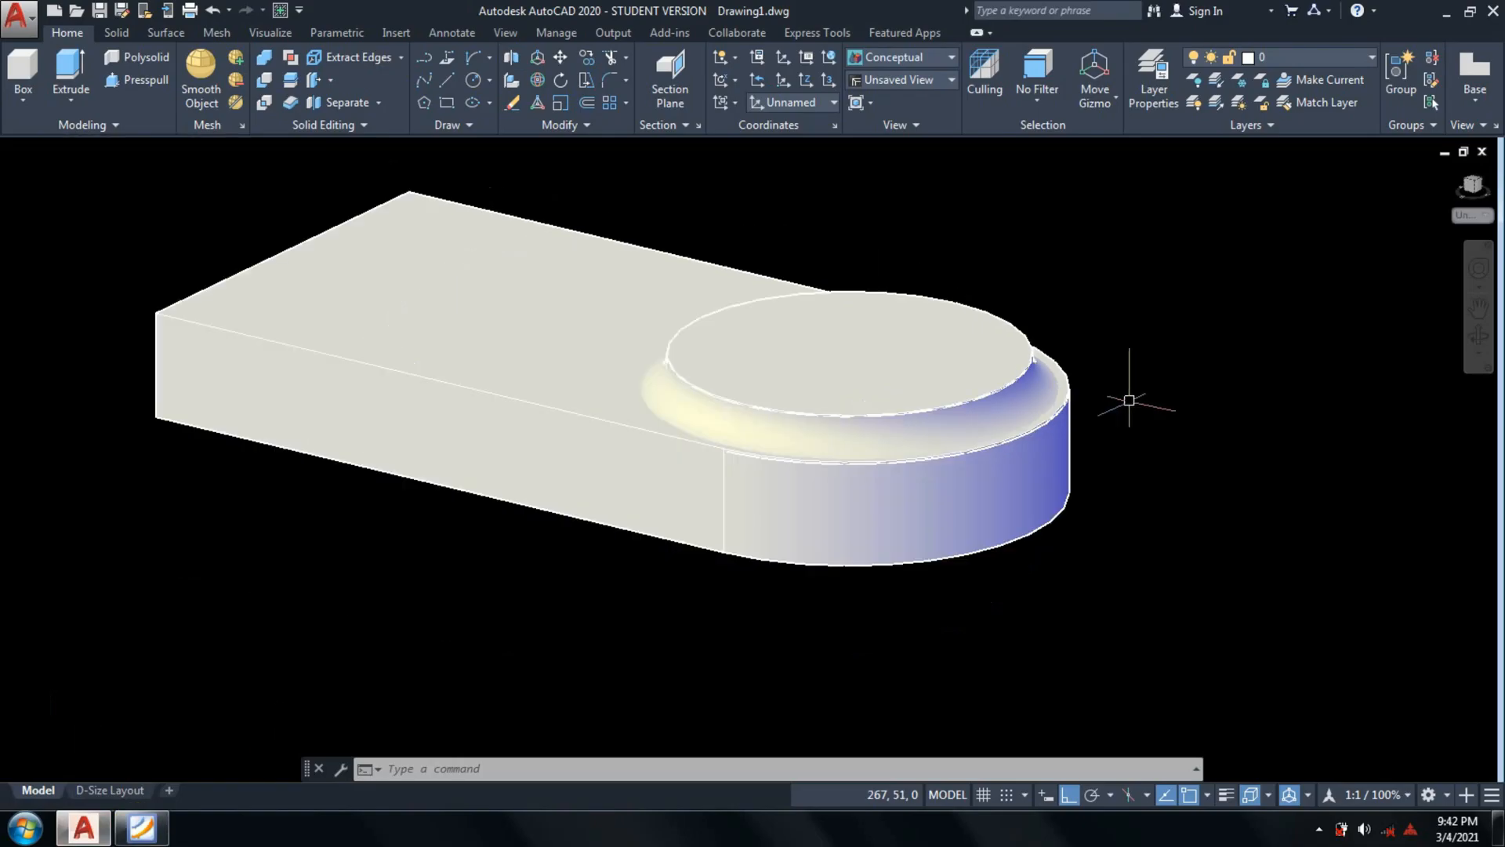
scroll(1057, 442, "down", 2)
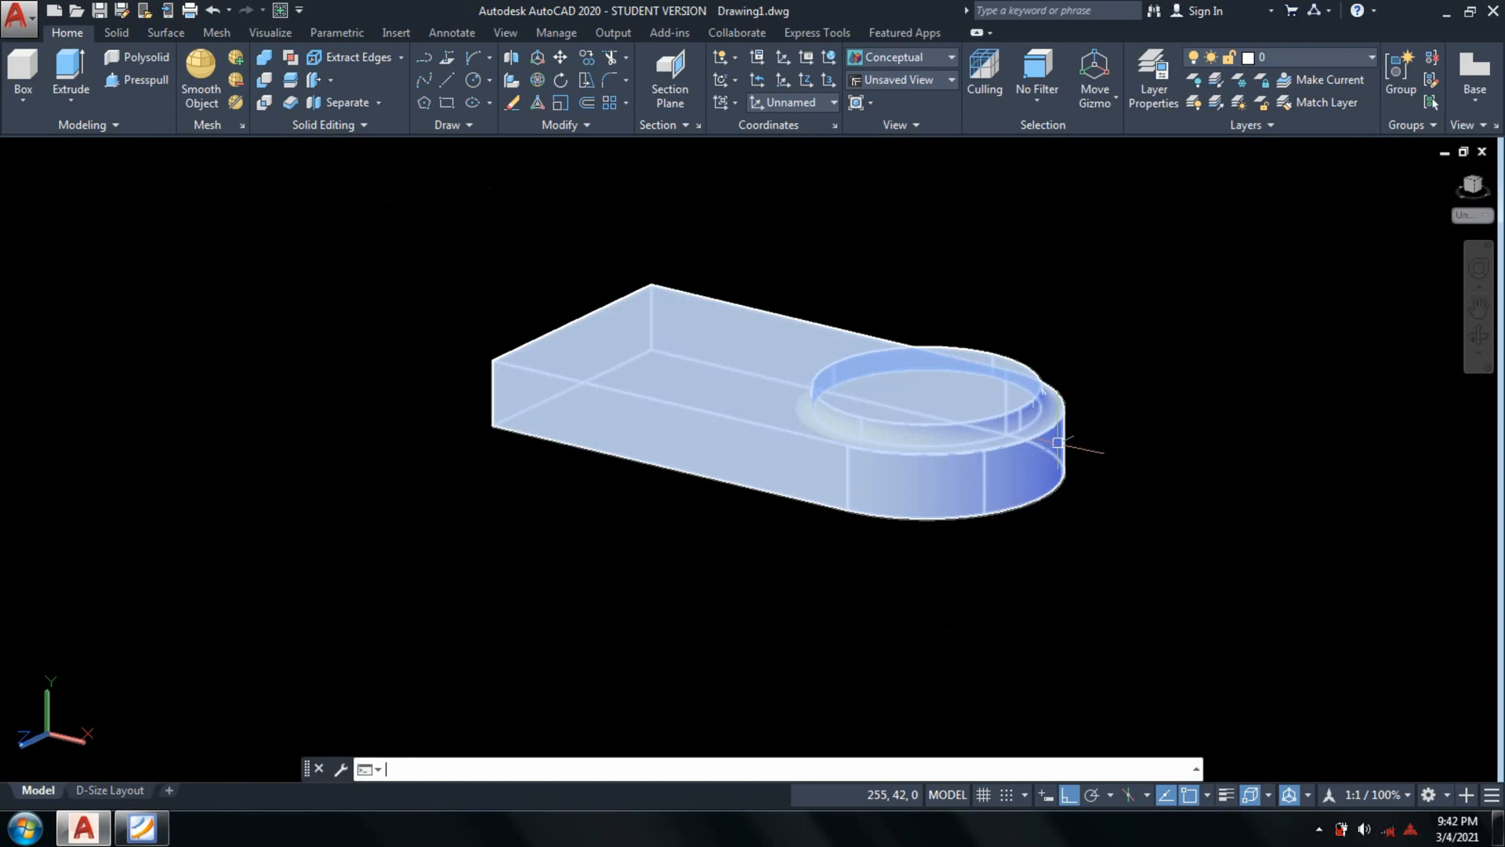
type("sh")
key("Return")
type("2")
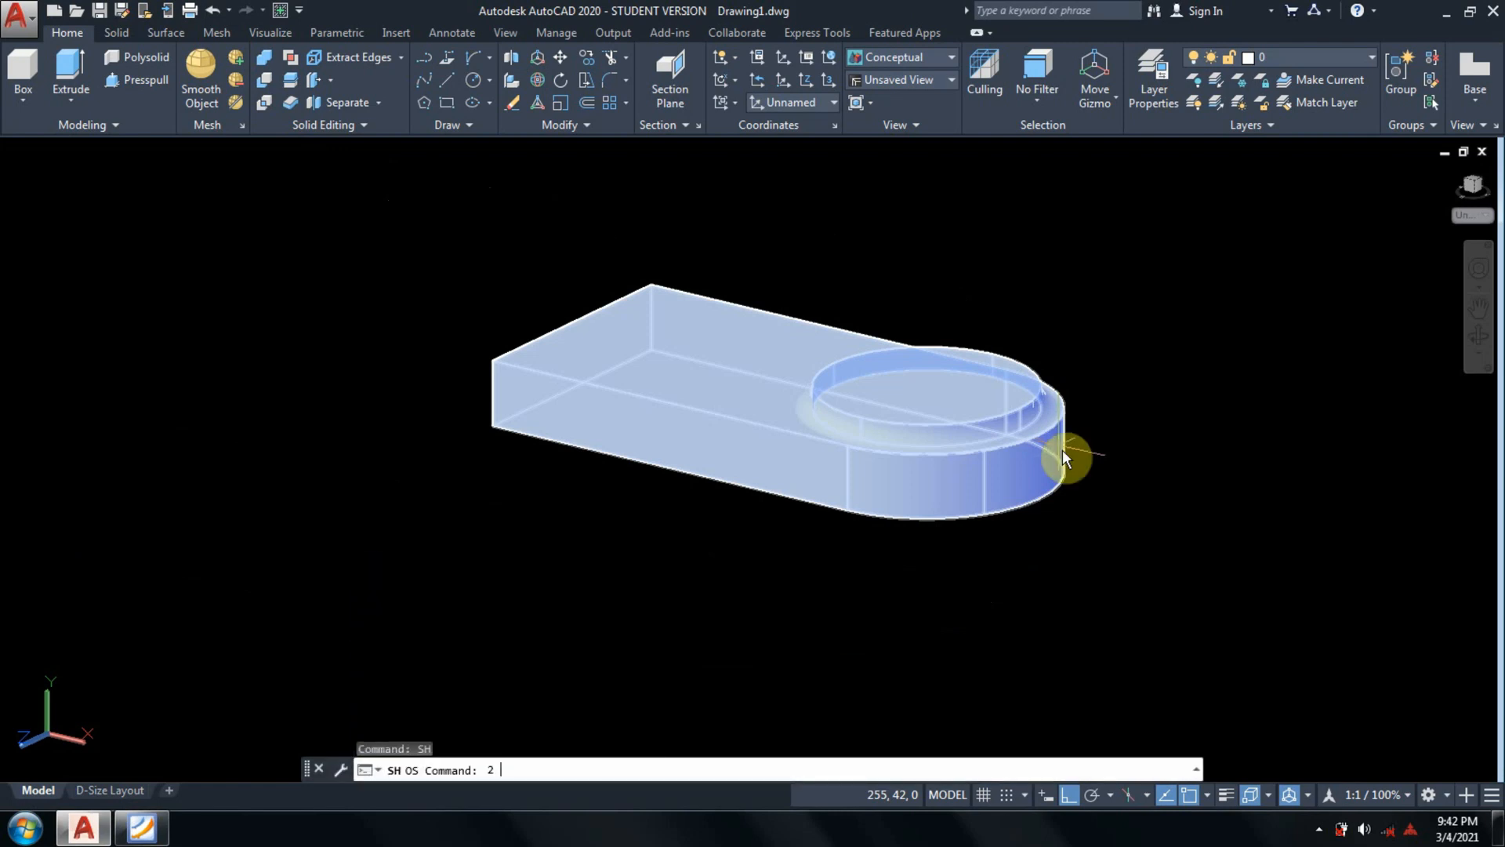
key("Escape")
key("Escape")
key("Escape")
Set the visual style to 2D Wireframe for the plate and boss.
type("sha")
key("Return")
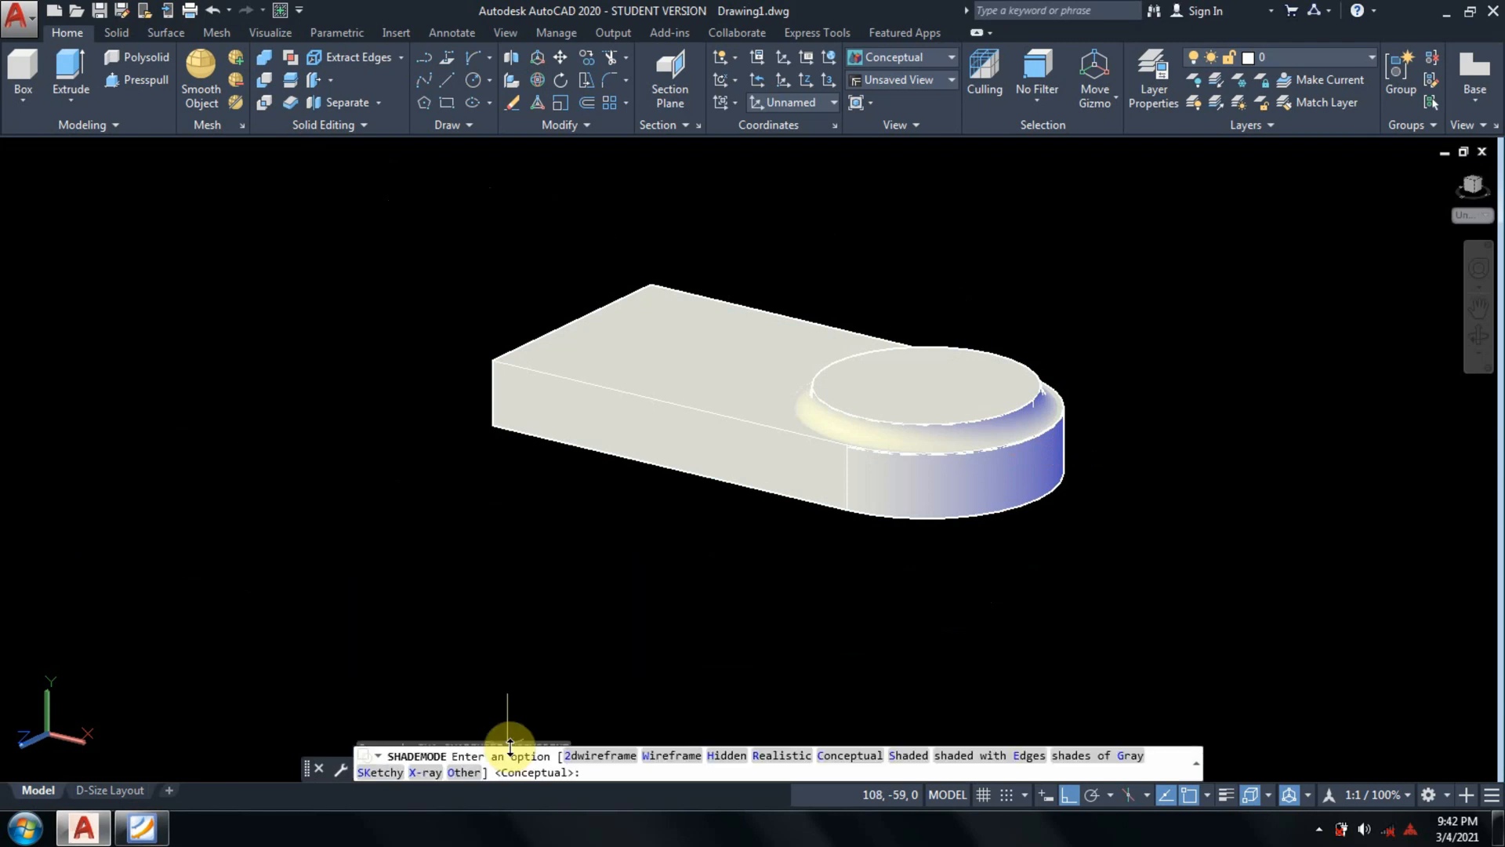
type("2")
key("Return")
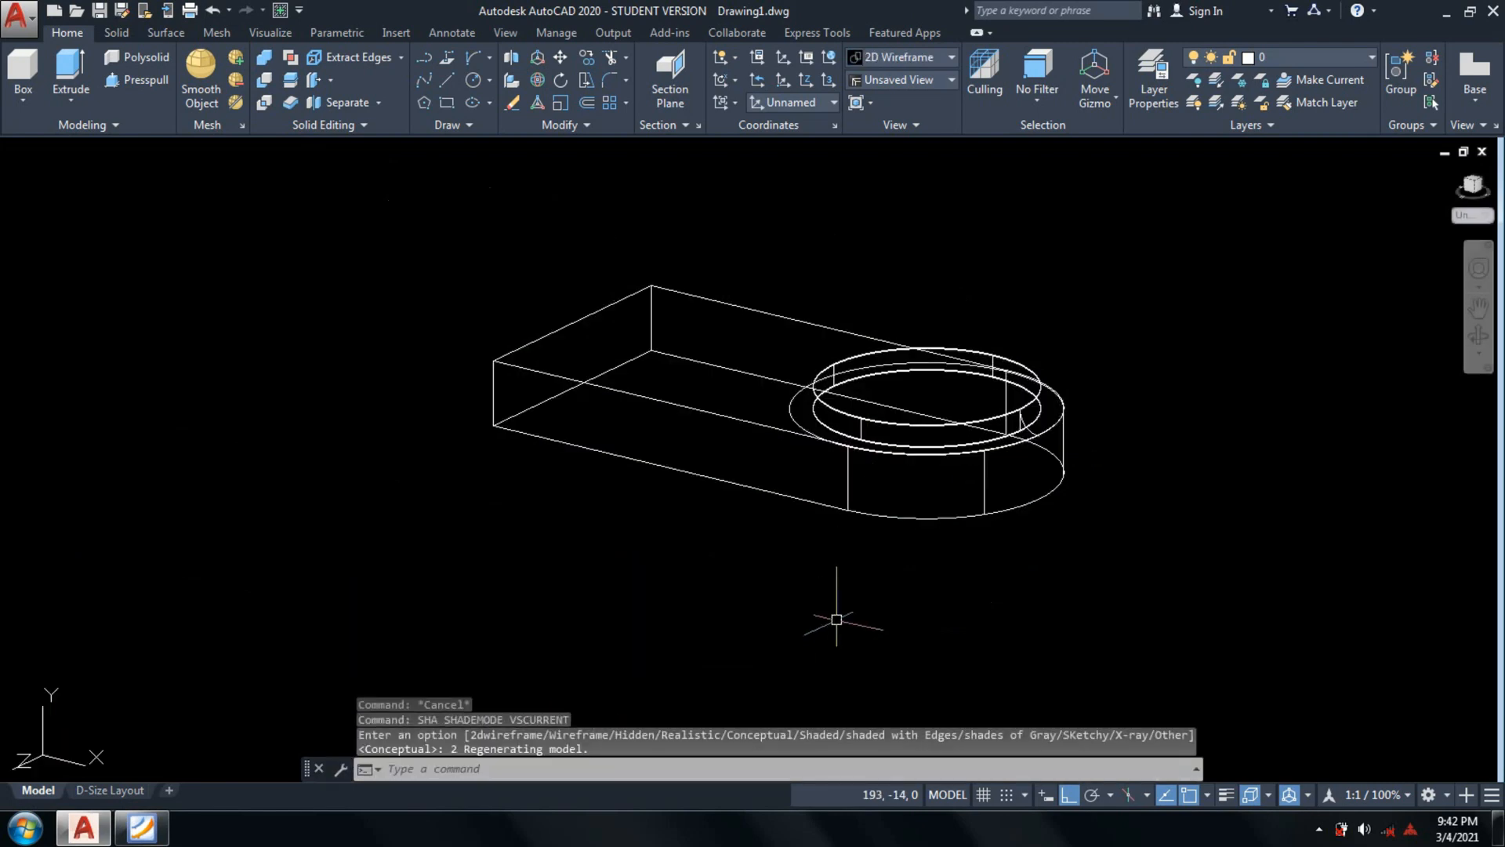
Check the upright lug's dimensions in the Foxit Reader drawing, and draw its 50 mm base line in AutoCAD beside the plate's square end.
scroll(828, 595, "down", 3)
scroll(830, 557, "up", 2)
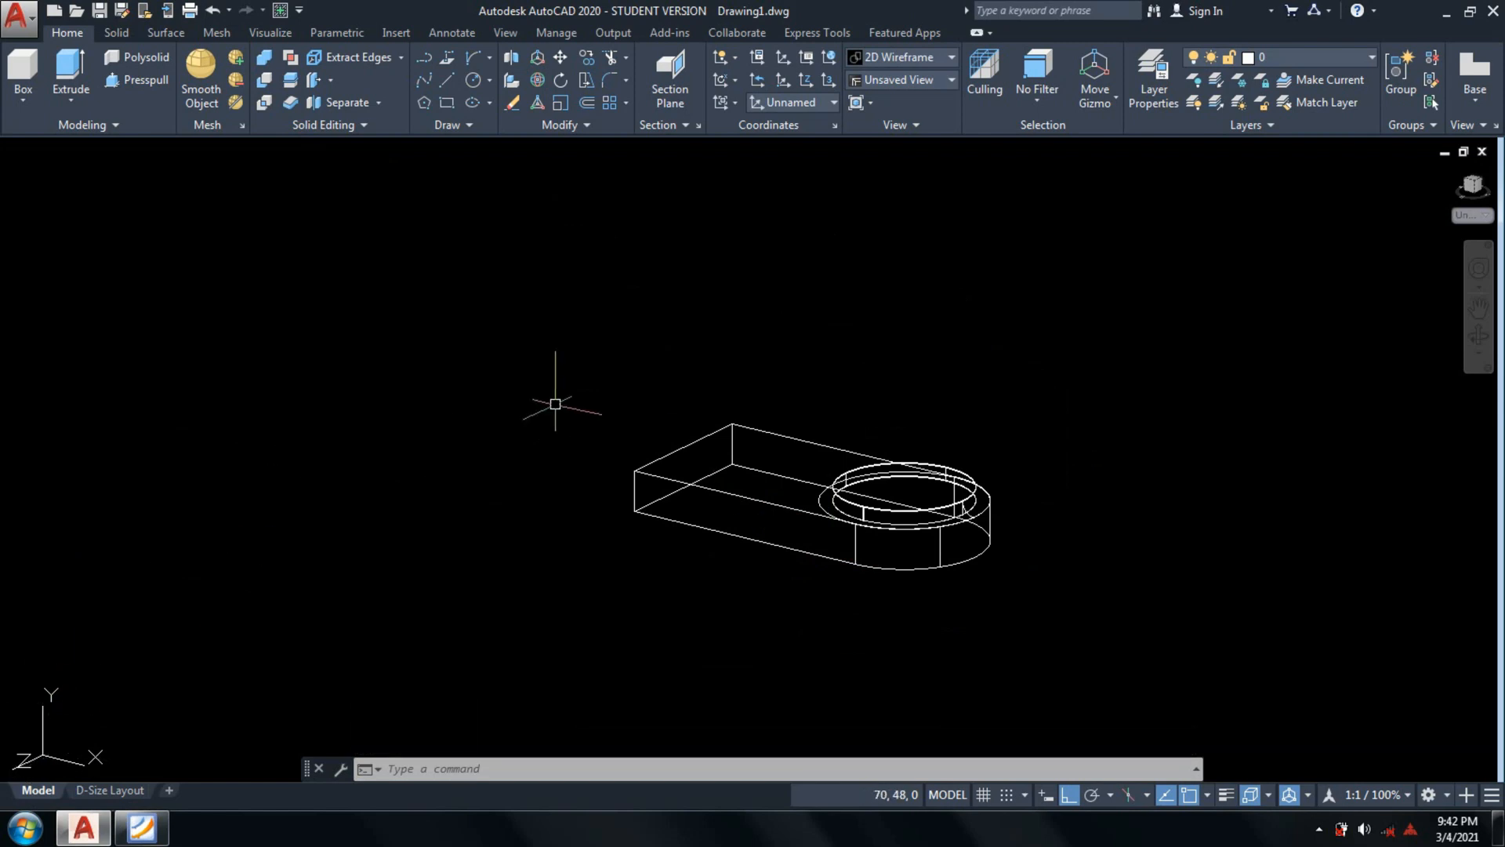
type("l")
key("Return")
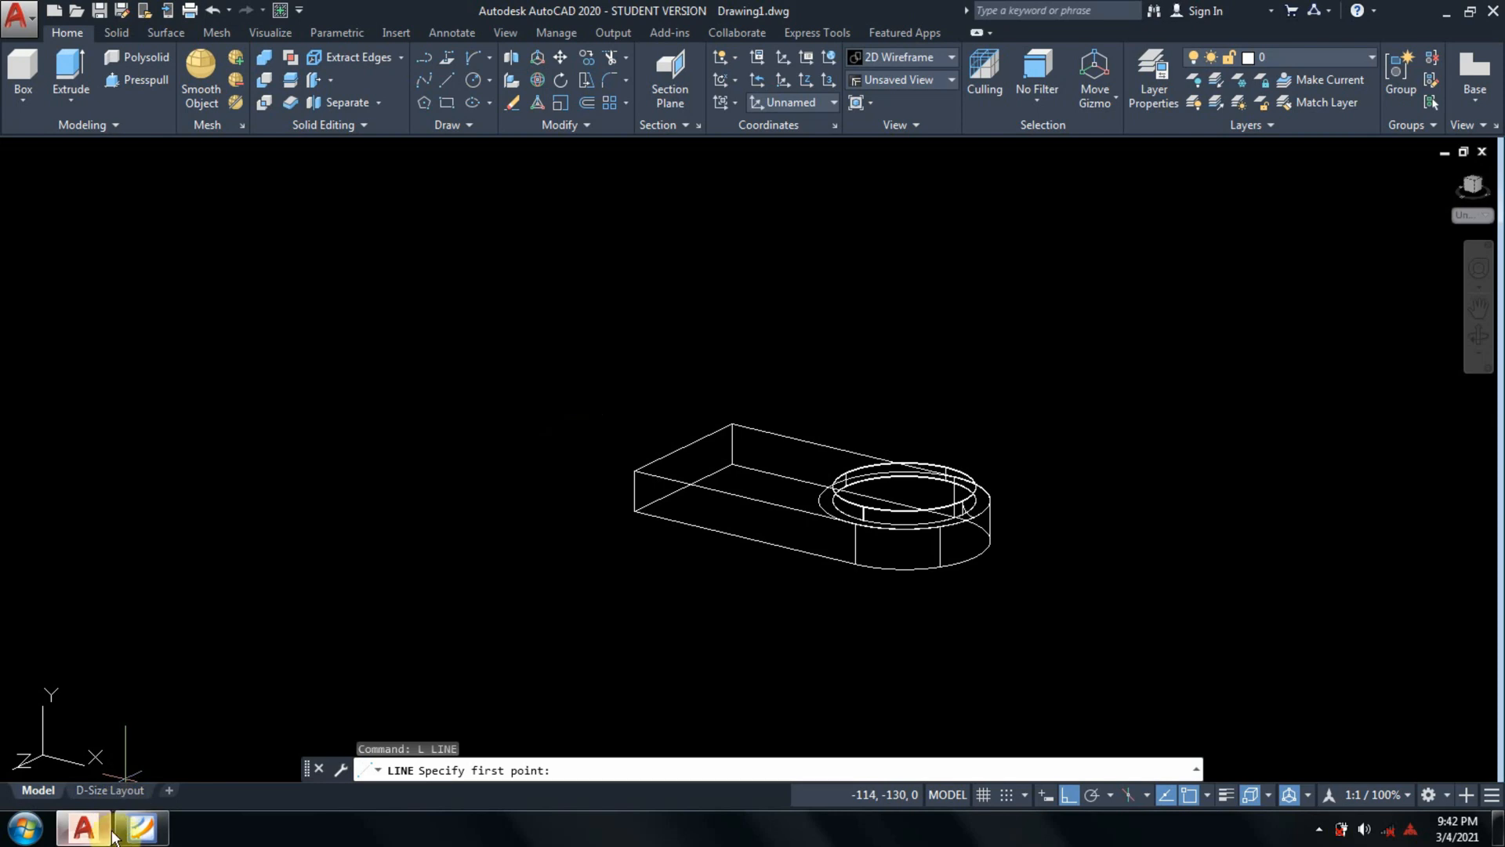
left_click(141, 827)
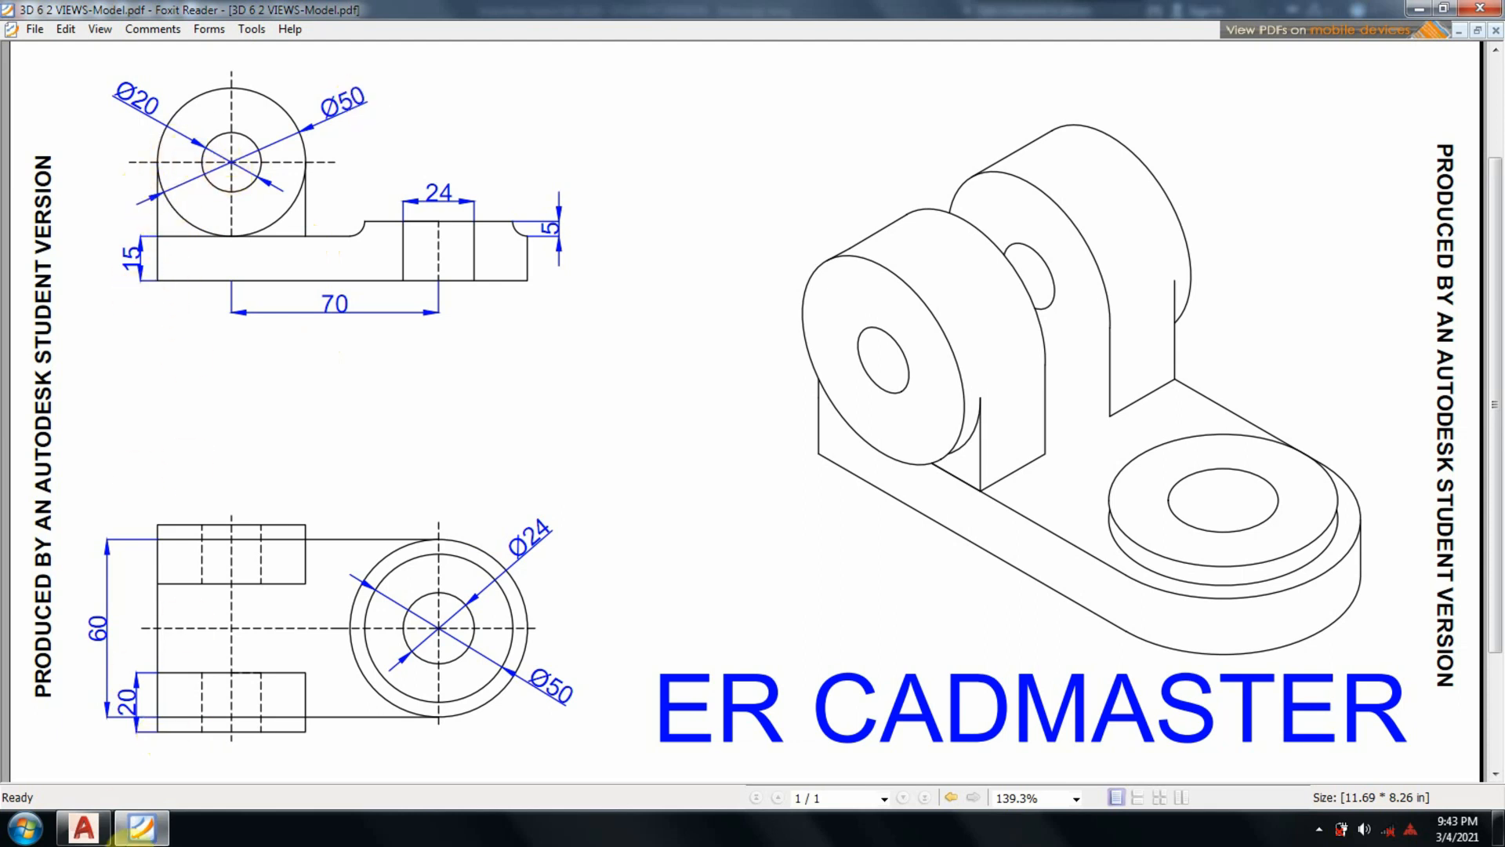
left_click(128, 823)
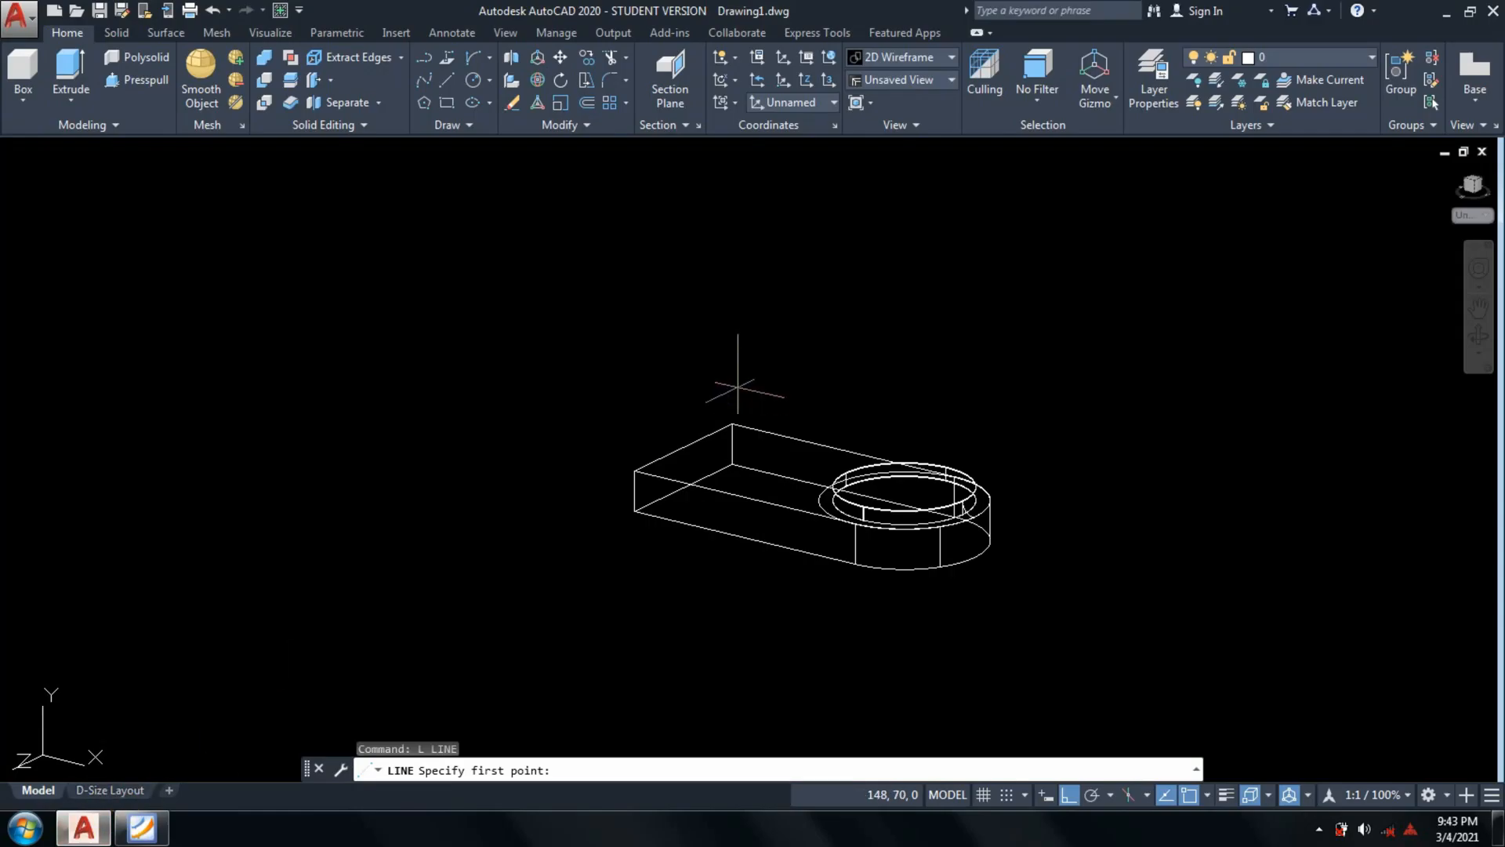
left_click(519, 454)
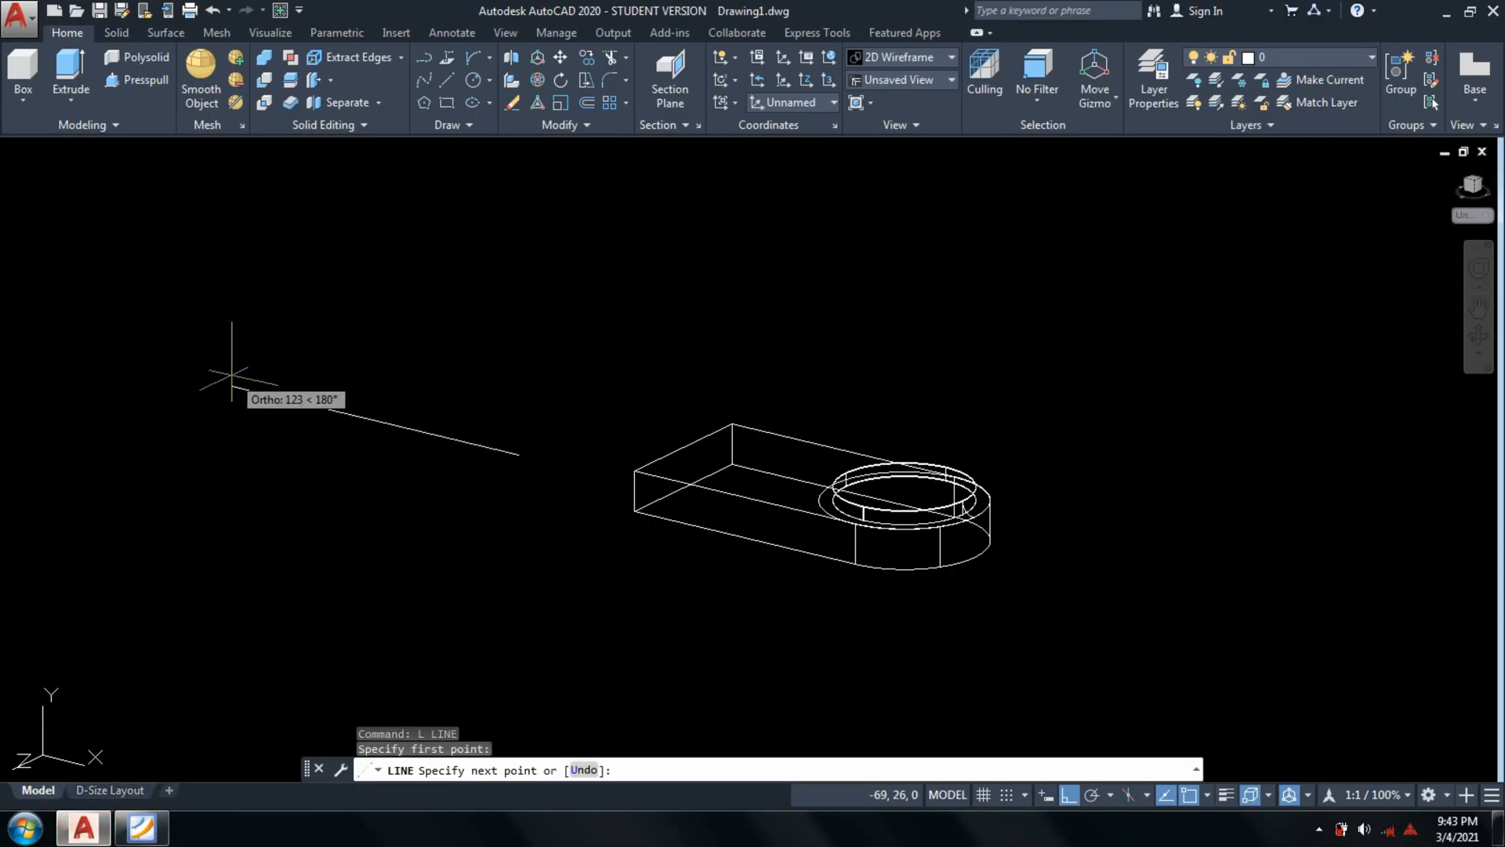
type("50")
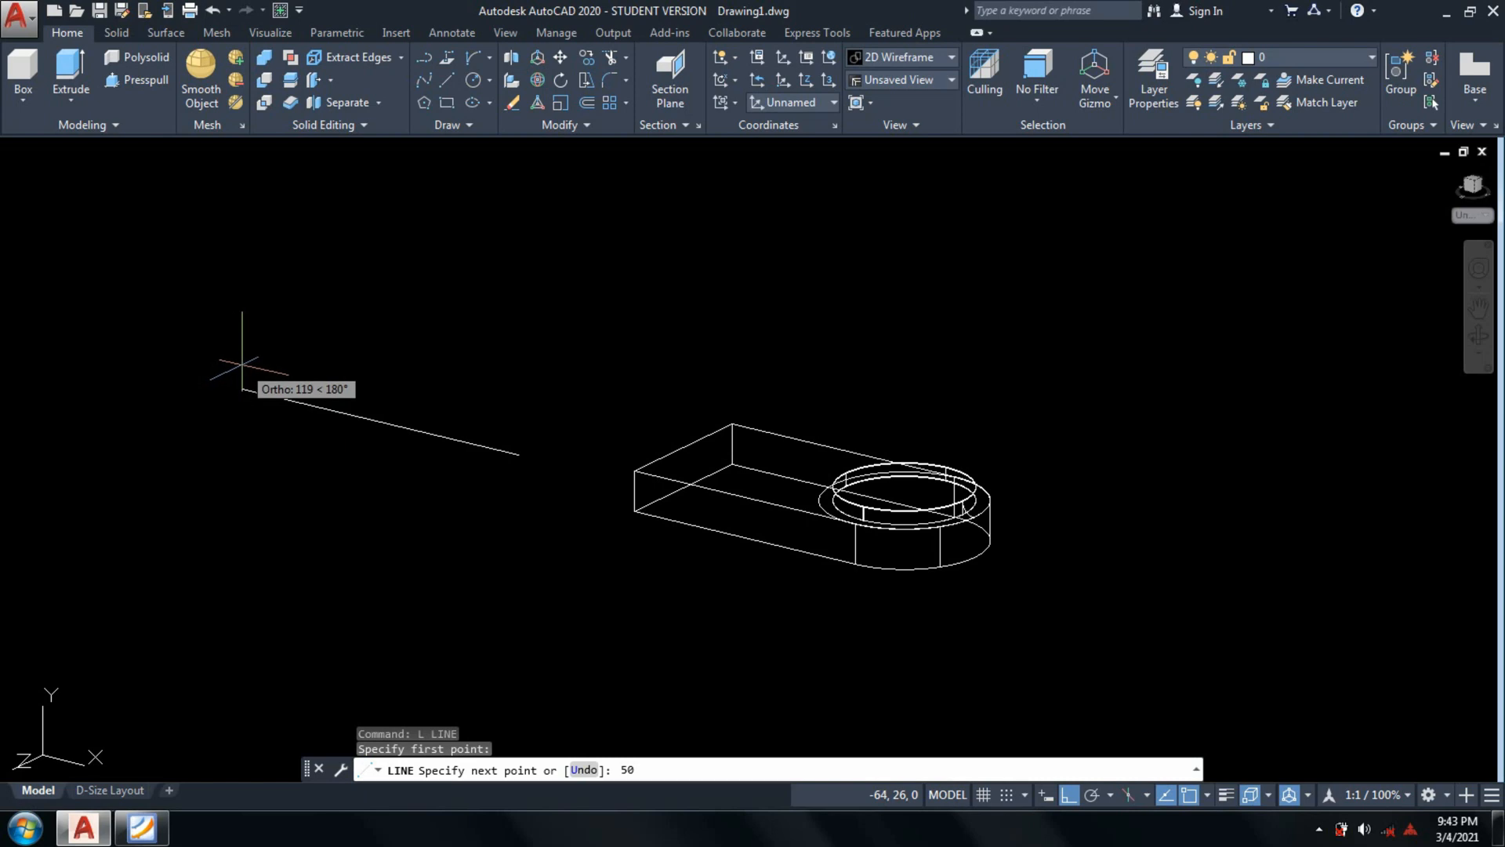
key("Return")
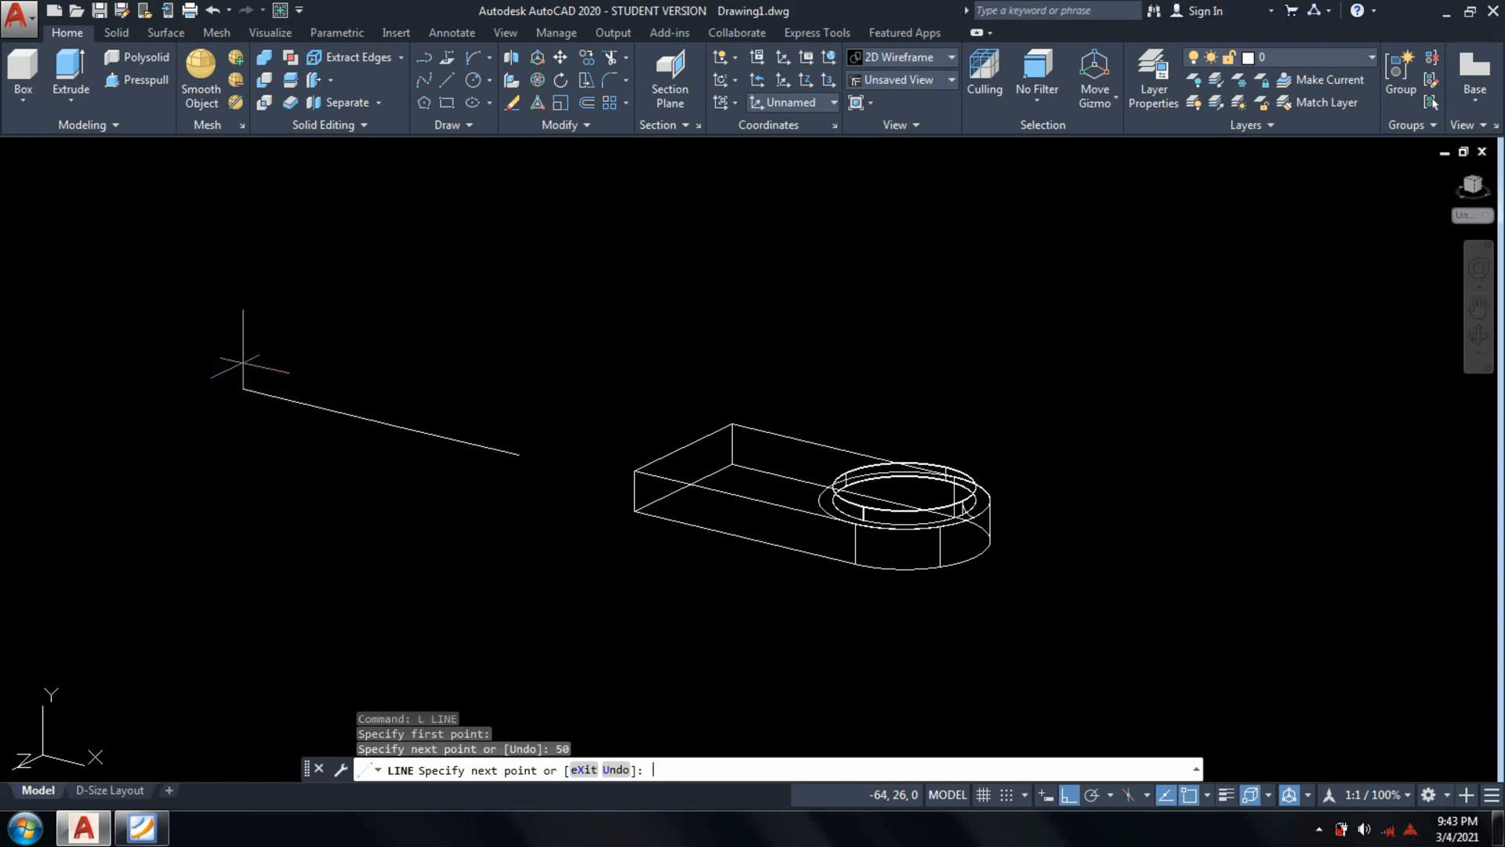
Continue from the base line's far end with a 25 mm vertical side and a 25 mm line parallel to the base.
type("25")
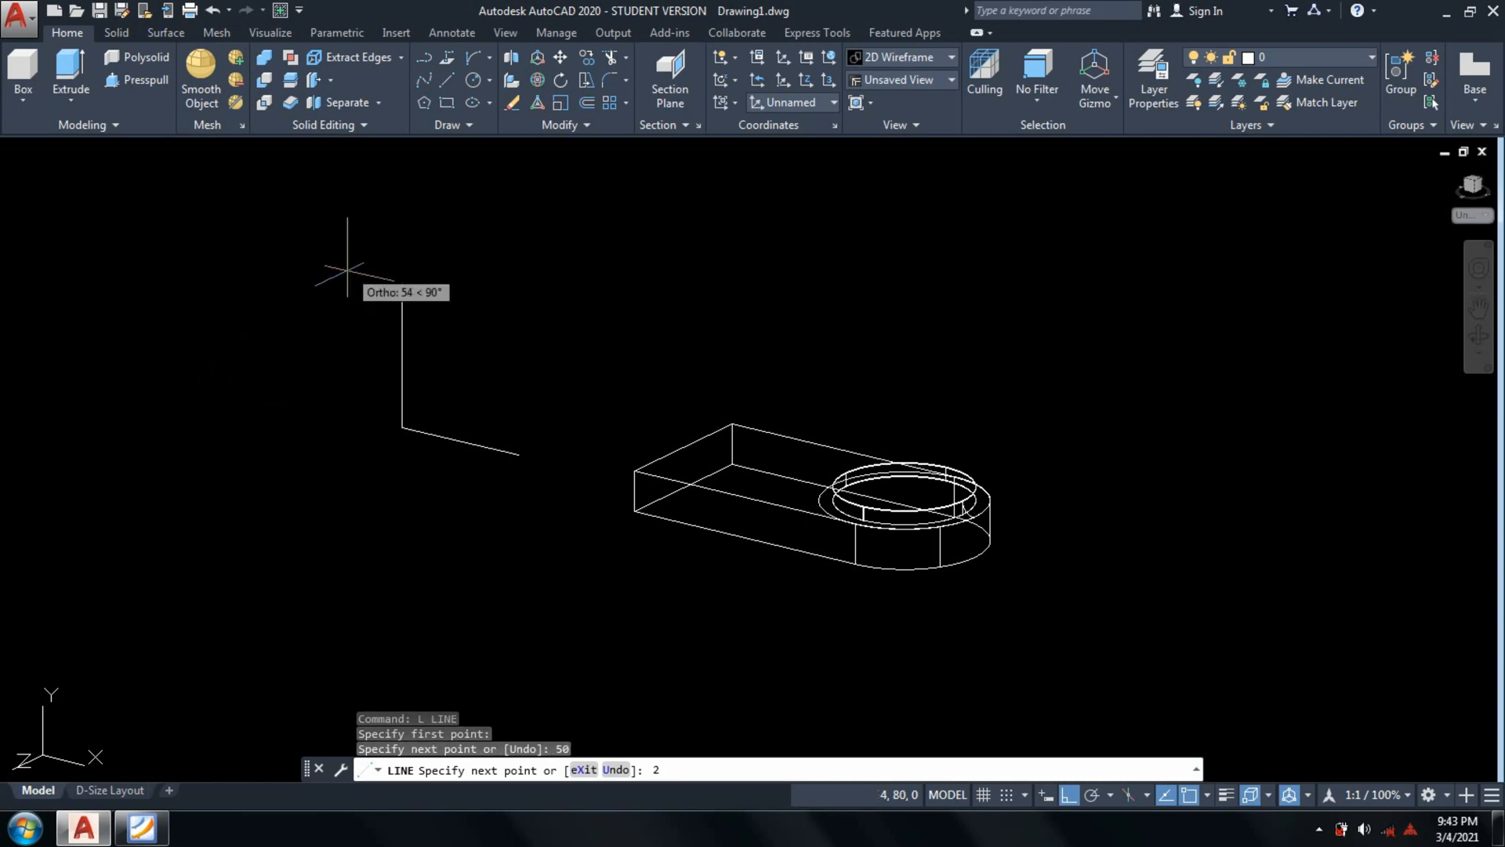
key("Return")
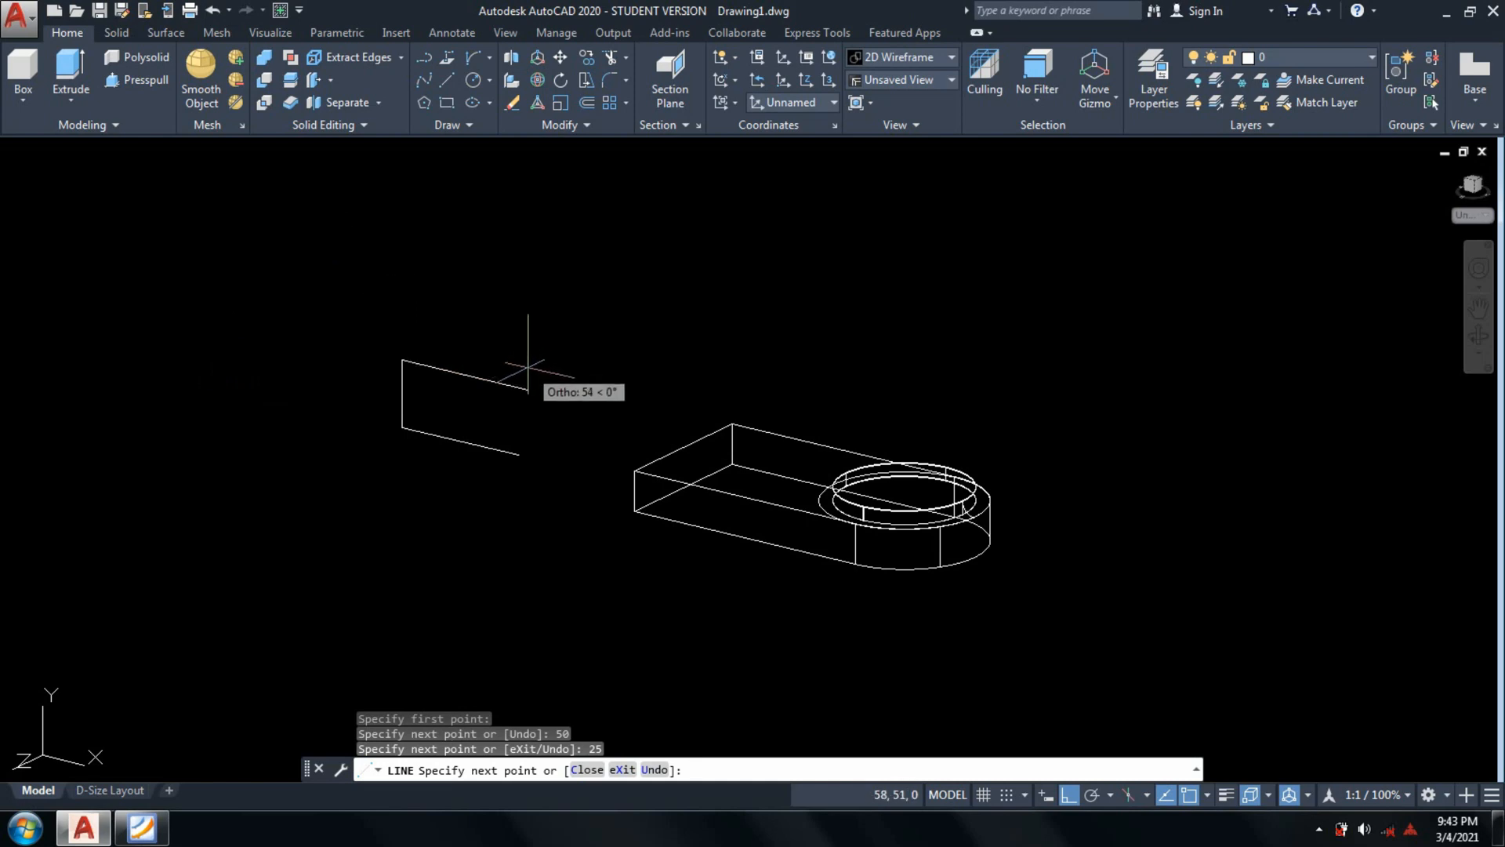
type("25")
key("Return")
key("Return")
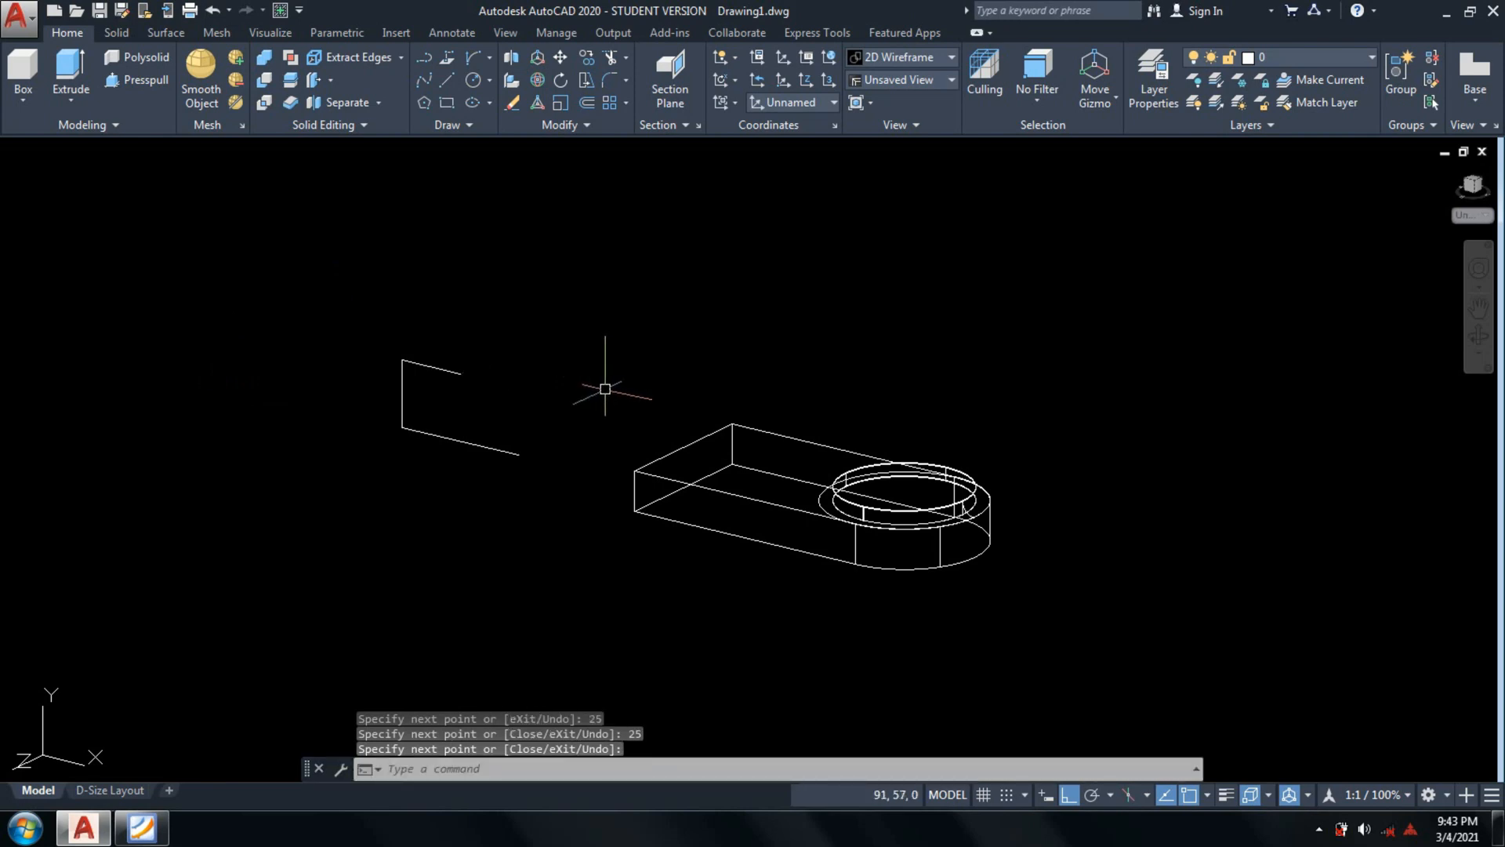
Draw a 25 mm radius circle centred on the free end of the upper 25 mm line, reaching the vertical side's upper end.
type("c")
key("Return")
left_click(460, 373)
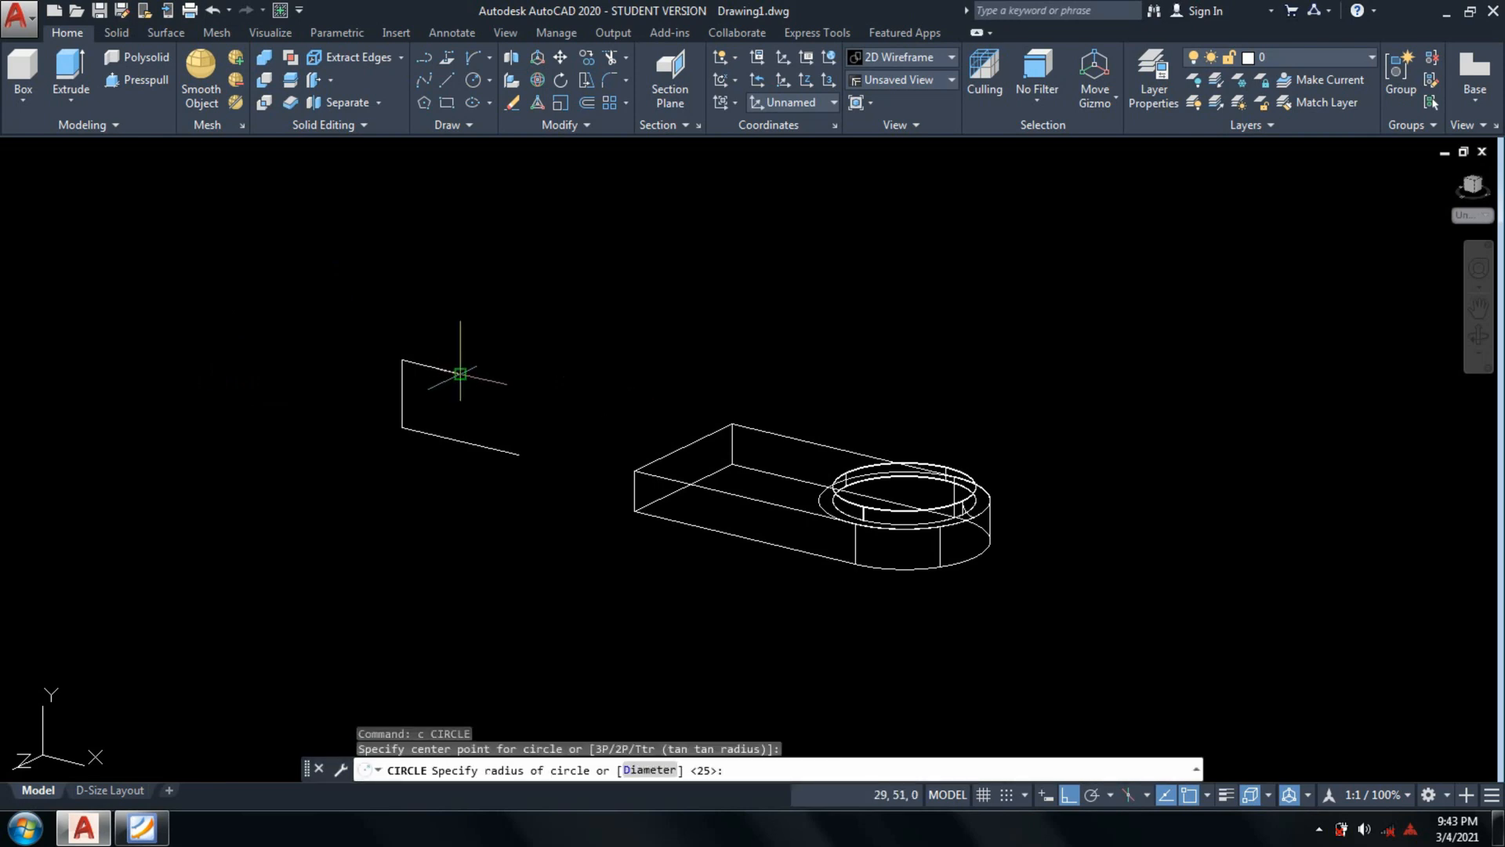
left_click(403, 354)
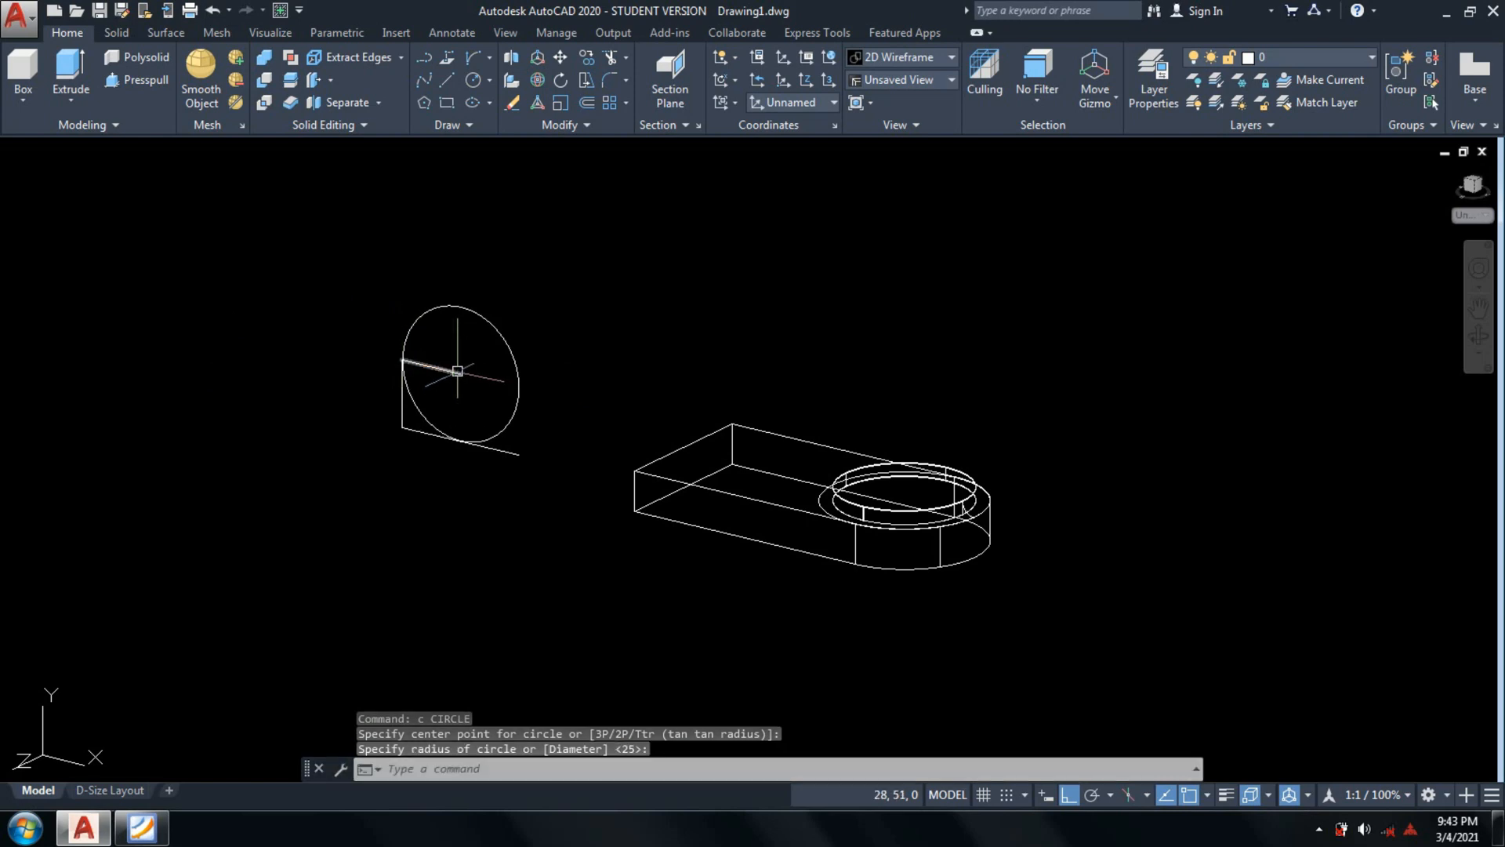
Erase the 25 mm construction line between the vertical side and the circle's centre.
left_click(458, 371)
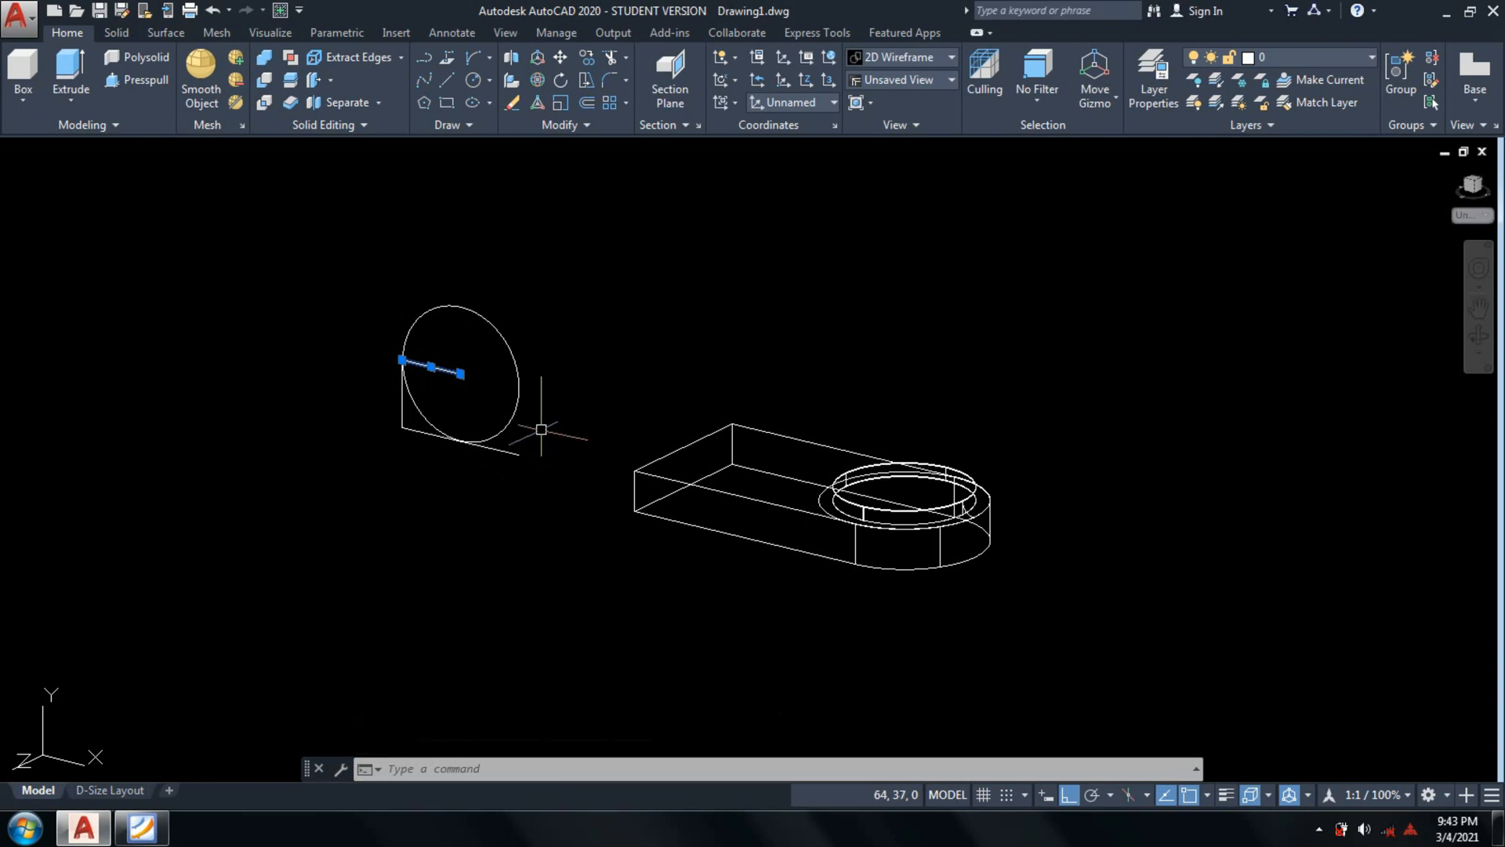
key("Escape")
key("Escape")
key("Escape")
left_click(449, 370)
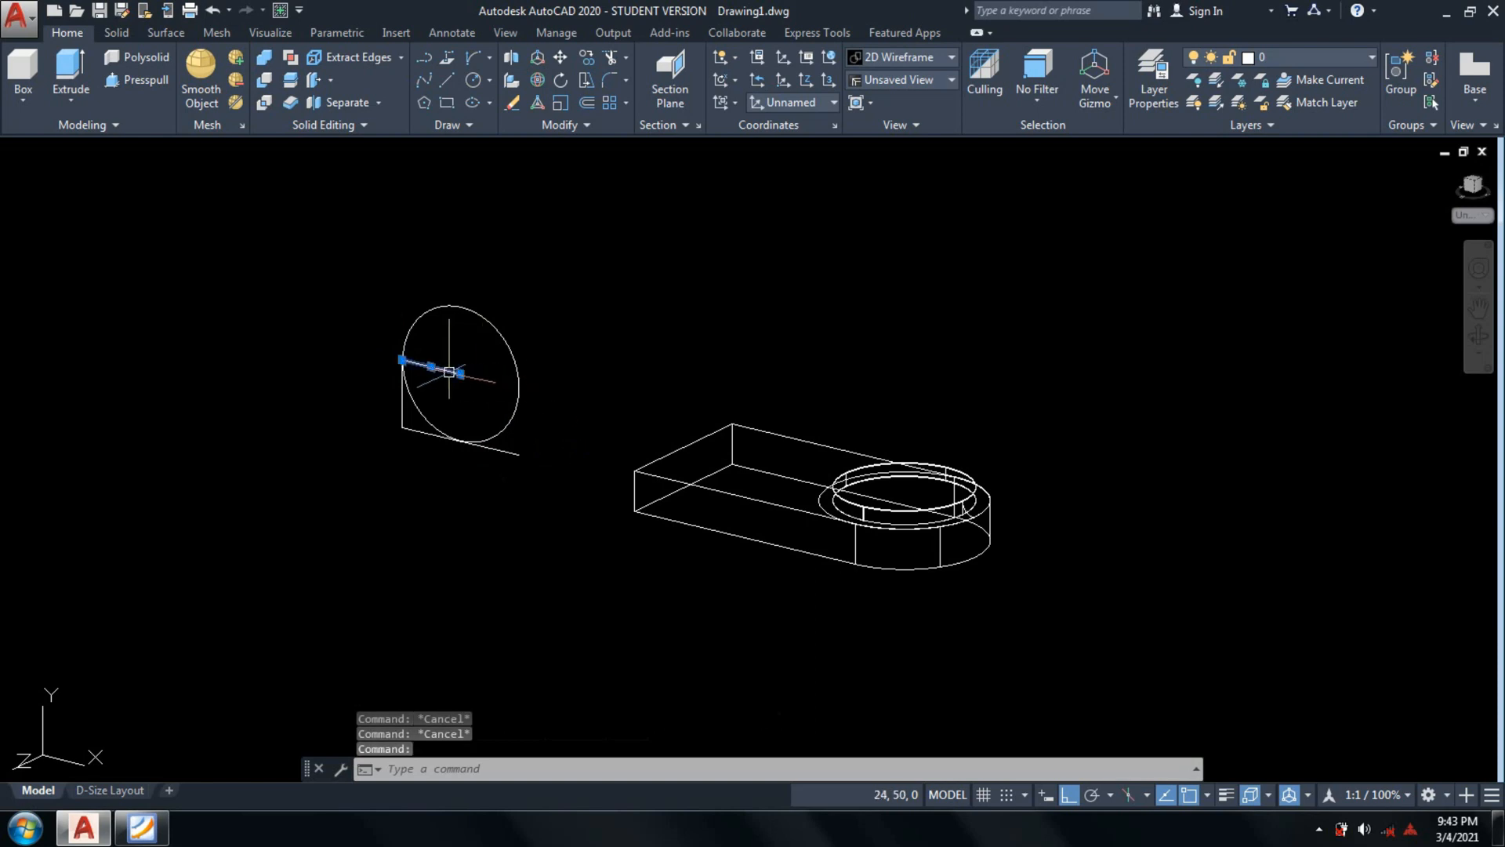
type("e")
key("Return")
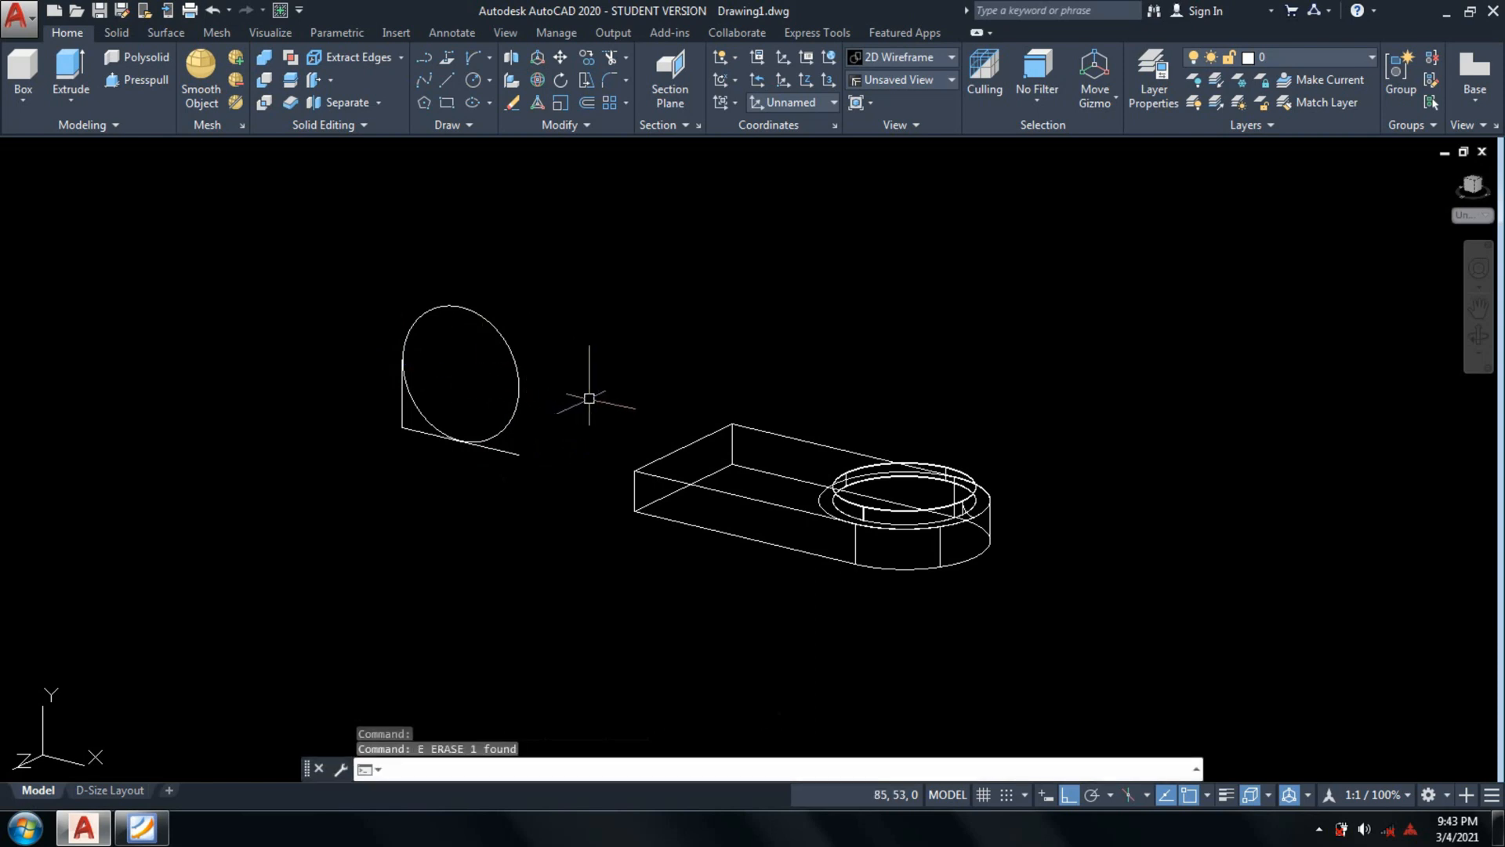
Draw the lug profile's second vertical side from the base line's open end up to the circle's quadrant.
type("l")
key("Return")
left_click(518, 455)
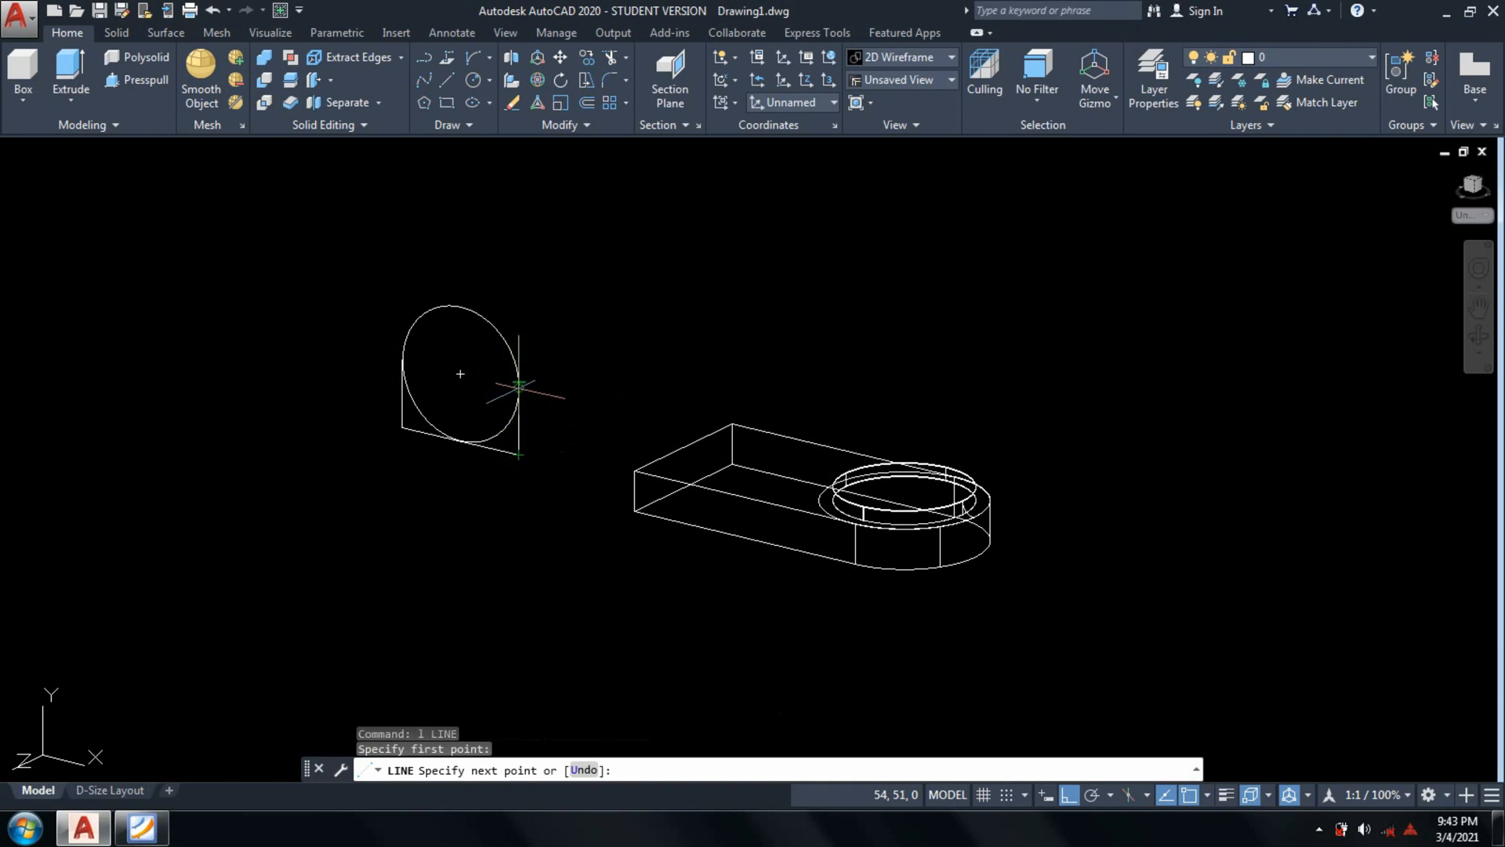
left_click(519, 385)
key("Return")
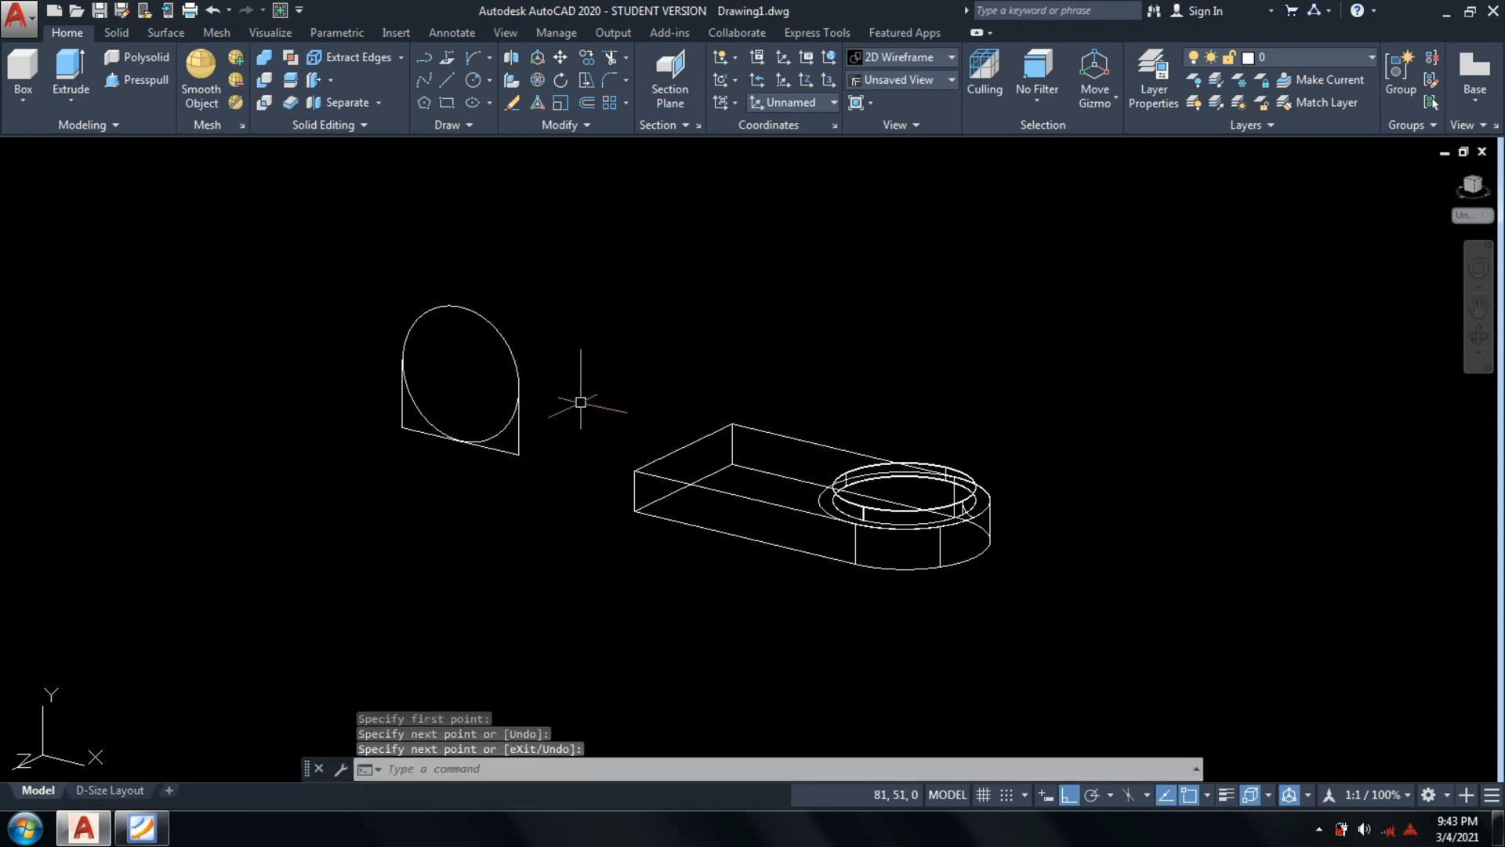
Trim away the lower half of the circle between the two vertical sides to leave a round-topped lug profile.
scroll(524, 420, "up", 5)
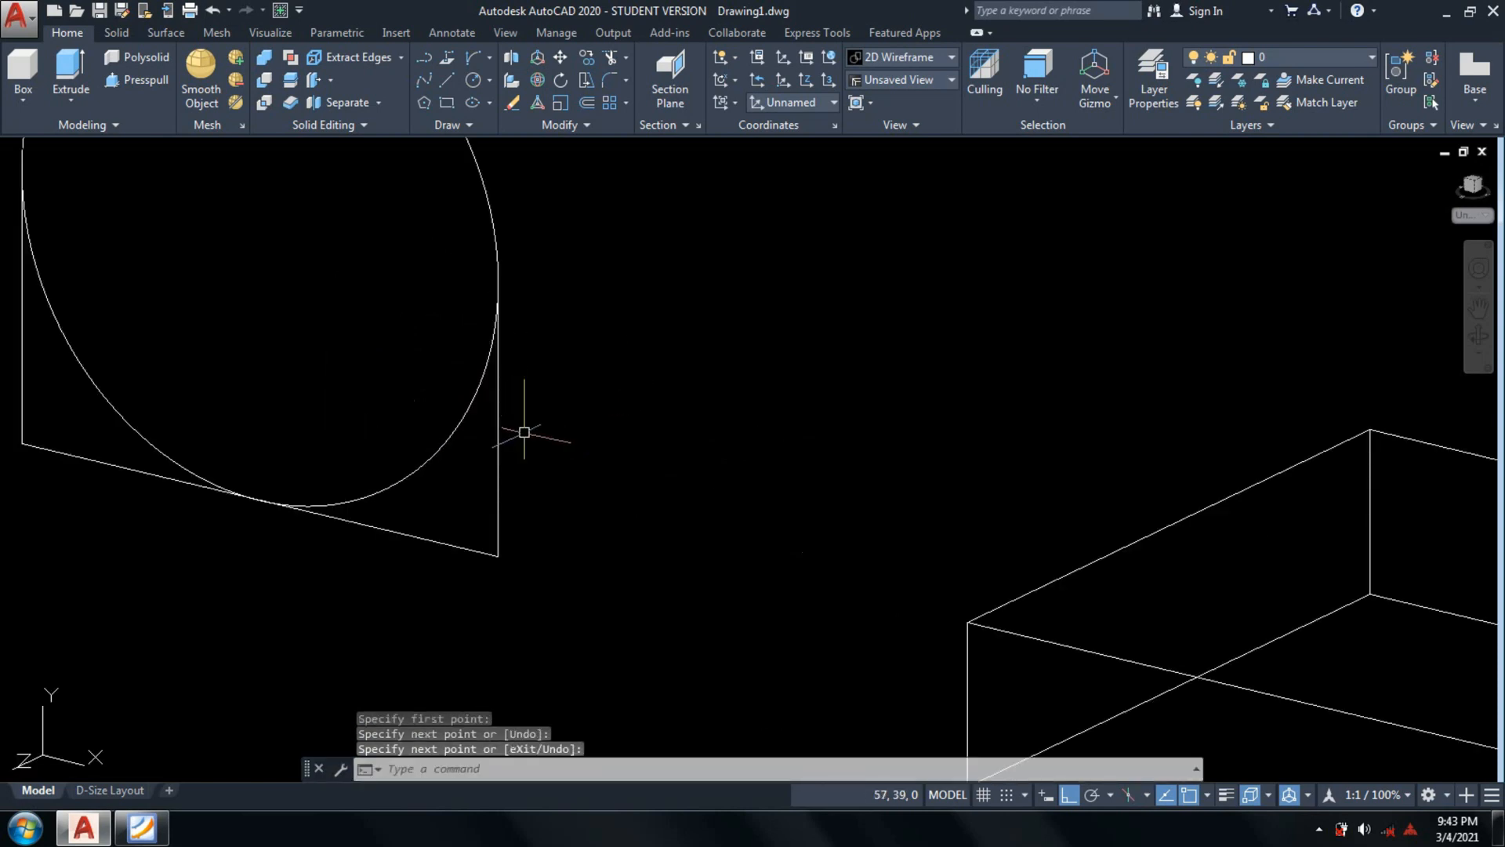
scroll(550, 445, "down", 5)
type("tr")
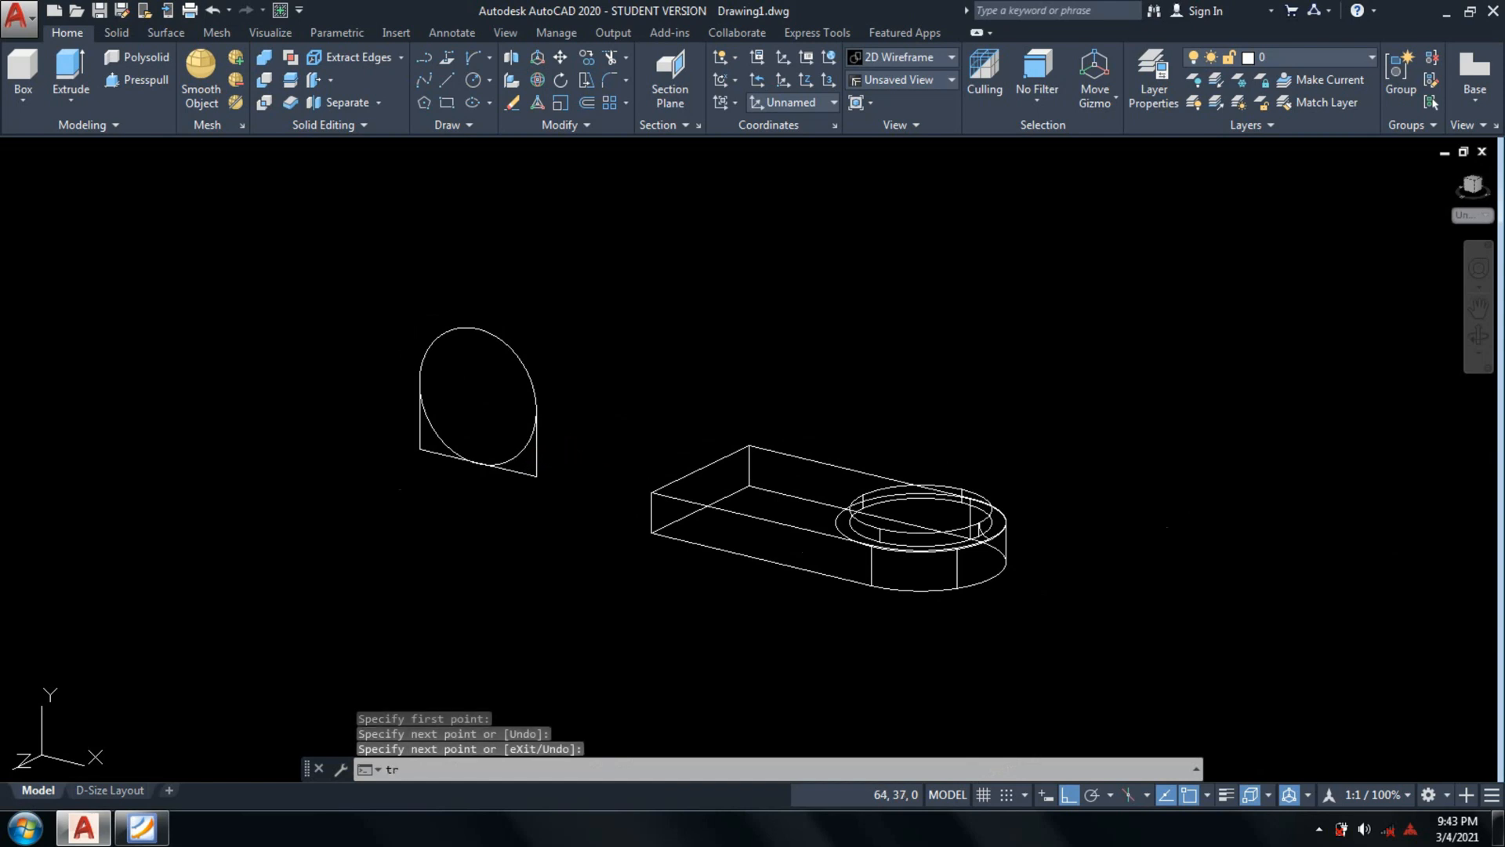
key("Return")
left_click(434, 435)
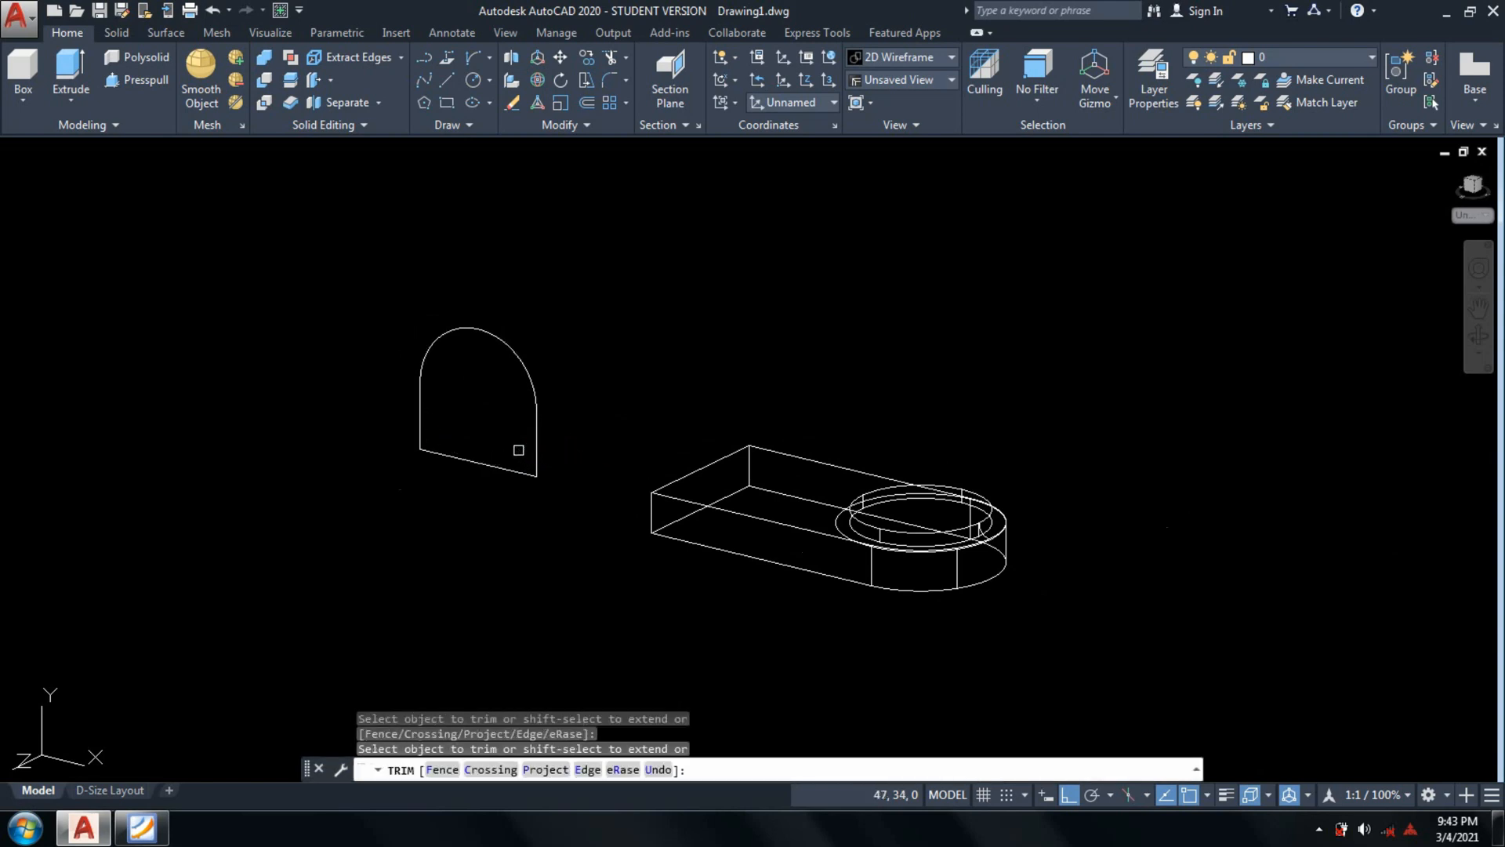
key("Return")
Convert the arc, both vertical sides and the base line of the lug profile into one region.
type("re")
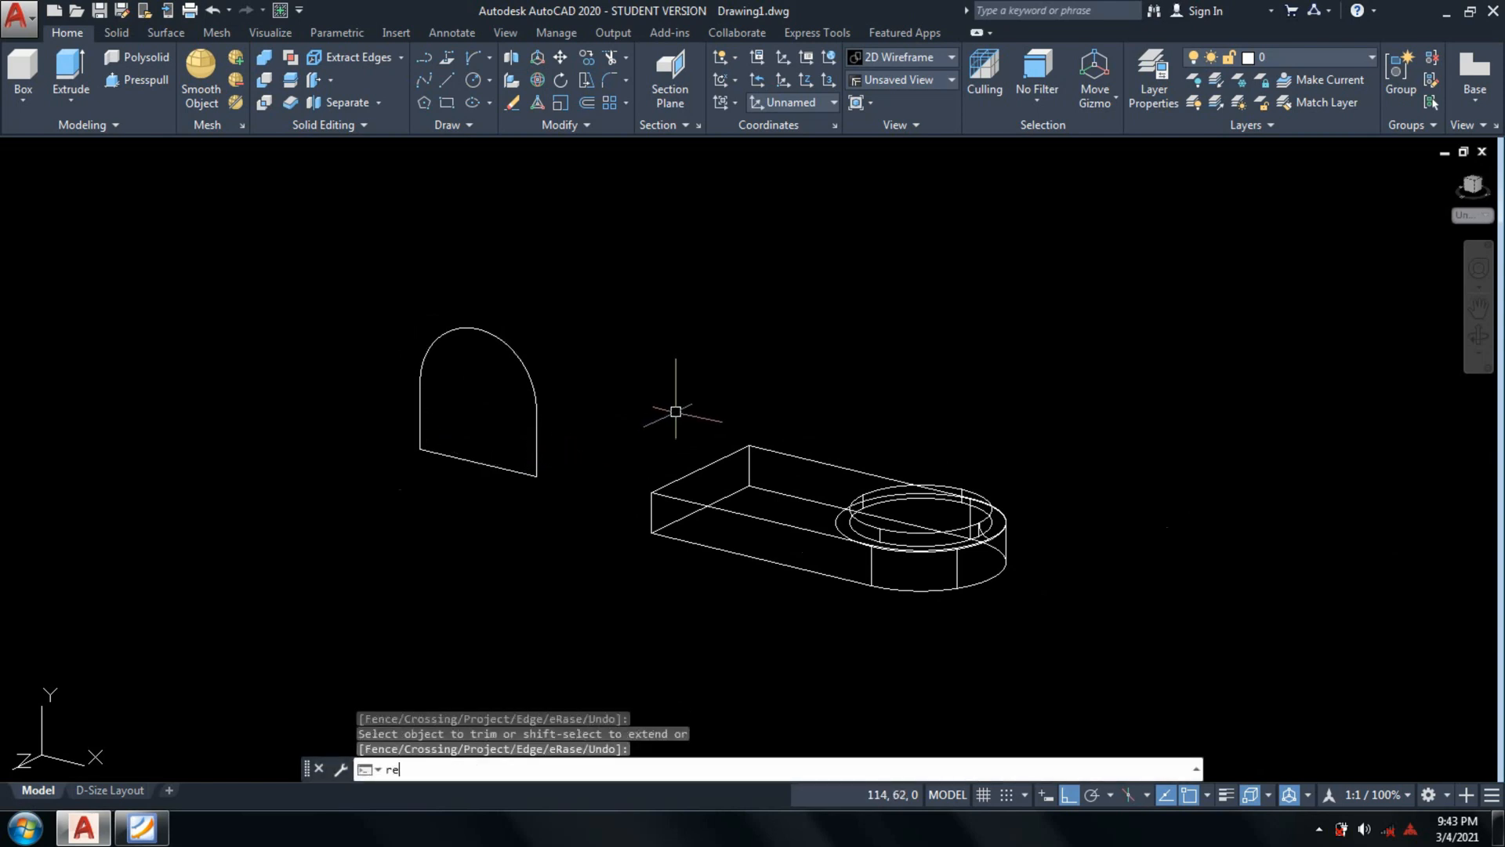
type("g")
key("Return")
left_click(569, 290)
left_click(435, 441)
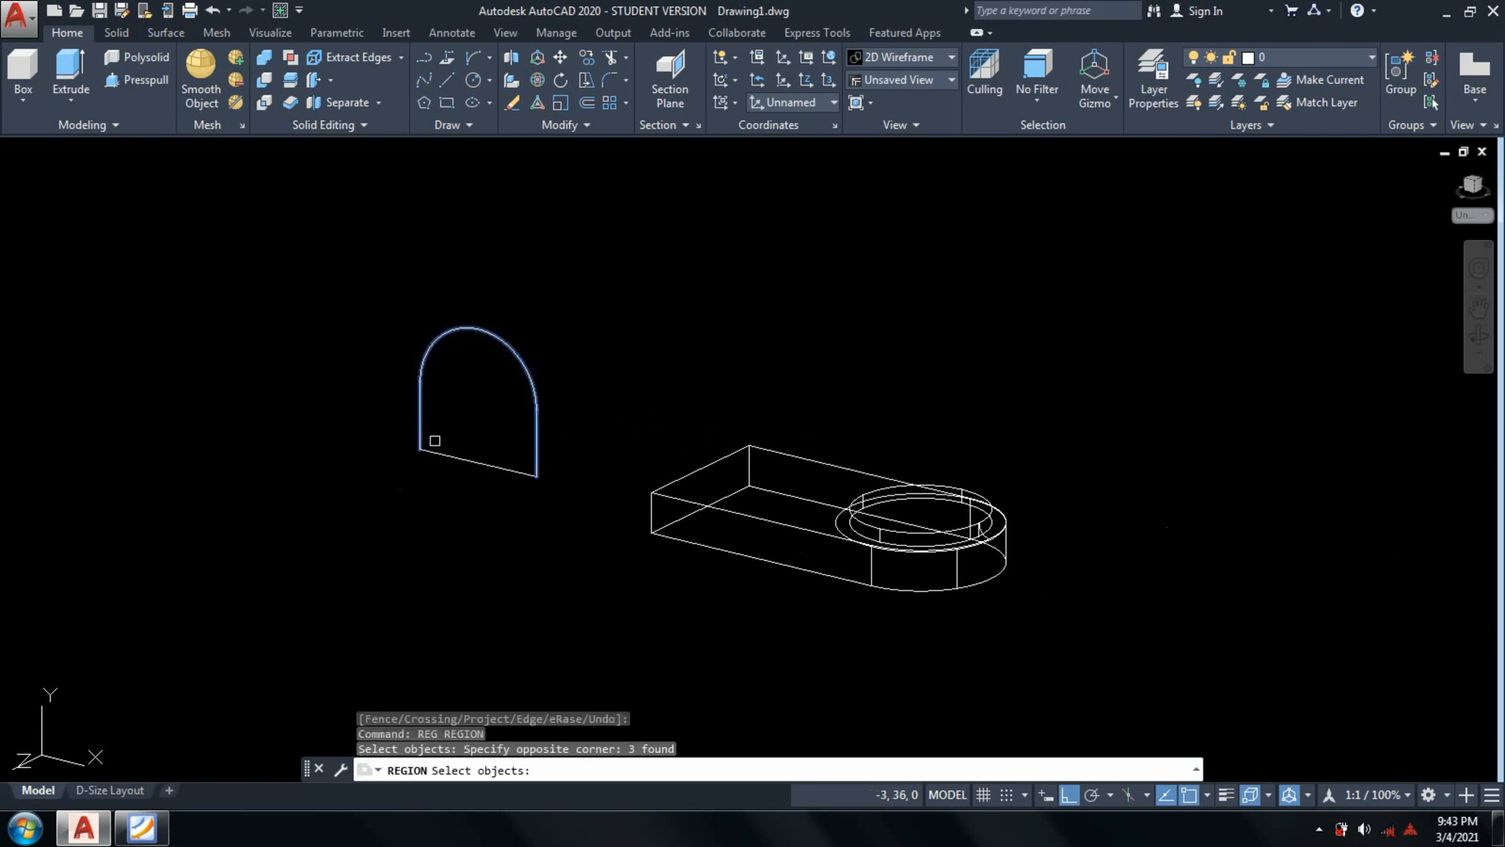
key("Return")
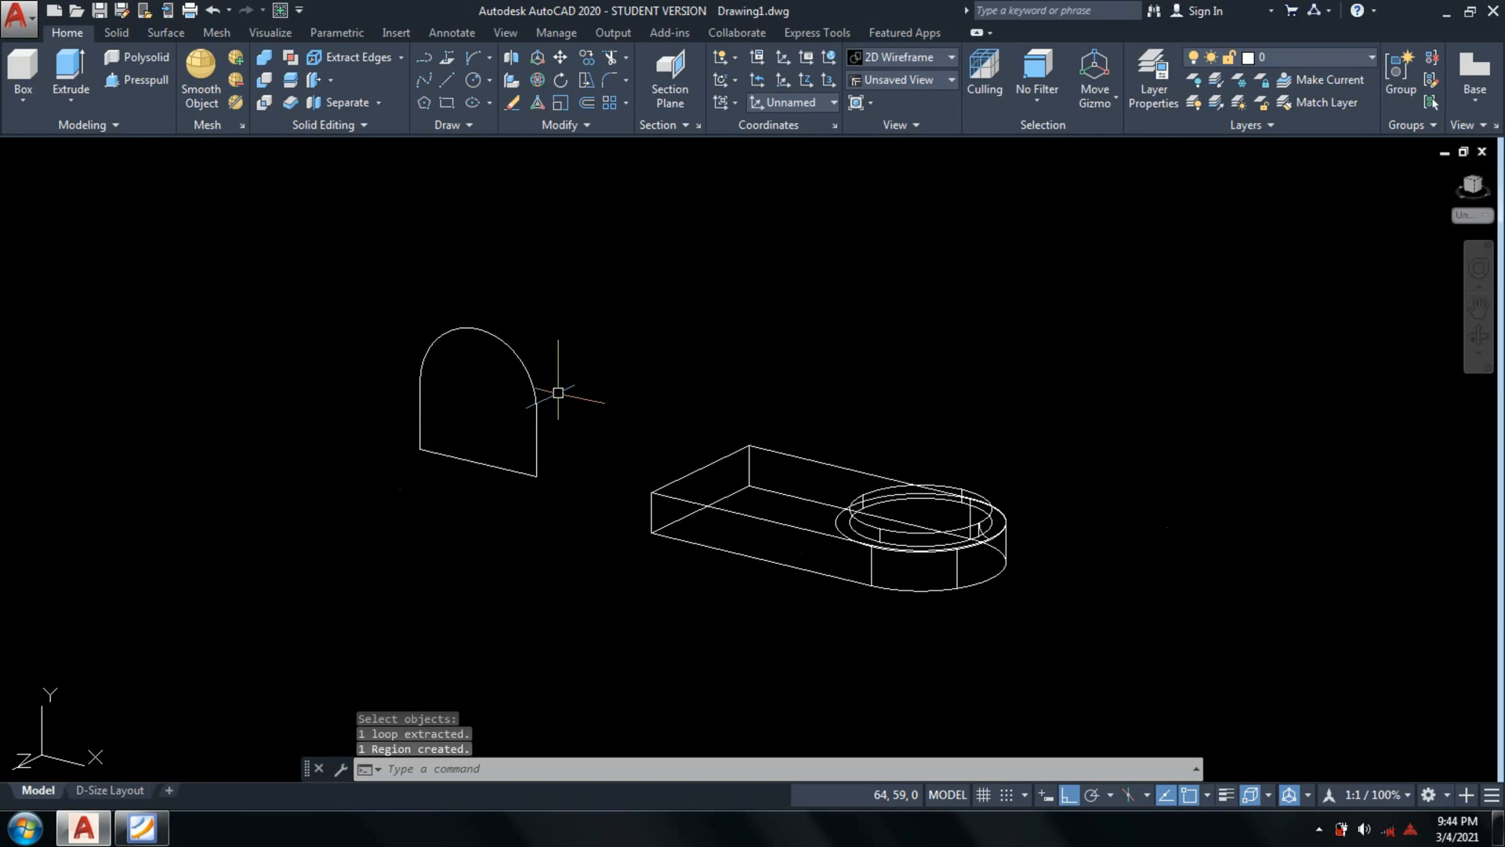
Extrude the round-topped lug region 15 mm towards the front of the pictorial view.
type("ext")
key("Return")
left_click(558, 314)
left_click(384, 476)
key("Return")
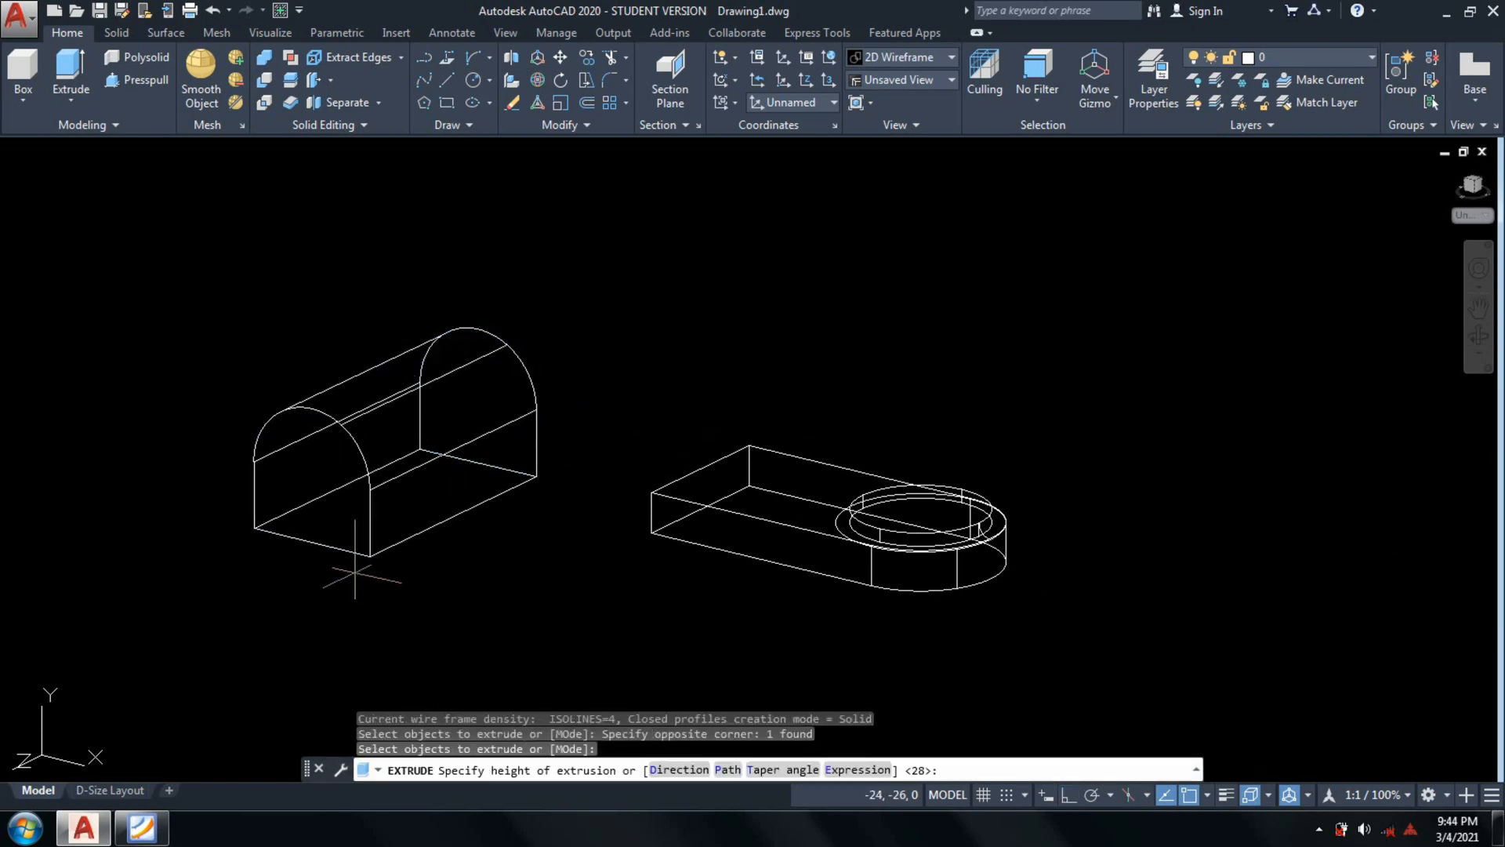
type("15")
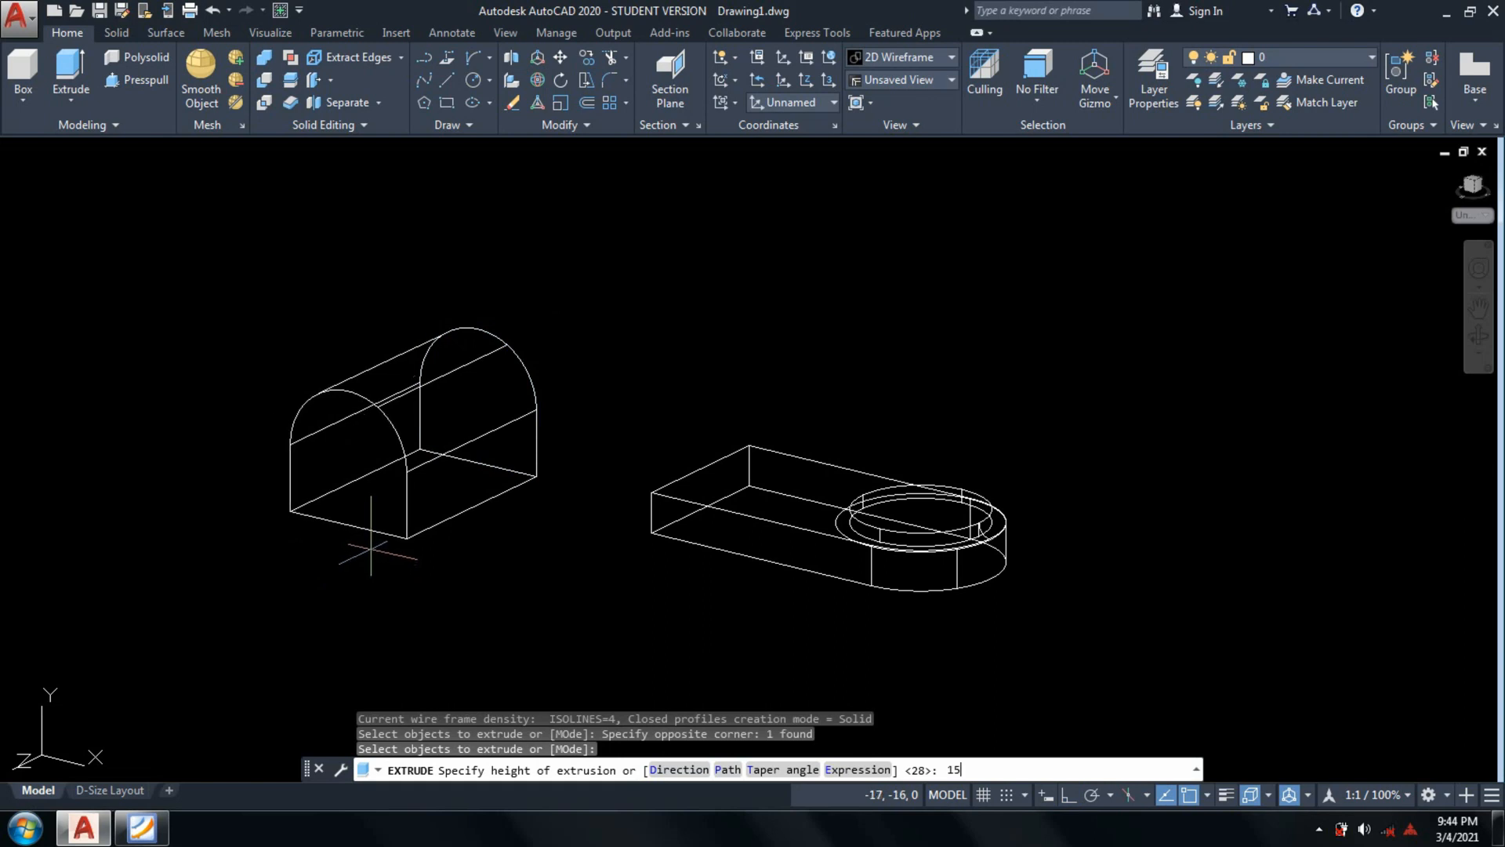
key("Return")
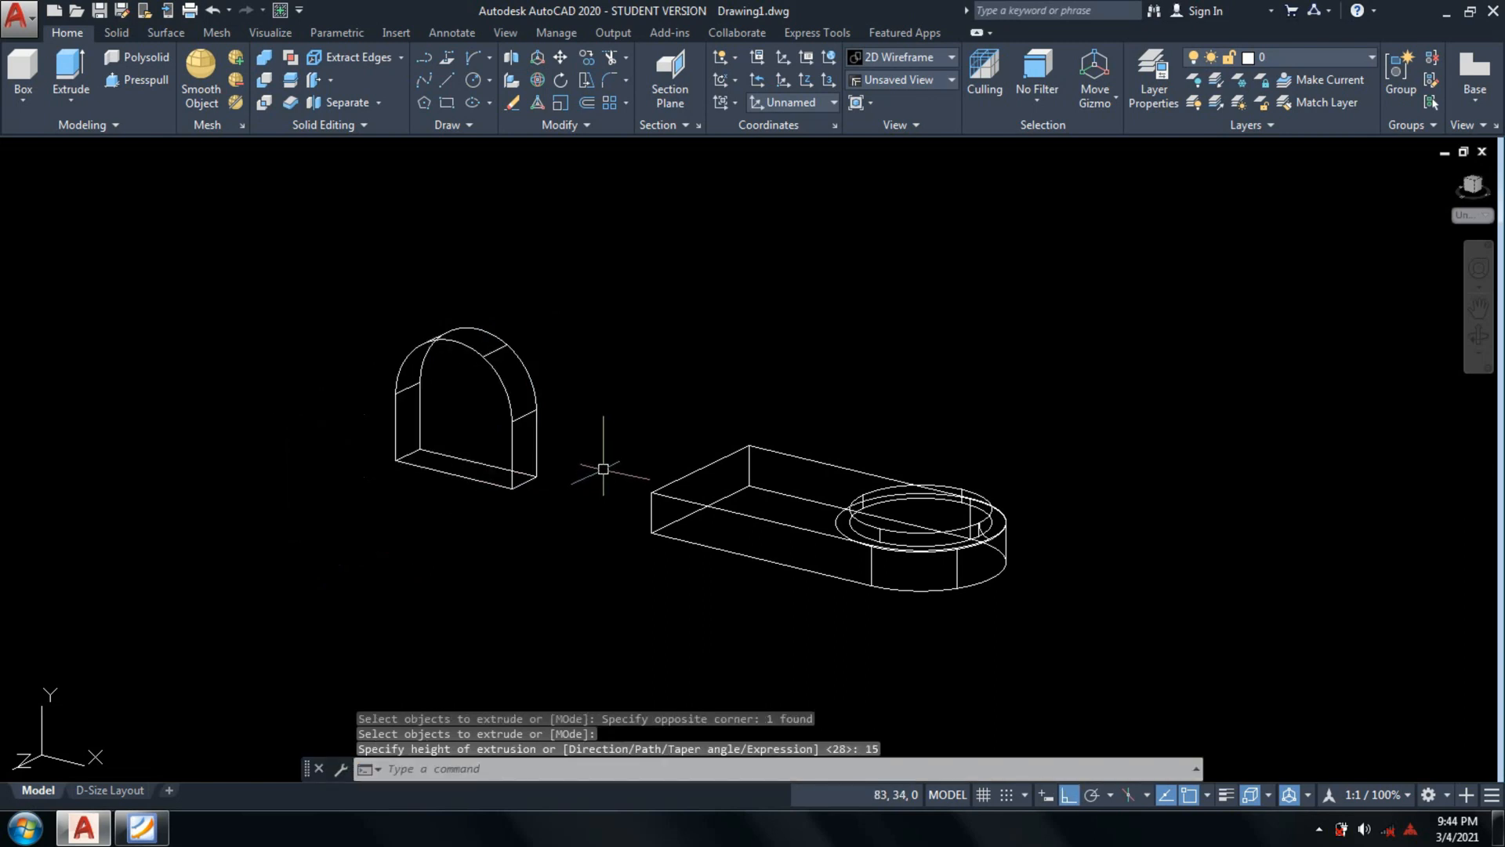
In the plan view of the current UCS, draw a 25 mm radius circle concentric with the lug's rounded top.
type("p")
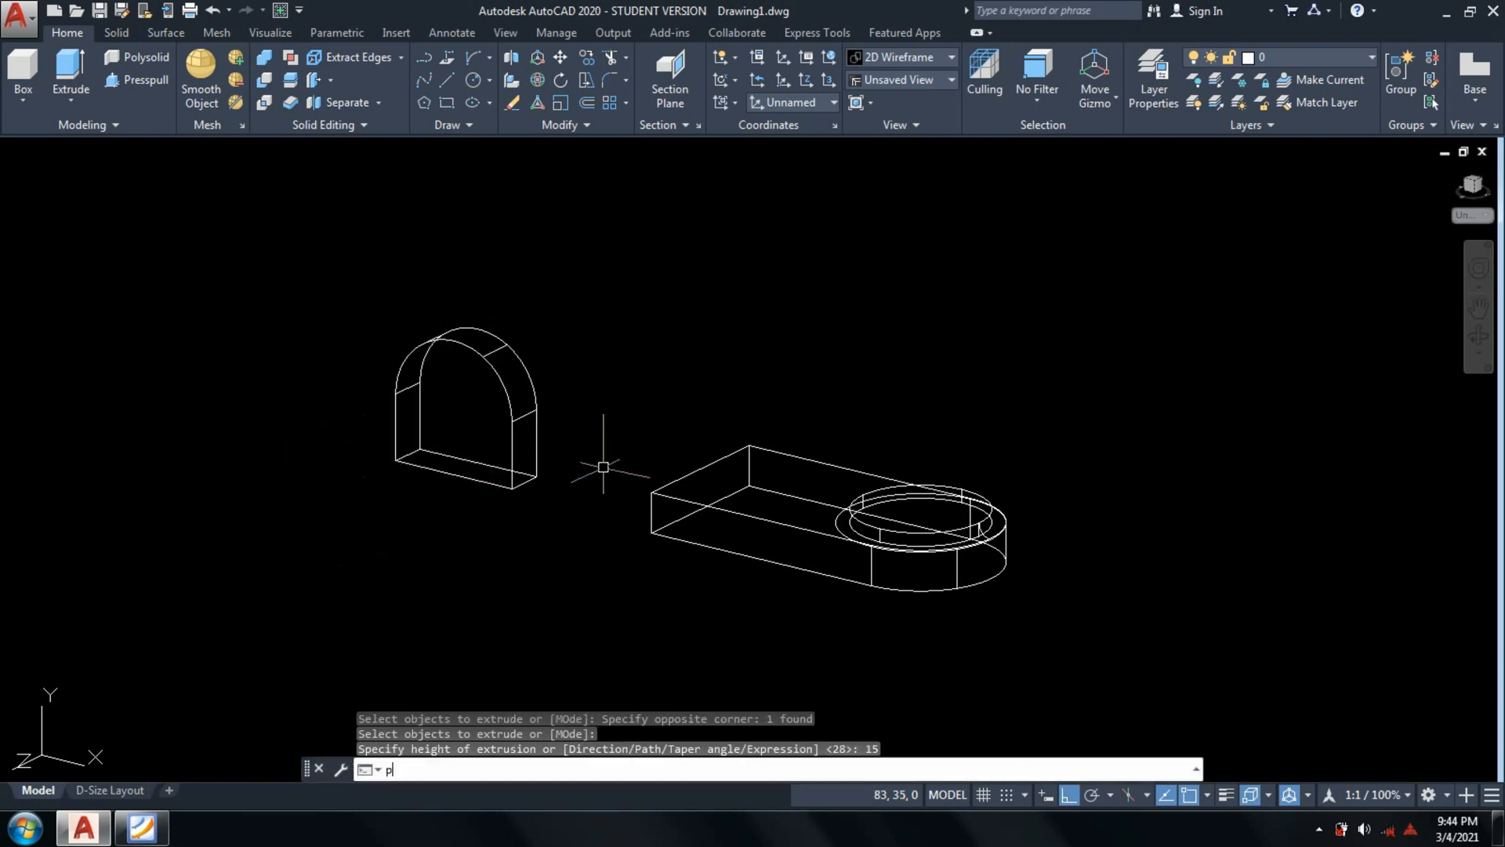
type("lan")
key("Return")
key("Return")
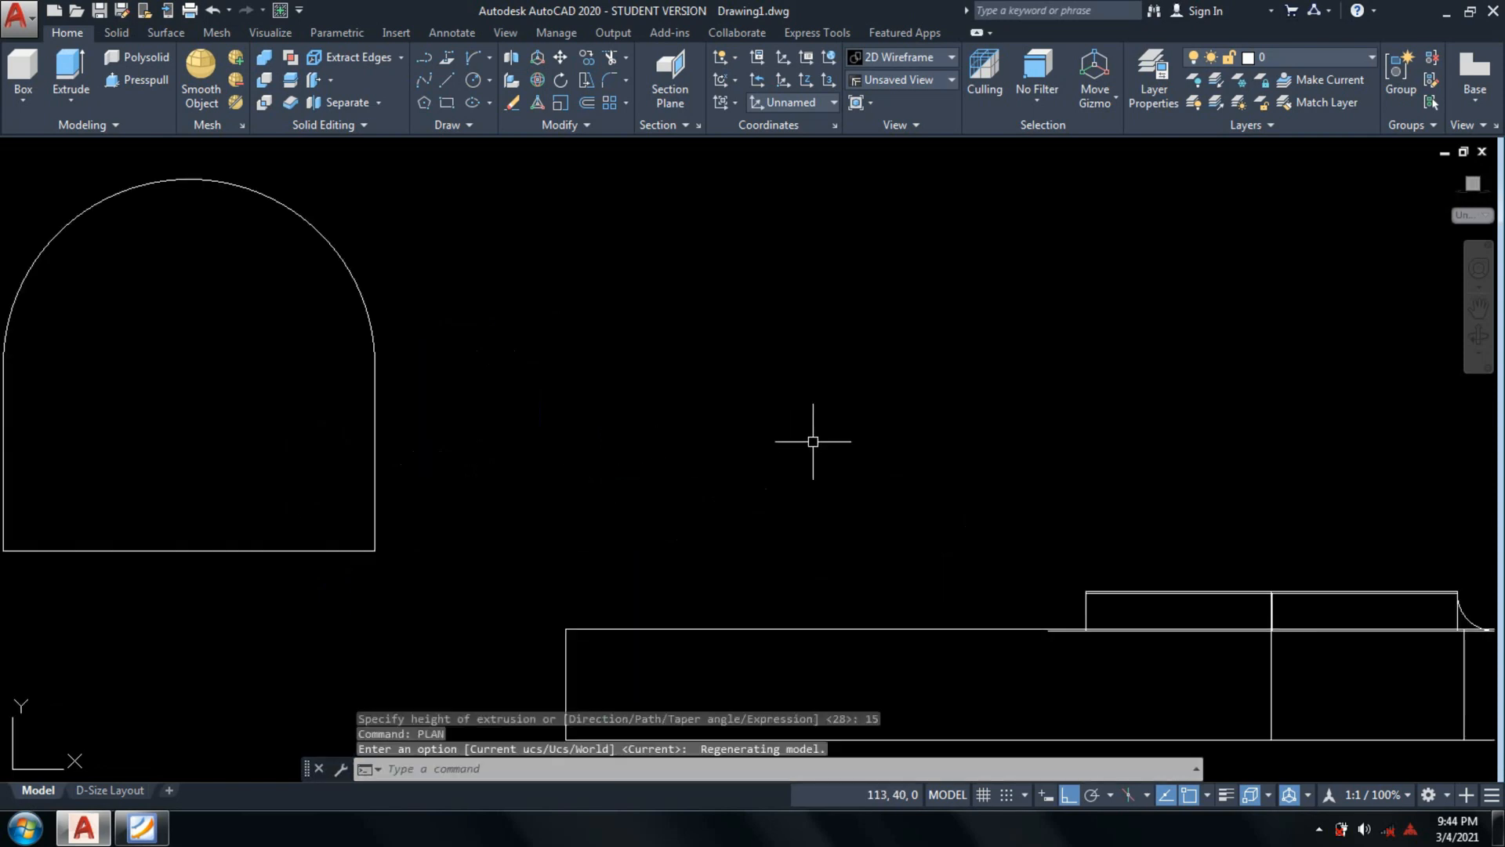
type("c")
key("Return")
scroll(411, 242, "down", 2)
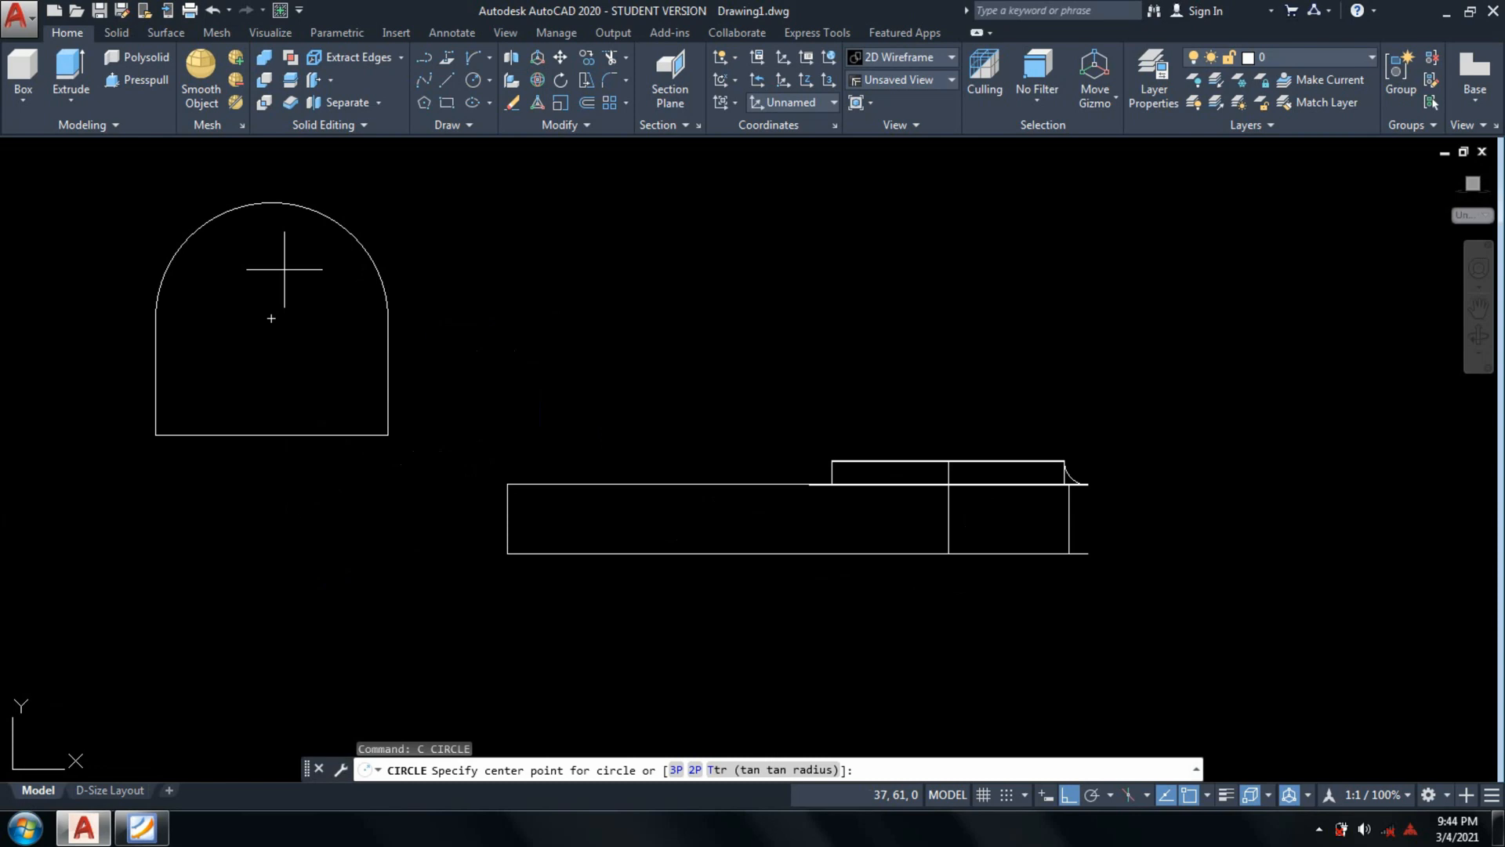
left_click(271, 318)
type("25")
key("Return")
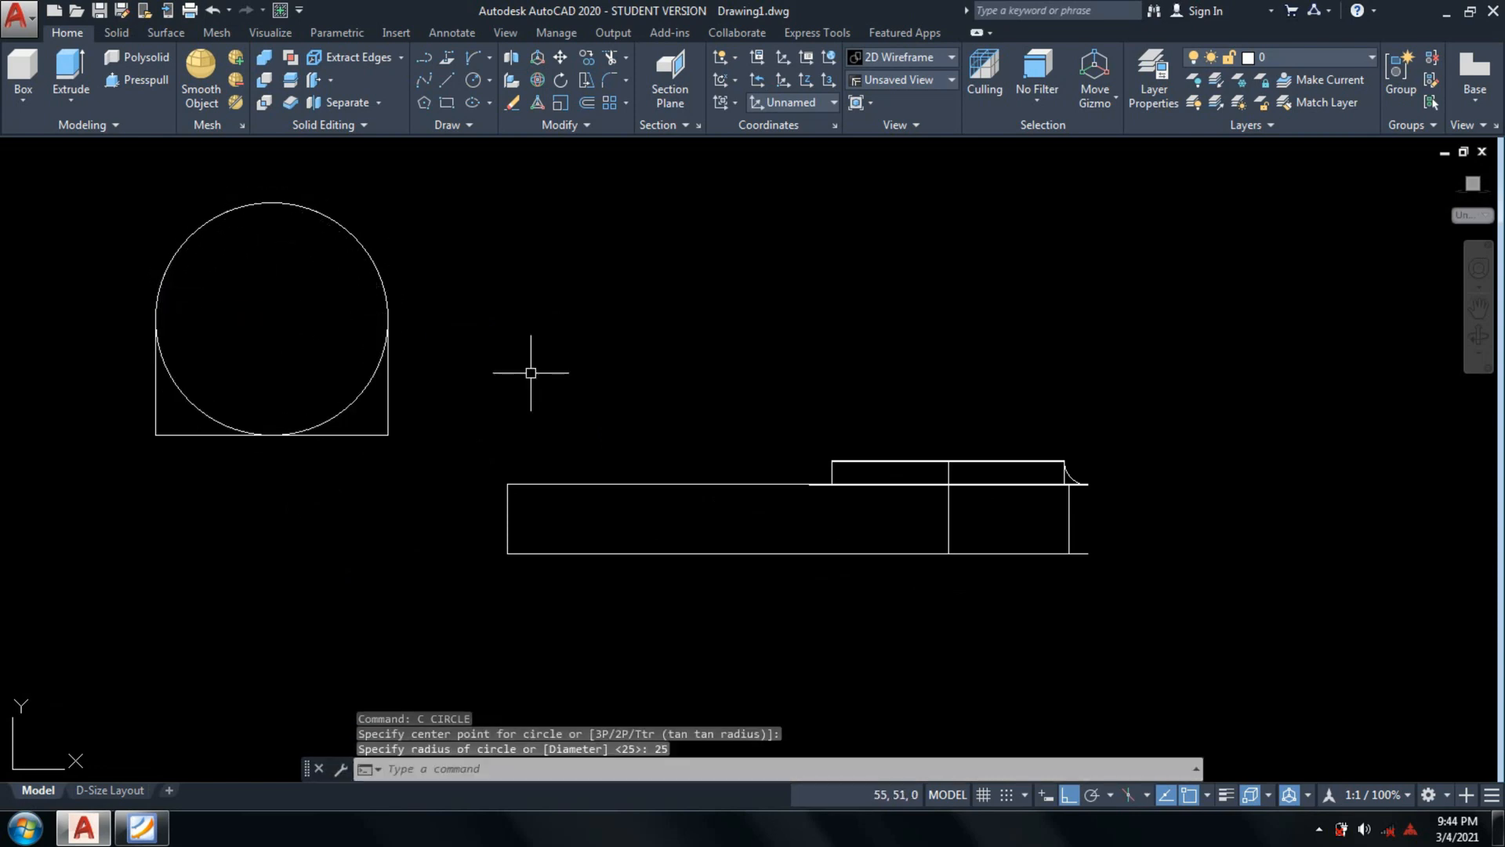
In a pictorial view, extrude the 25 mm radius circle 20 mm towards the front, in the same direction as the lug.
scroll(580, 357, "down", 4)
type("3d")
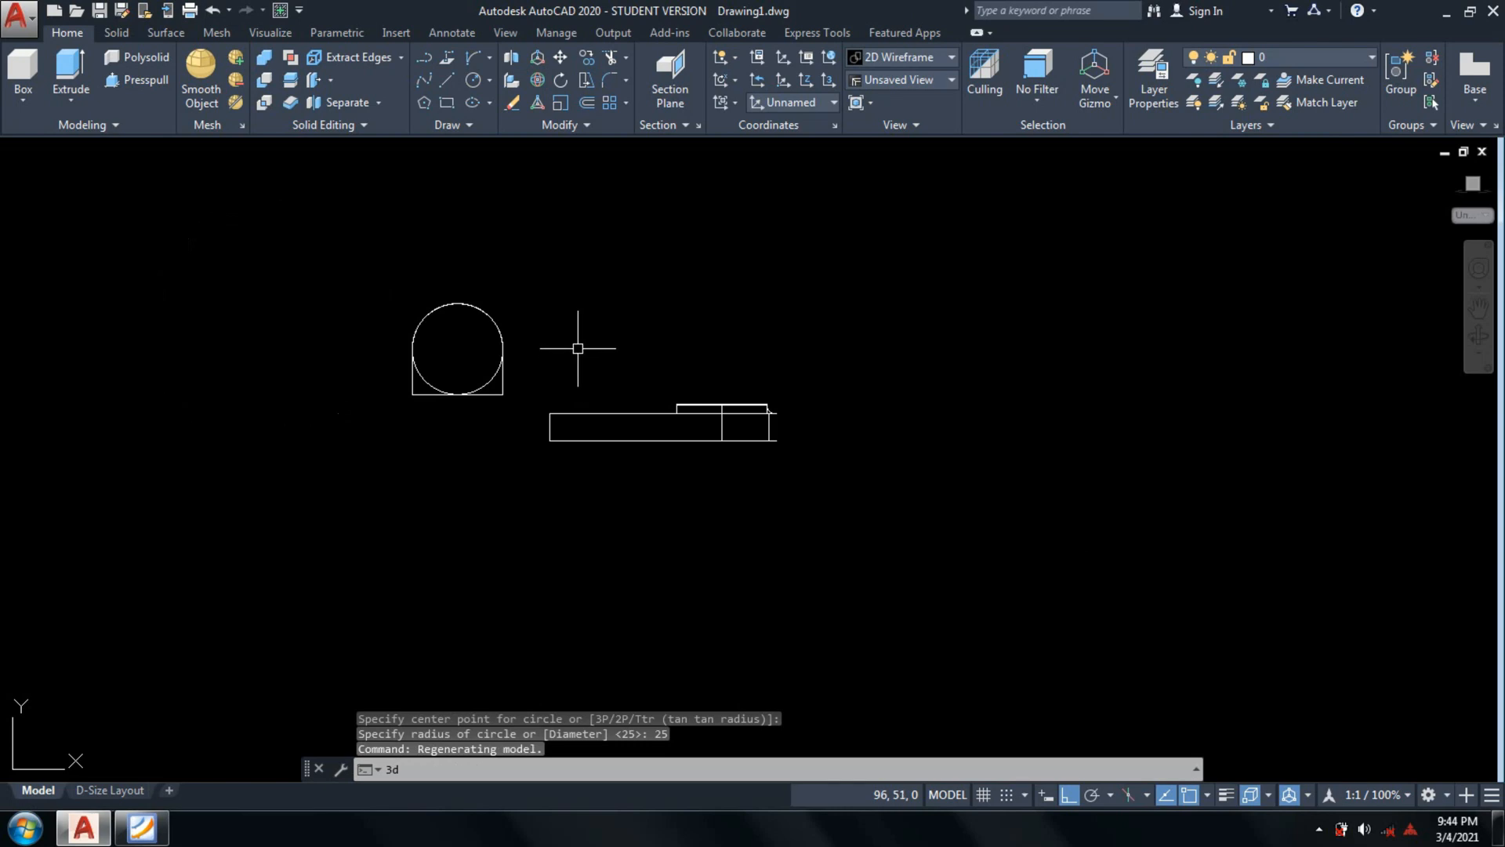
type("o")
key("Return")
mouse_move(615, 326)
left_mouse_down()
mouse_move(581, 365)
mouse_move(508, 396)
left_mouse_up()
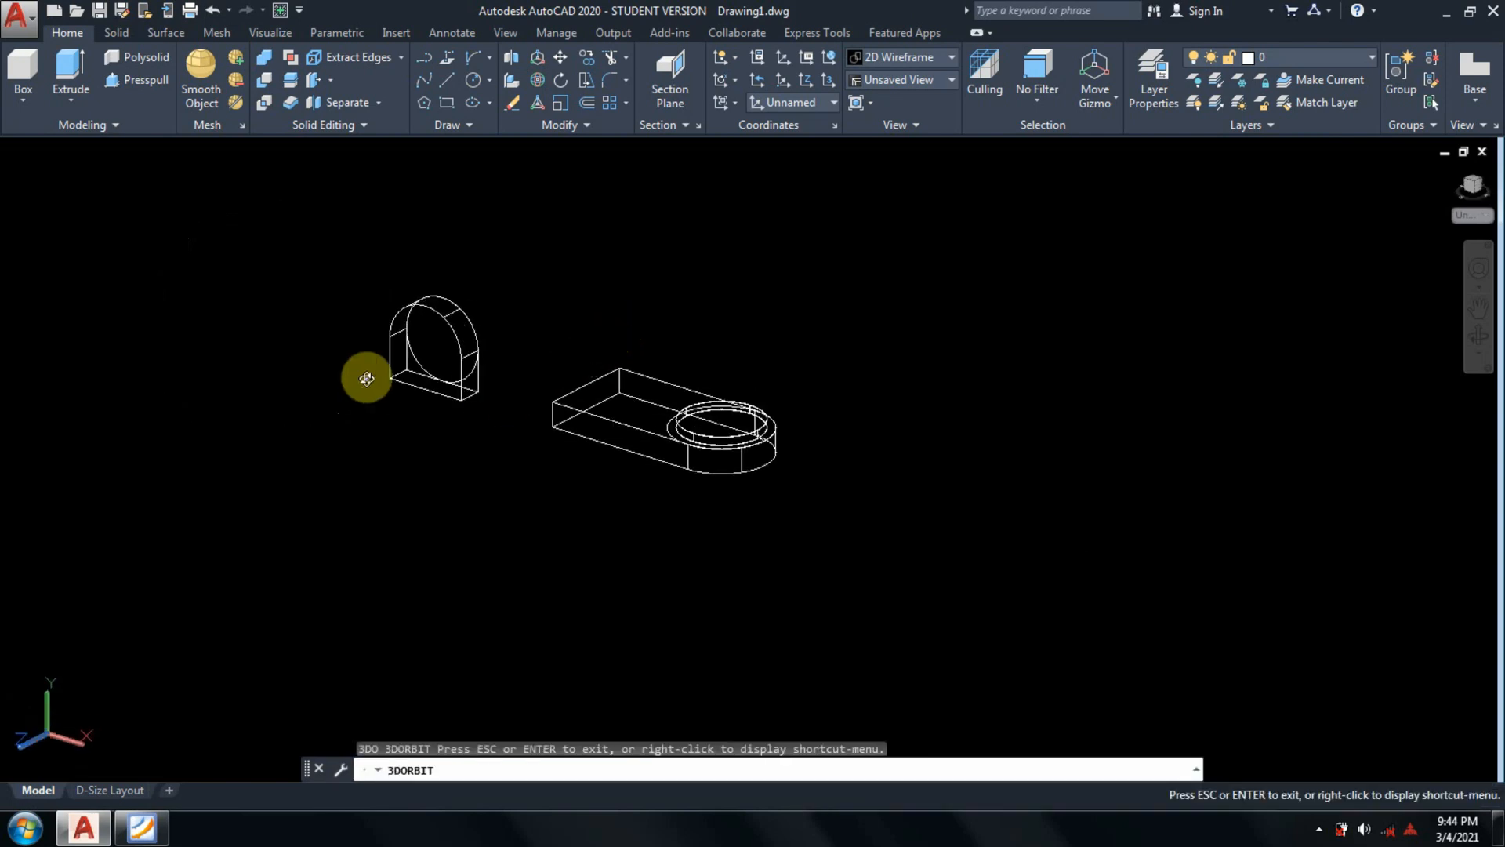
key("Escape")
scroll(382, 377, "up", 2)
scroll(386, 353, "up", 4)
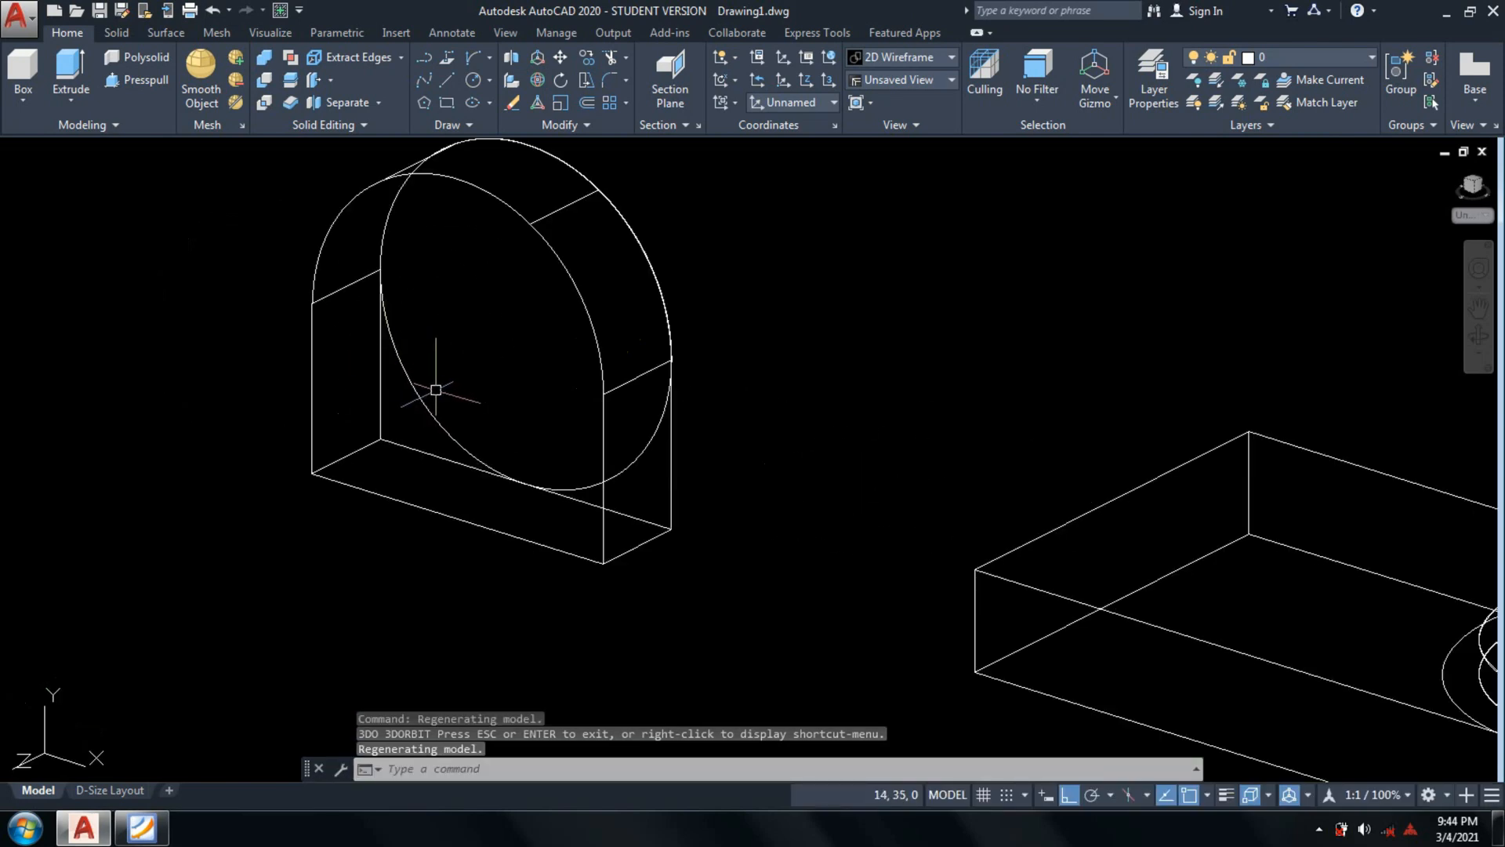
type("ex")
key("Return")
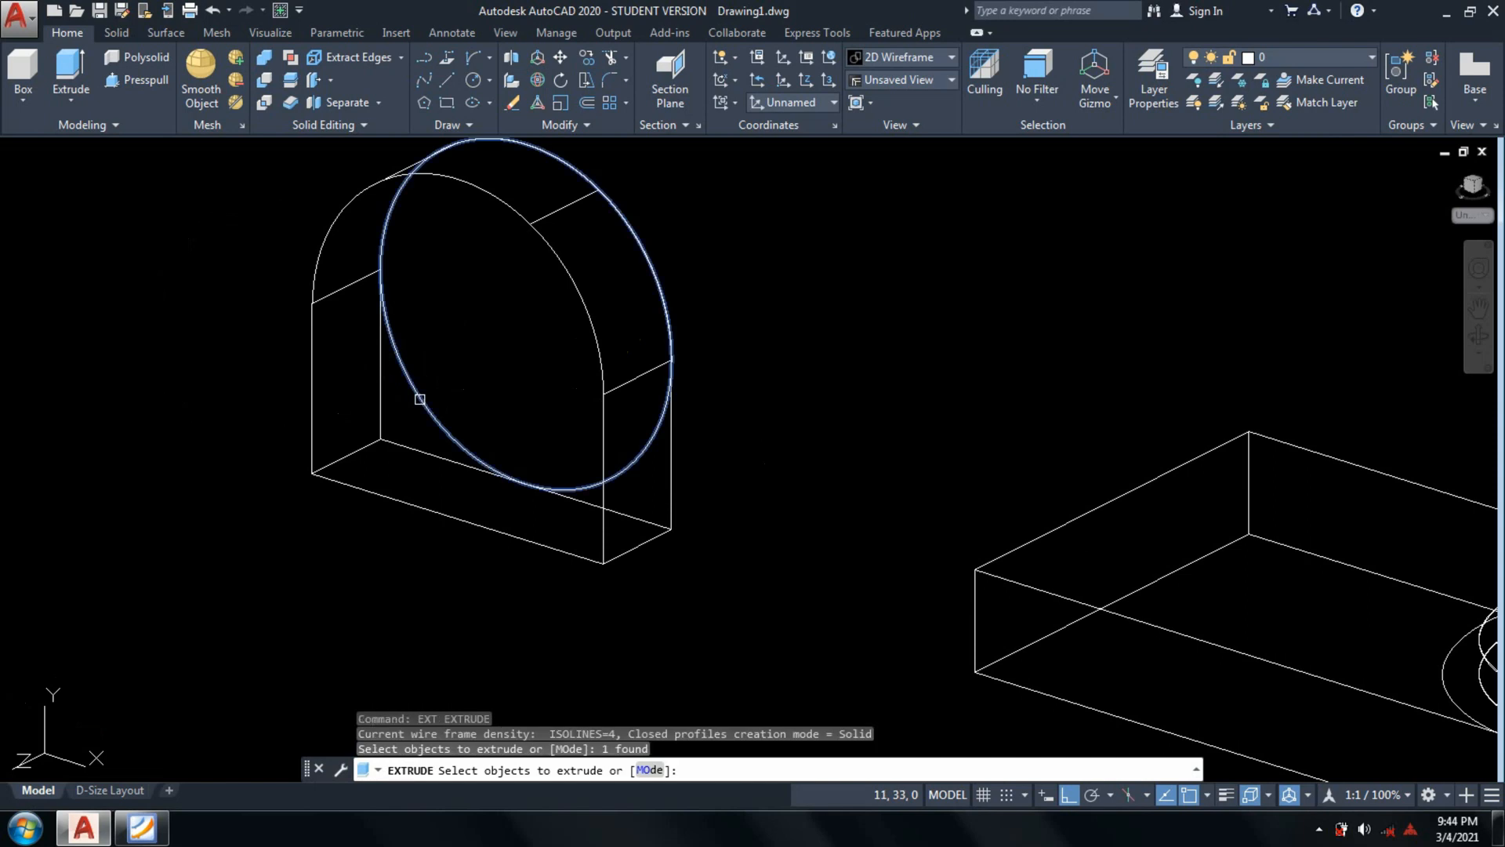
left_click(420, 397)
key("Return")
type("2")
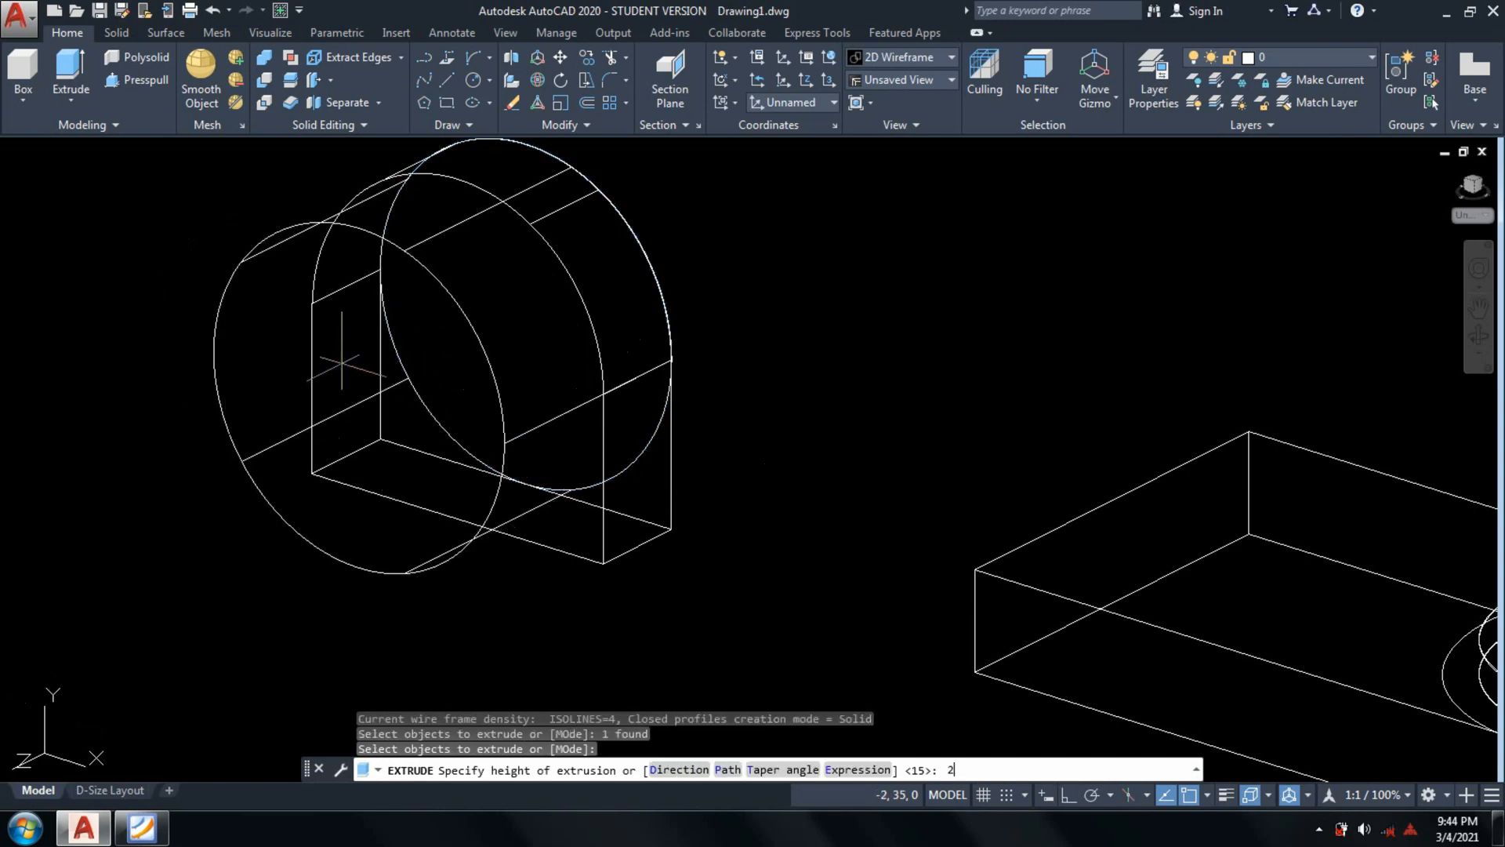
type("0")
key("Return")
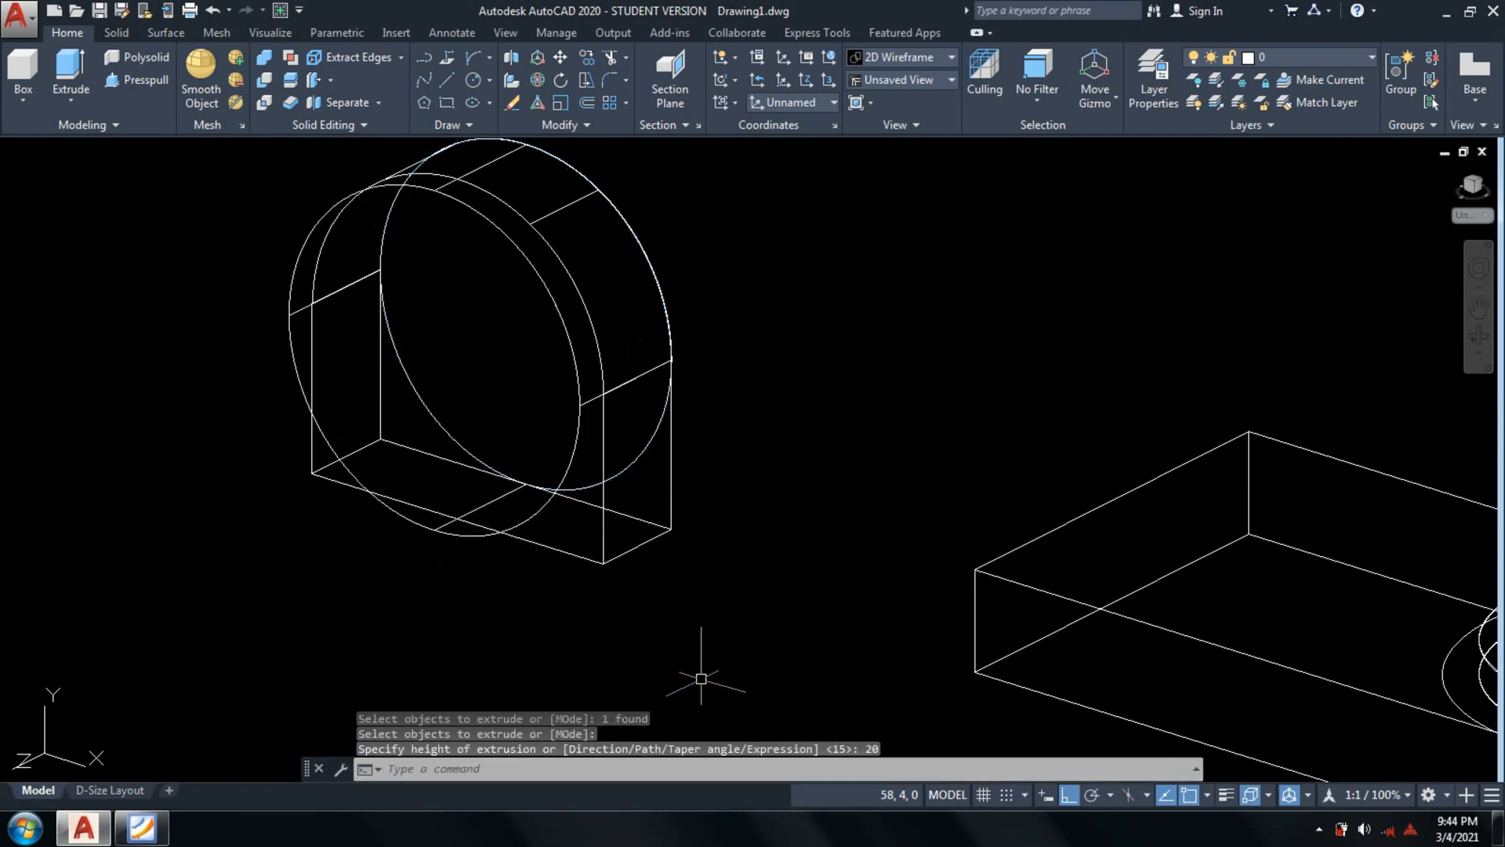
Check the lug's shape in the PDF drawing and unite the round-topped lug and the cylinder into one solid.
left_click(150, 815)
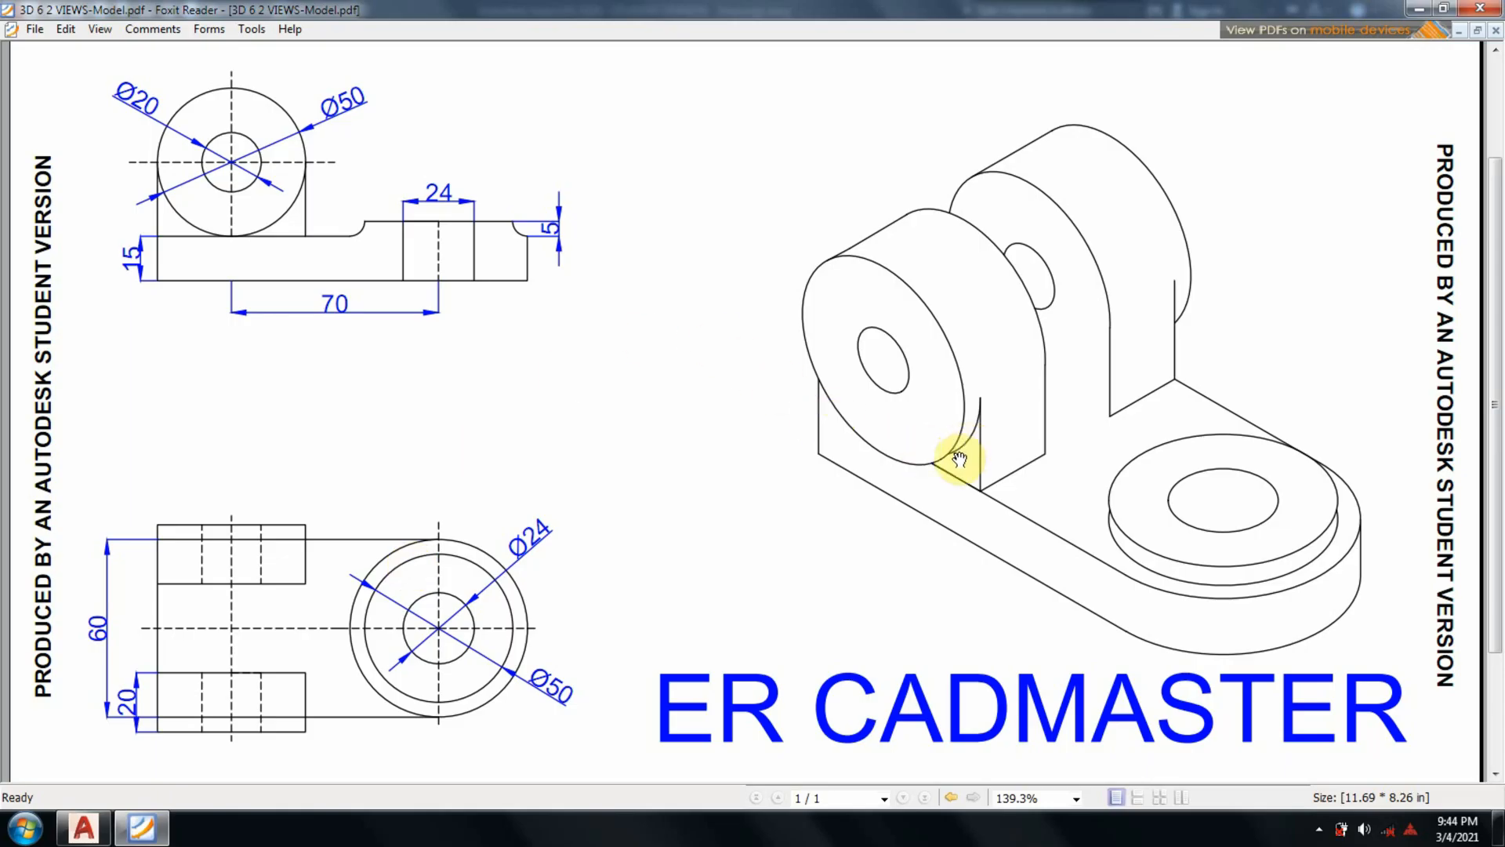
left_click(135, 828)
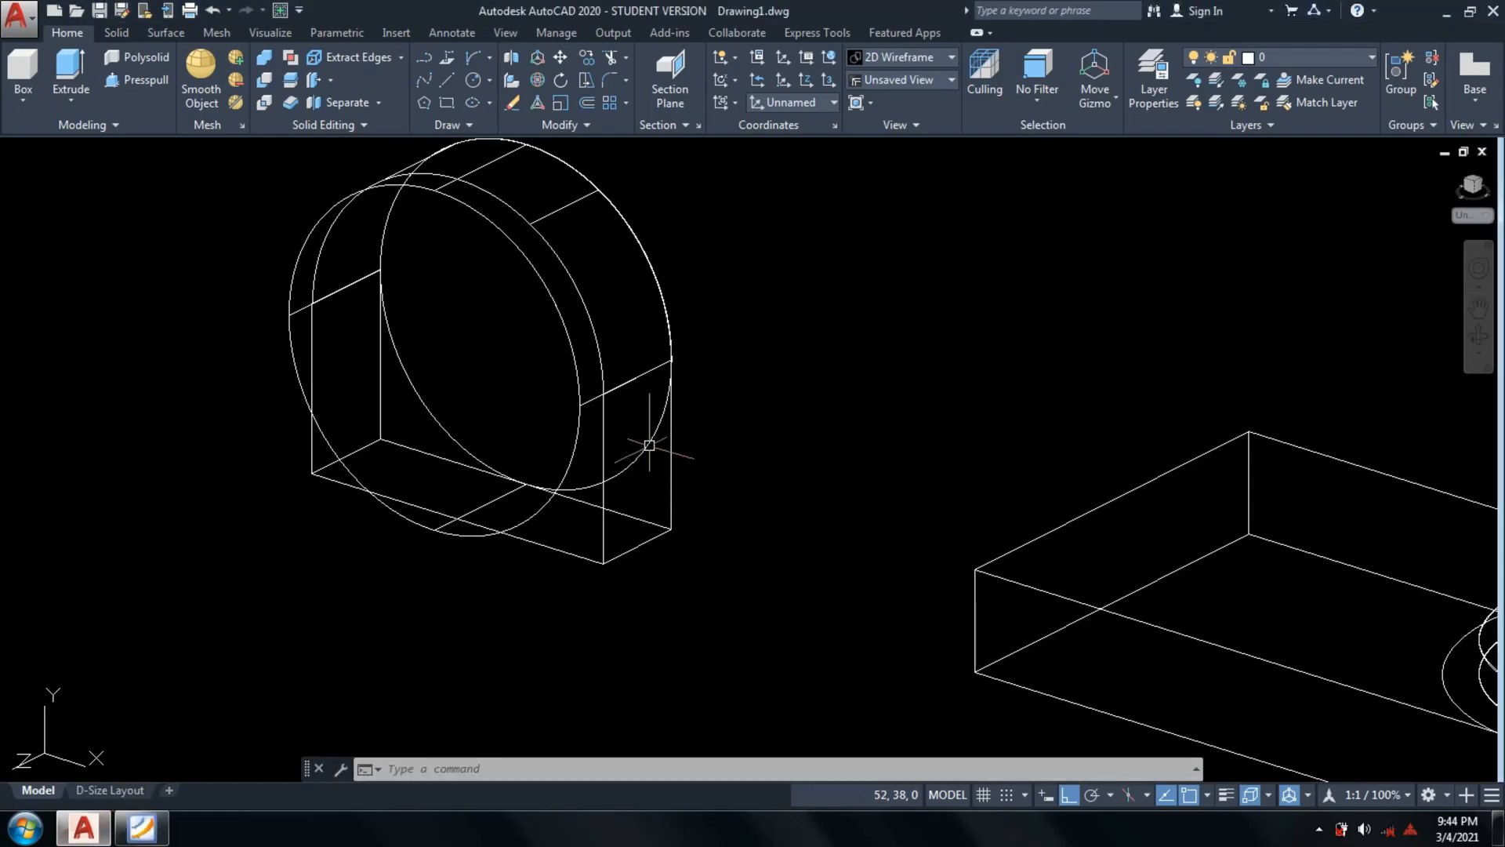
type("union")
key("Return")
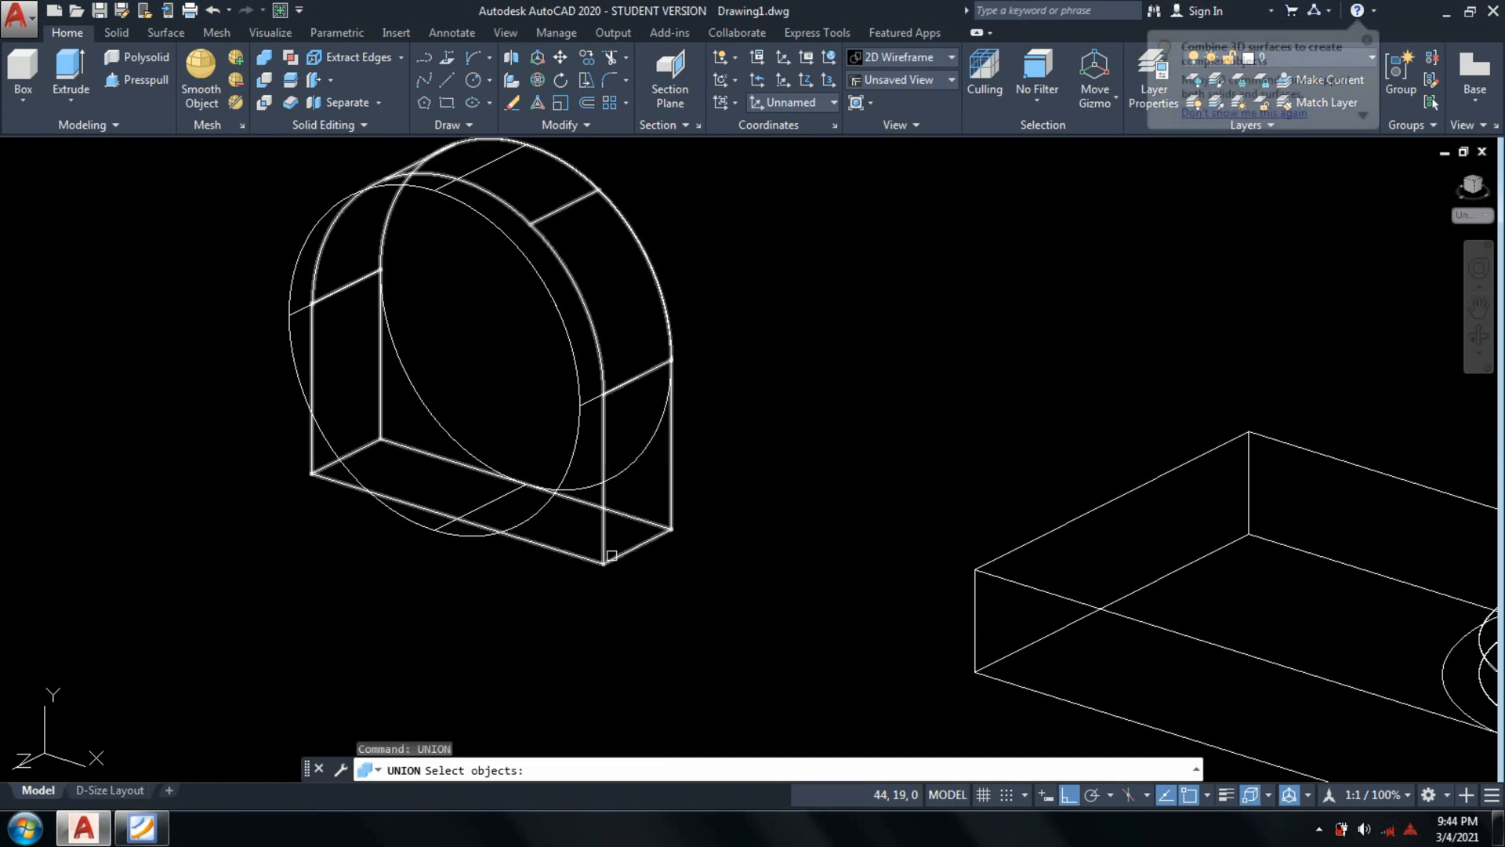
left_click(612, 555)
left_click(550, 505)
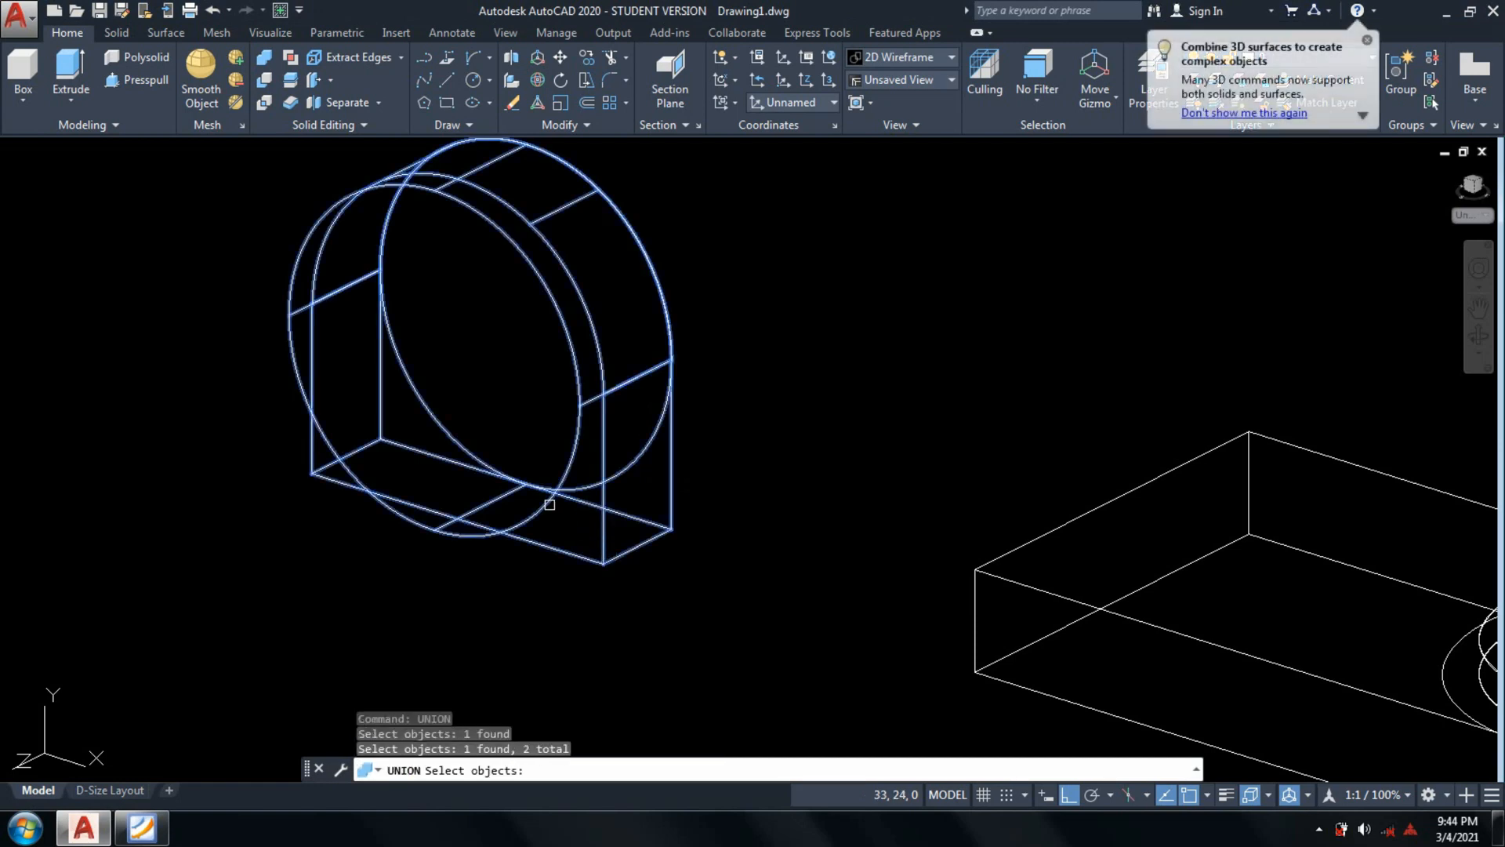
key("Return")
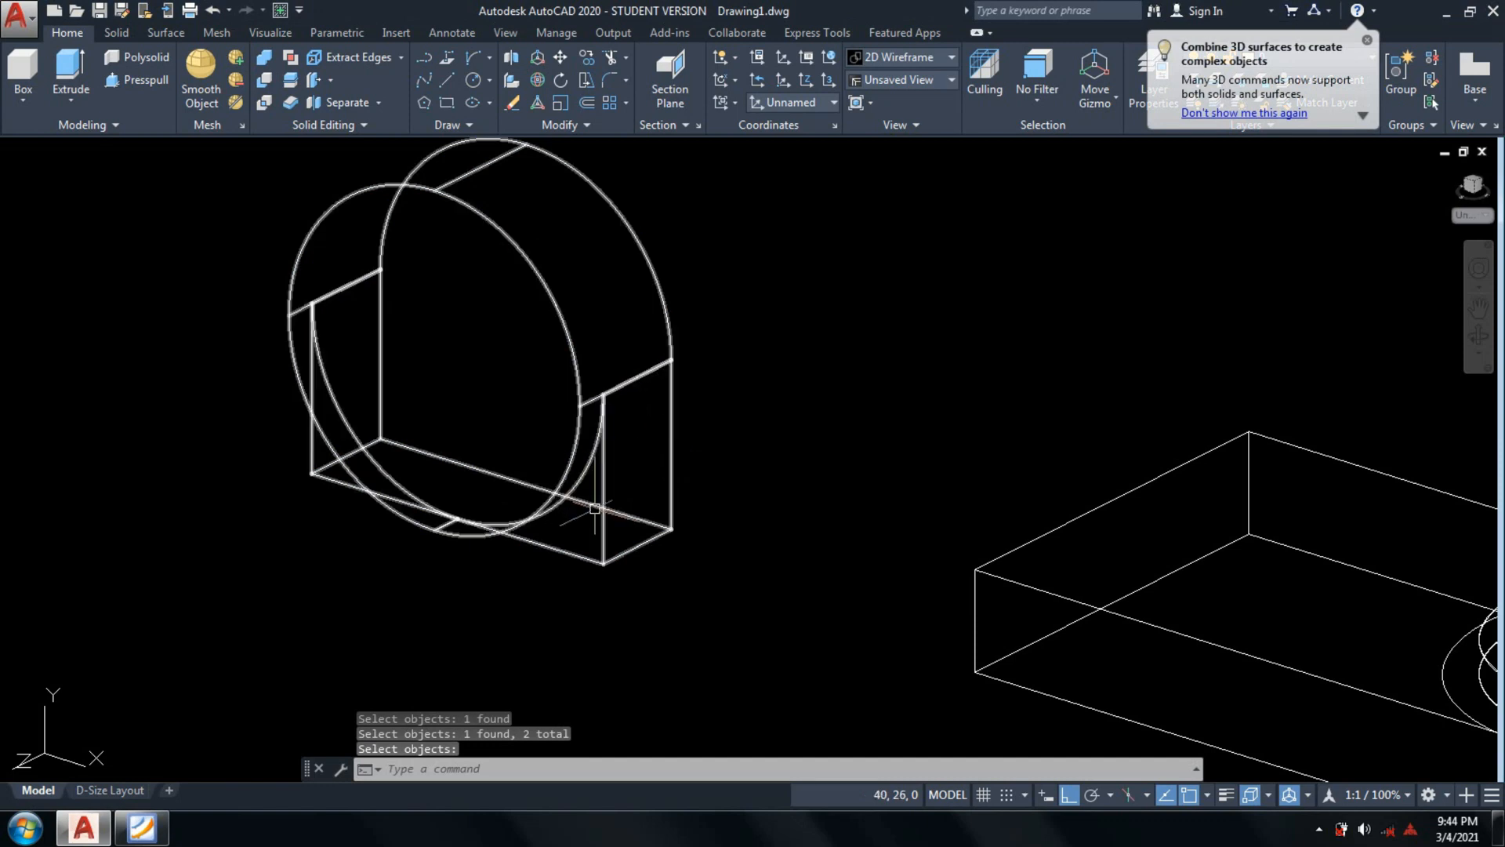
Try to move the united lug by its lower front corner onto the front corner of the base's square end, and undo the move.
scroll(485, 546, "down", 4)
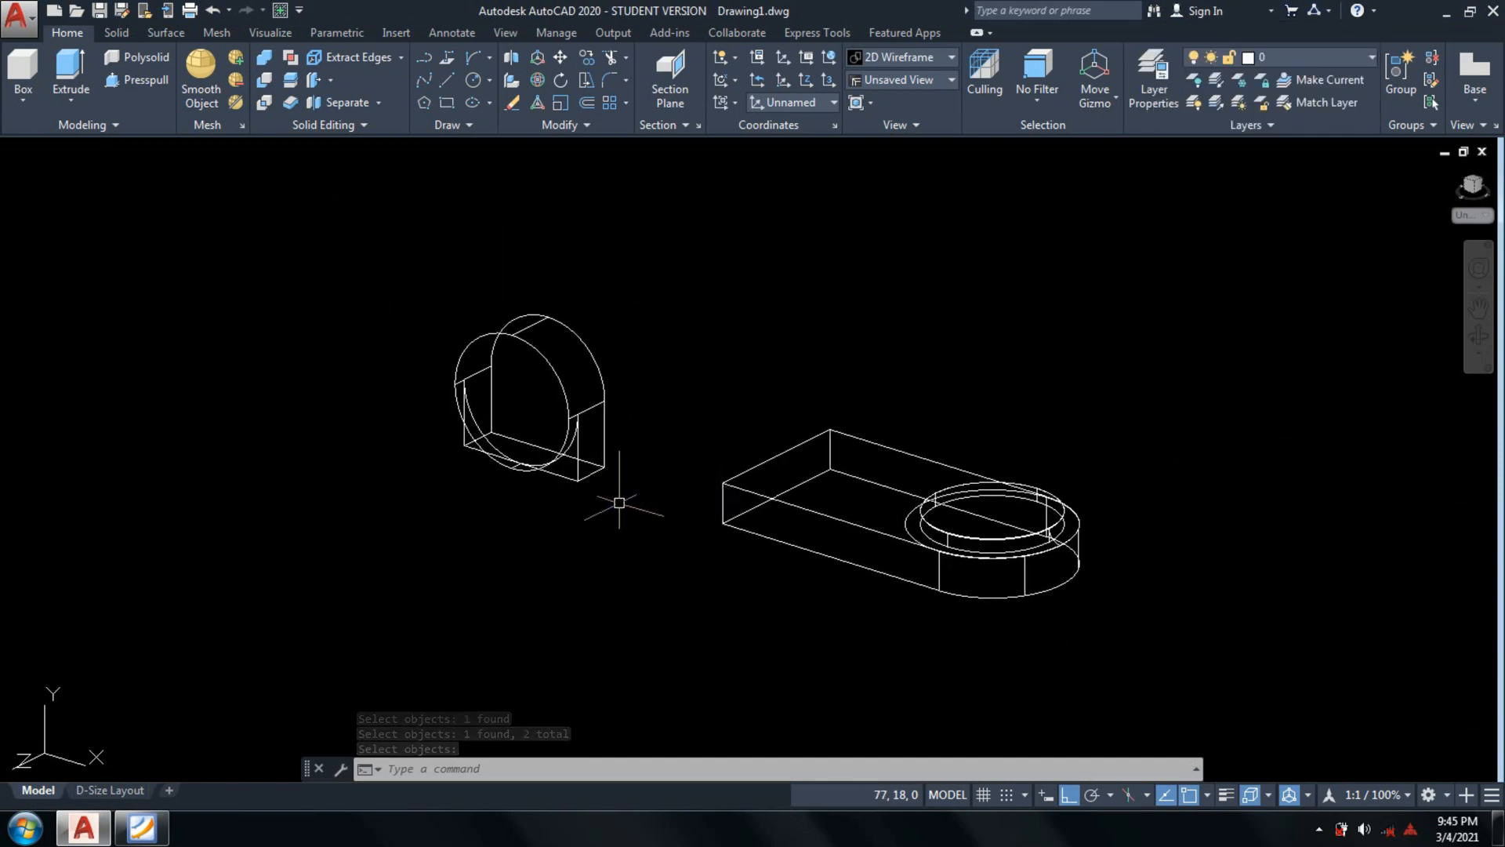
type("m")
key("Return")
left_click(692, 301)
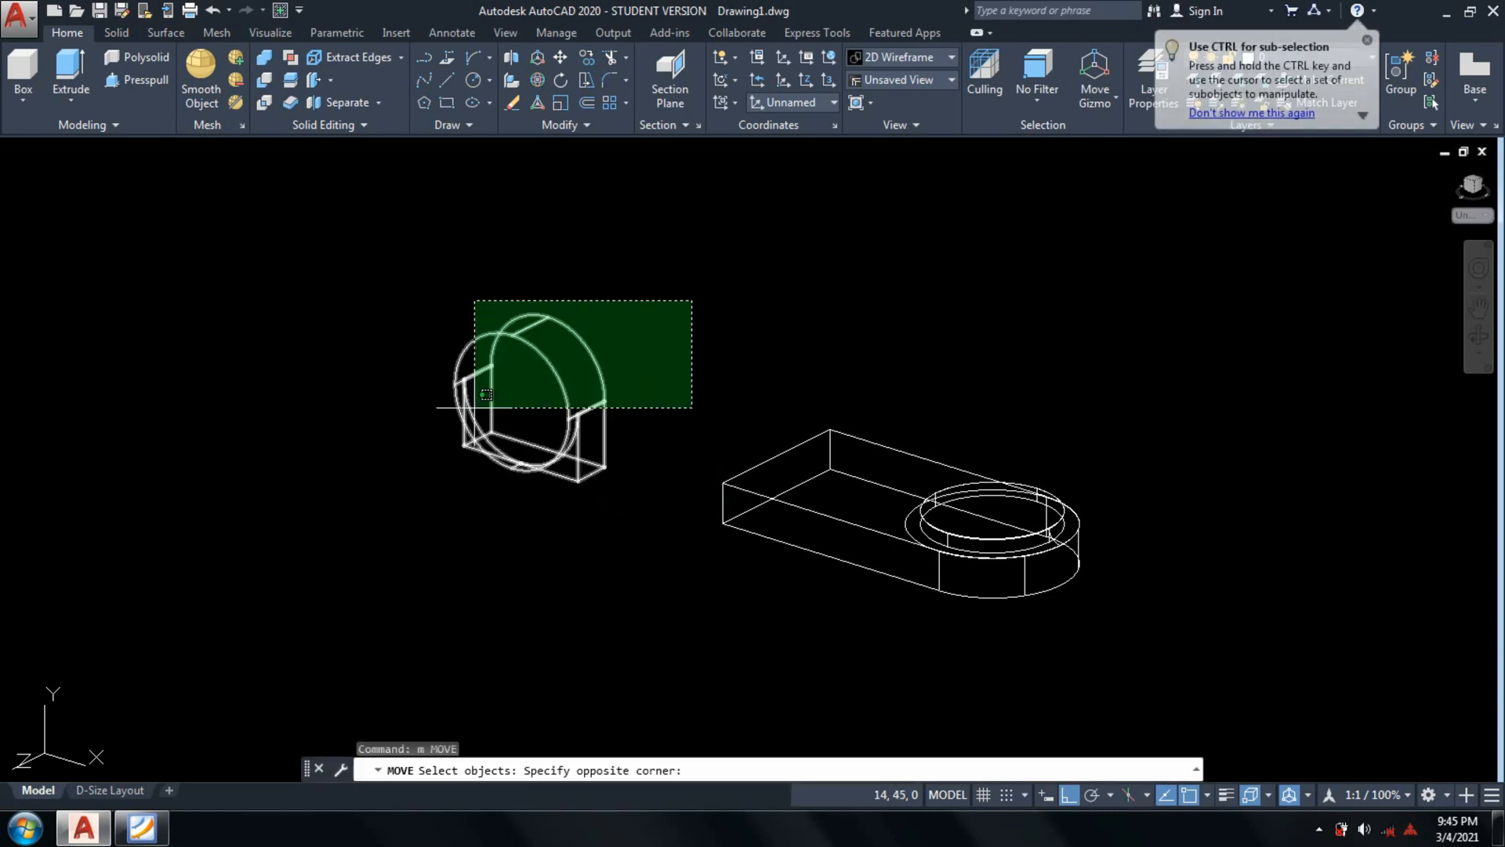
left_click(680, 294)
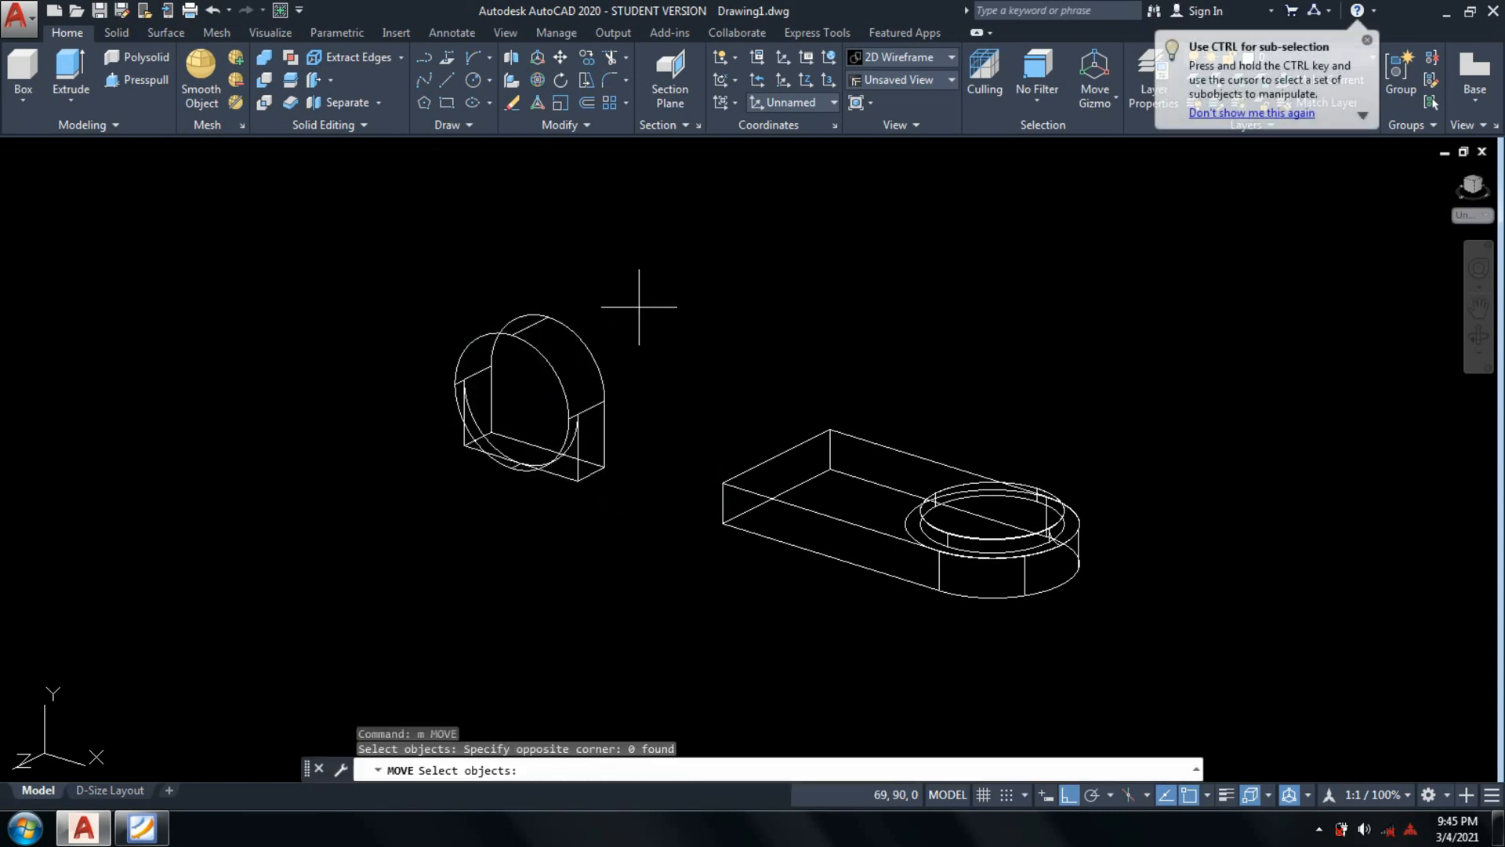
left_click(639, 306)
left_click(469, 395)
key("Return")
scroll(462, 447, "up", 6)
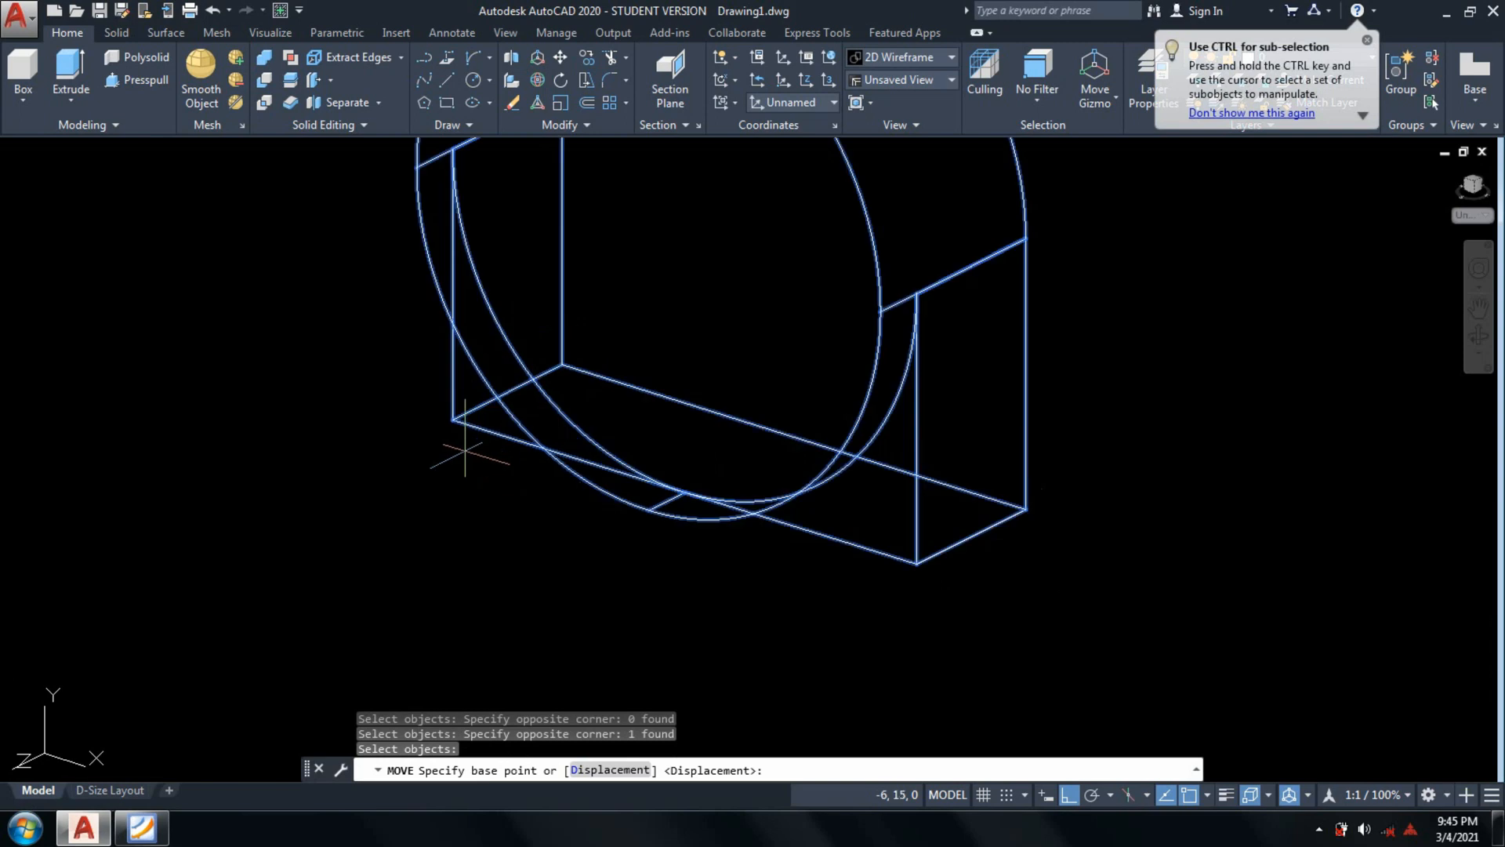
left_click(452, 421)
scroll(682, 470, "down", 6)
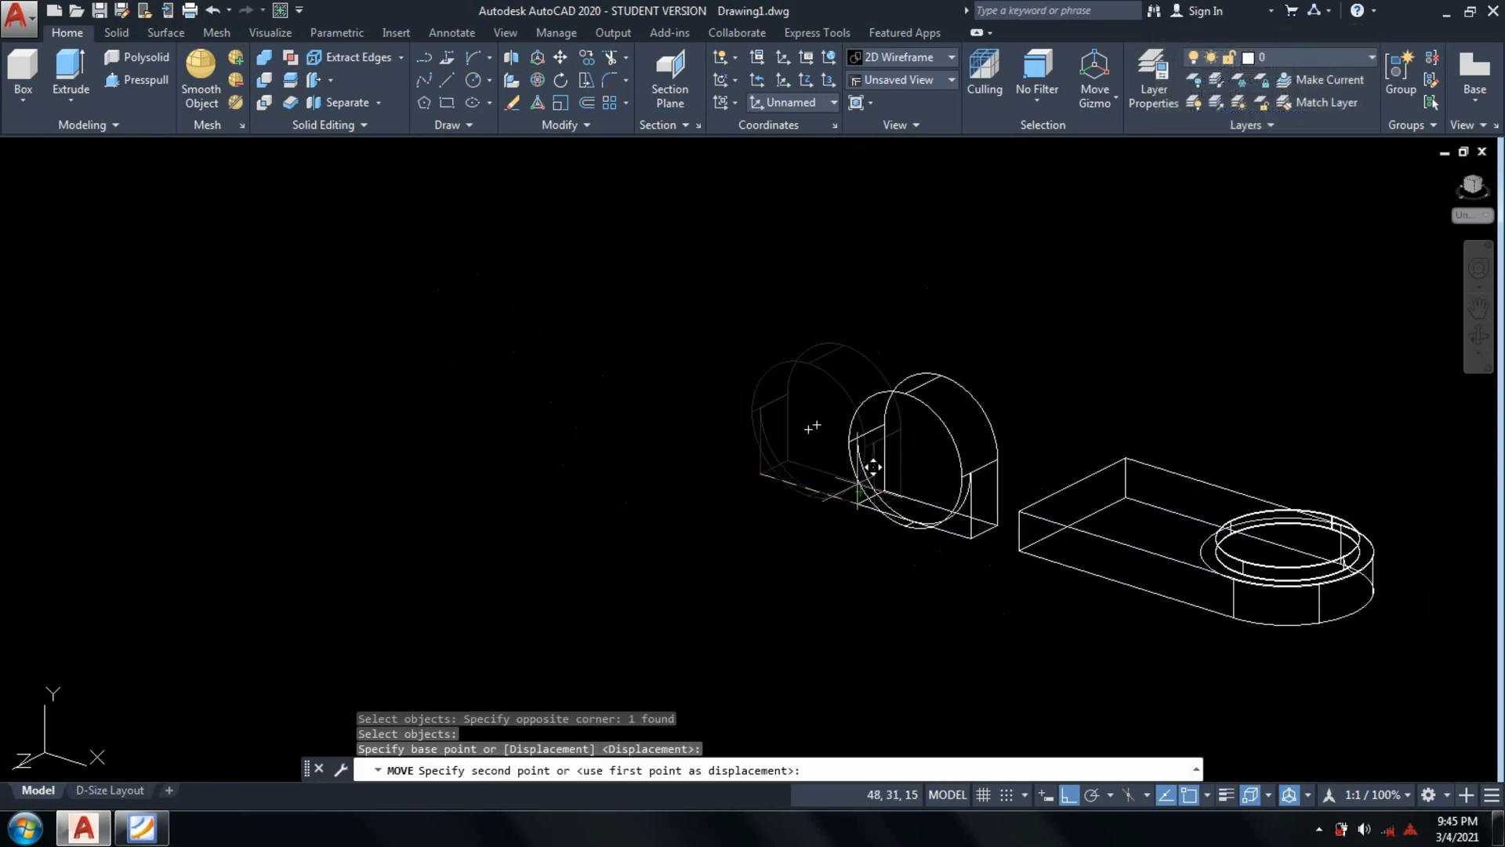
scroll(733, 357, "up", 3)
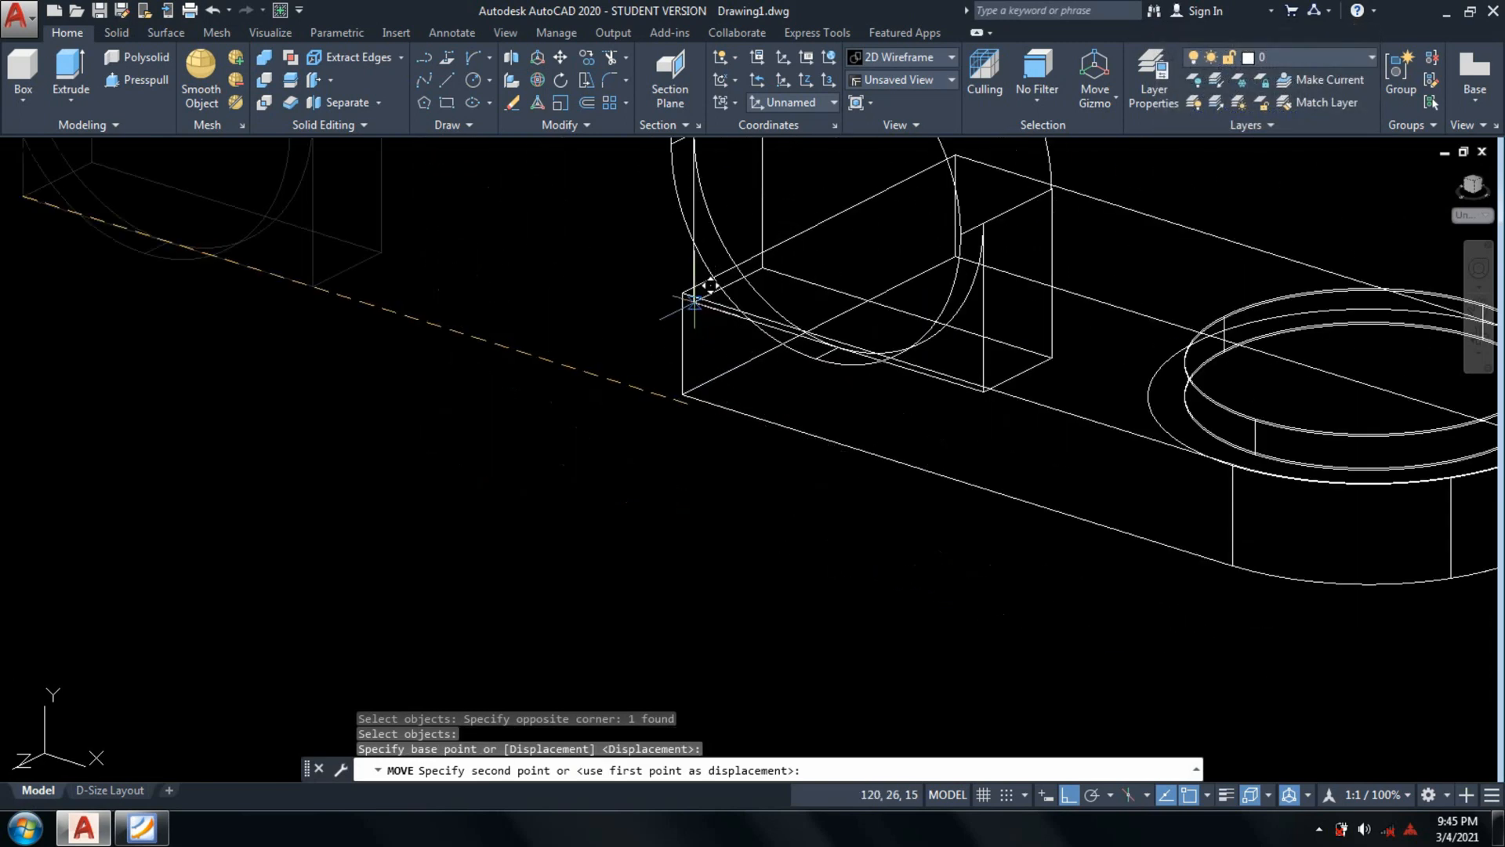
left_click(679, 290)
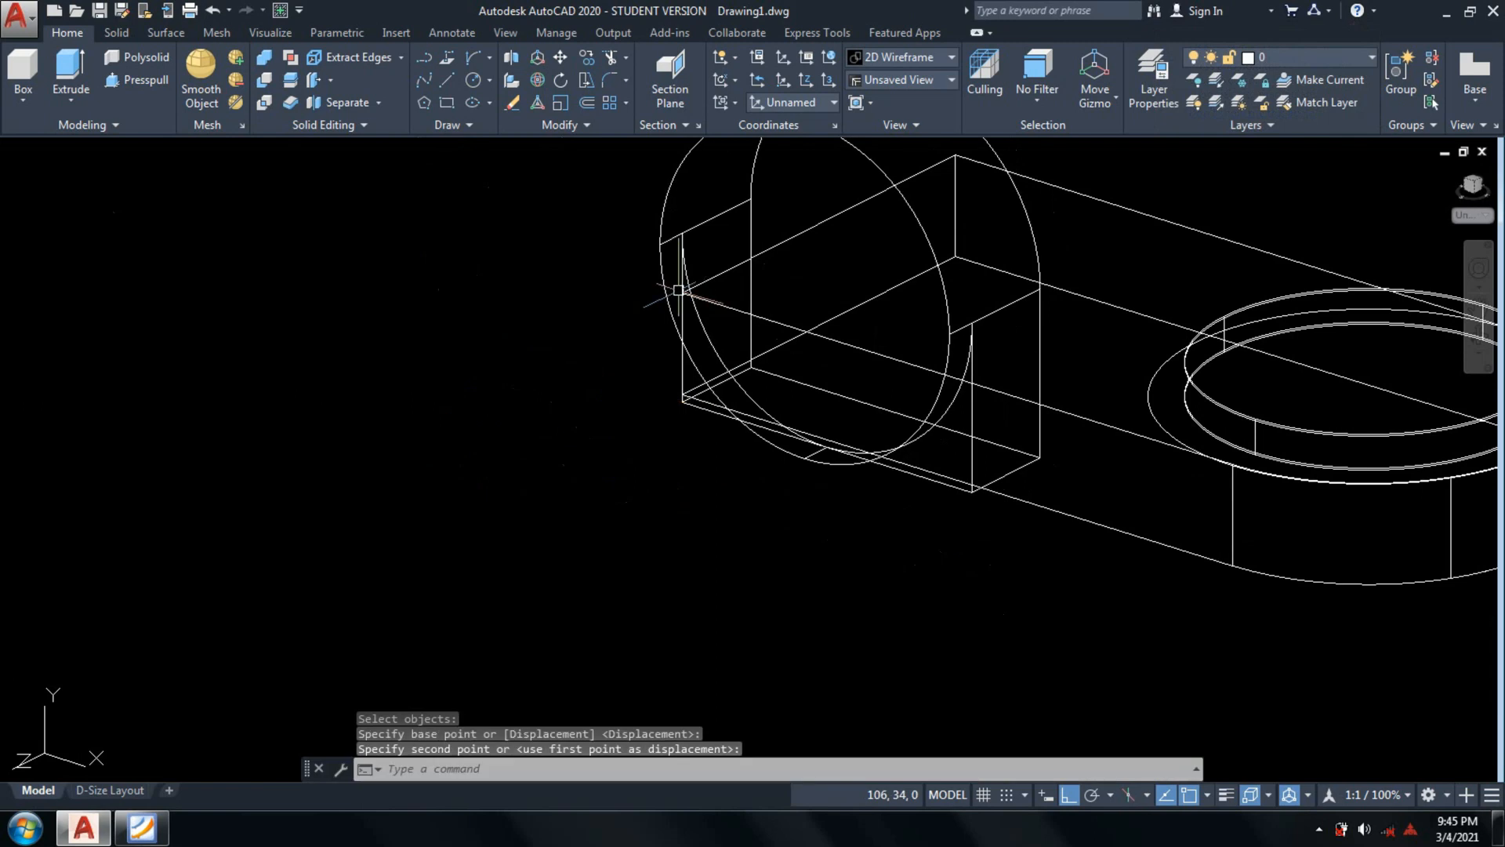
scroll(819, 462, "down", 4)
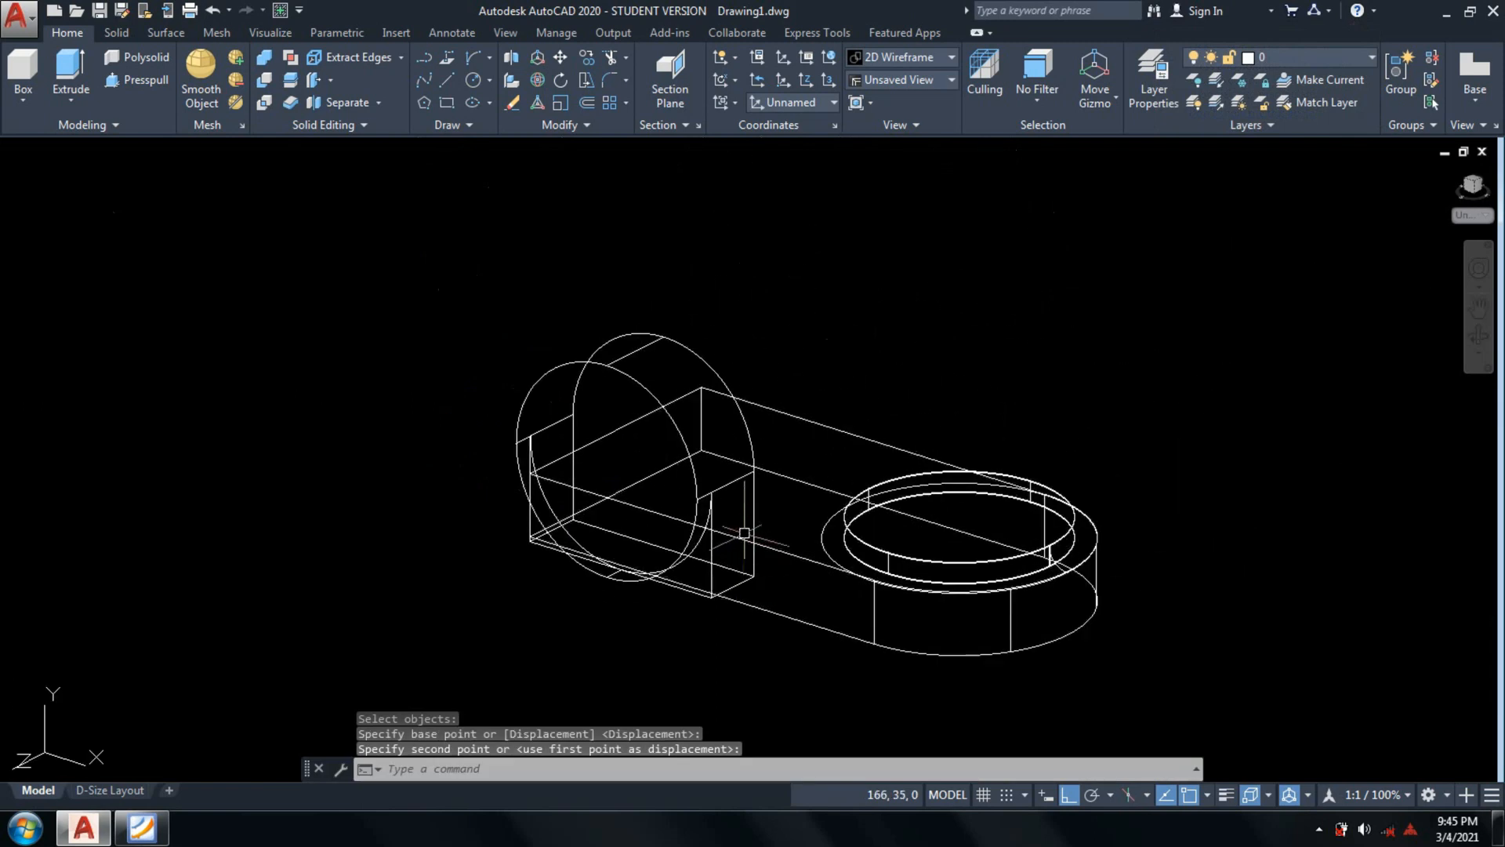
key("ctrl+z")
key("ctrl+z")
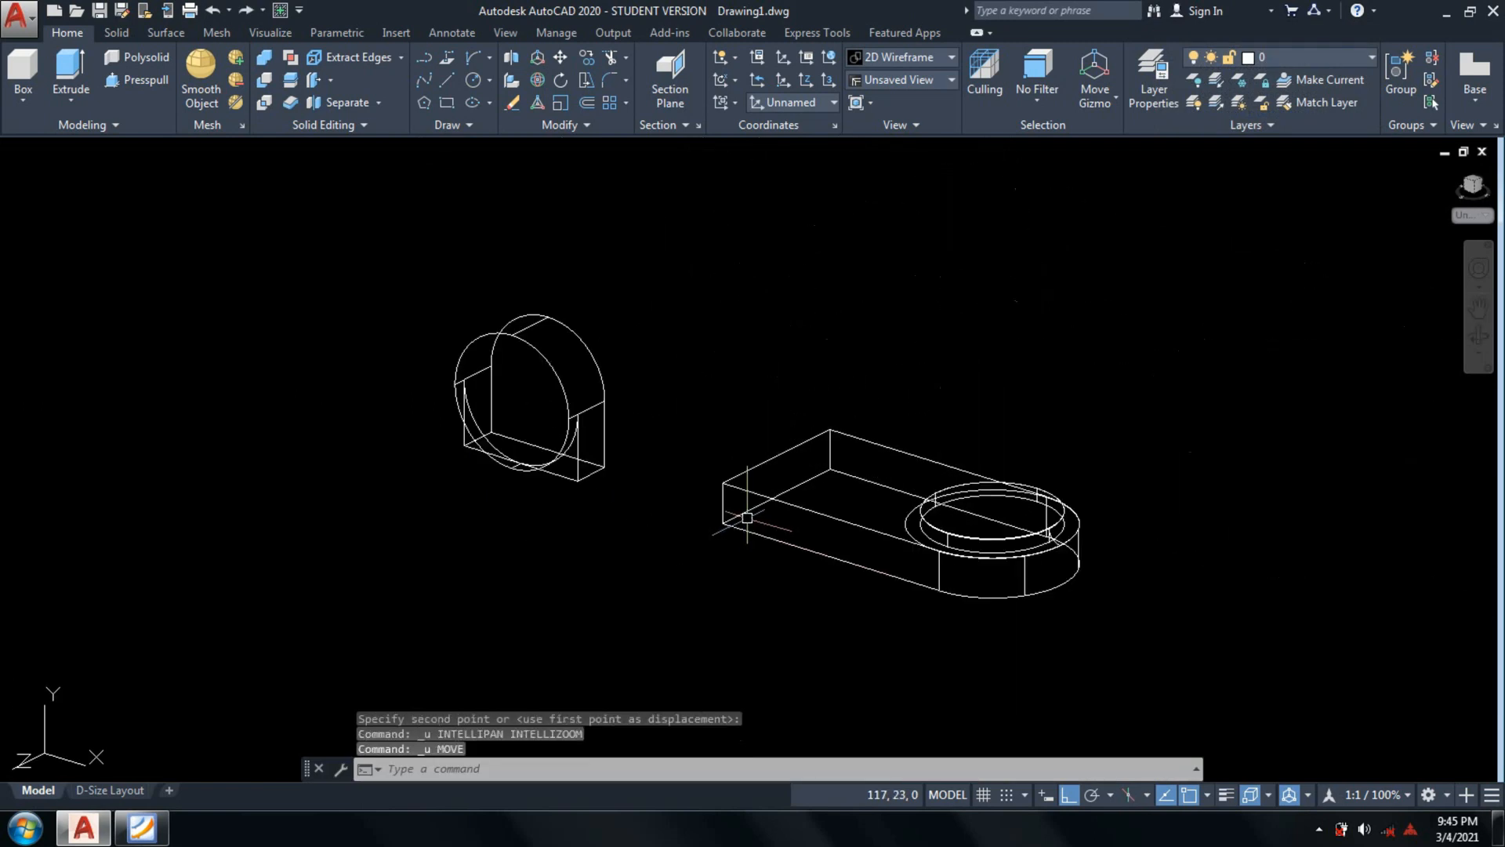
Move the united lug from its lower front corner to the upper front corner of the base's square end.
type("m")
key("Return")
left_click(604, 275)
left_click(470, 441)
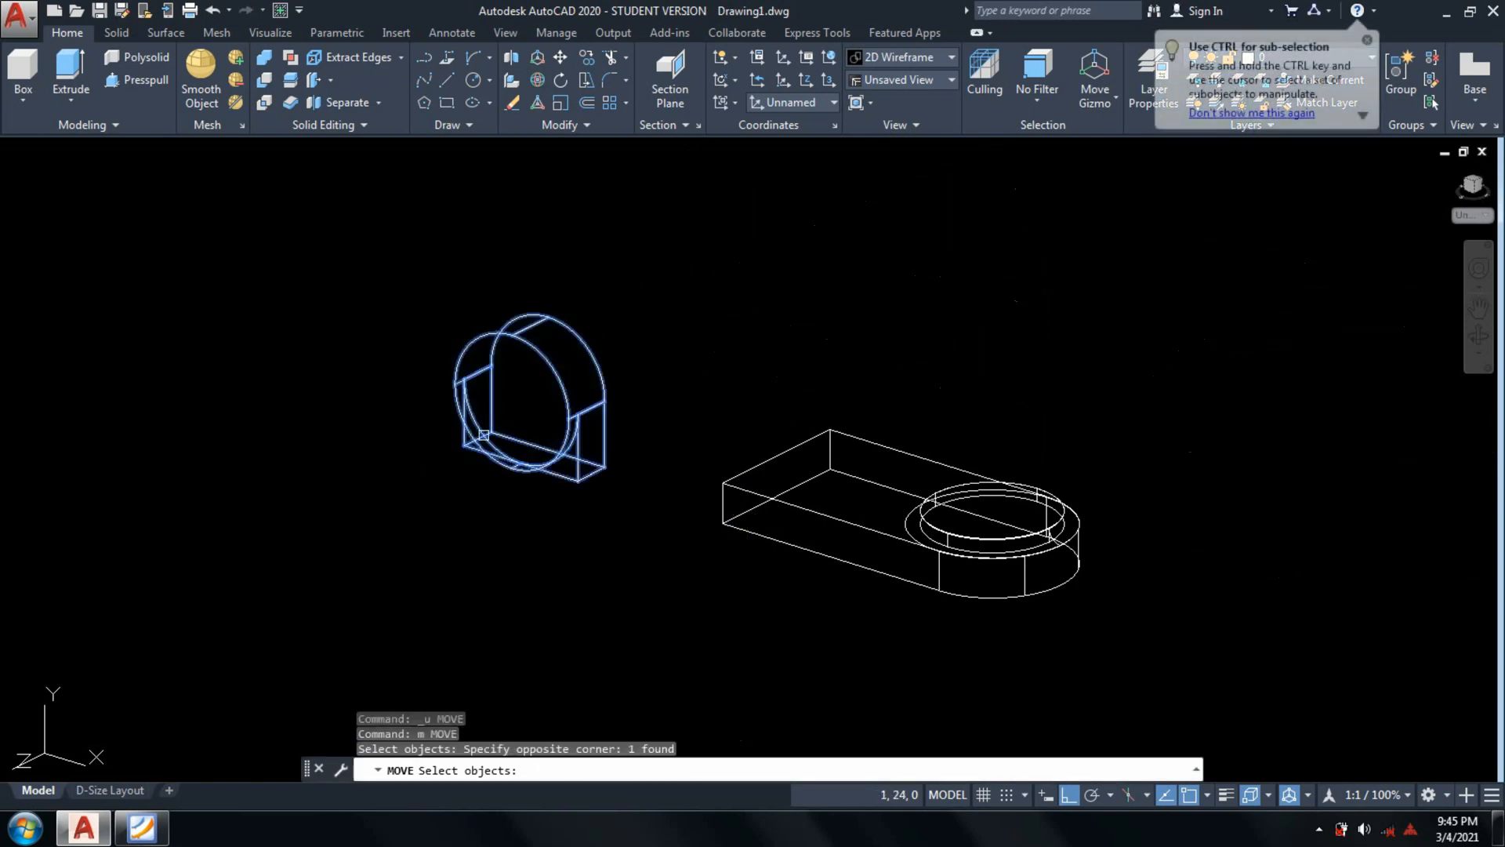
key("Return")
scroll(475, 439, "up", 2)
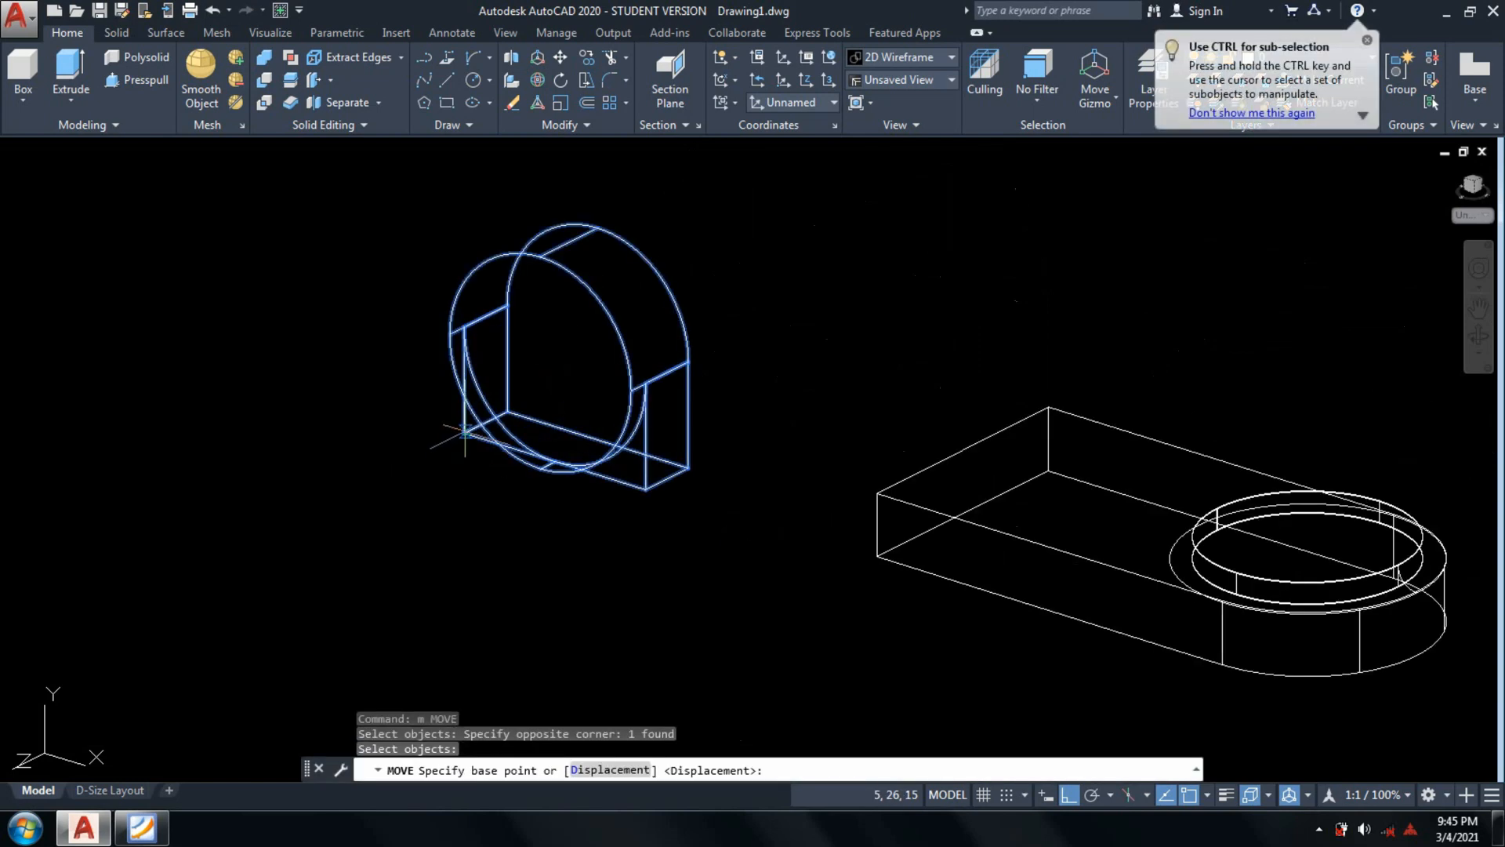
scroll(465, 430, "up", 4)
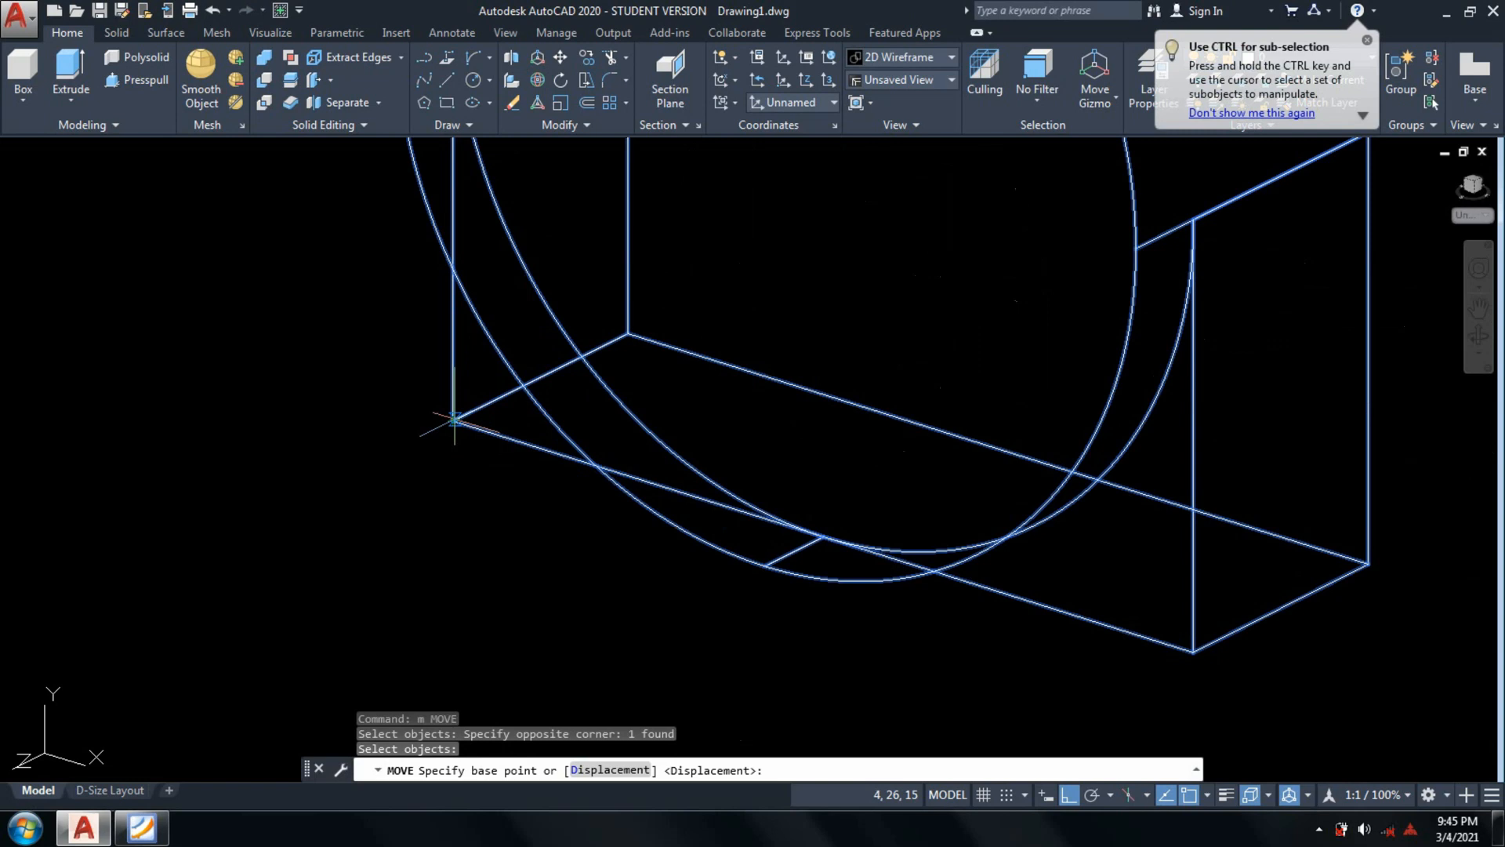
left_click(455, 419)
scroll(809, 478, "down", 1)
middle_click_drag(809, 478, 174, 403)
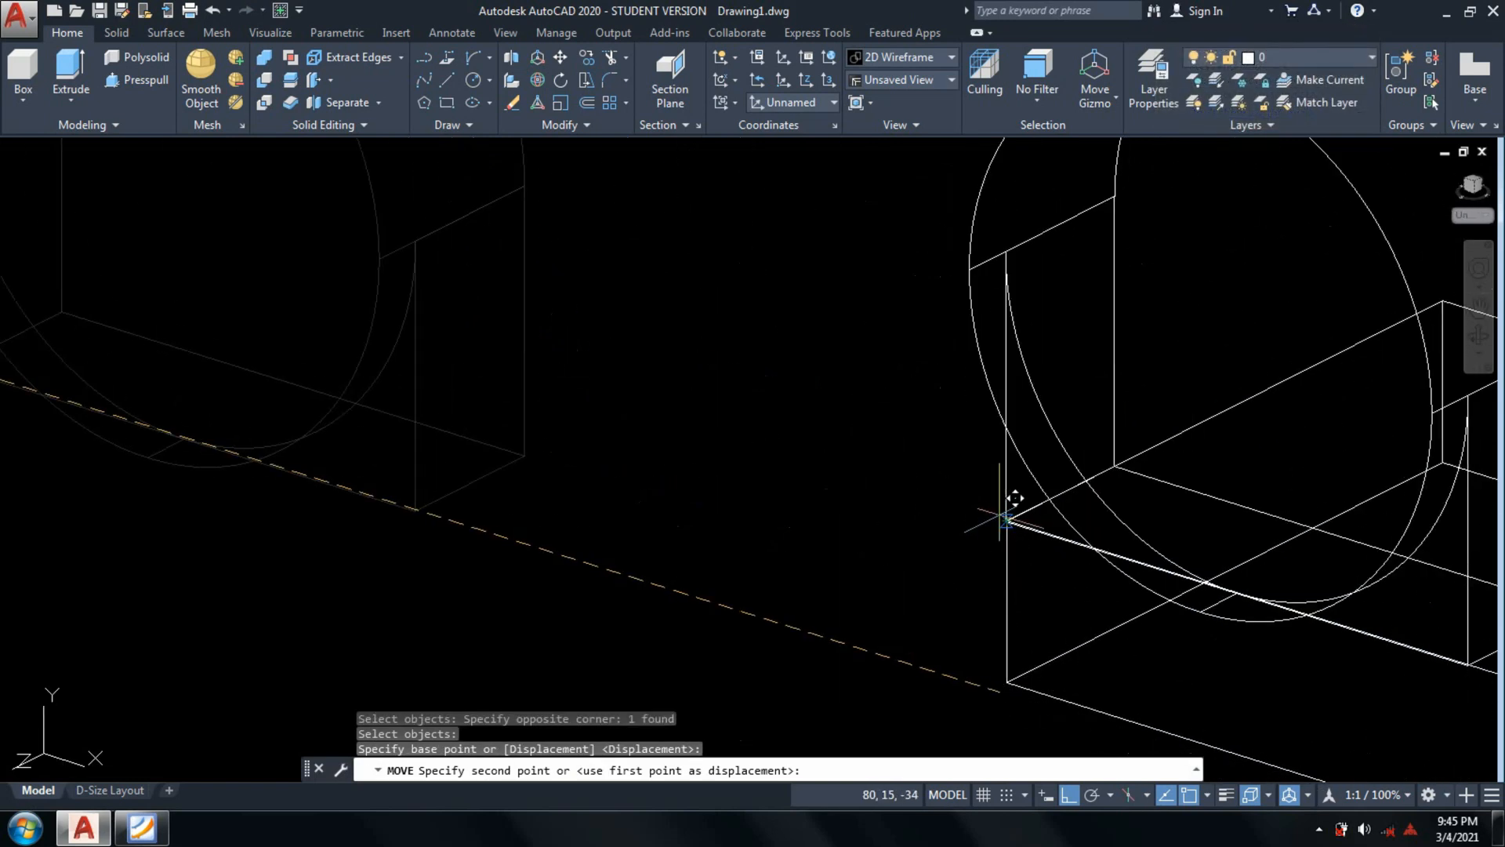
left_click(1007, 520)
scroll(1160, 564, "down", 2)
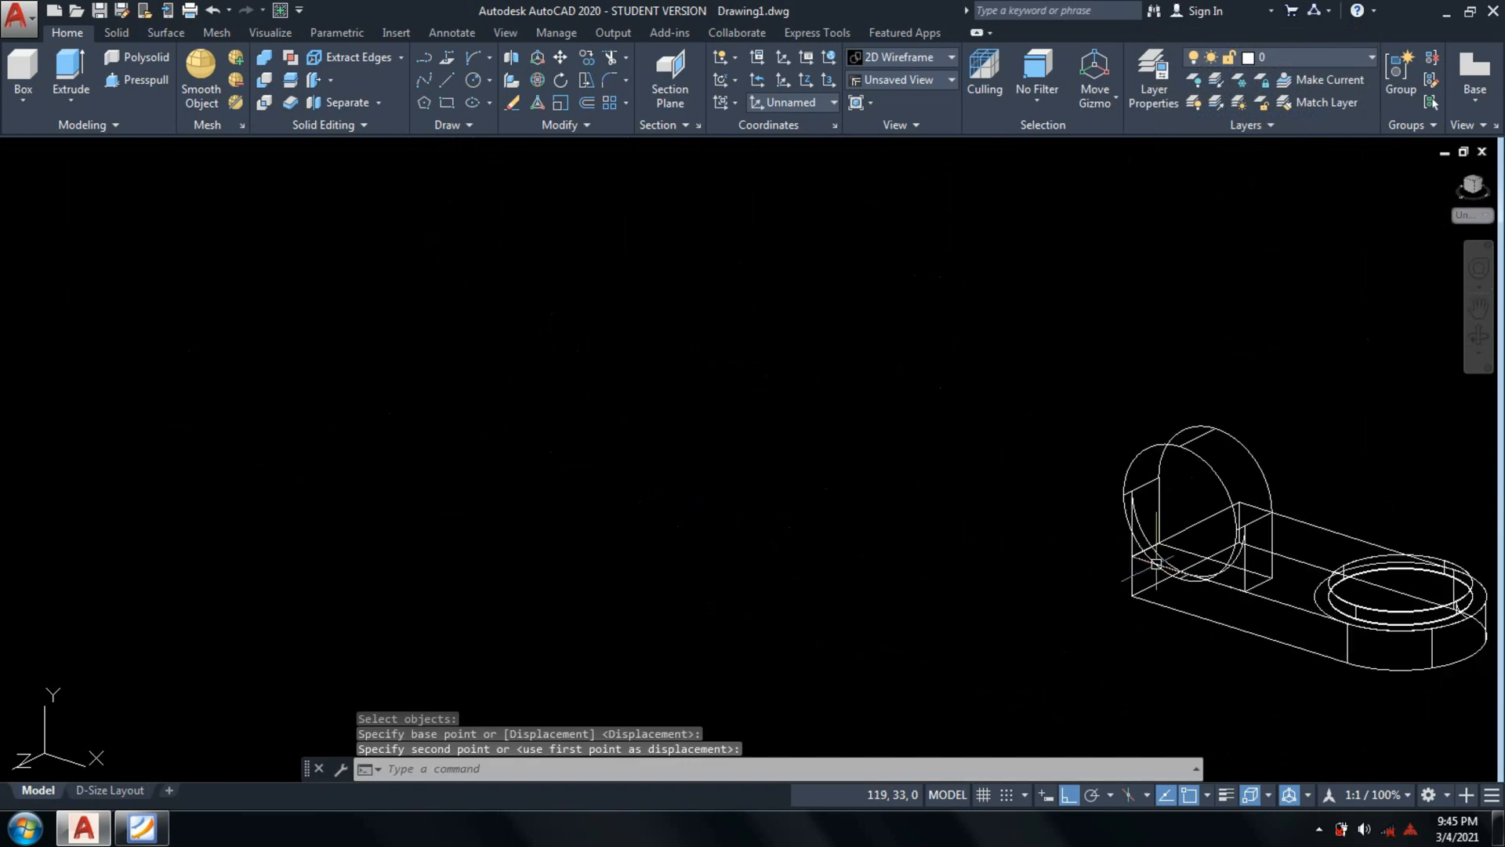
middle_click_drag(1156, 562, 625, 395)
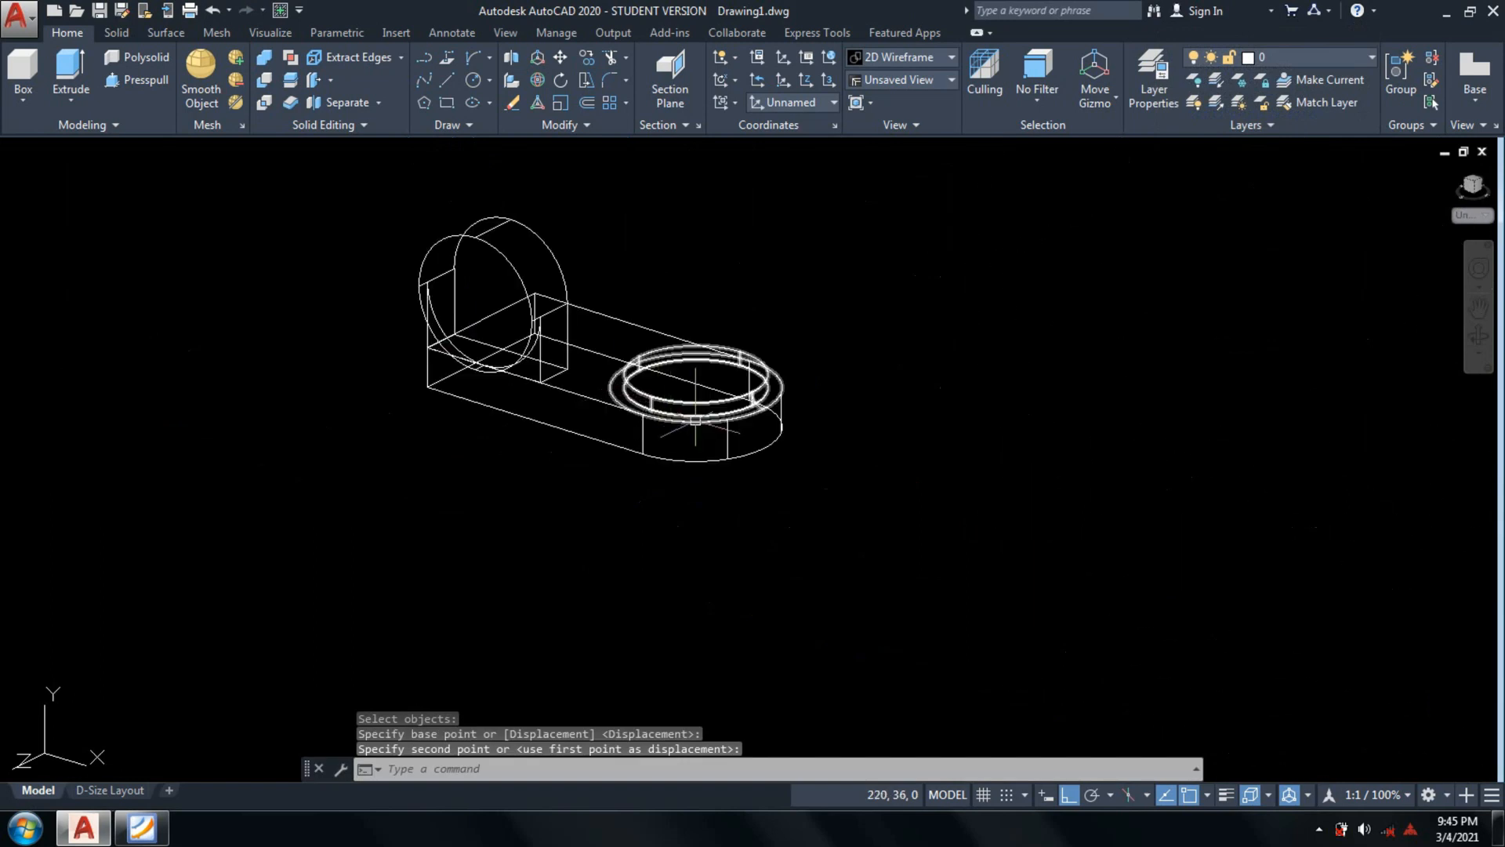
Draw a centre line about 154 mm long from the midpoint of the square end's top edge lengthwise past the base's rounded end.
type("l")
key("Return")
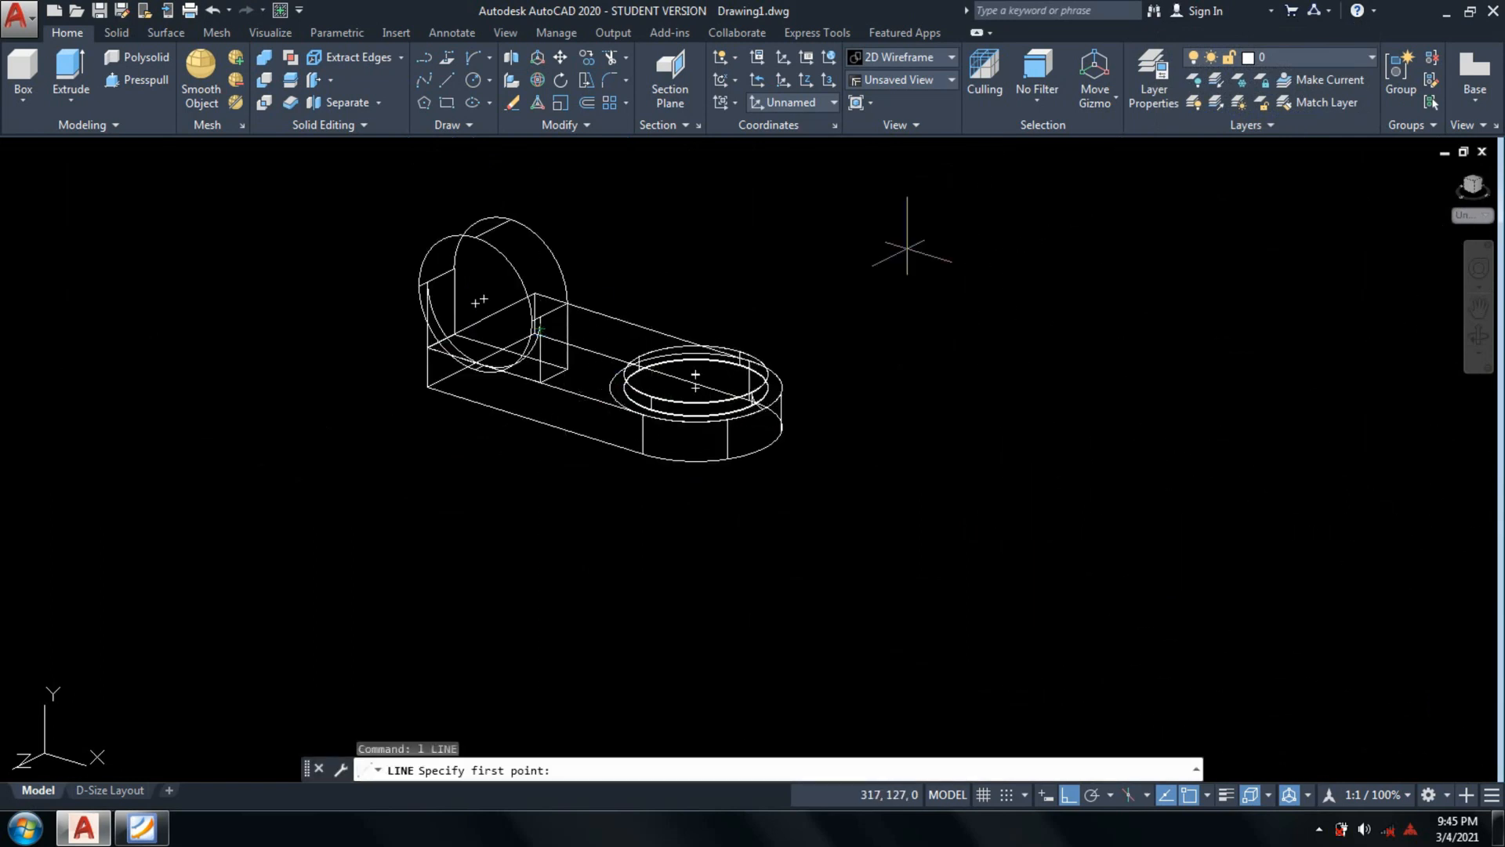
middle_click_drag(800, 362, 842, 424)
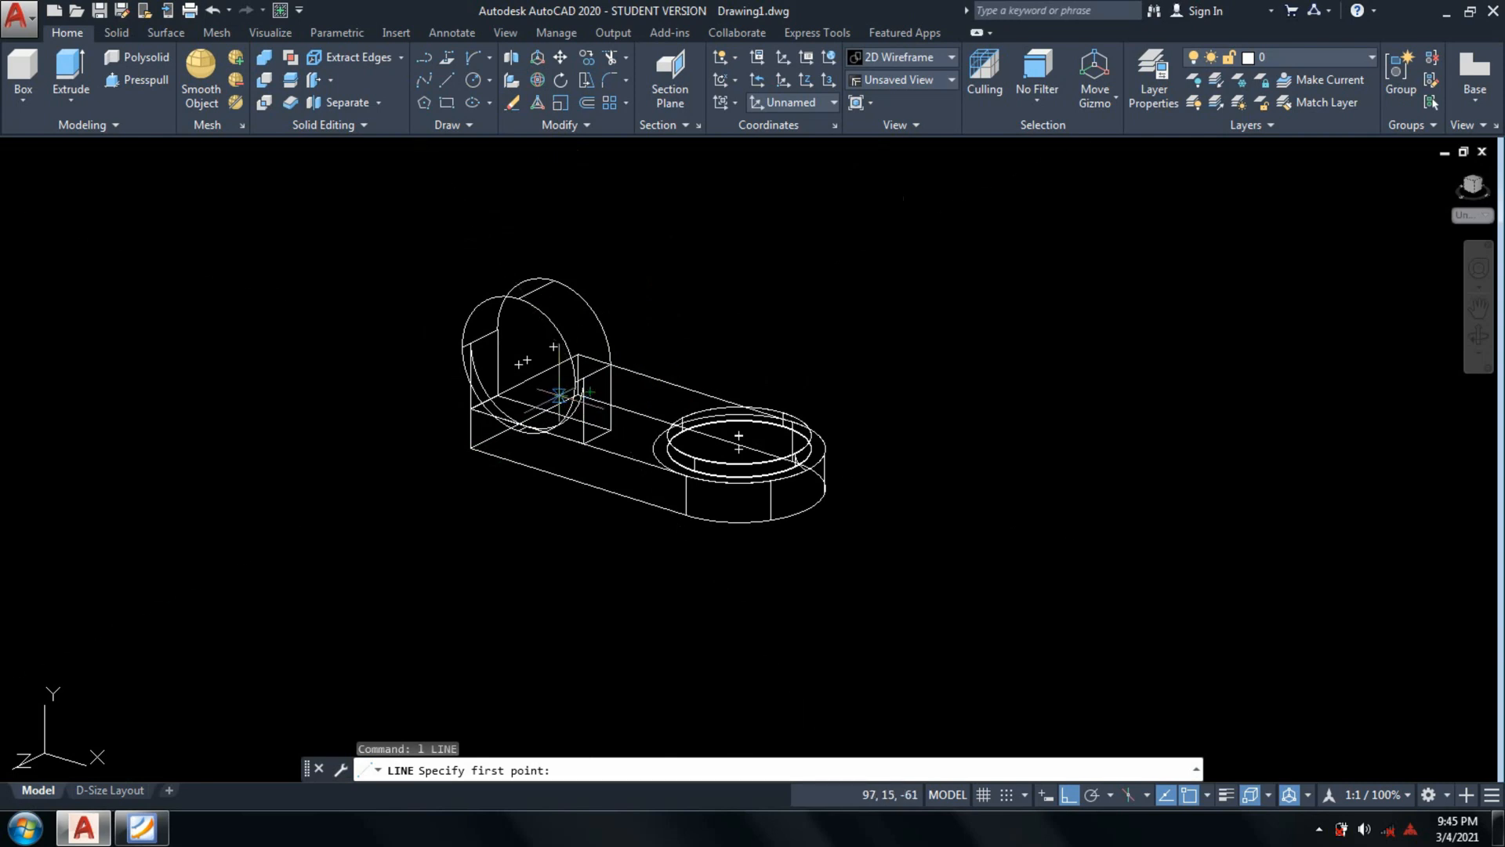
scroll(529, 376, "up", 5)
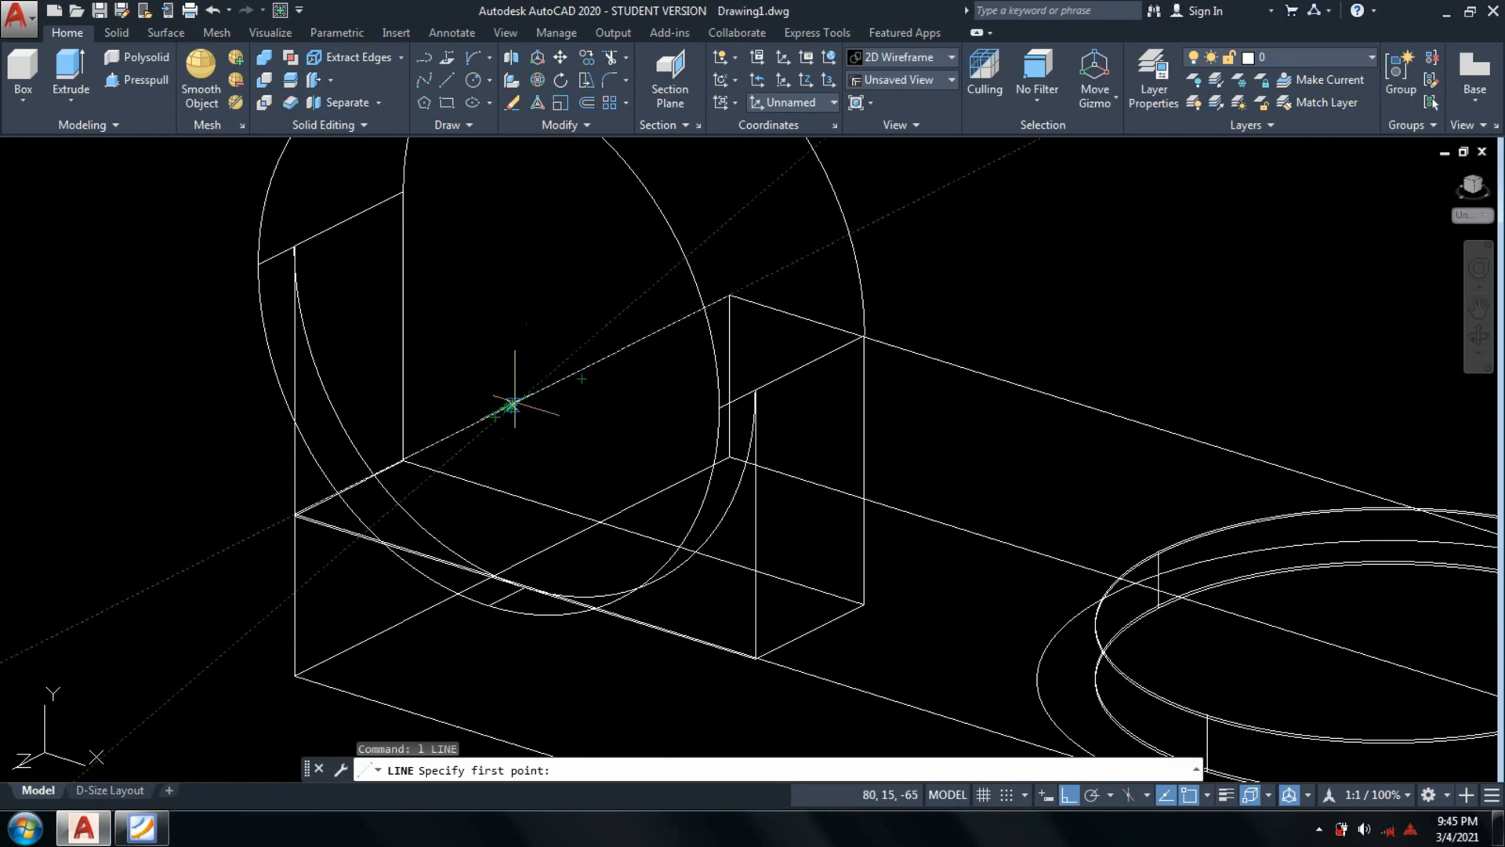
left_click(507, 408)
scroll(776, 478, "down", 3)
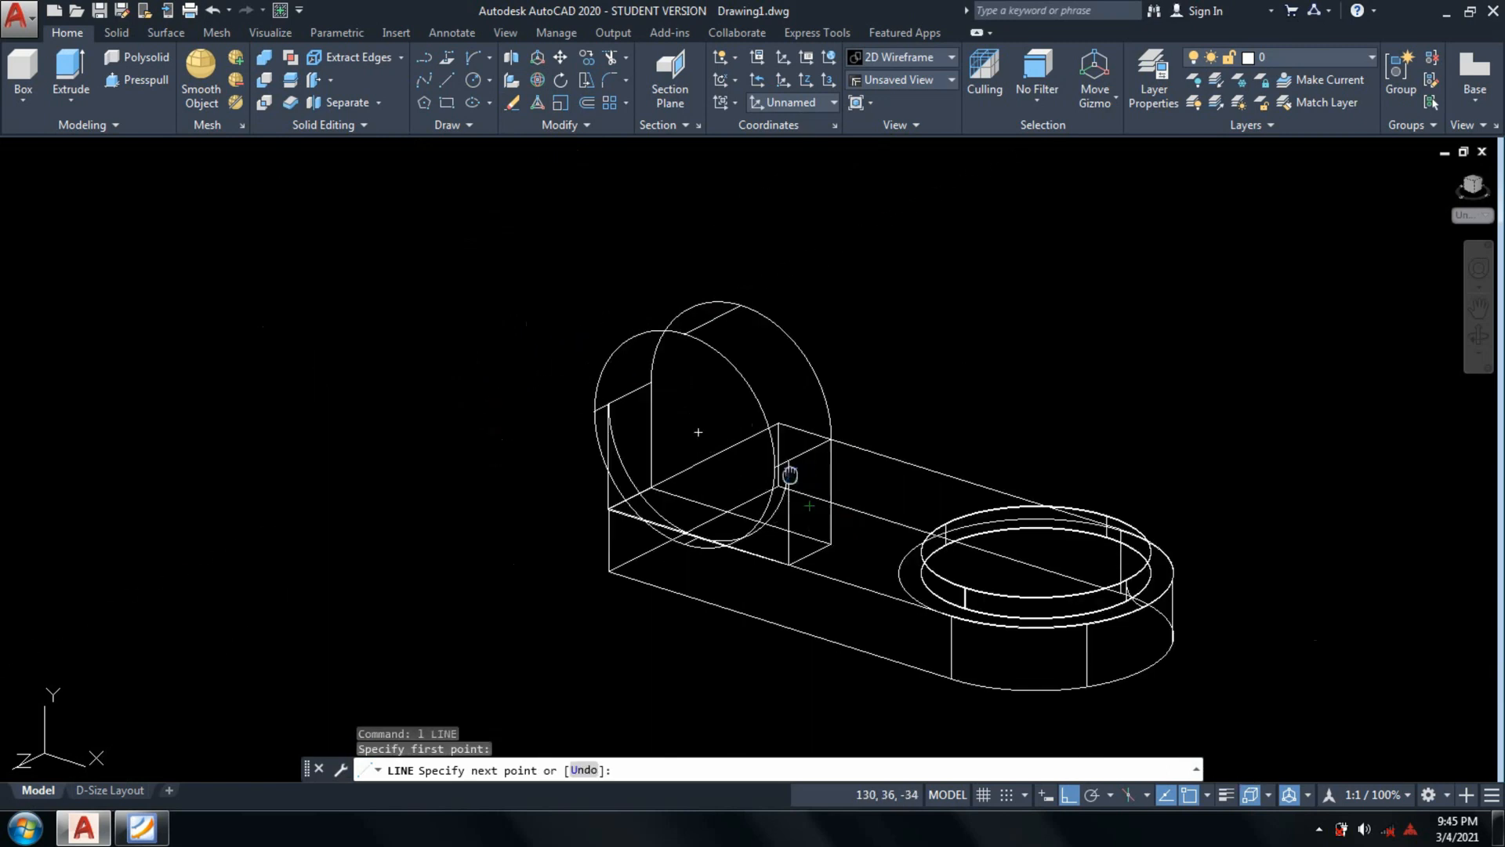
middle_click_drag(790, 475, 392, 255)
left_click(849, 418)
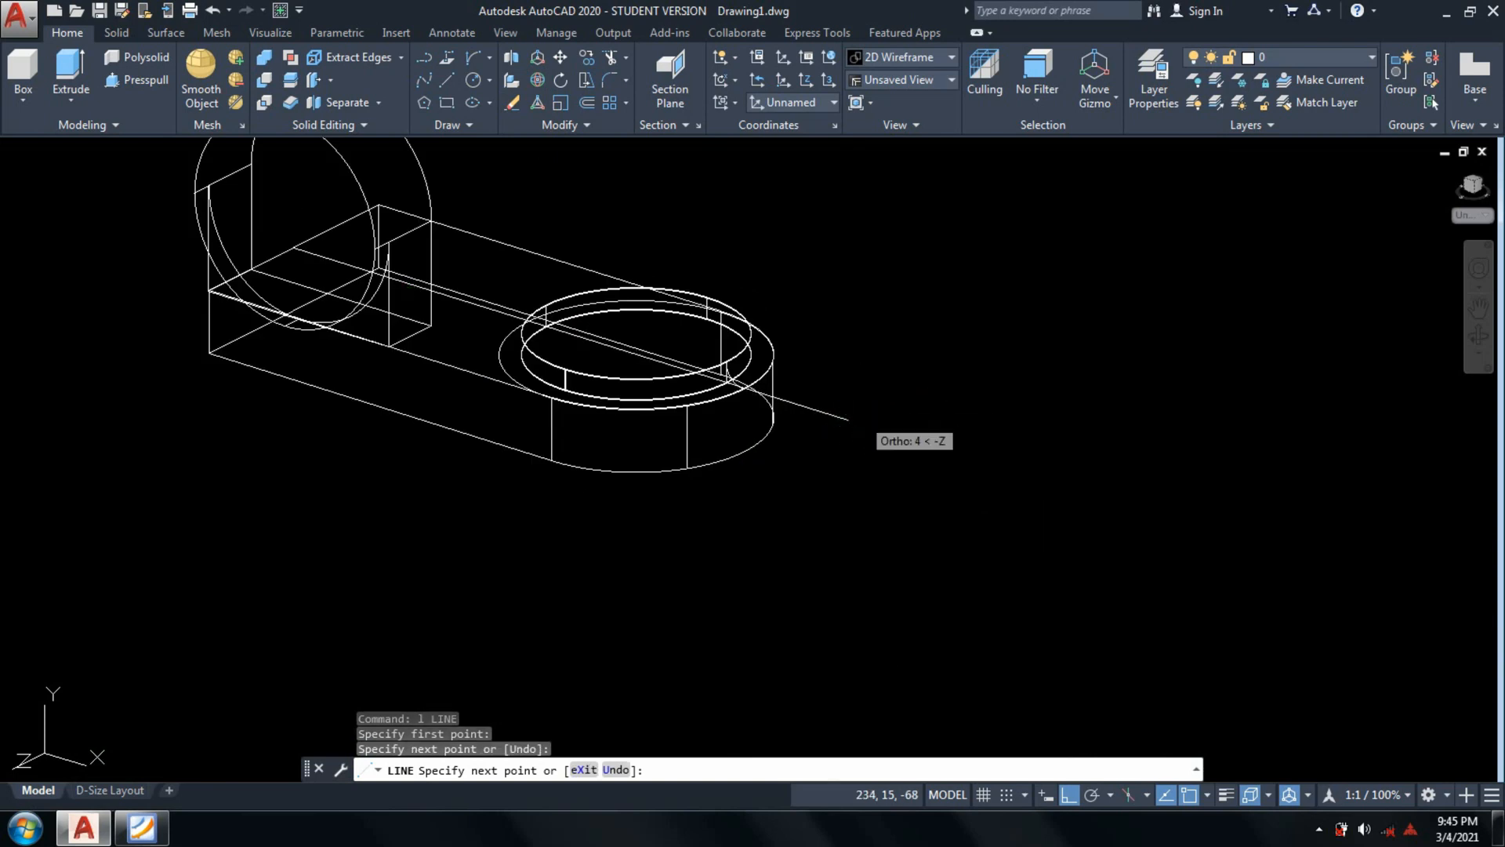
key("Return")
middle_click_drag(710, 439, 819, 591)
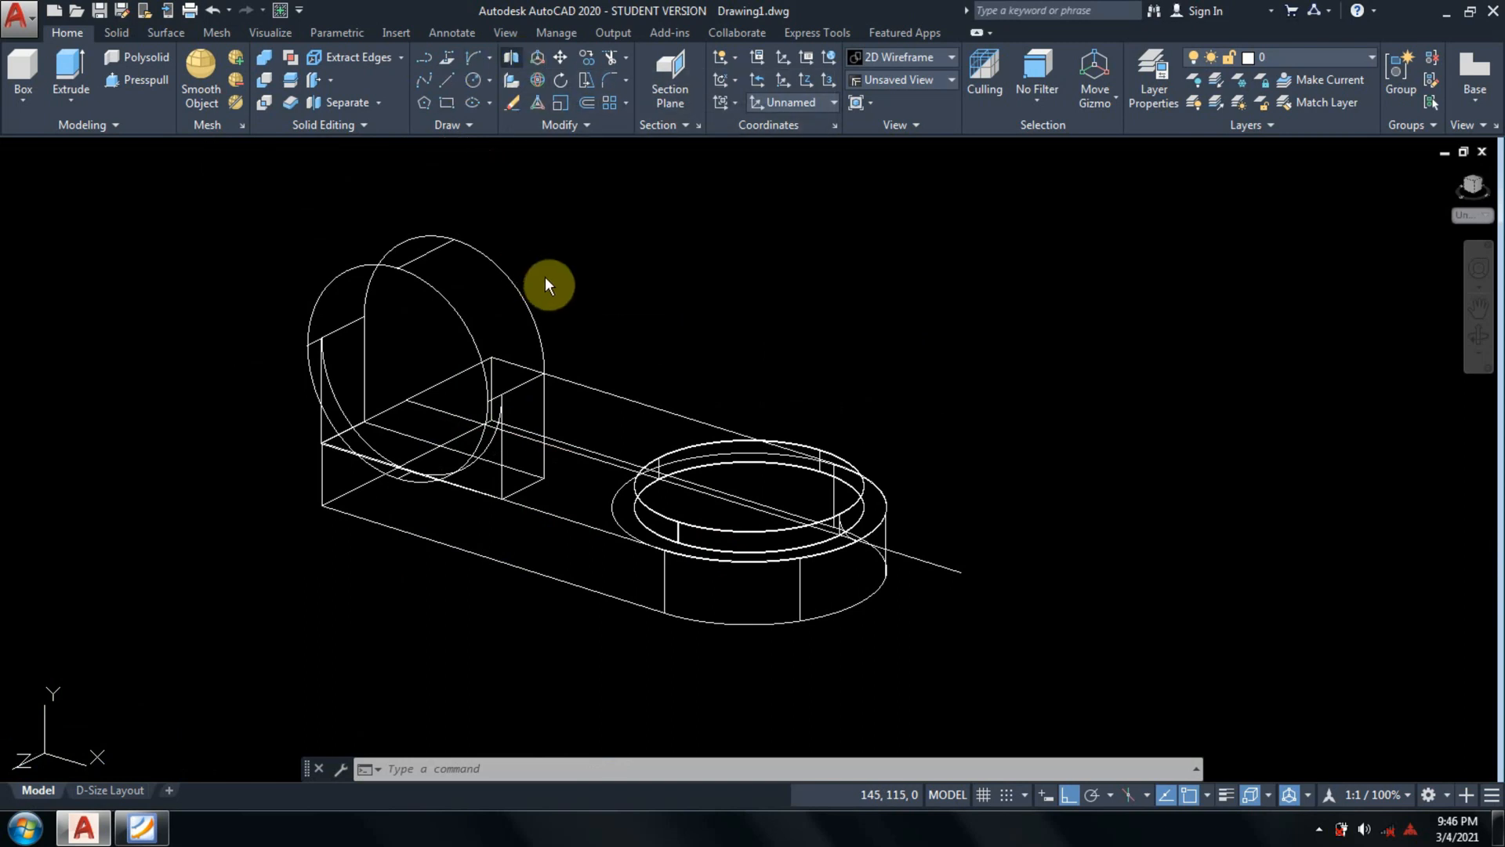
Mirror the round-topped lug in 3D across the vertical plane through the centre line's two endpoints, keeping the original lug.
left_click(510, 57)
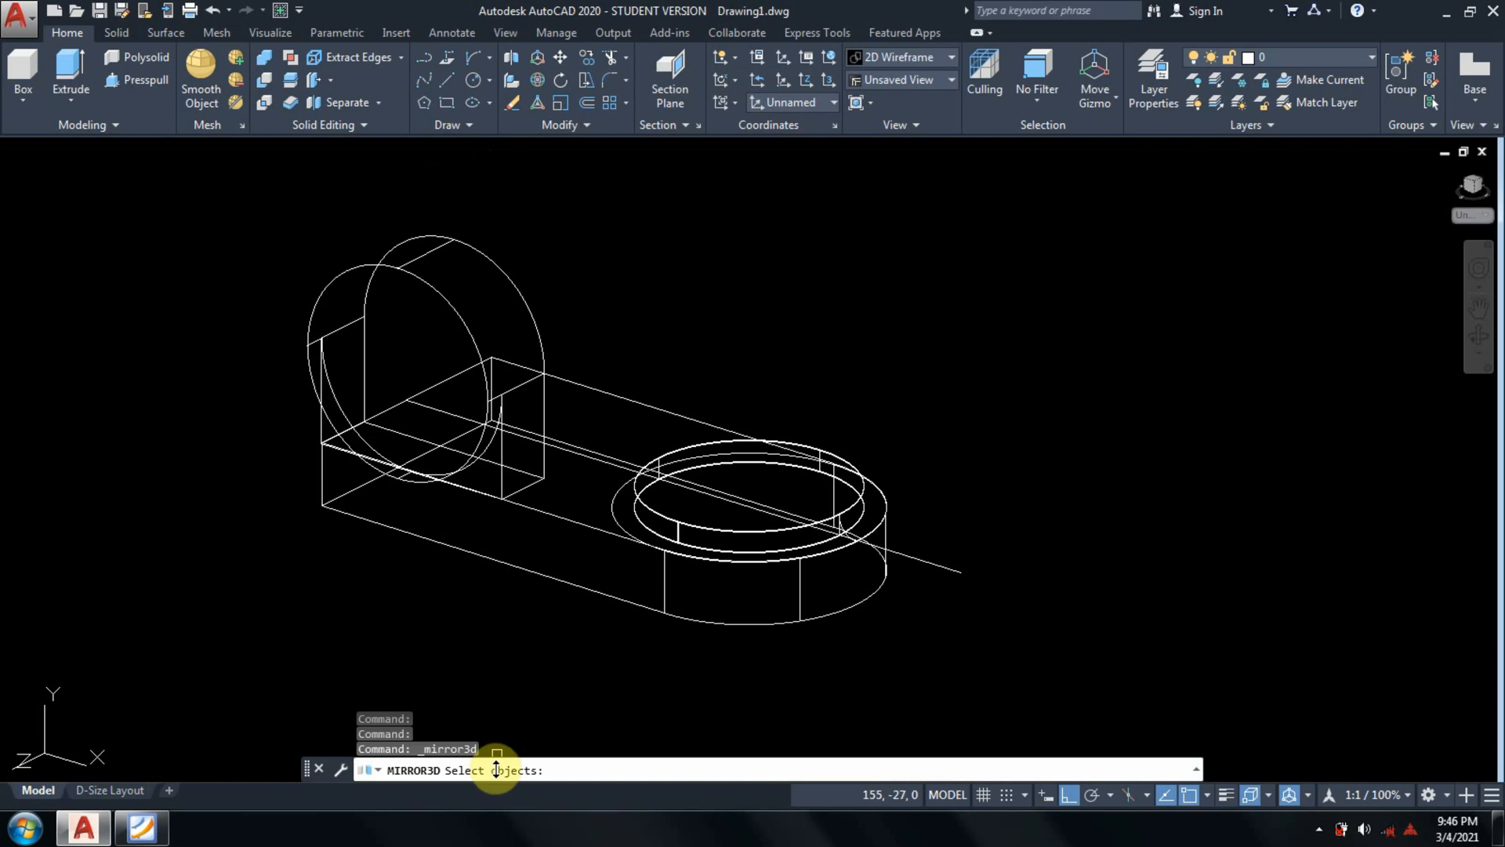
left_click(472, 369)
key("Return")
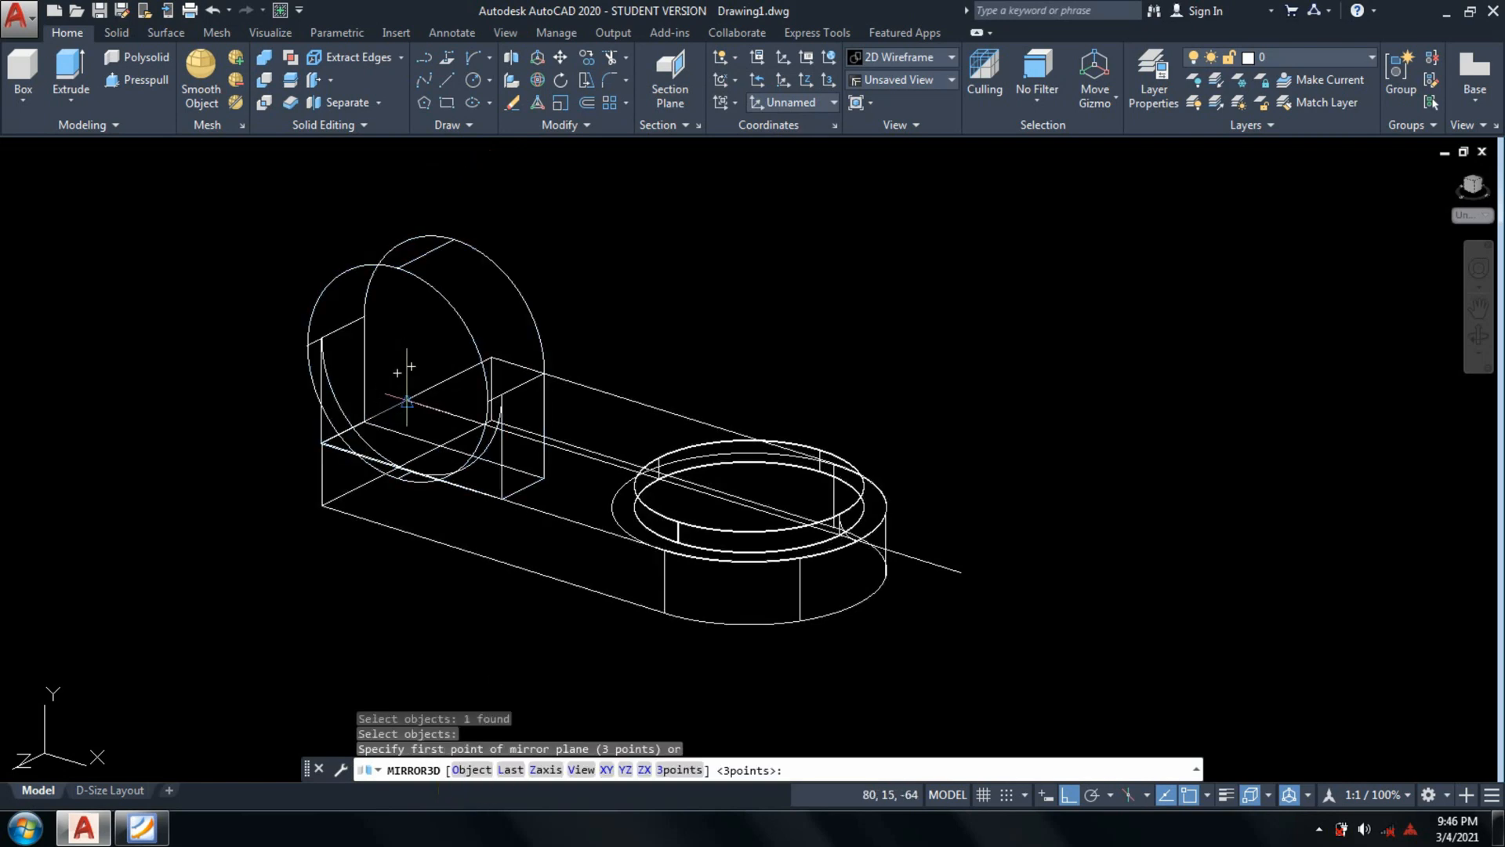
left_click(409, 402)
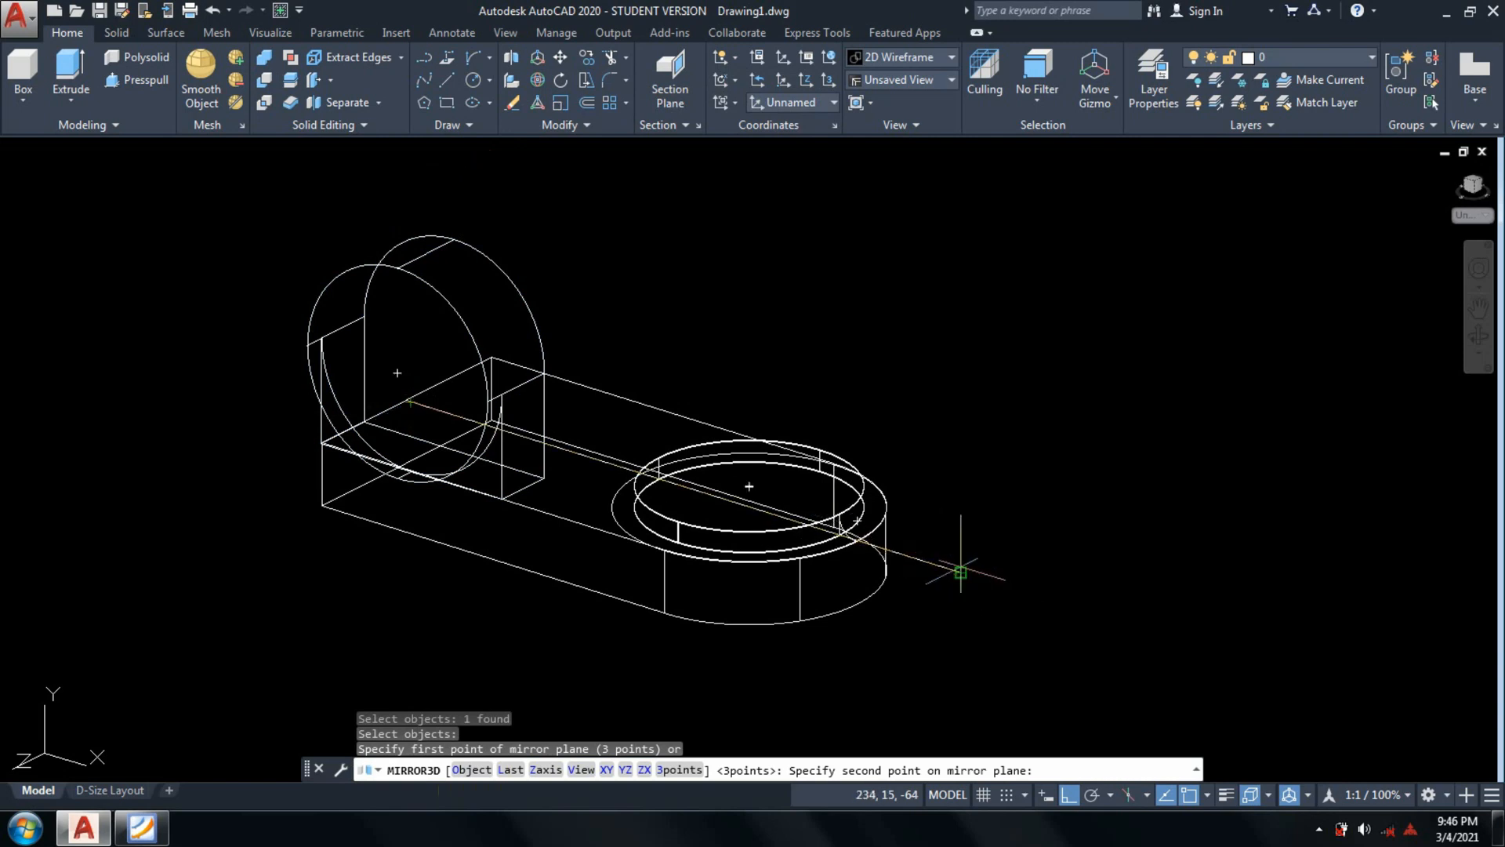
left_click(960, 572)
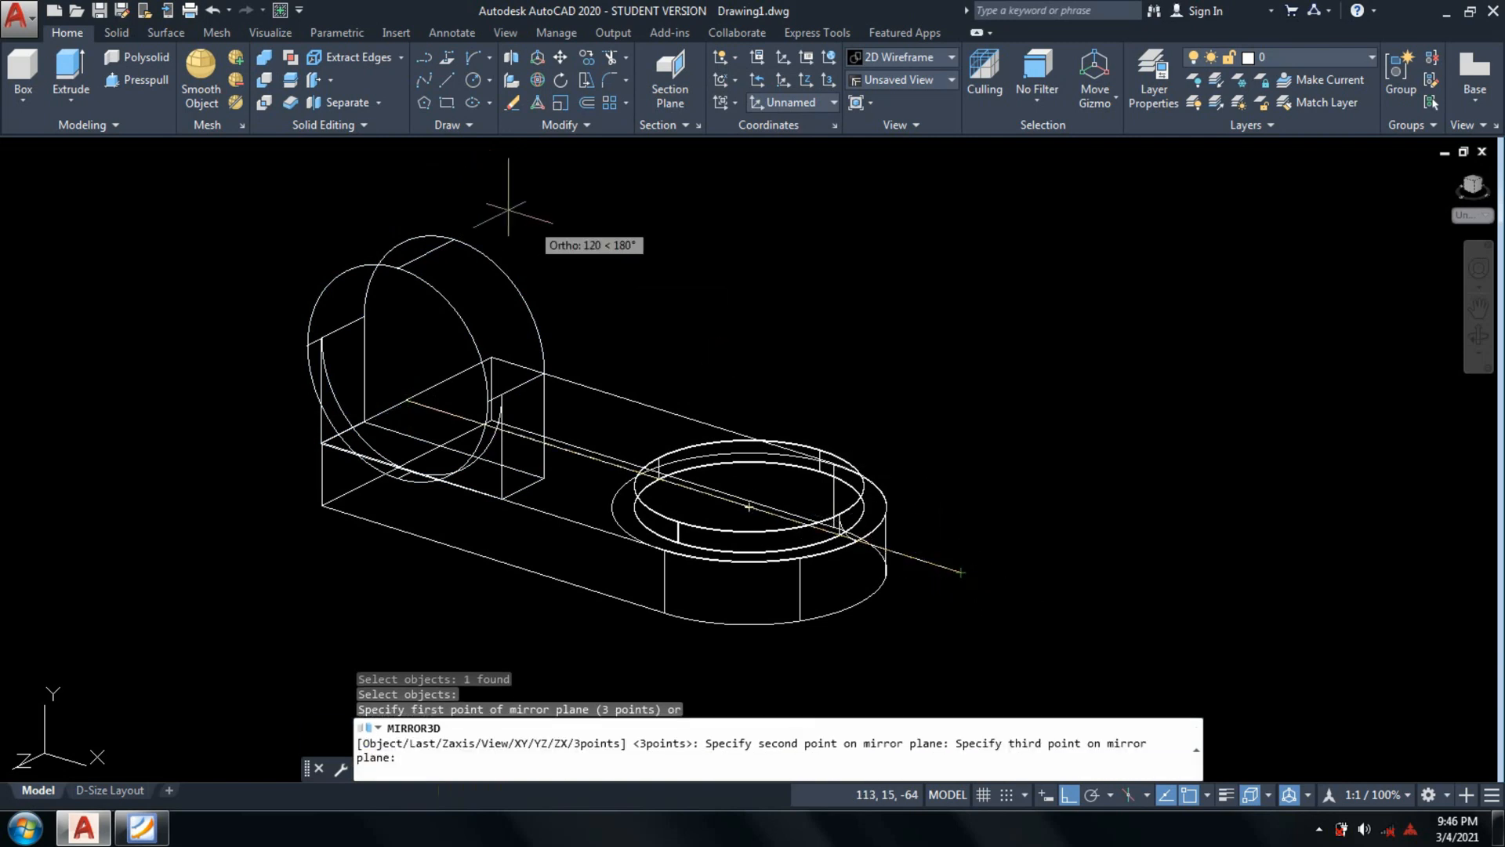
left_click(891, 772)
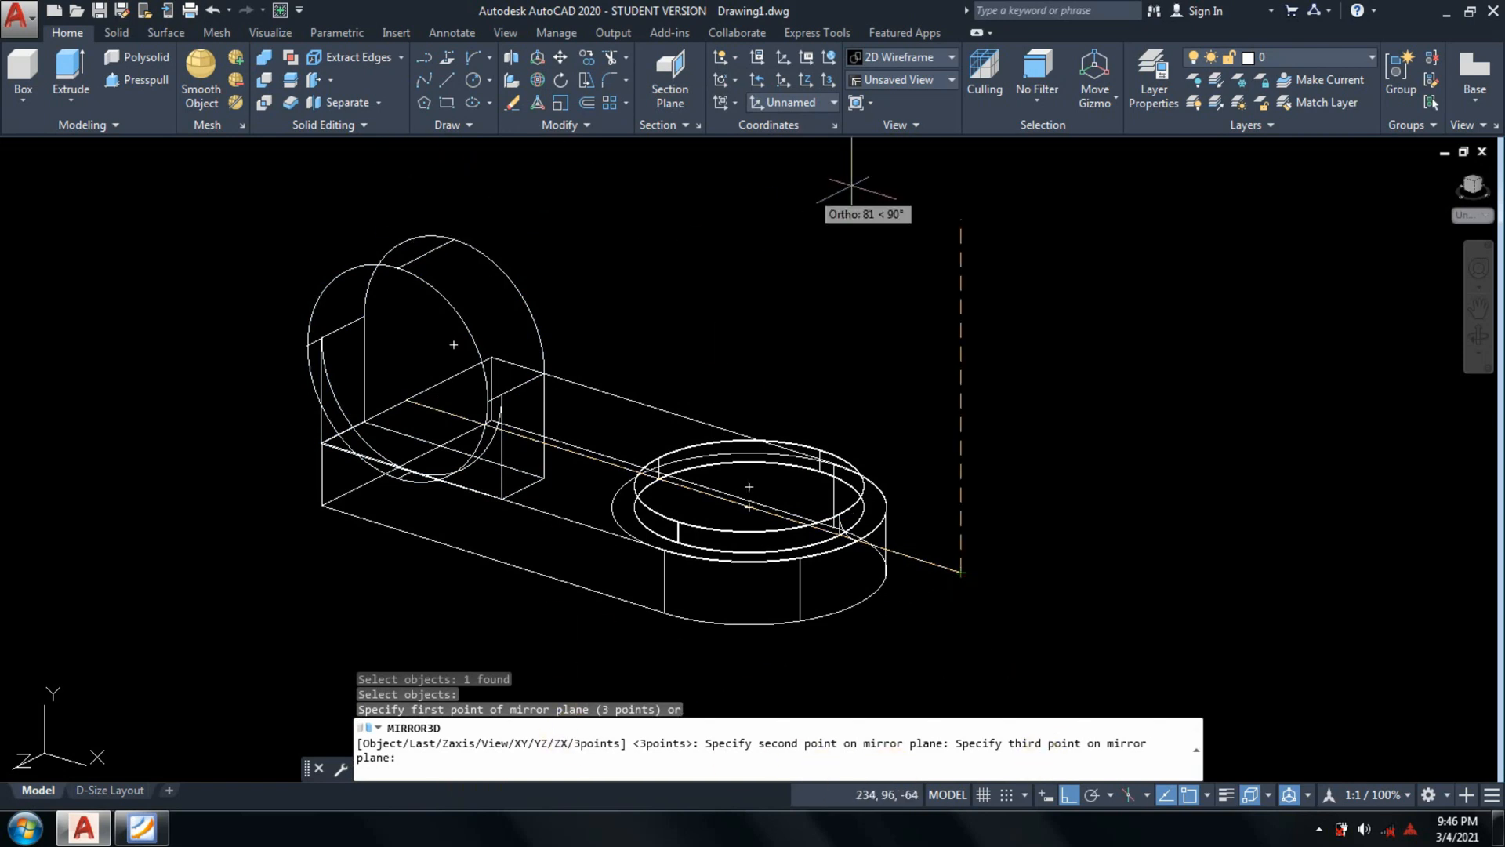
left_click(929, 239)
key("Return")
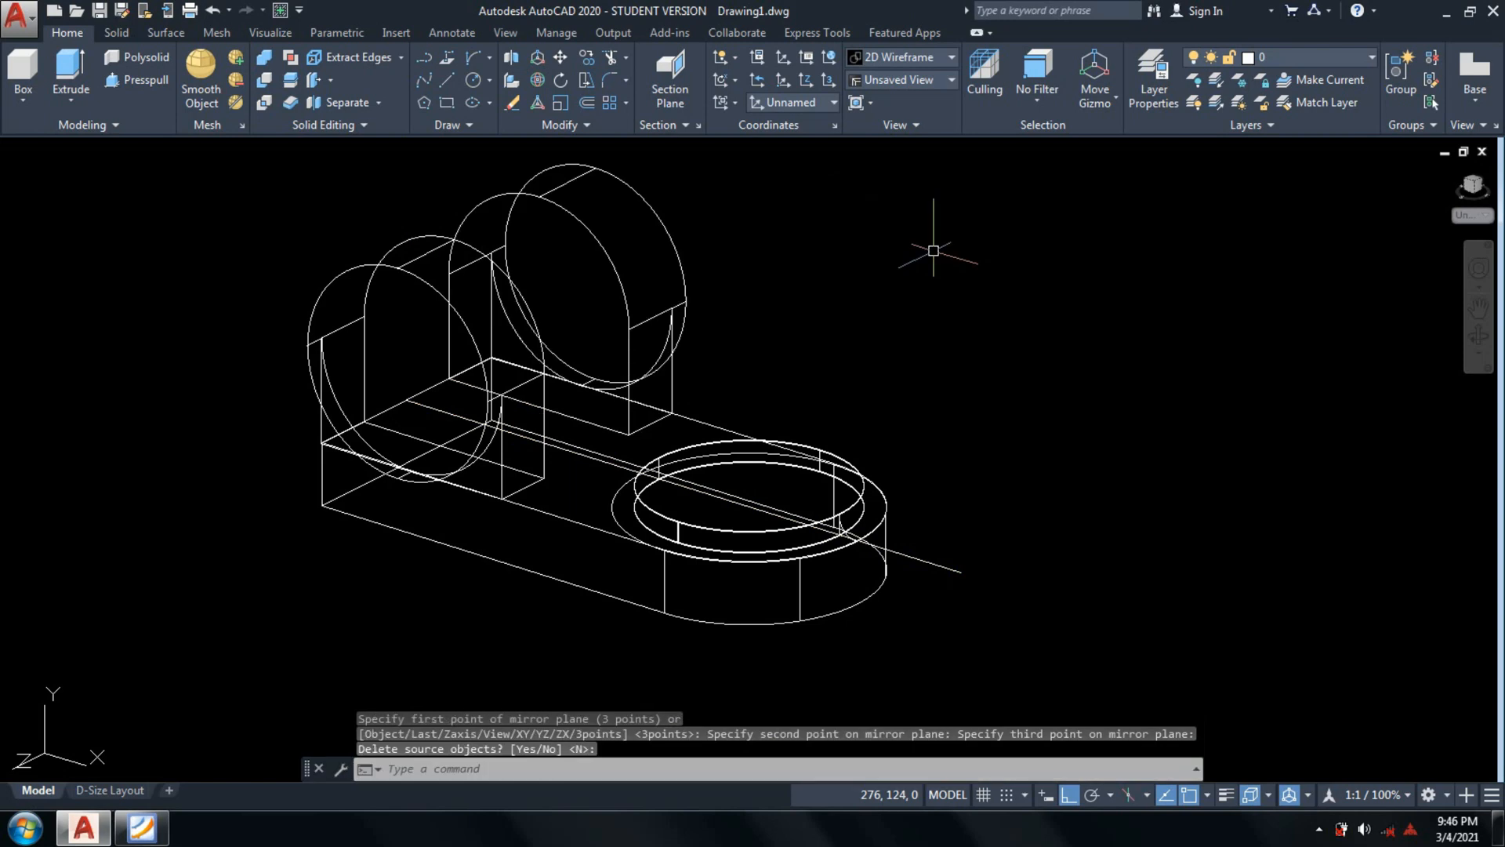
Erase the centre line running lengthwise along the base.
left_click(951, 565)
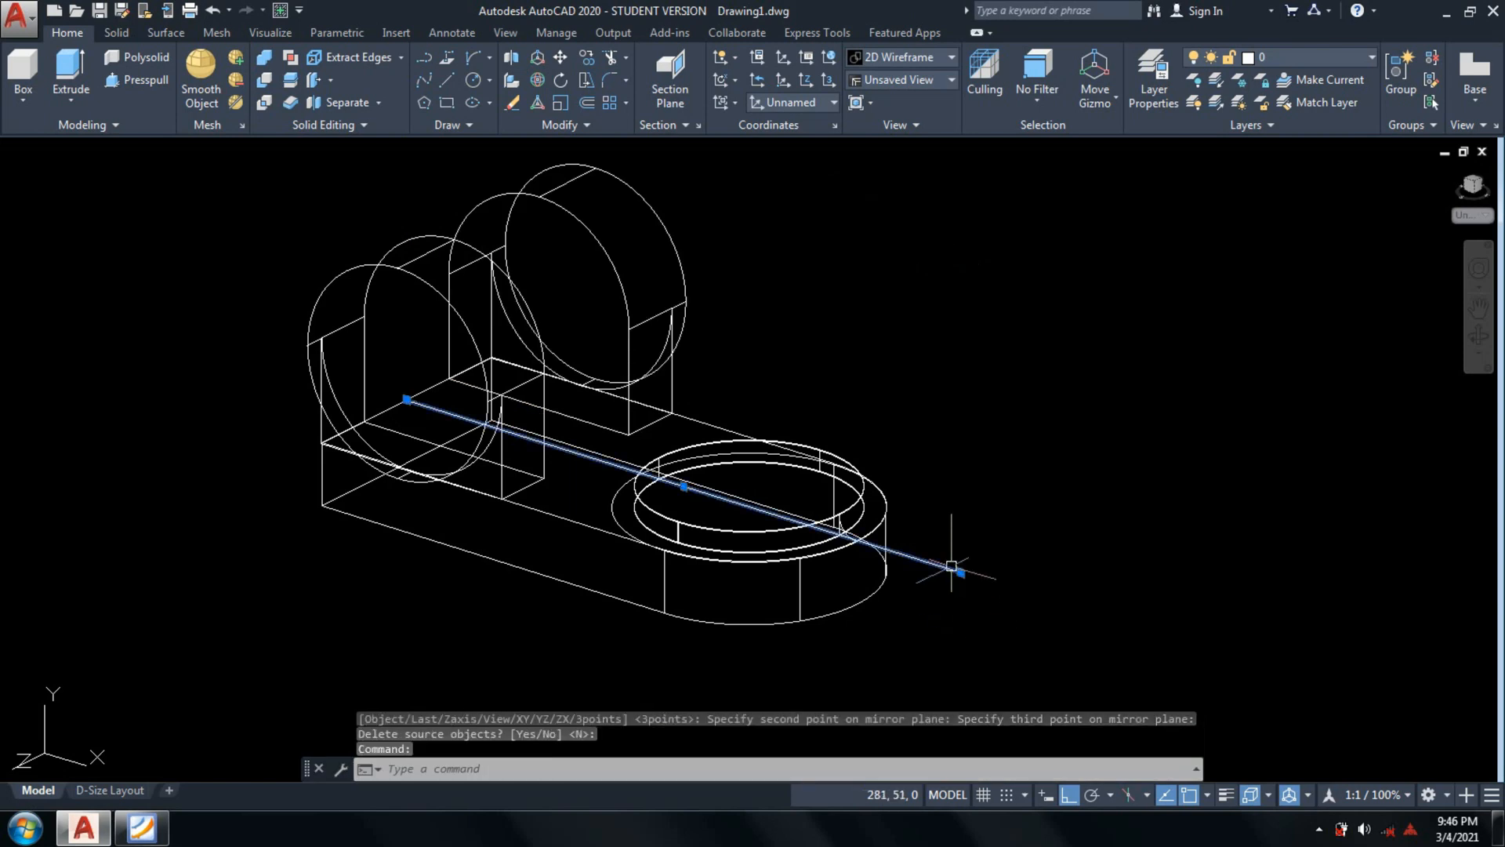
type("e")
key("Return")
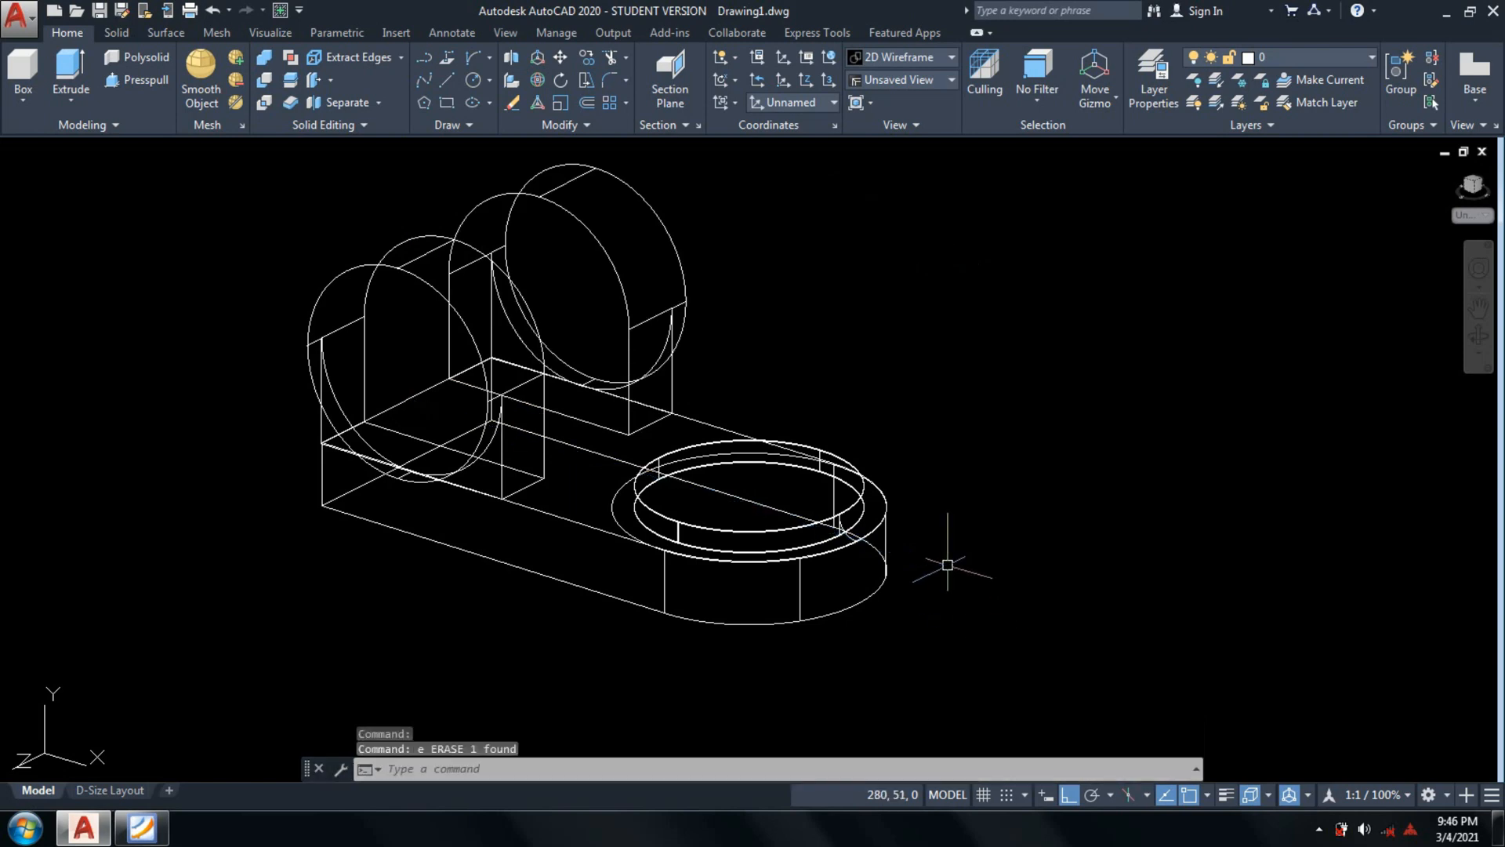
Check the lug arrangement and the hole dimensions in the PDF drawing against the mirrored model.
left_click(207, 788)
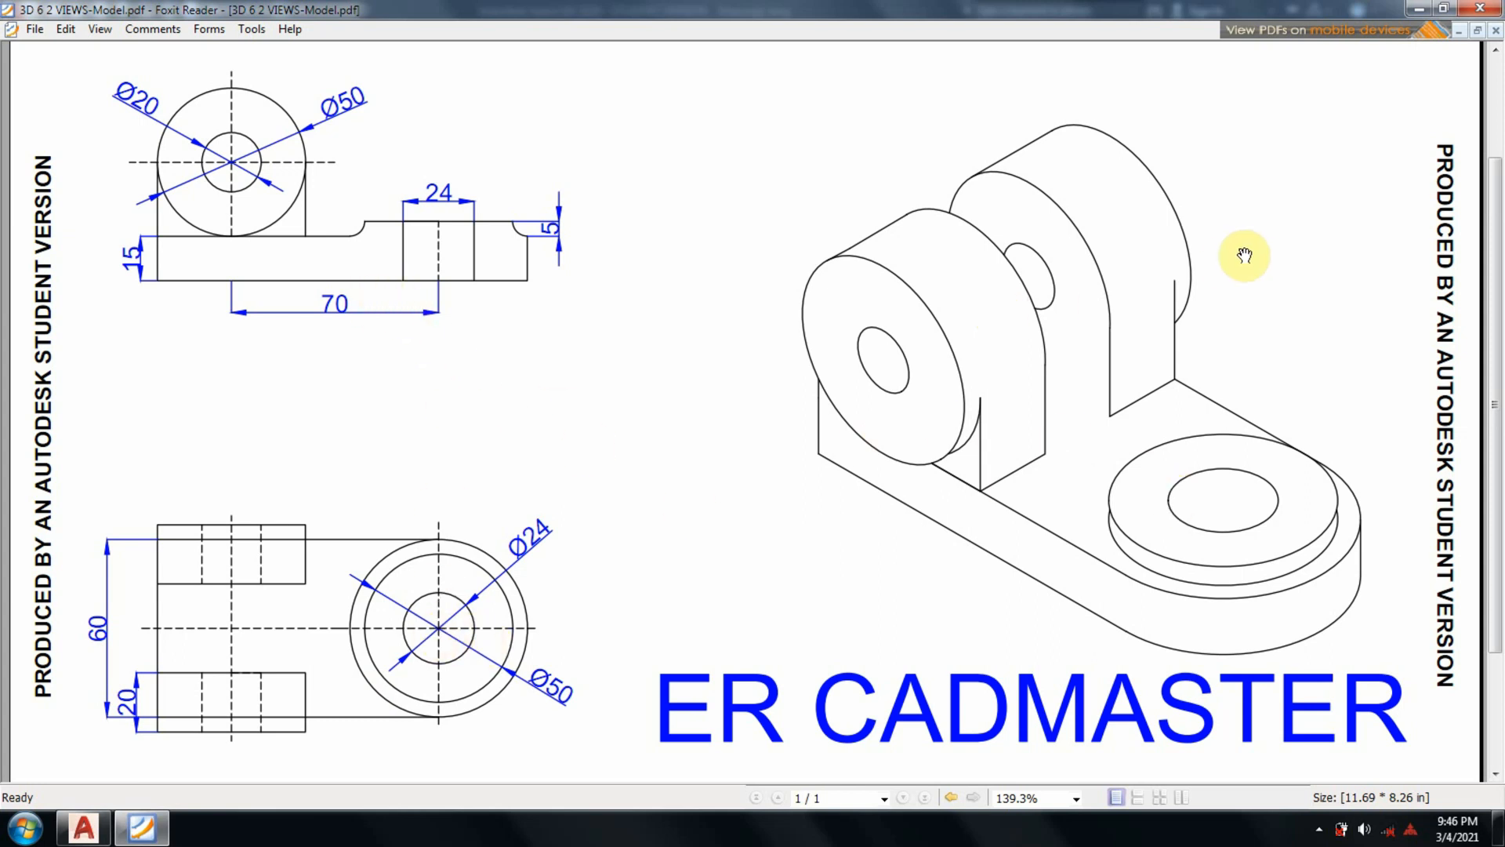
left_click(147, 825)
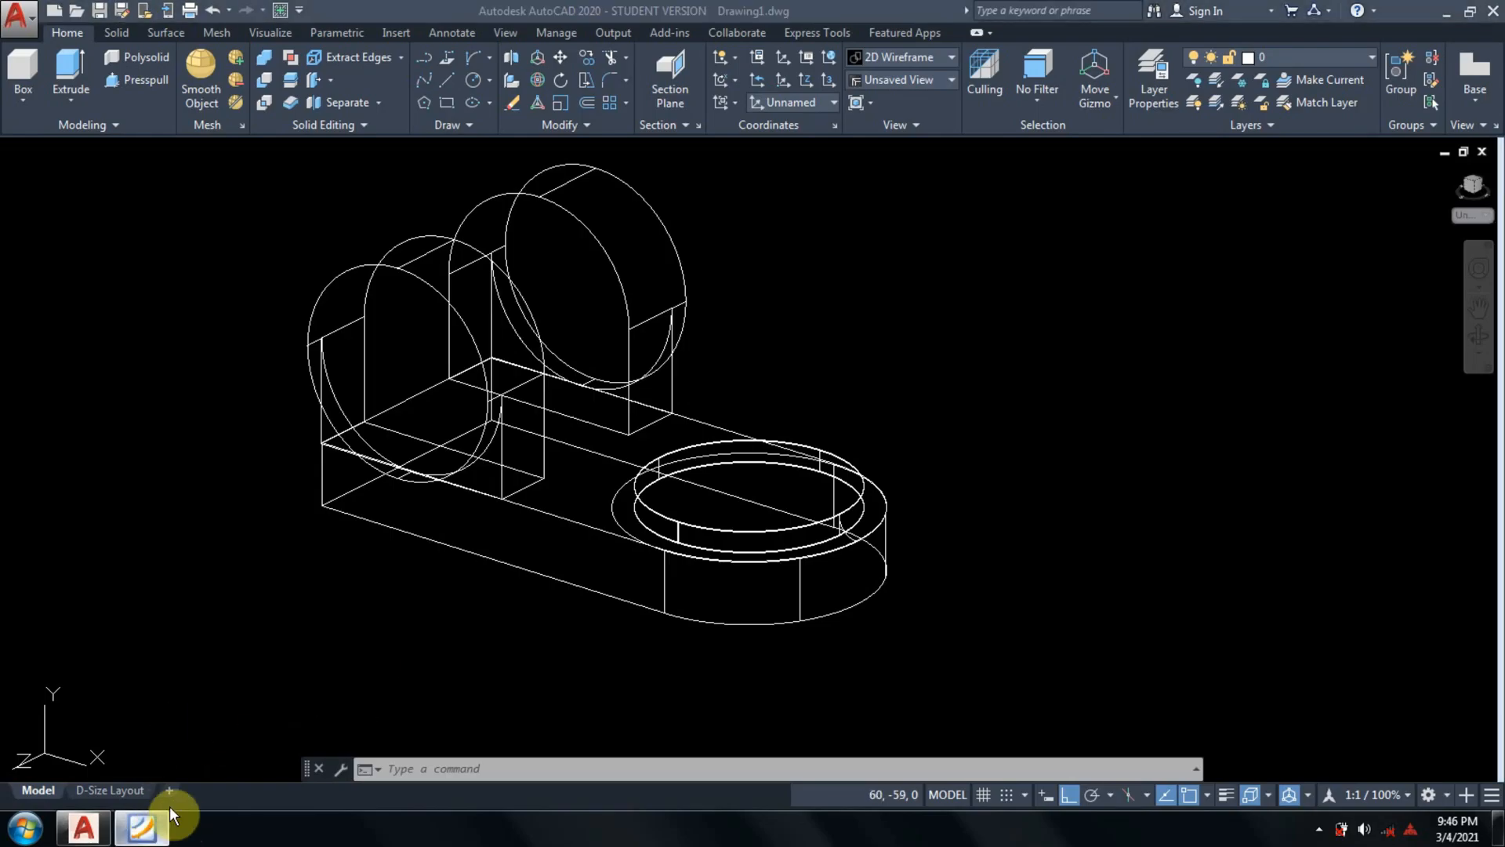
left_click(145, 825)
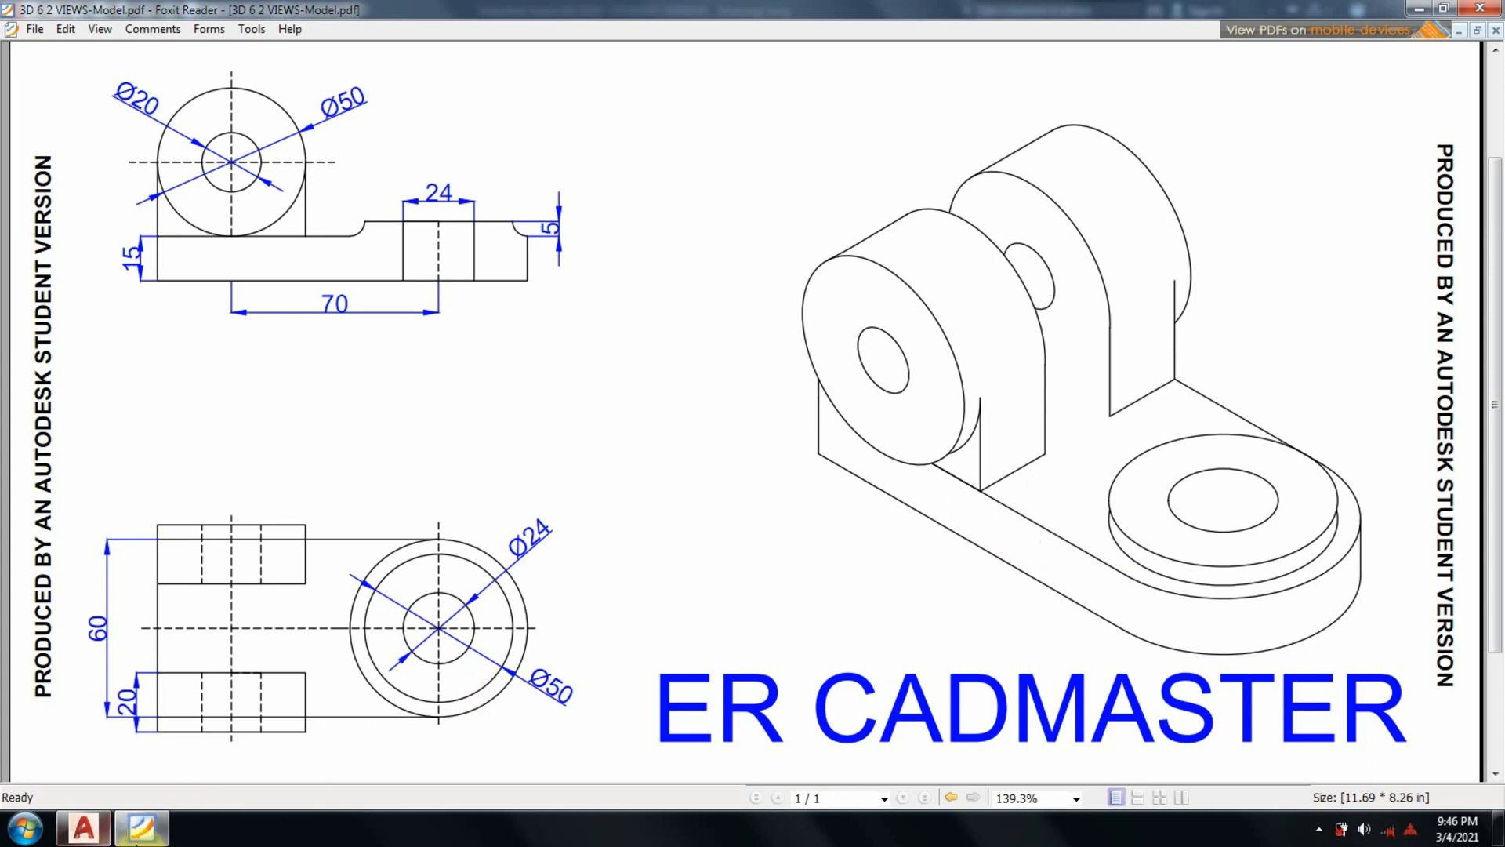
left_click(84, 827)
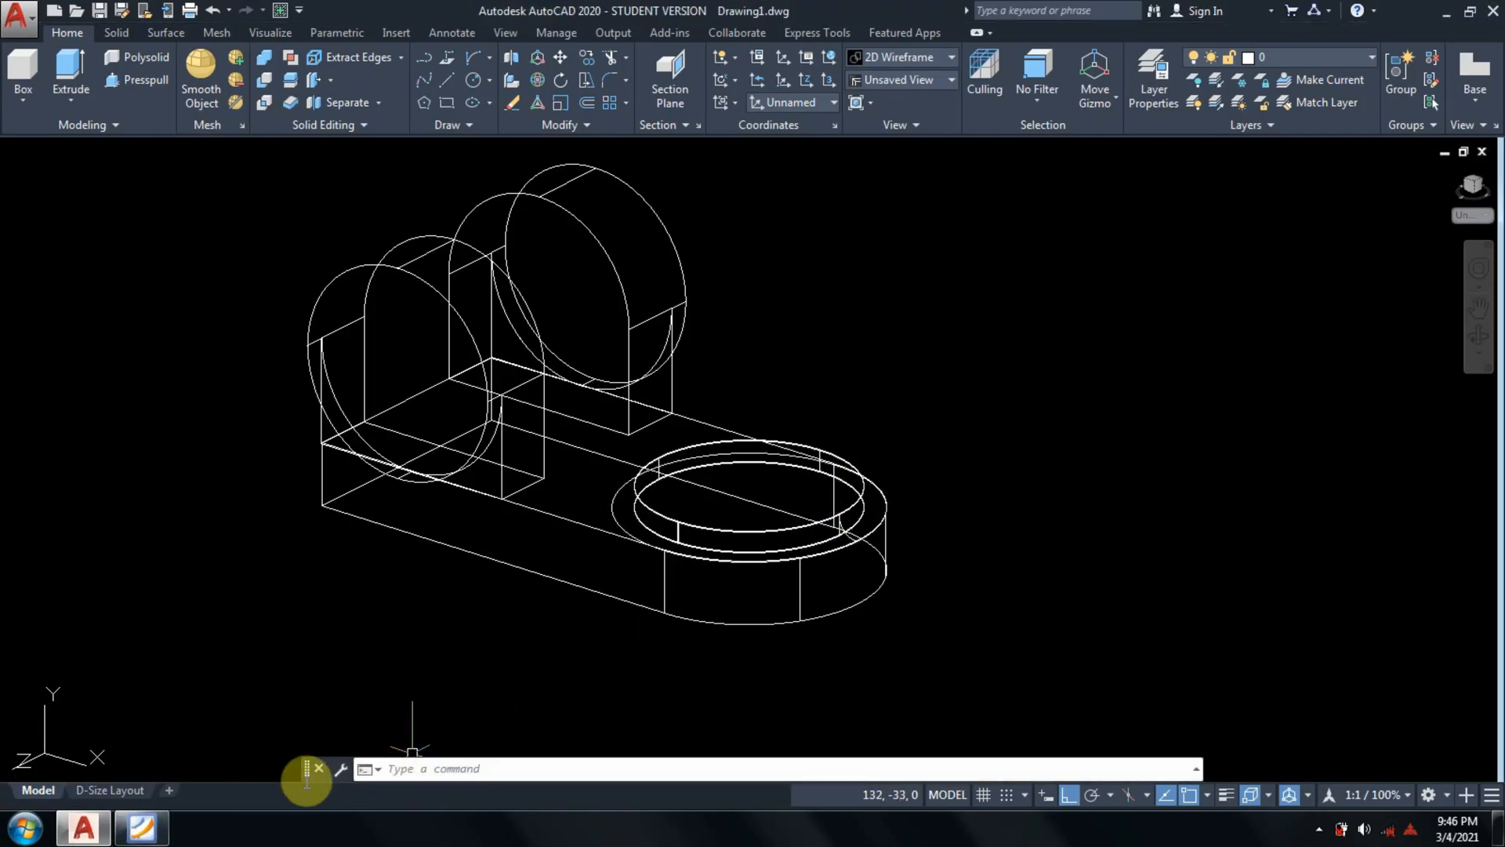
middle_click_drag(927, 514, 980, 405)
middle_click_drag(958, 464, 989, 530)
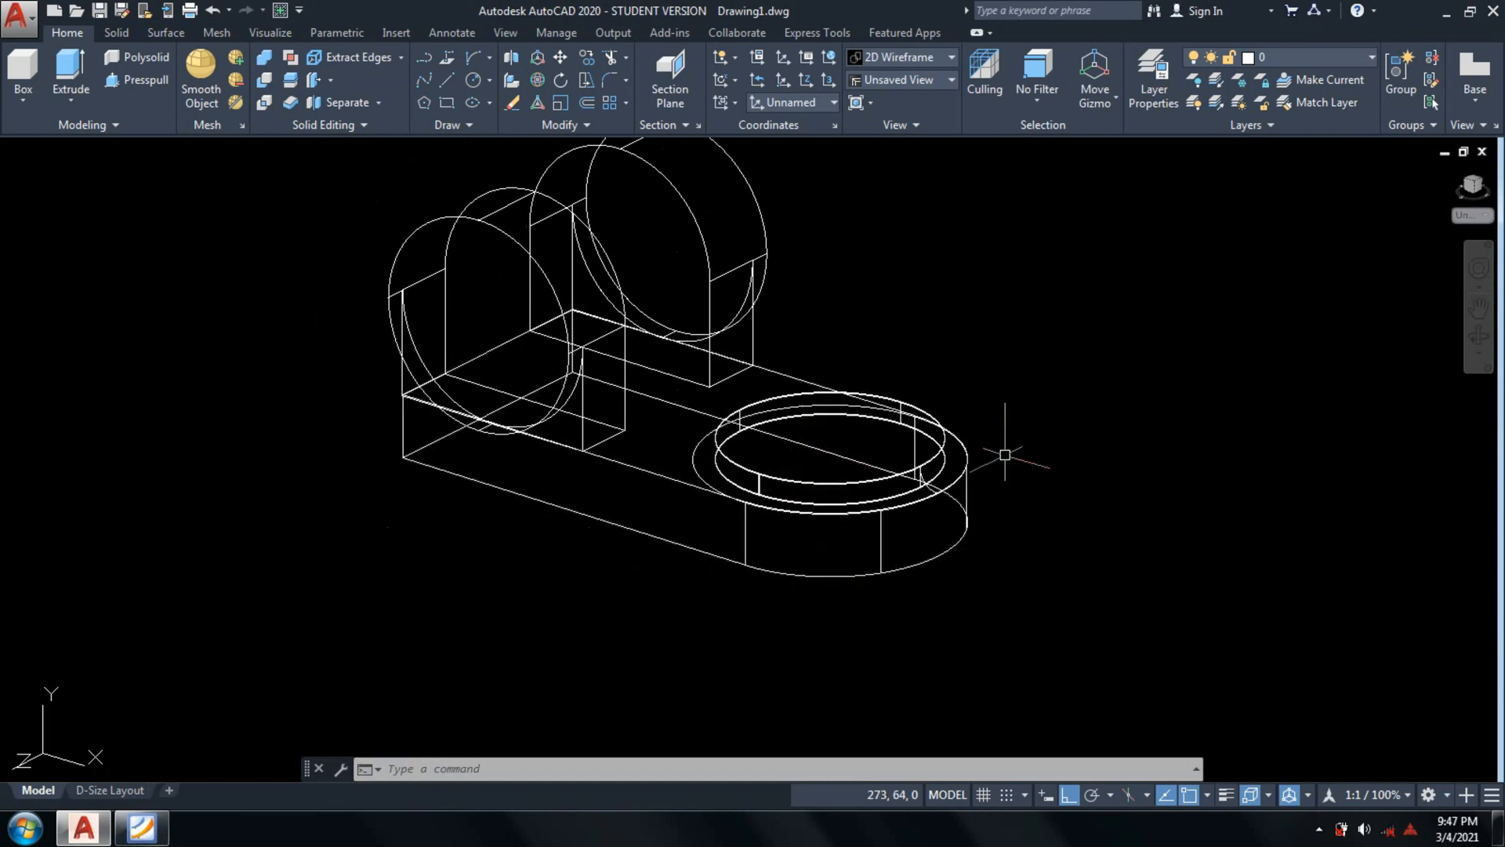
left_click(158, 835)
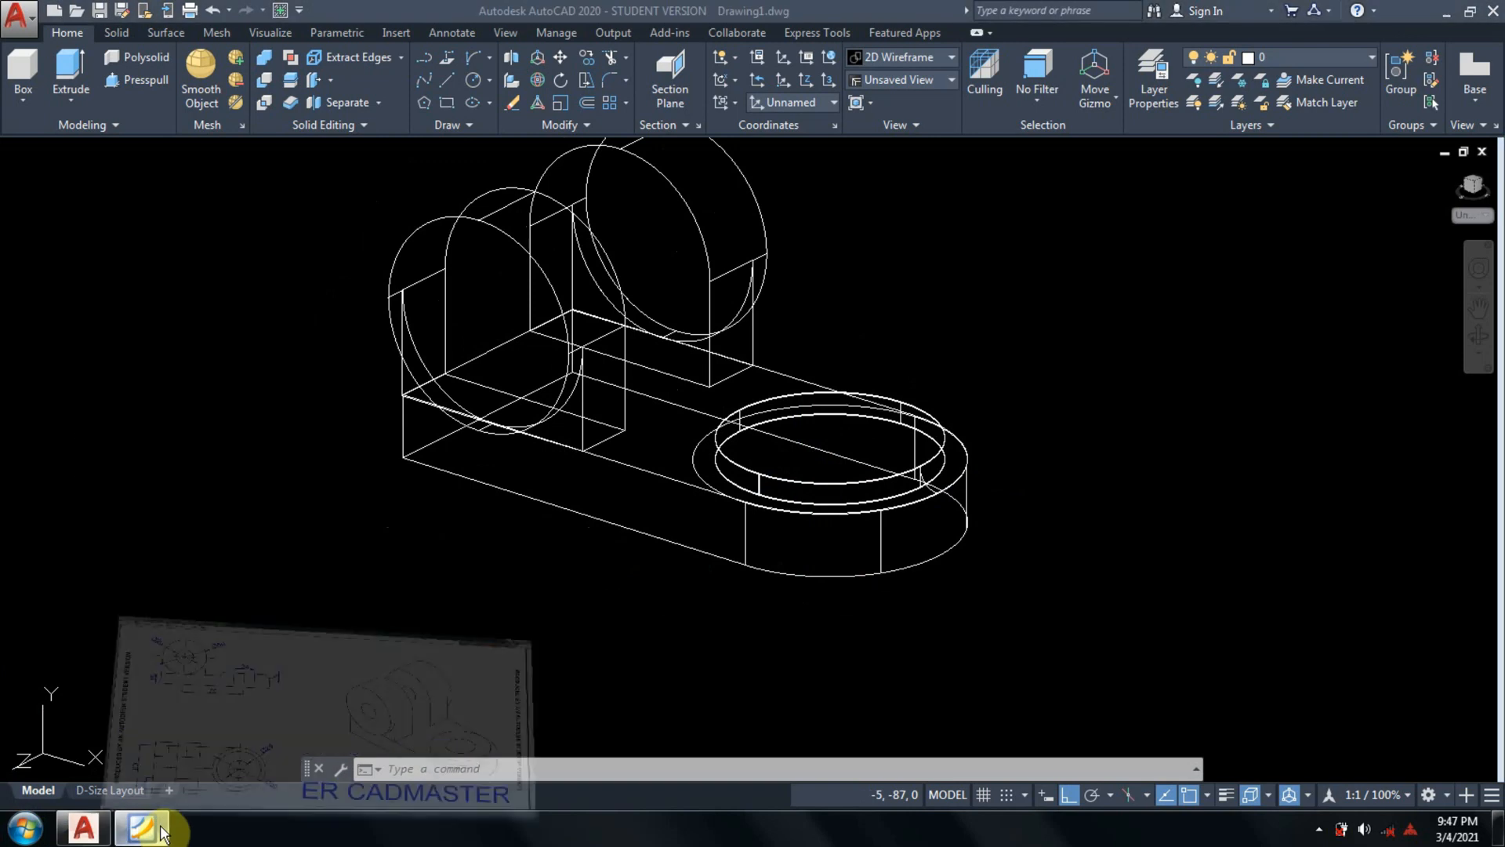
left_click(164, 836)
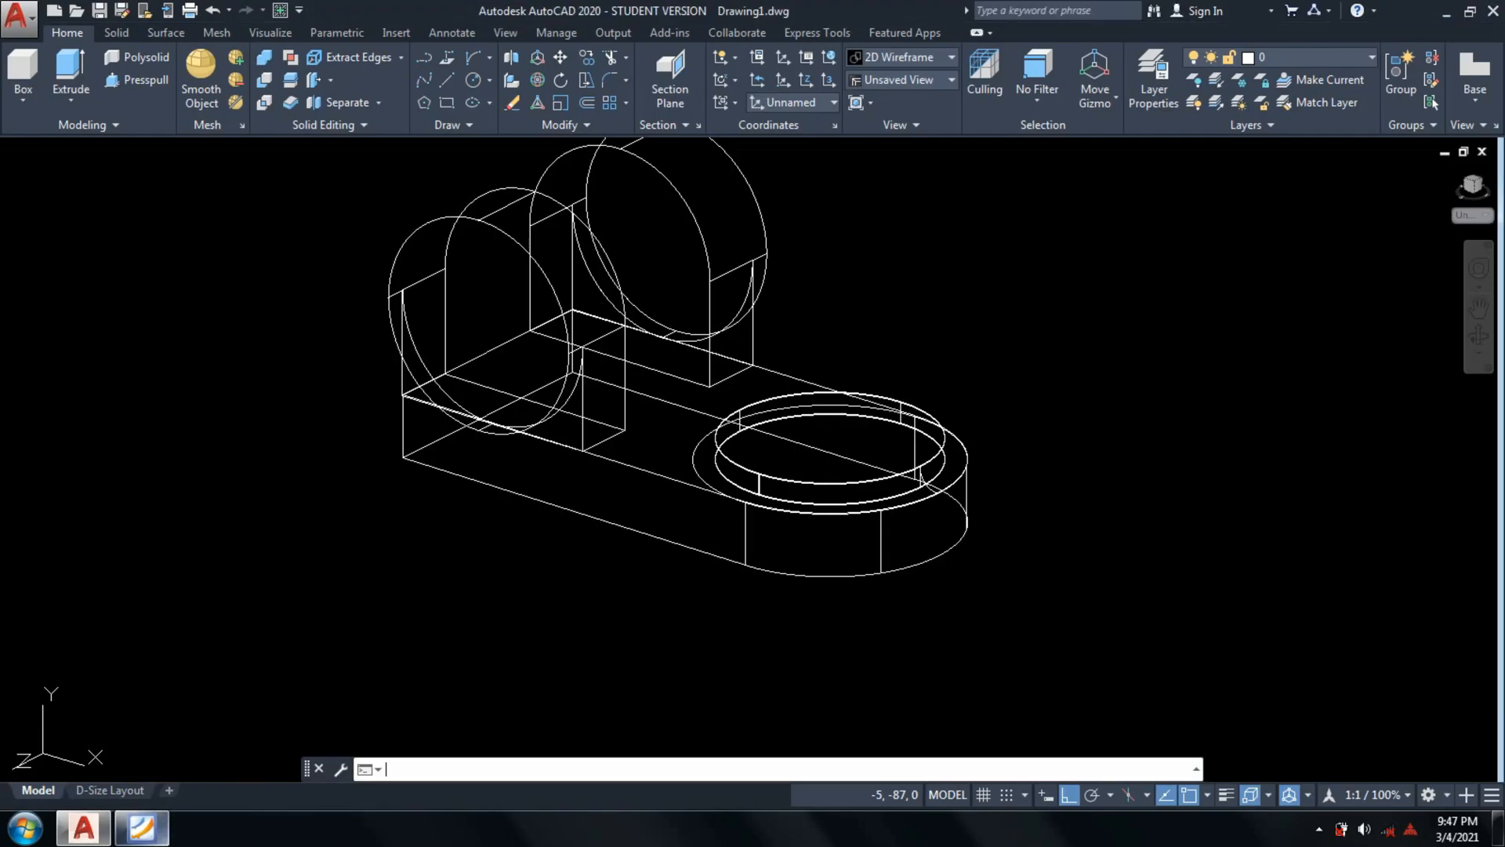
type("c")
key("Return")
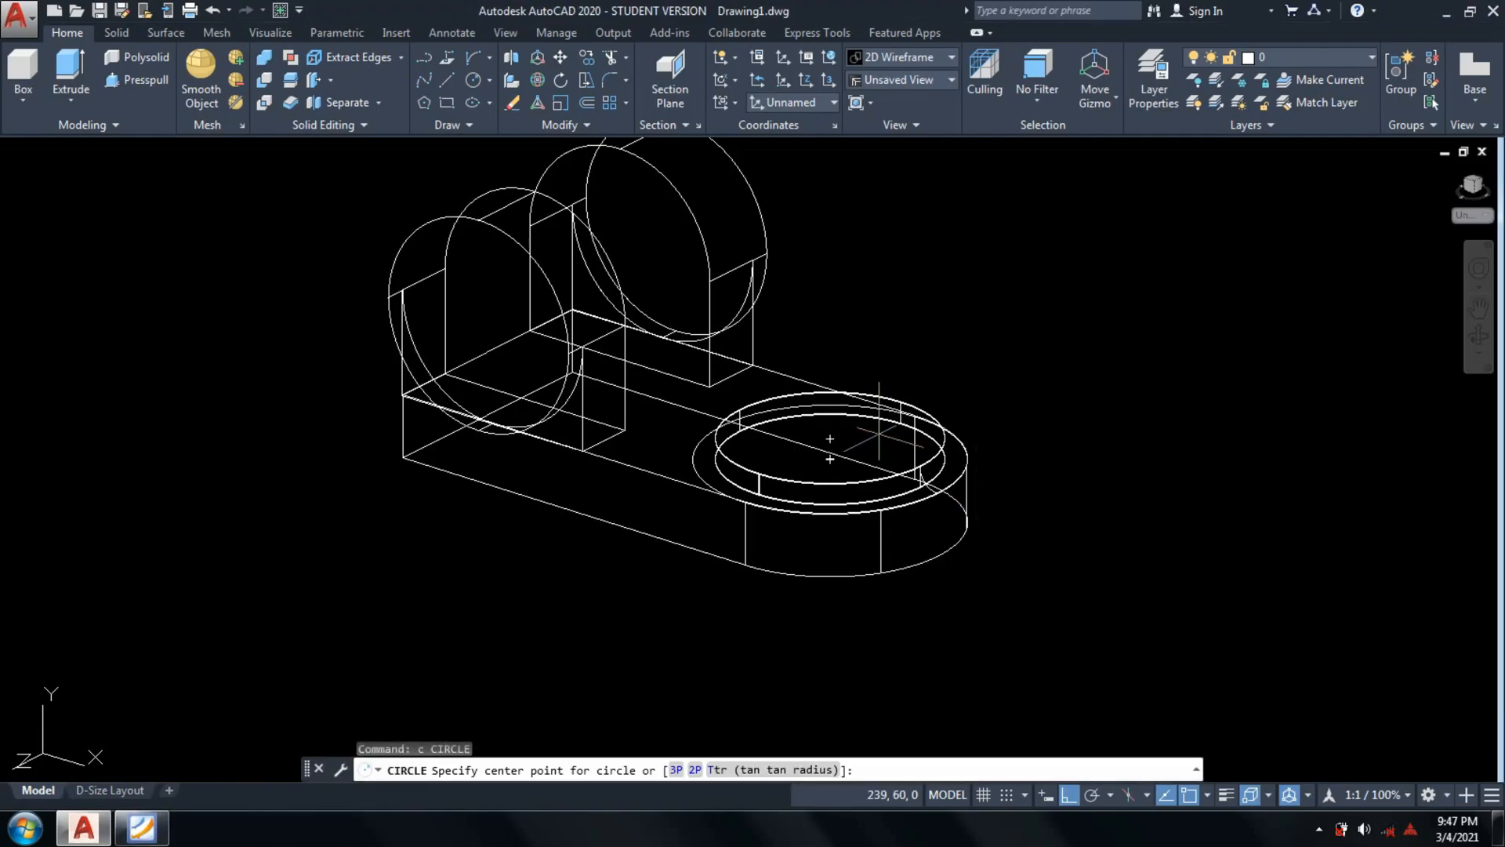
left_click(830, 439)
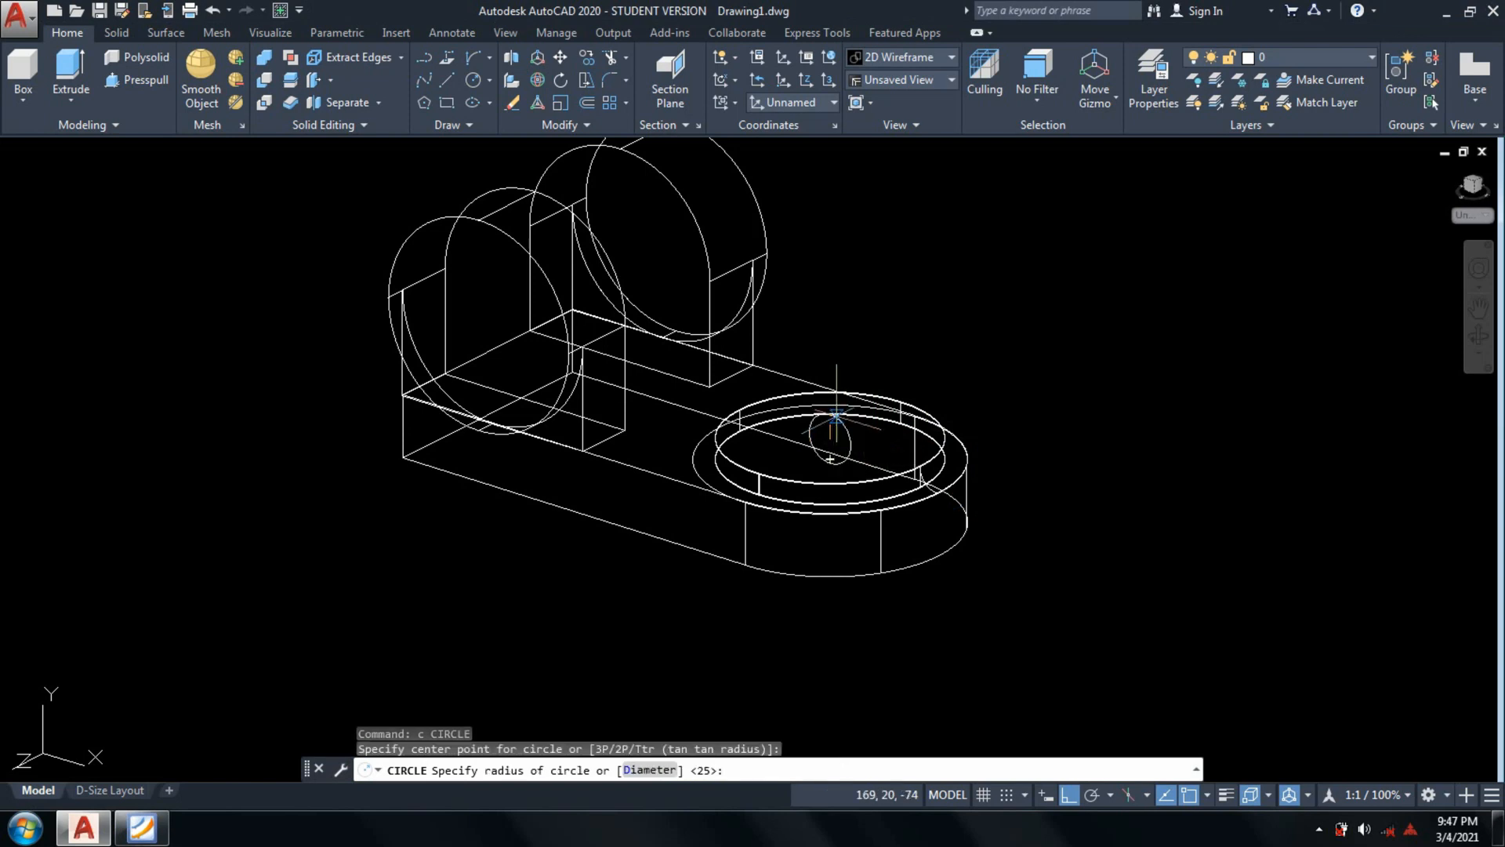
key("Escape")
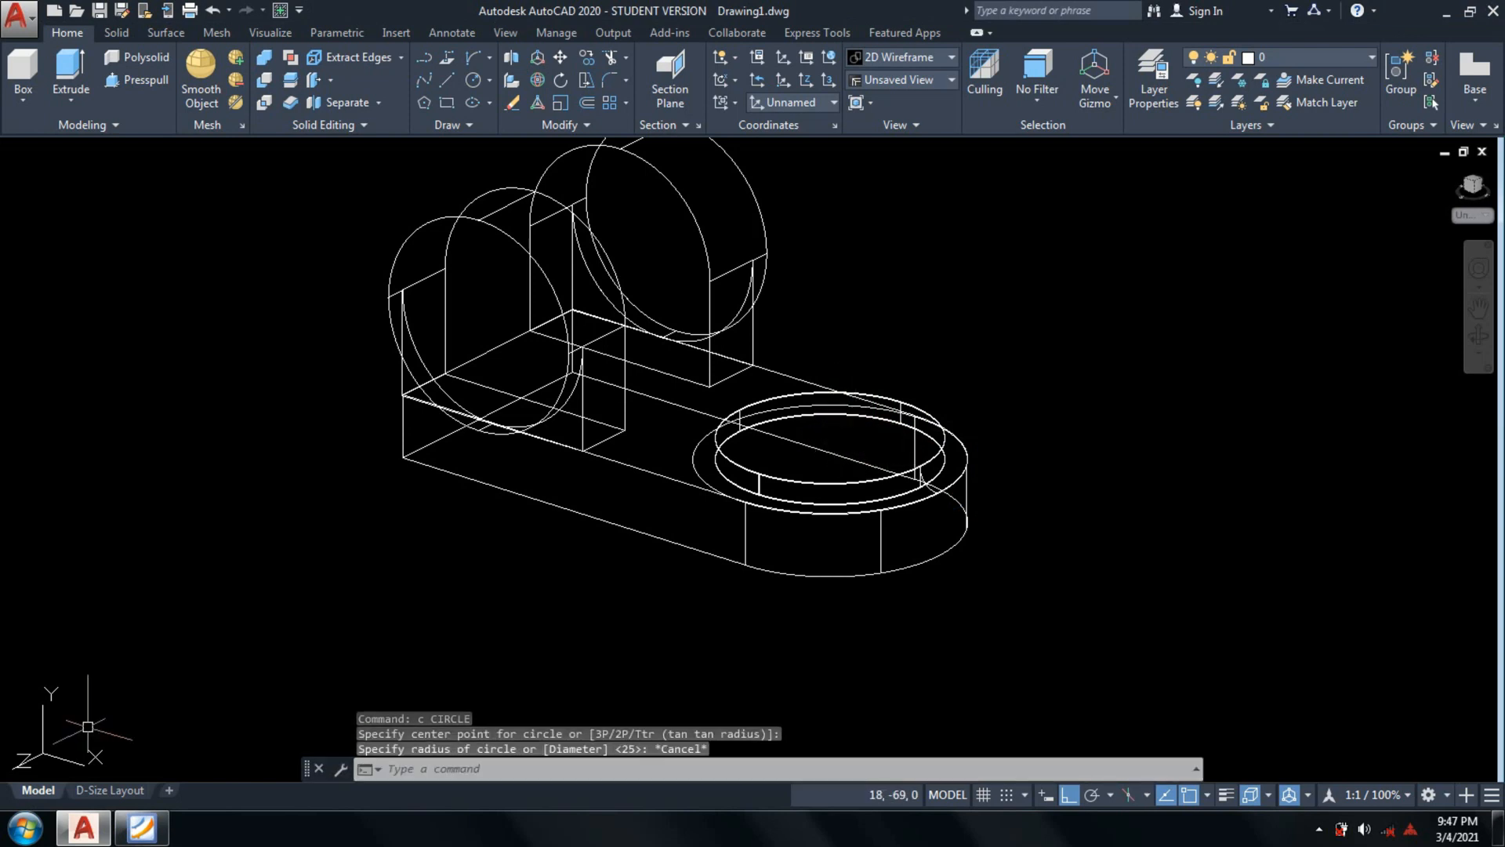
Check the lug hole's diameter in the PDF drawing and draw a circle of radius 10 at the centre of the front lug's round face.
middle_click_drag(513, 467, 552, 530)
type("c")
key("Return")
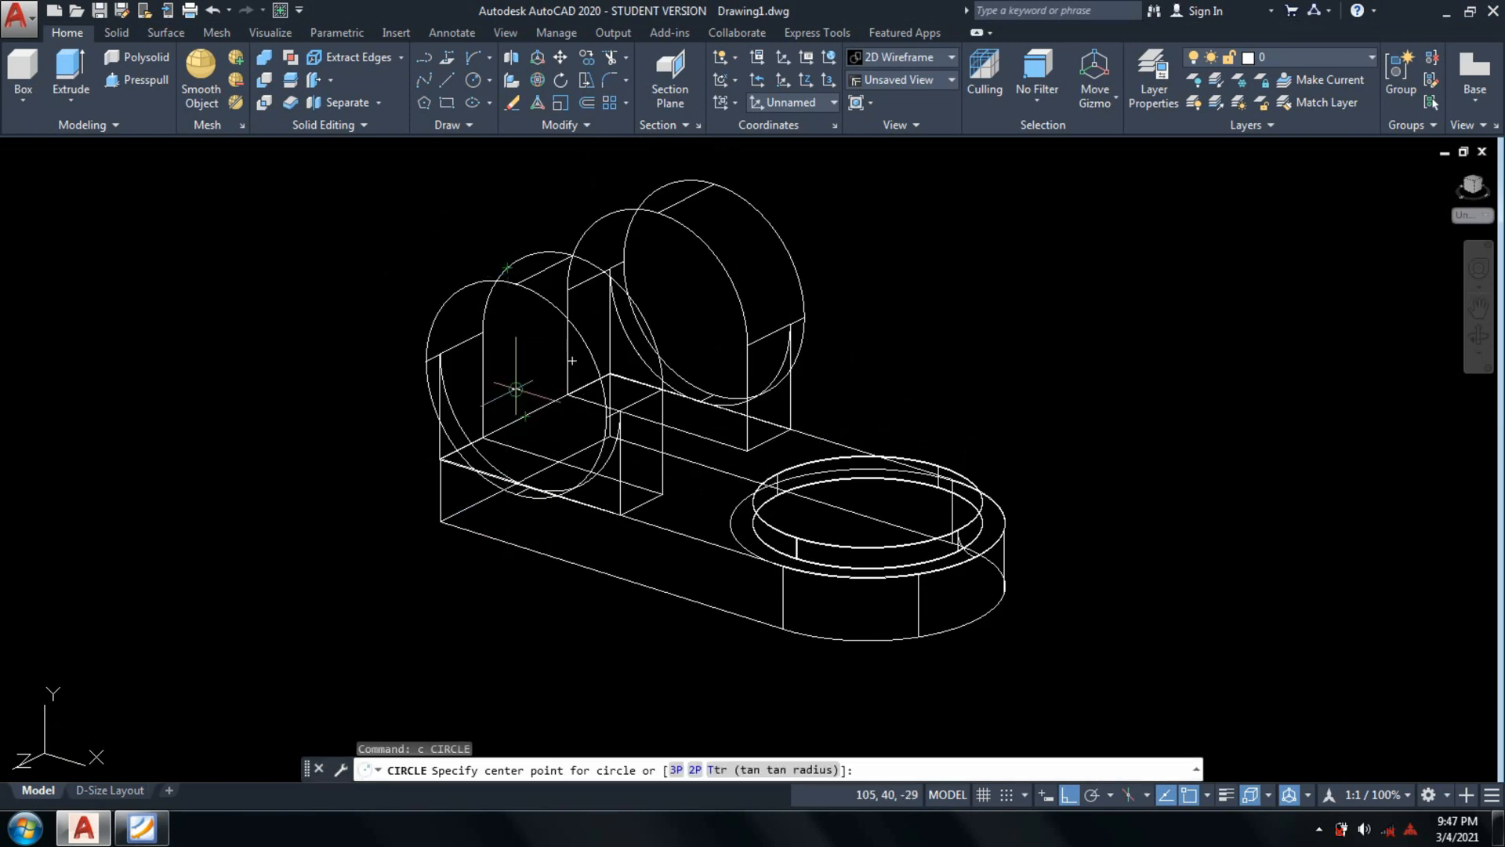
left_click(516, 389)
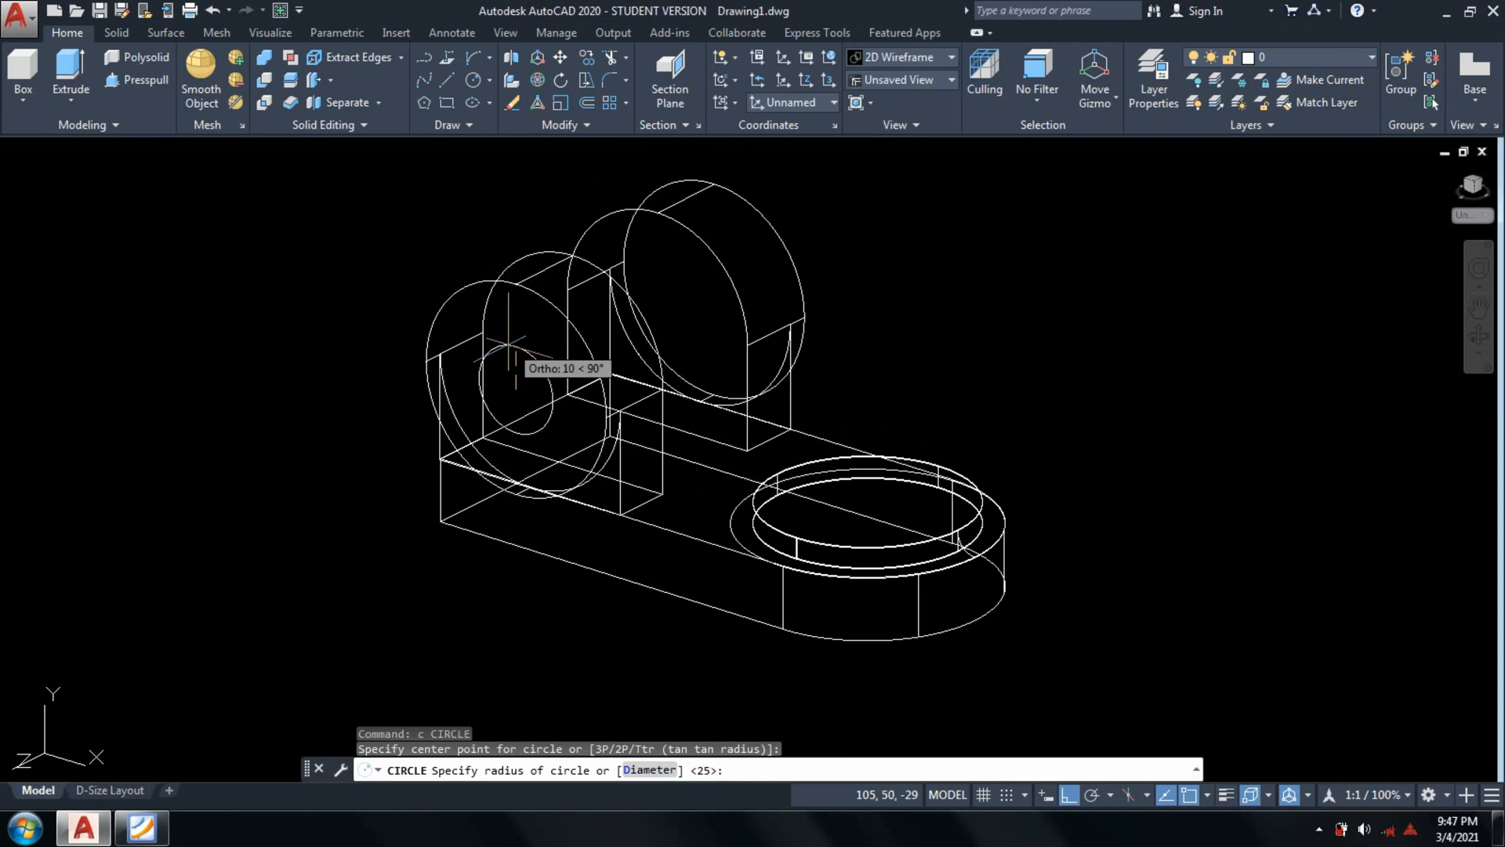
left_click(137, 821)
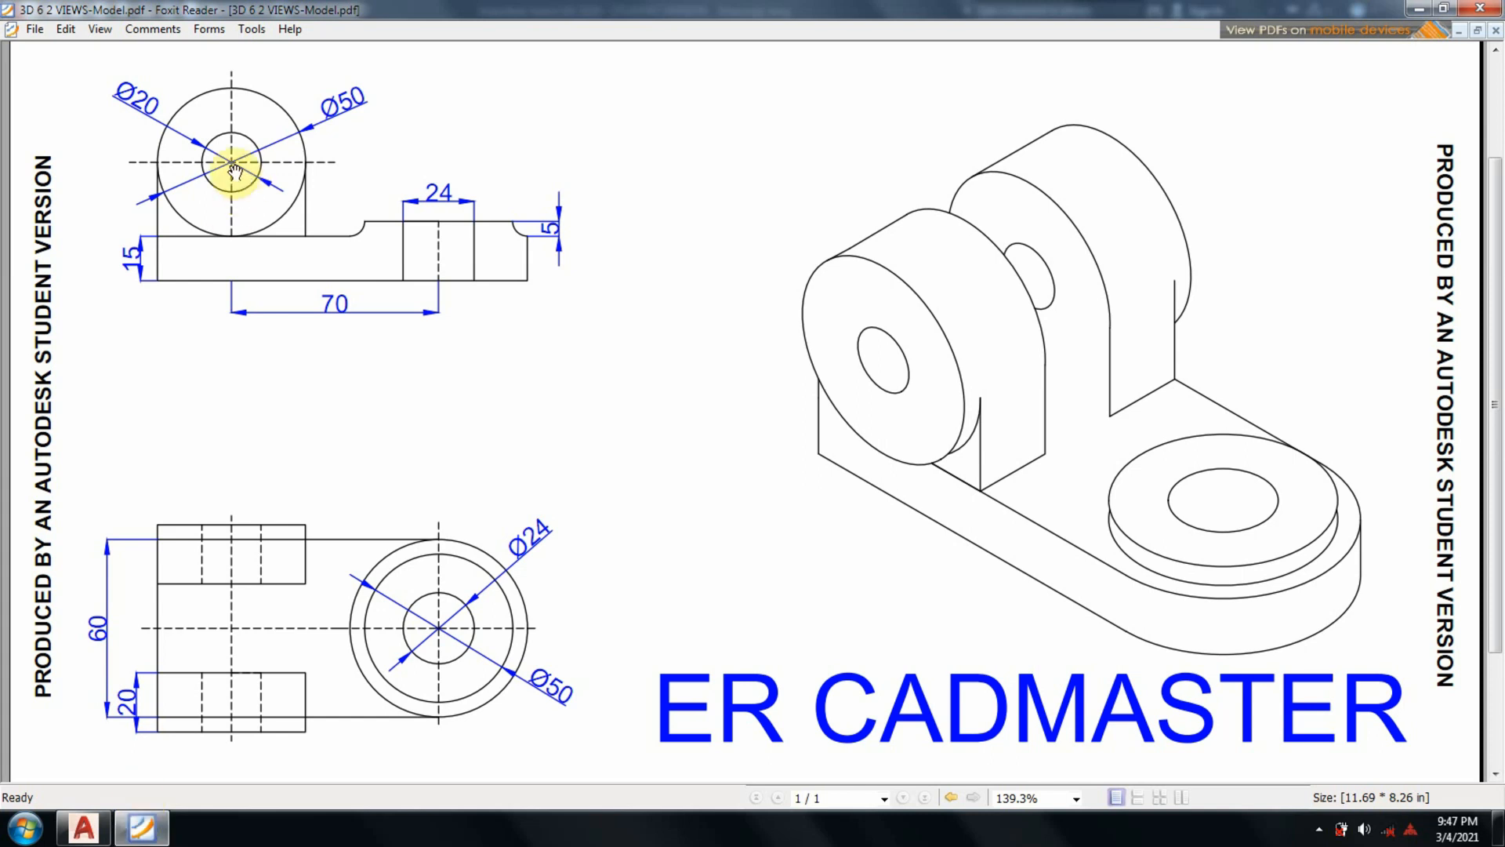
left_click(141, 828)
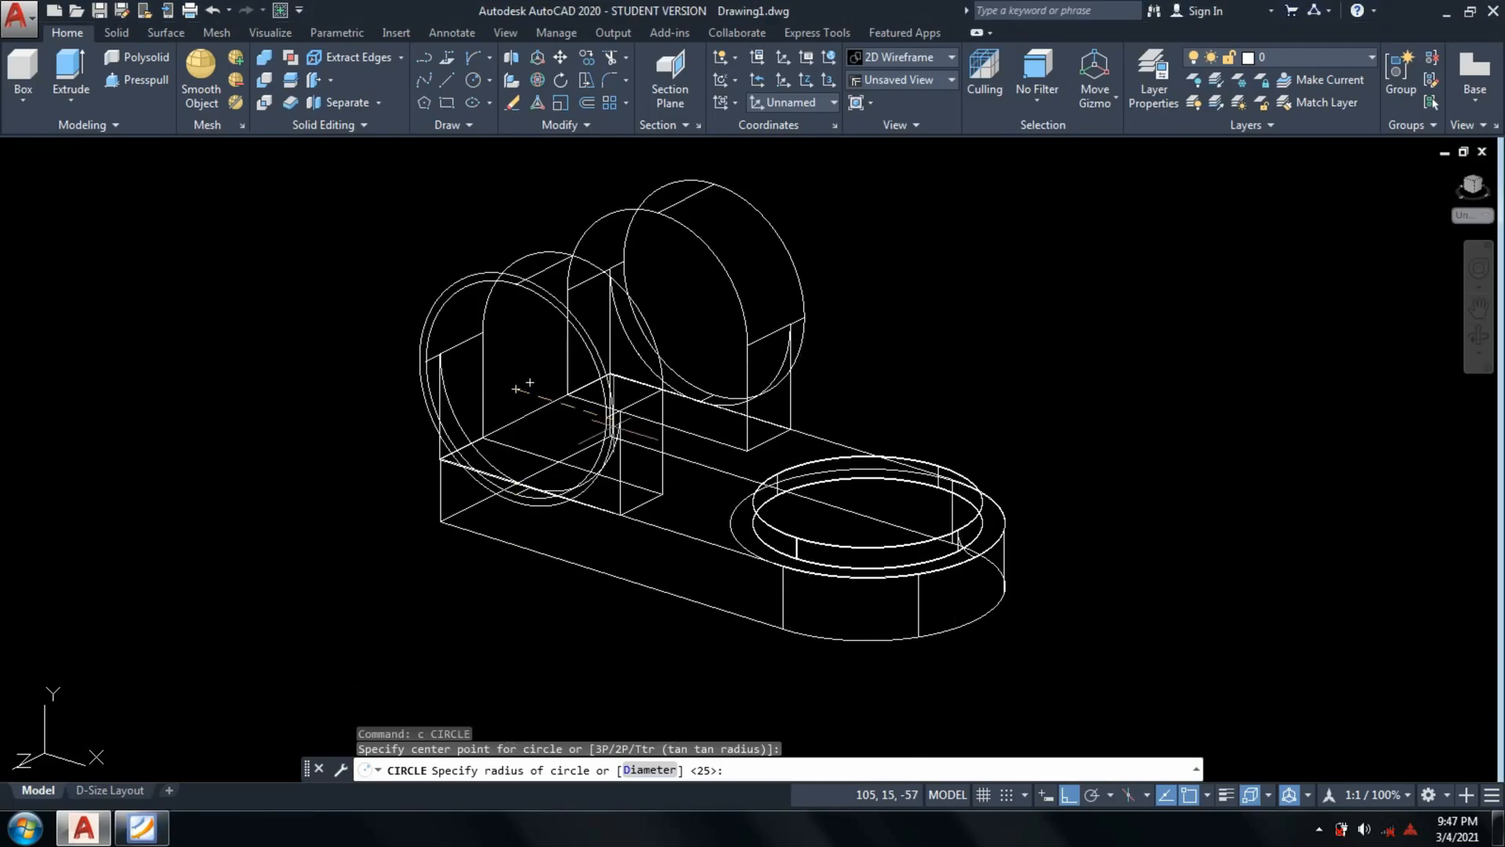
type("10")
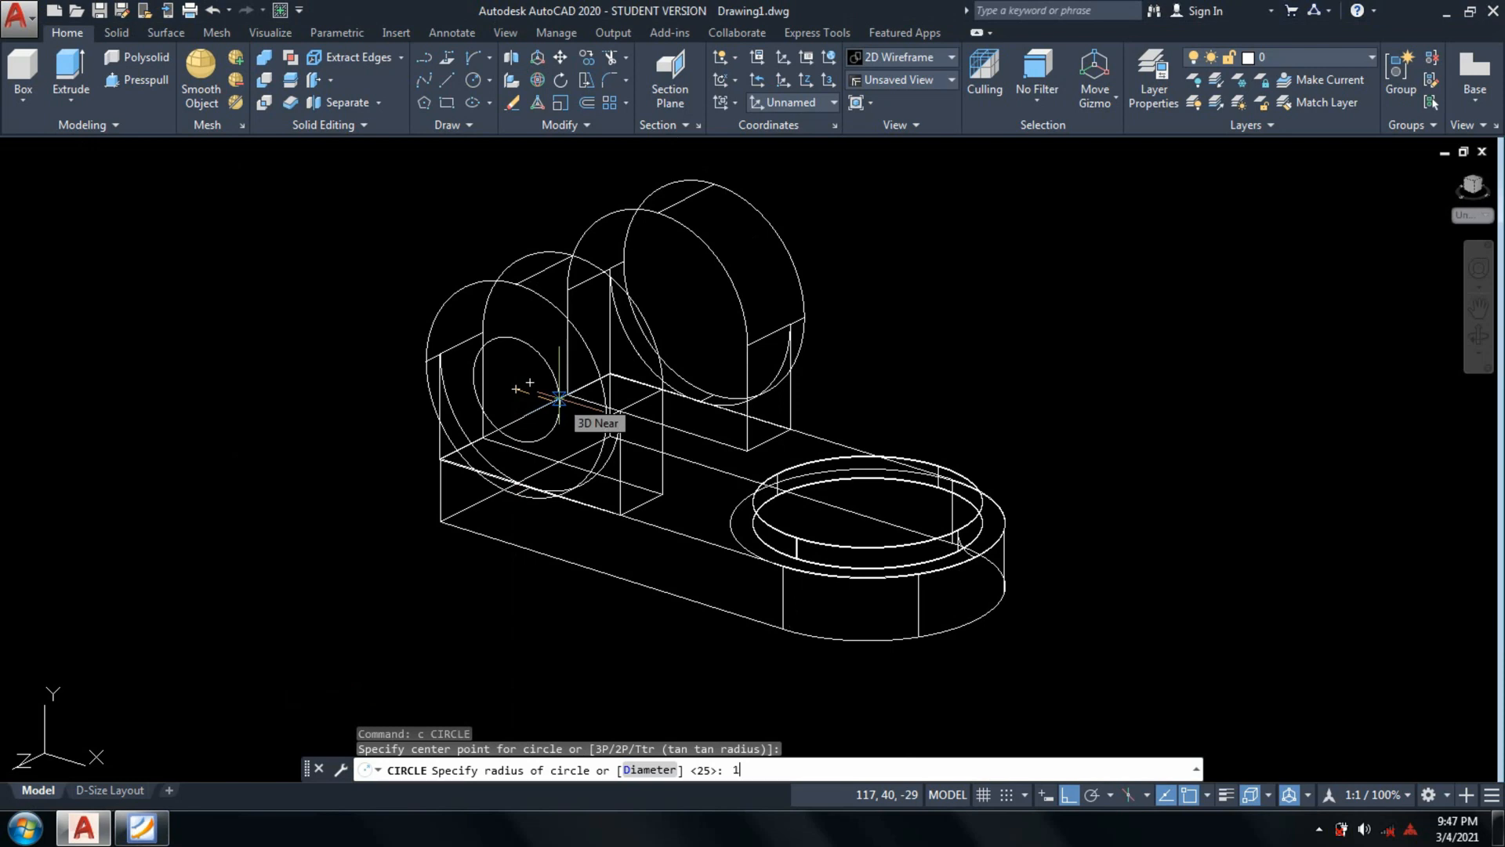
key("Return")
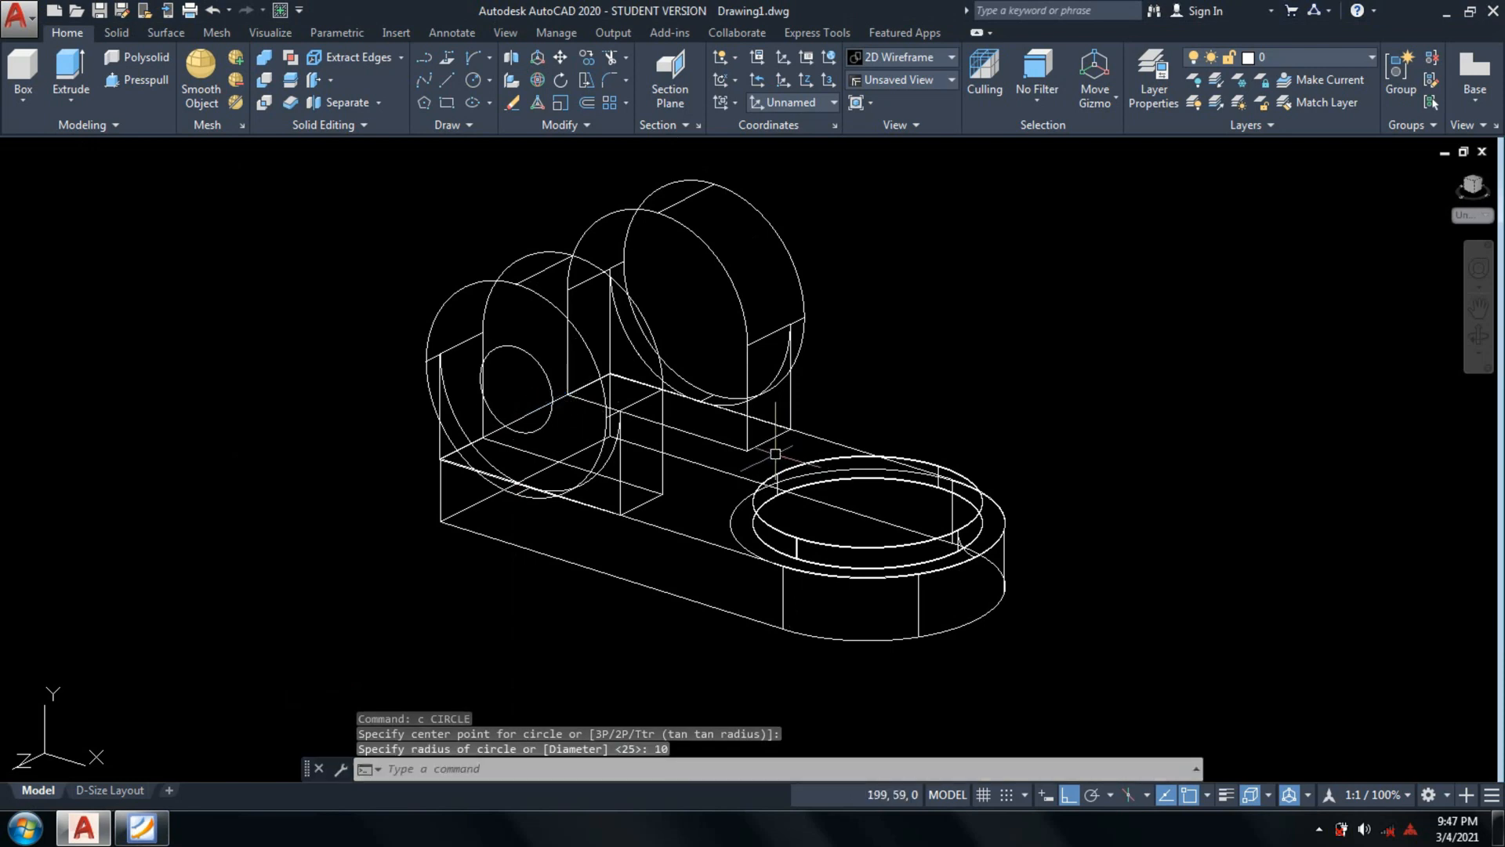
Extrude the radius 10 circle through both lugs to a point beyond the rear lug's outer face.
middle_click_drag(775, 453, 689, 506)
type("ext")
key("Return")
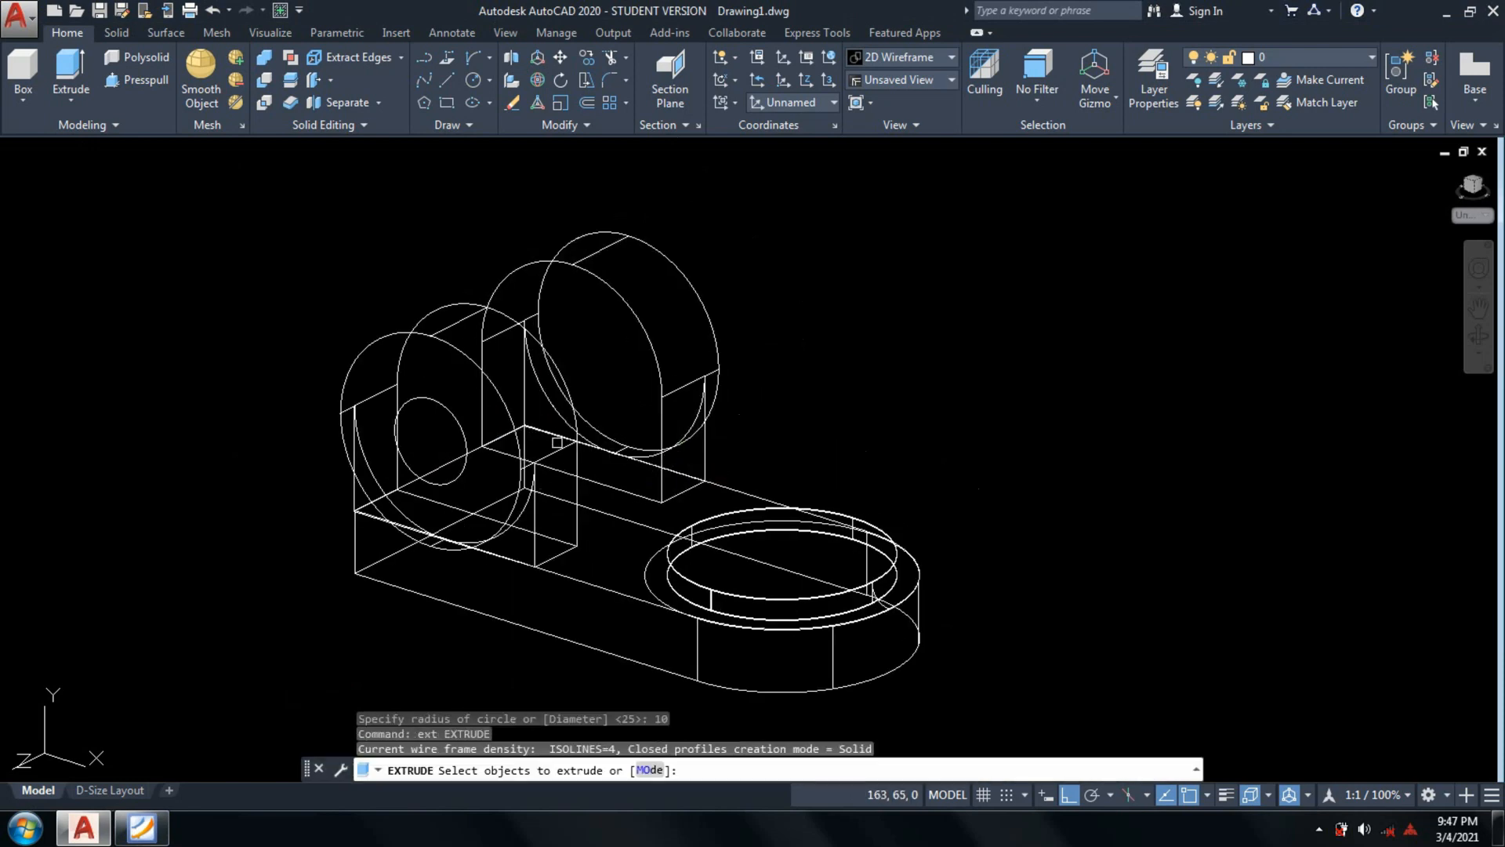
left_click(454, 461)
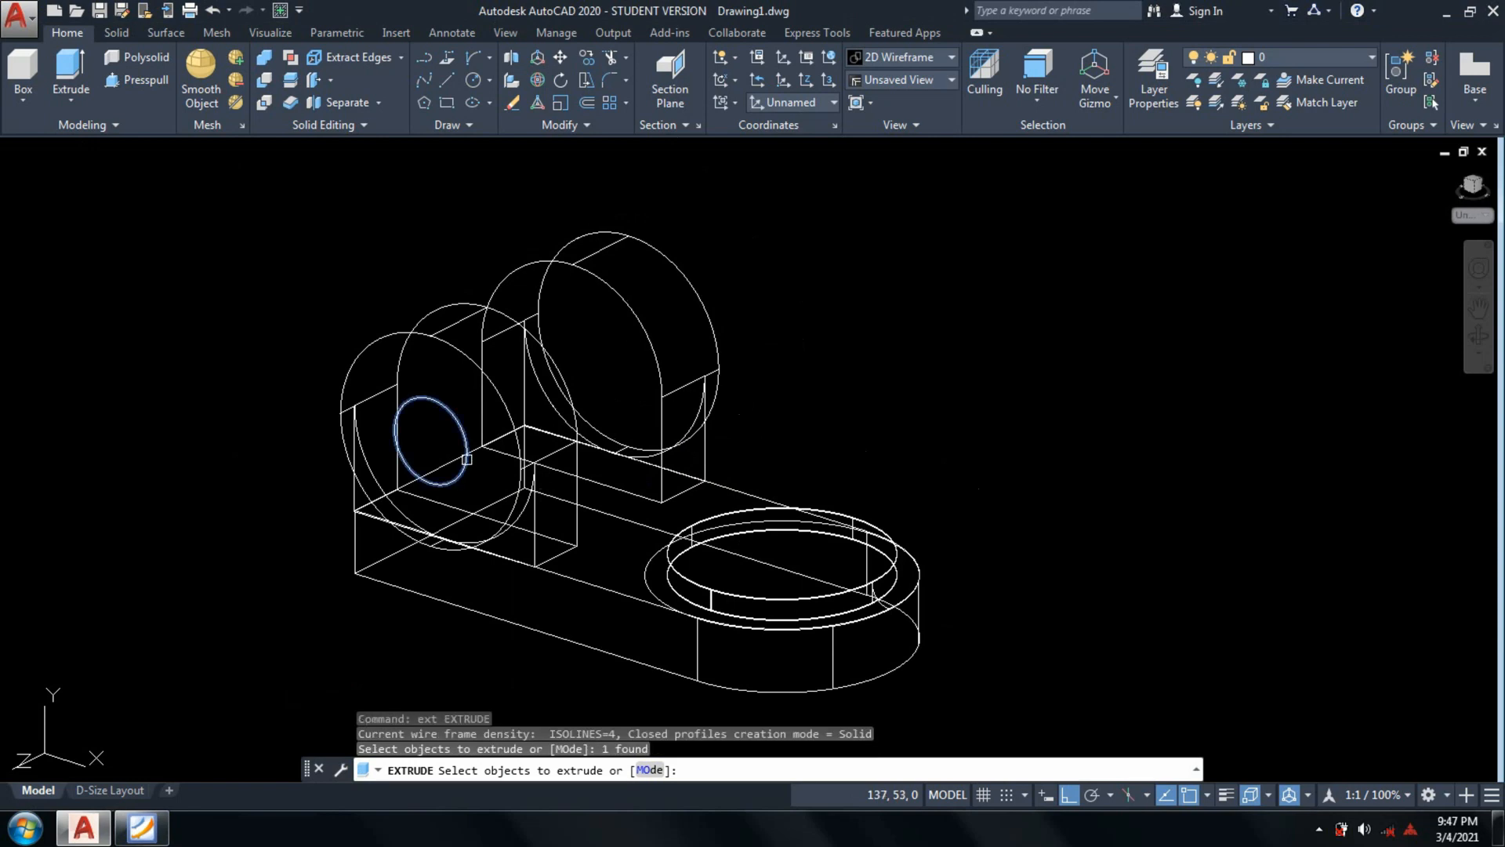
key("Return")
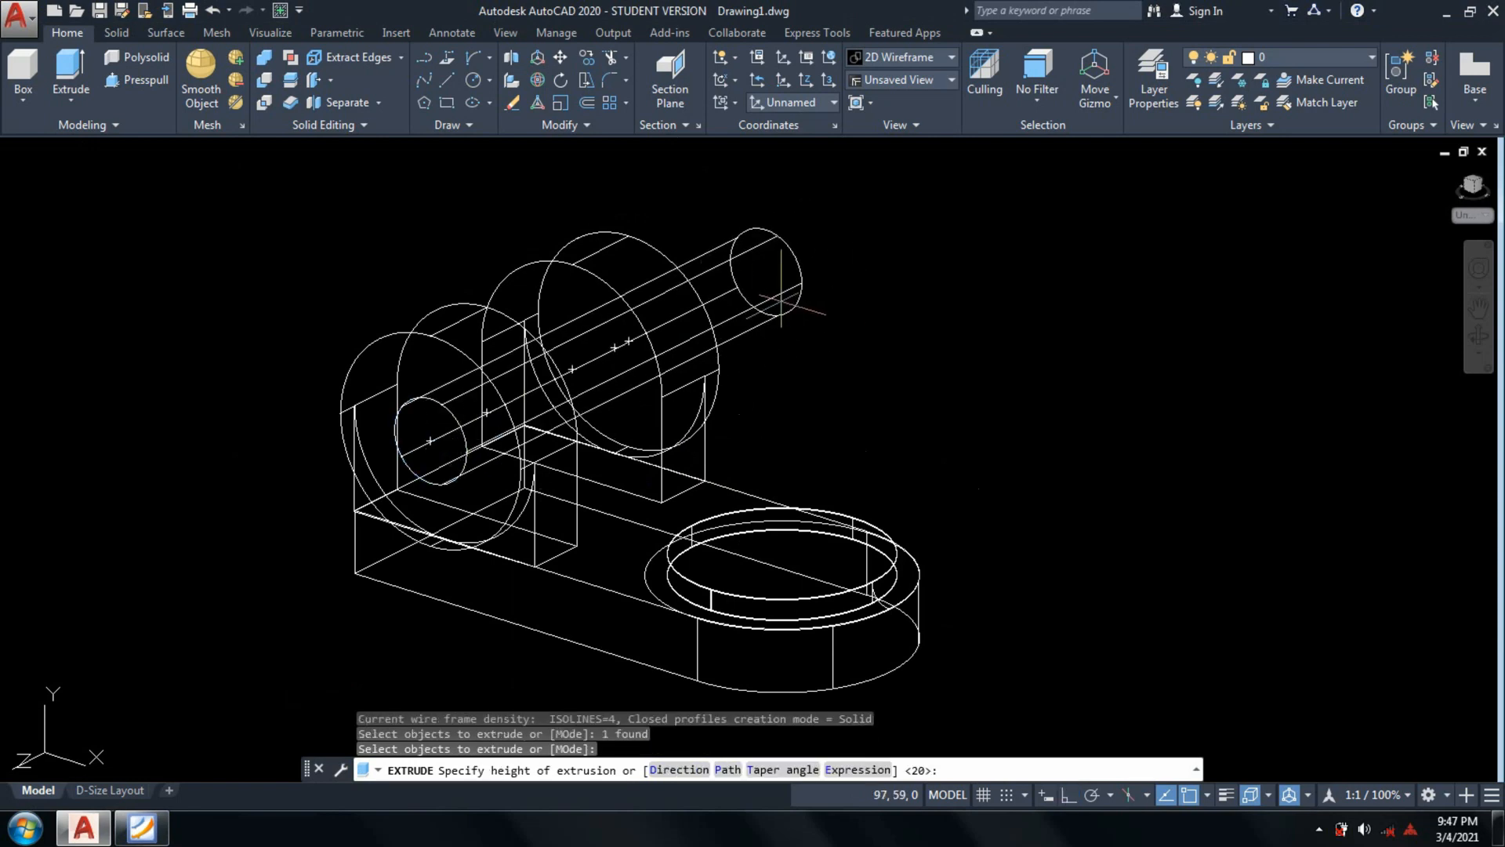
left_click(780, 300)
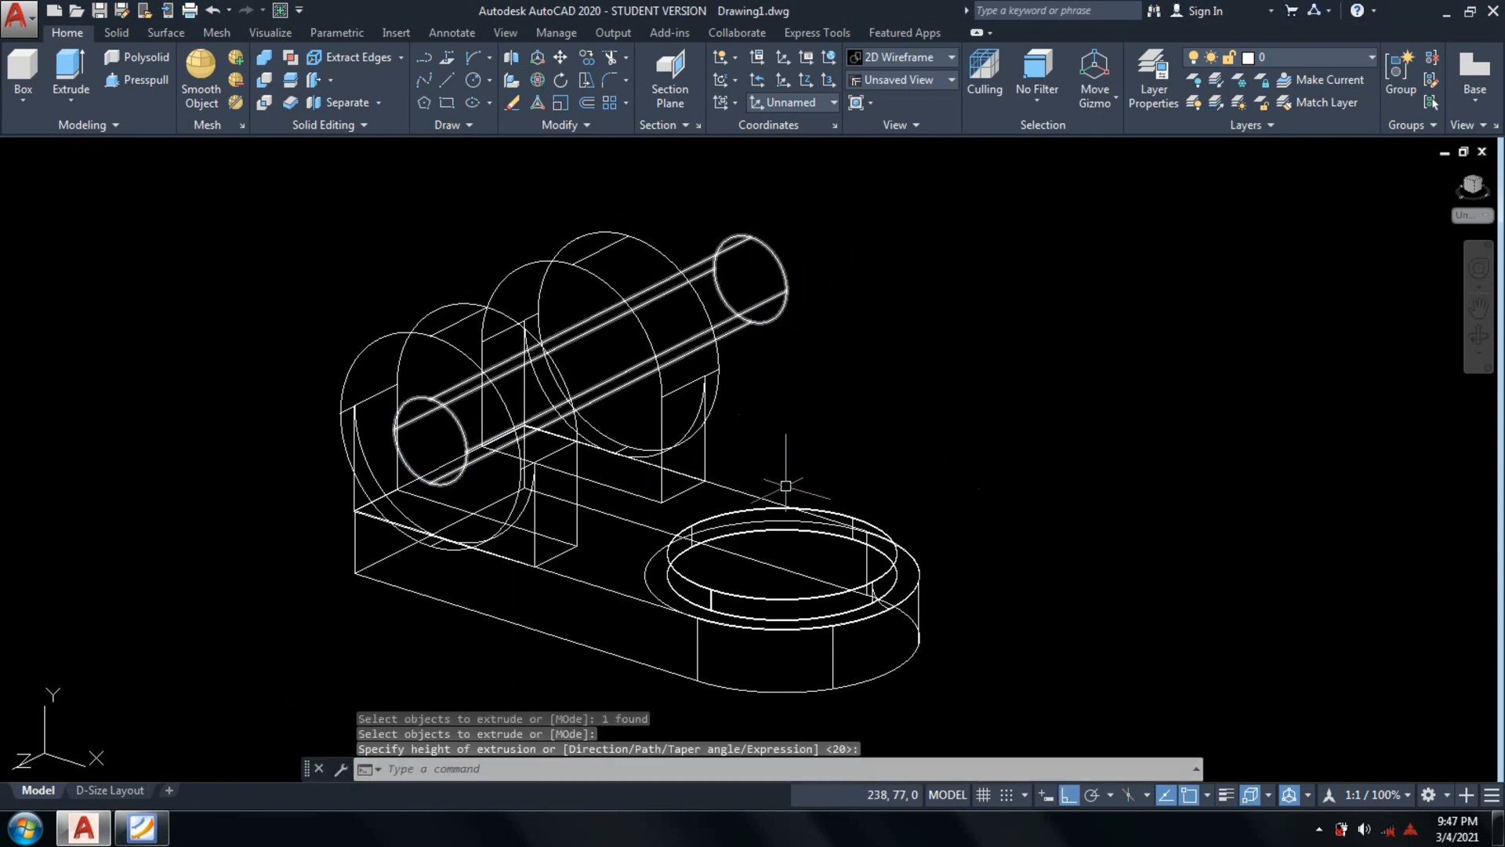
Subtract the long extruded cylinder from both round-topped lugs to cut their through holes.
type("su")
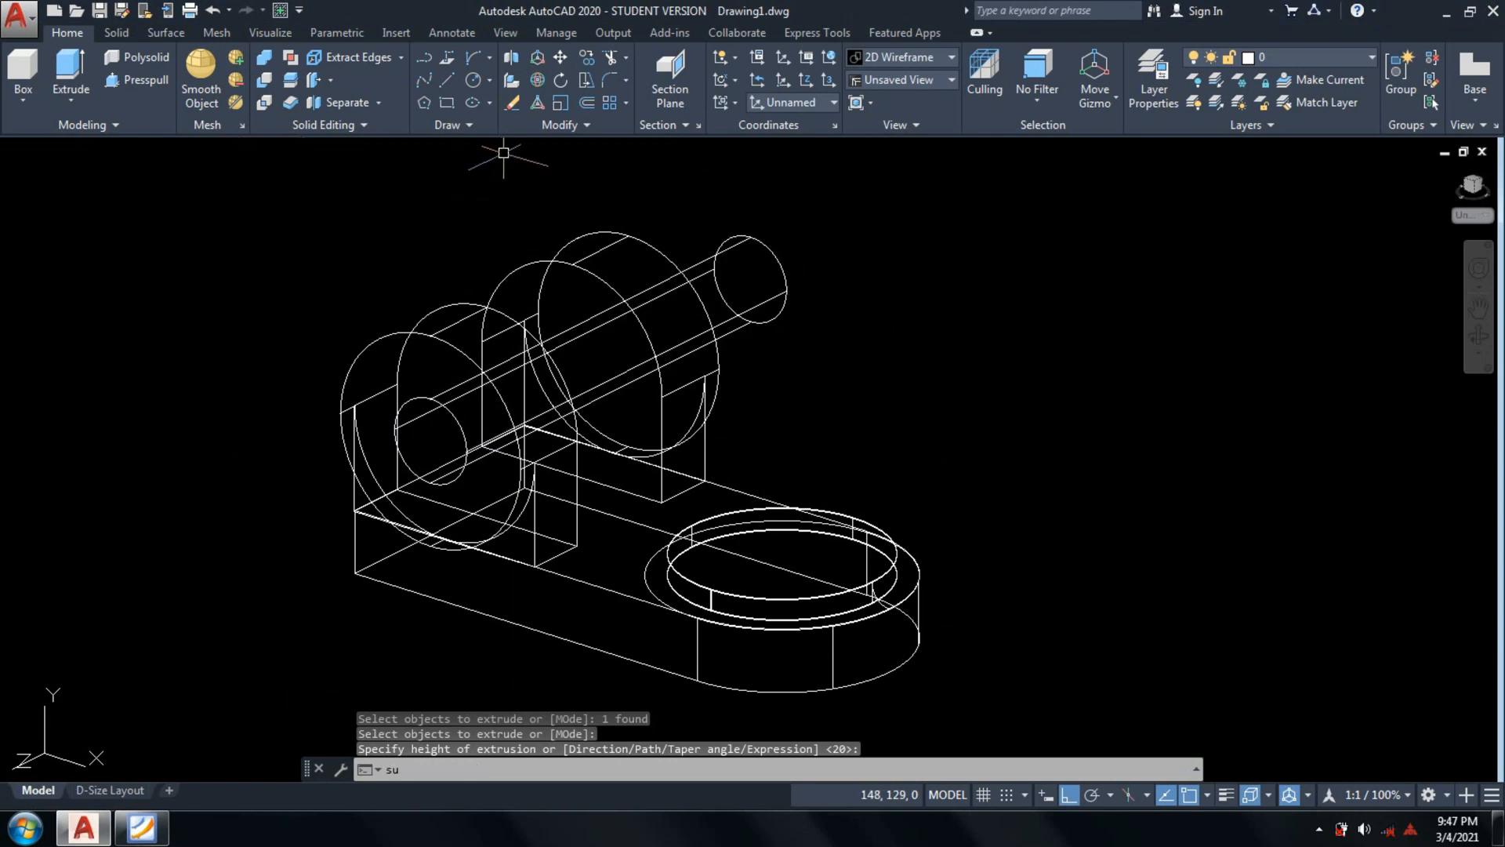
key("Return")
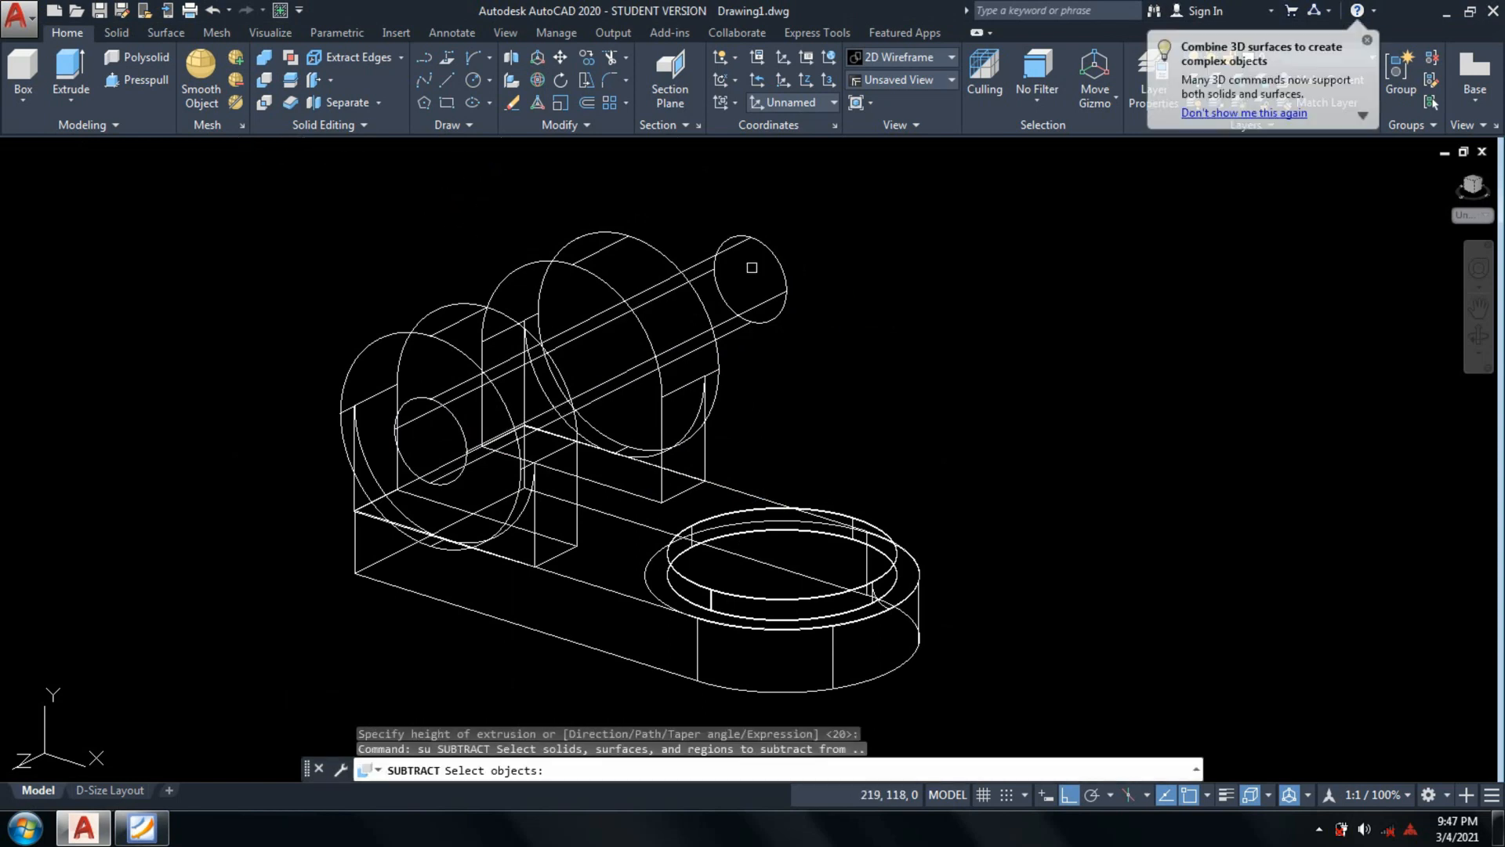
left_click(667, 433)
left_click(661, 437)
left_click(530, 523)
left_click(500, 510)
key("Return")
left_click(541, 417)
key("Return")
Set the model's visual style to Conceptual.
middle_click_drag(807, 449, 754, 367)
type("sh")
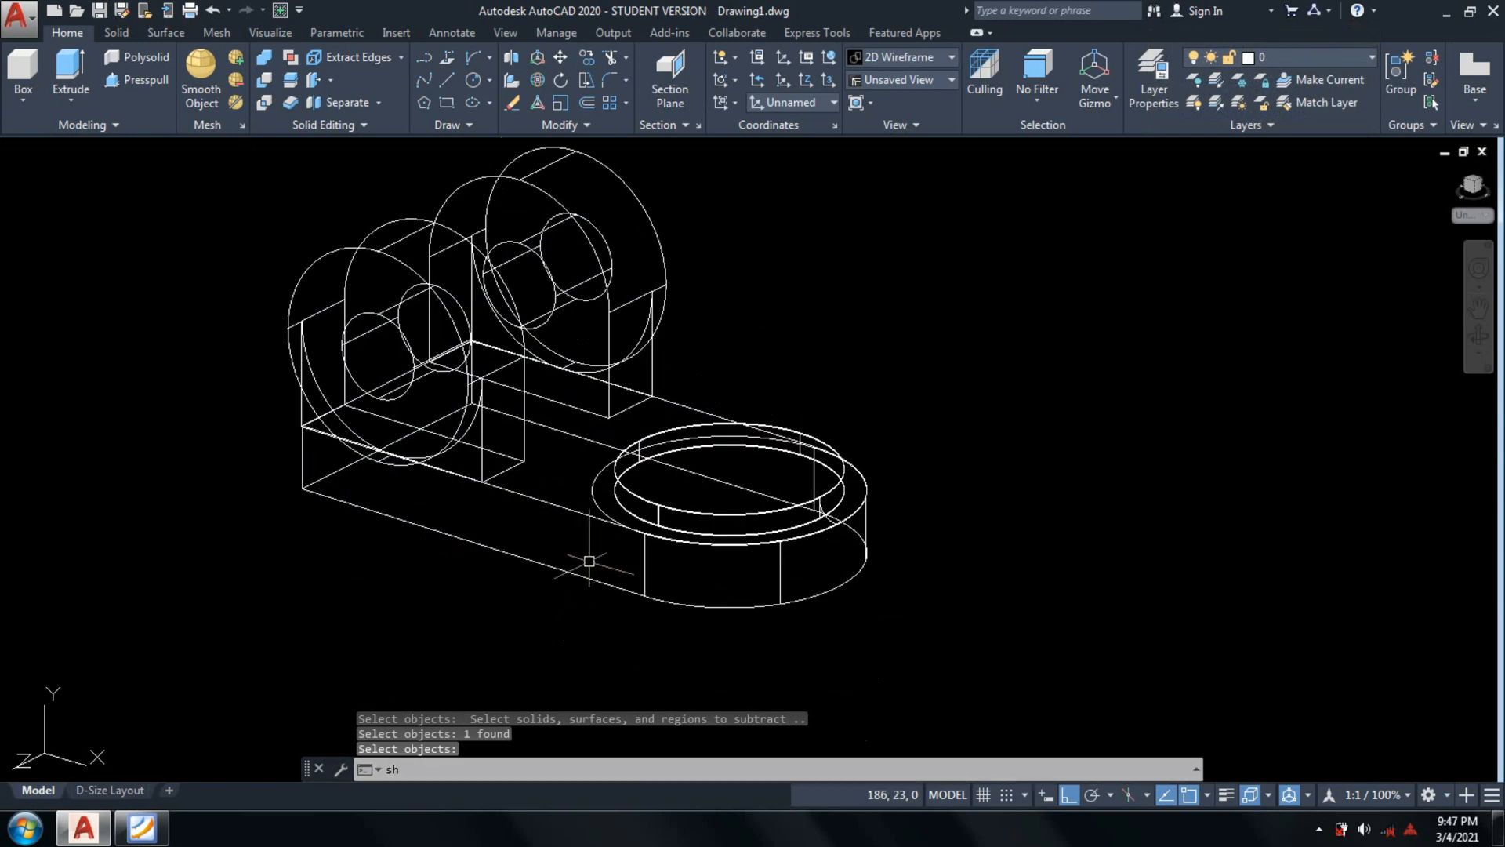
type("a")
key("Return")
type("c")
key("Return")
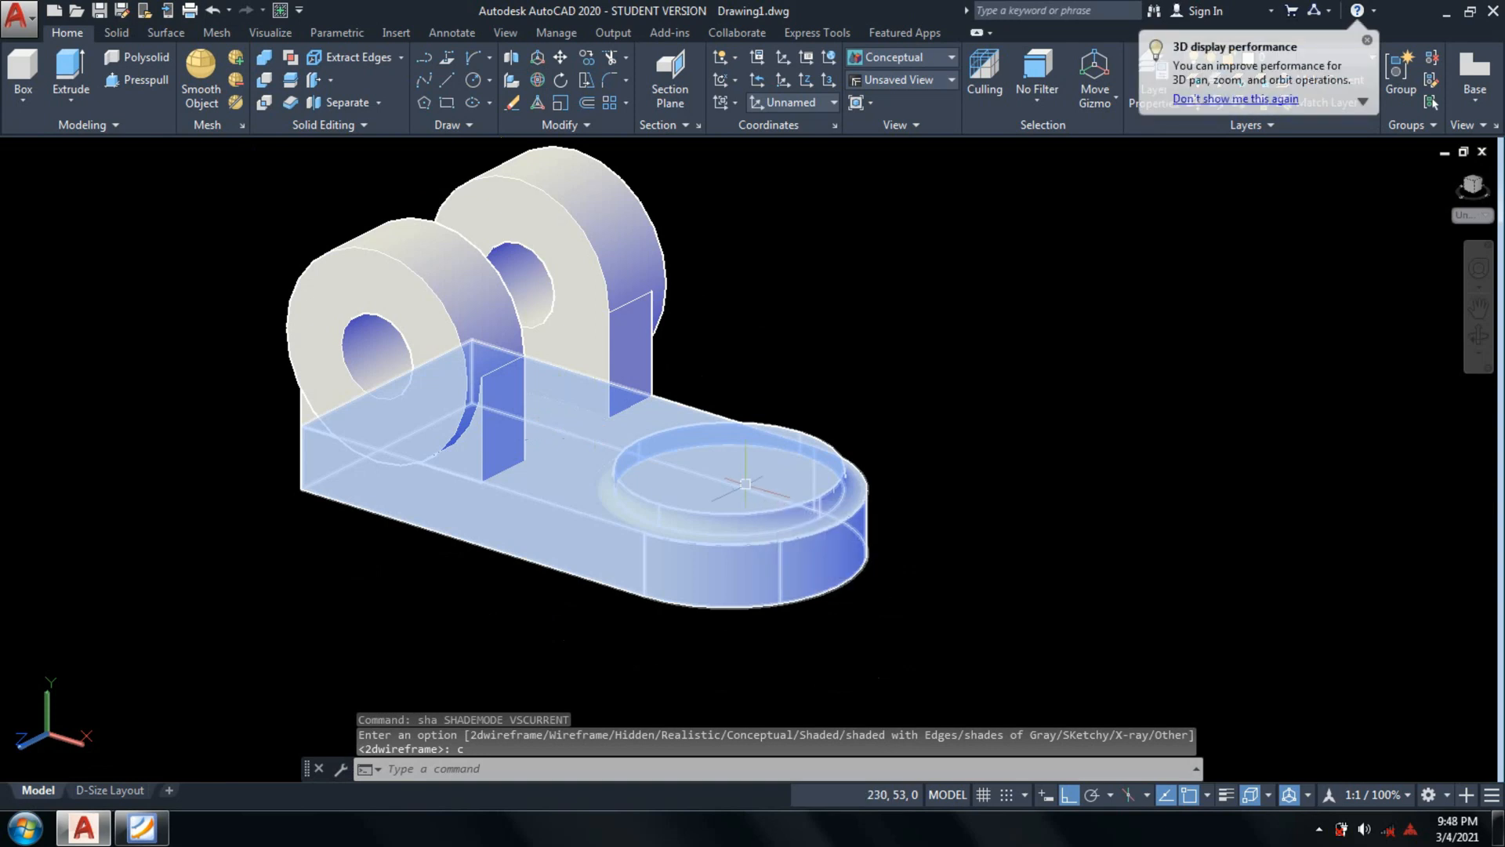
Compare the shaded bracket with the views in the PDF drawing.
middle_click_drag(740, 497, 751, 524)
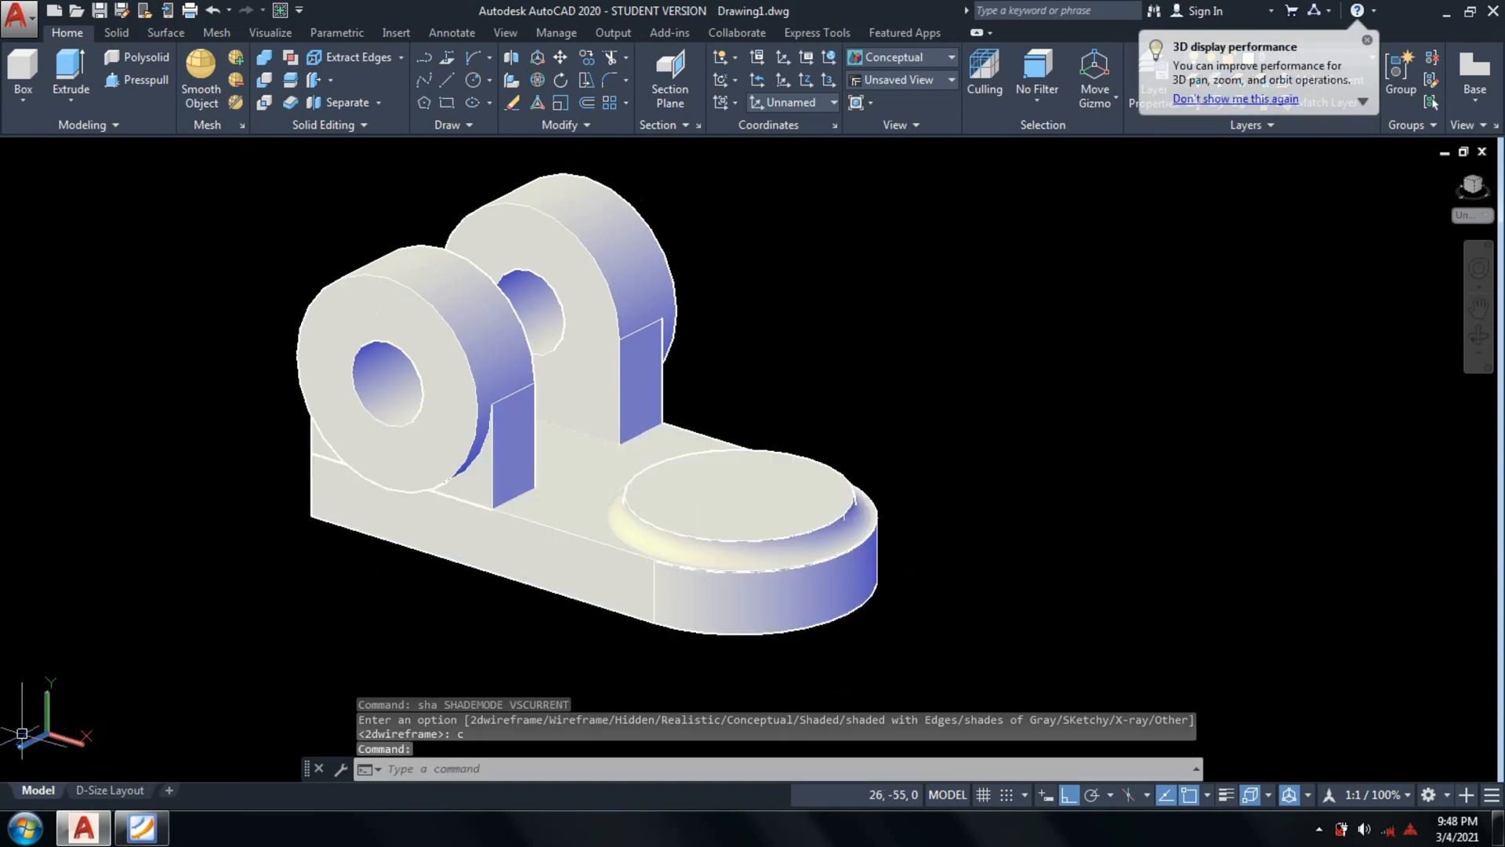
middle_click_drag(729, 410, 779, 441)
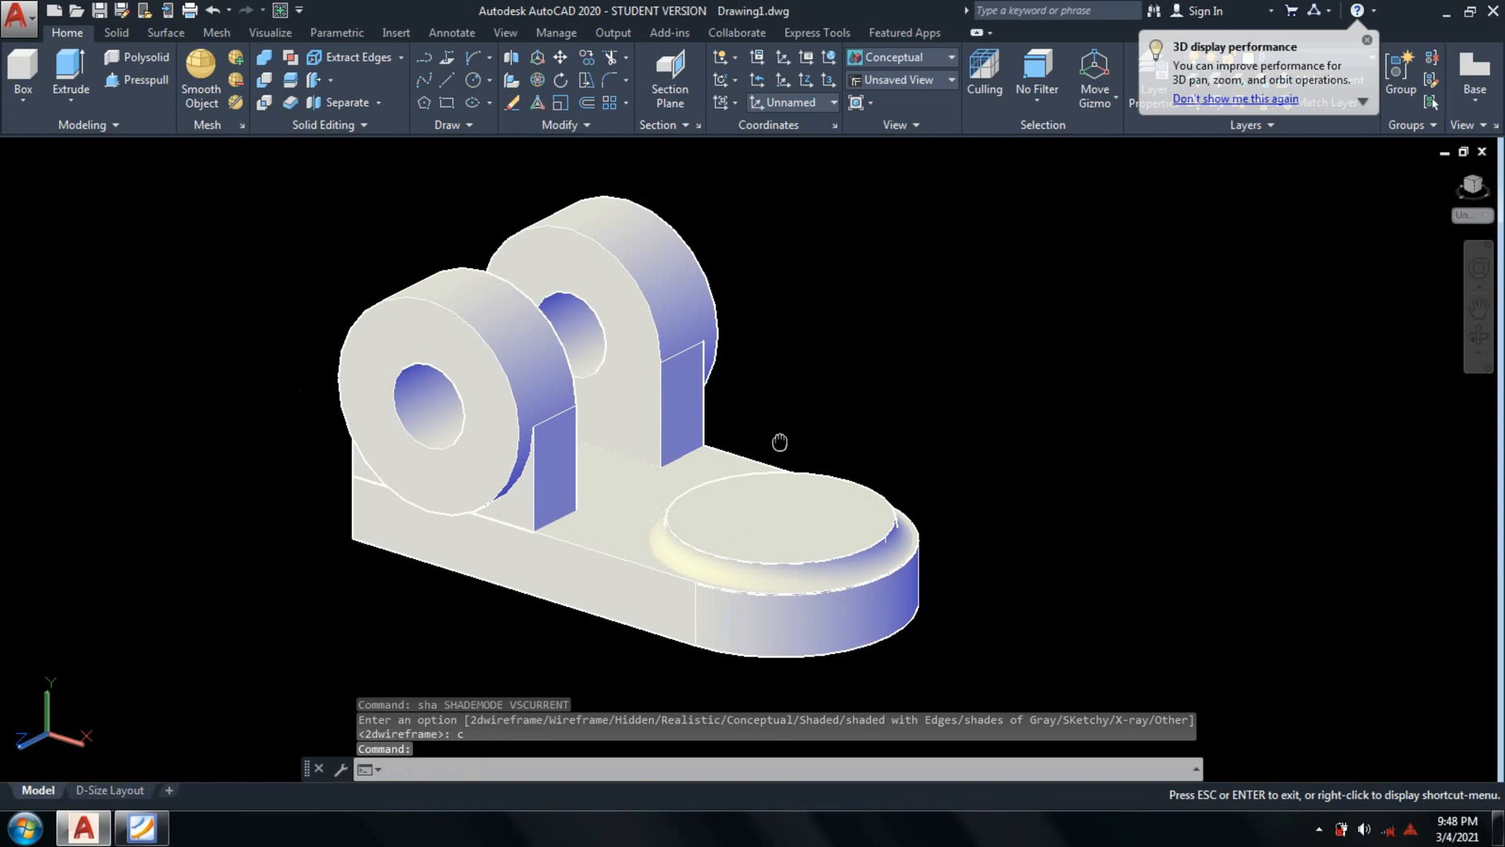
key("Escape")
left_click(141, 828)
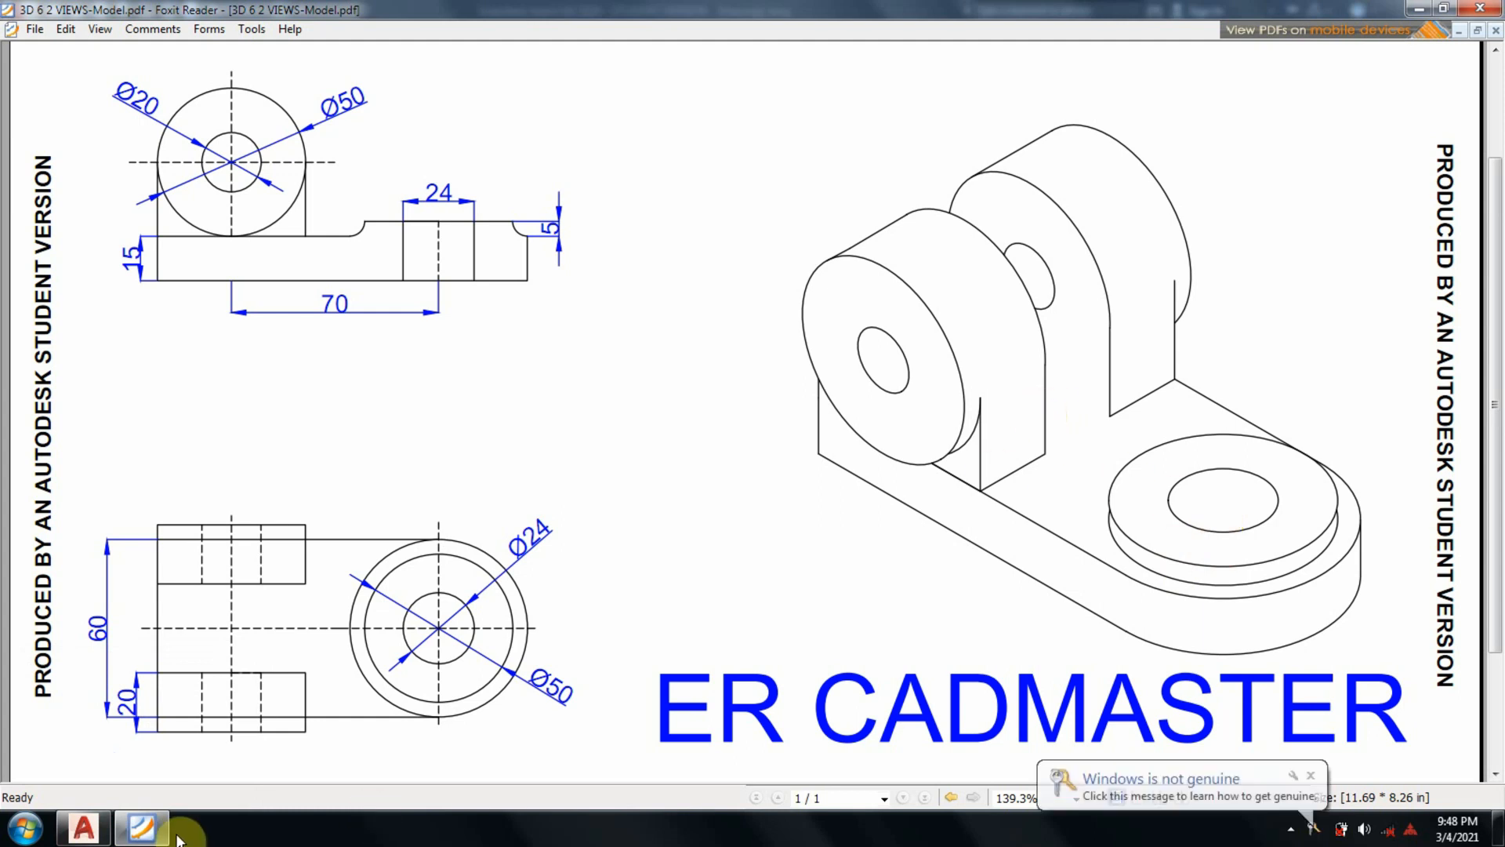
Switch back to AutoCAD and set the model's visual style to 2D Wireframe.
left_click(84, 828)
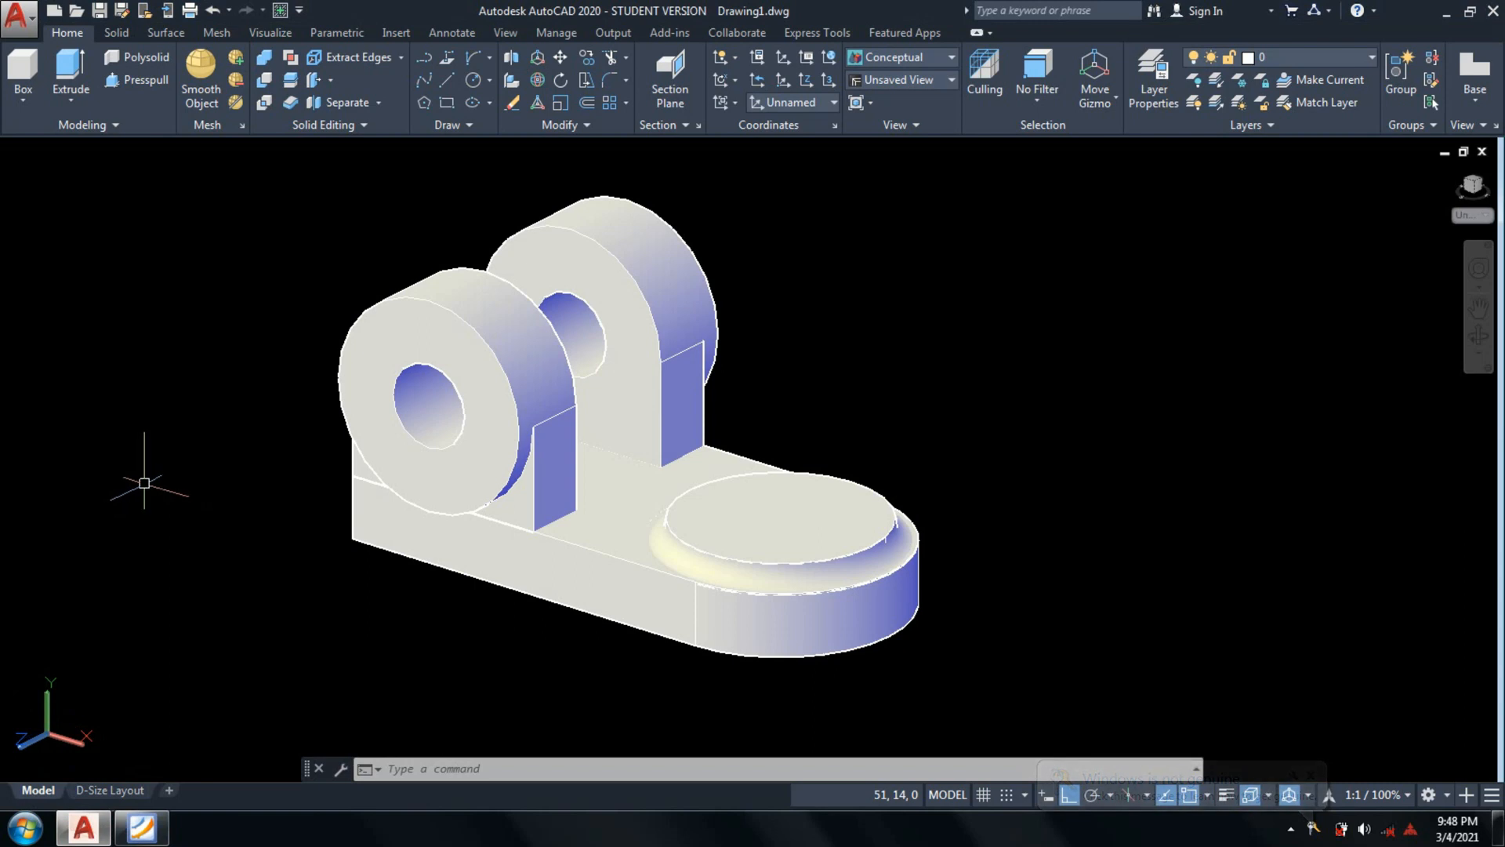
type("shademode")
key("Return")
type("2")
key("Return")
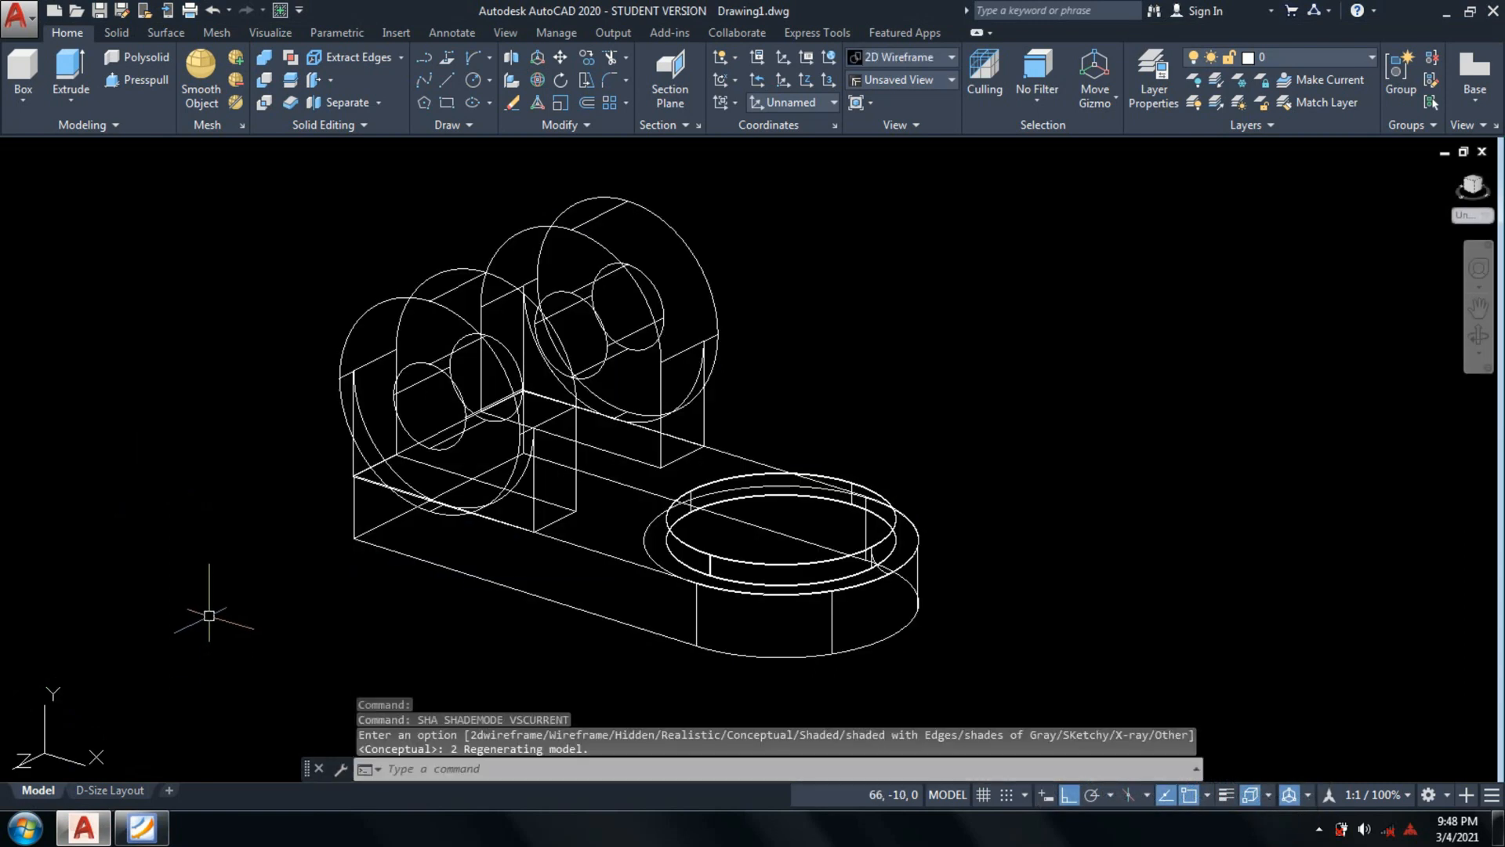
Draw a freehand helper box in the empty space beside the front lug.
left_click(26, 95)
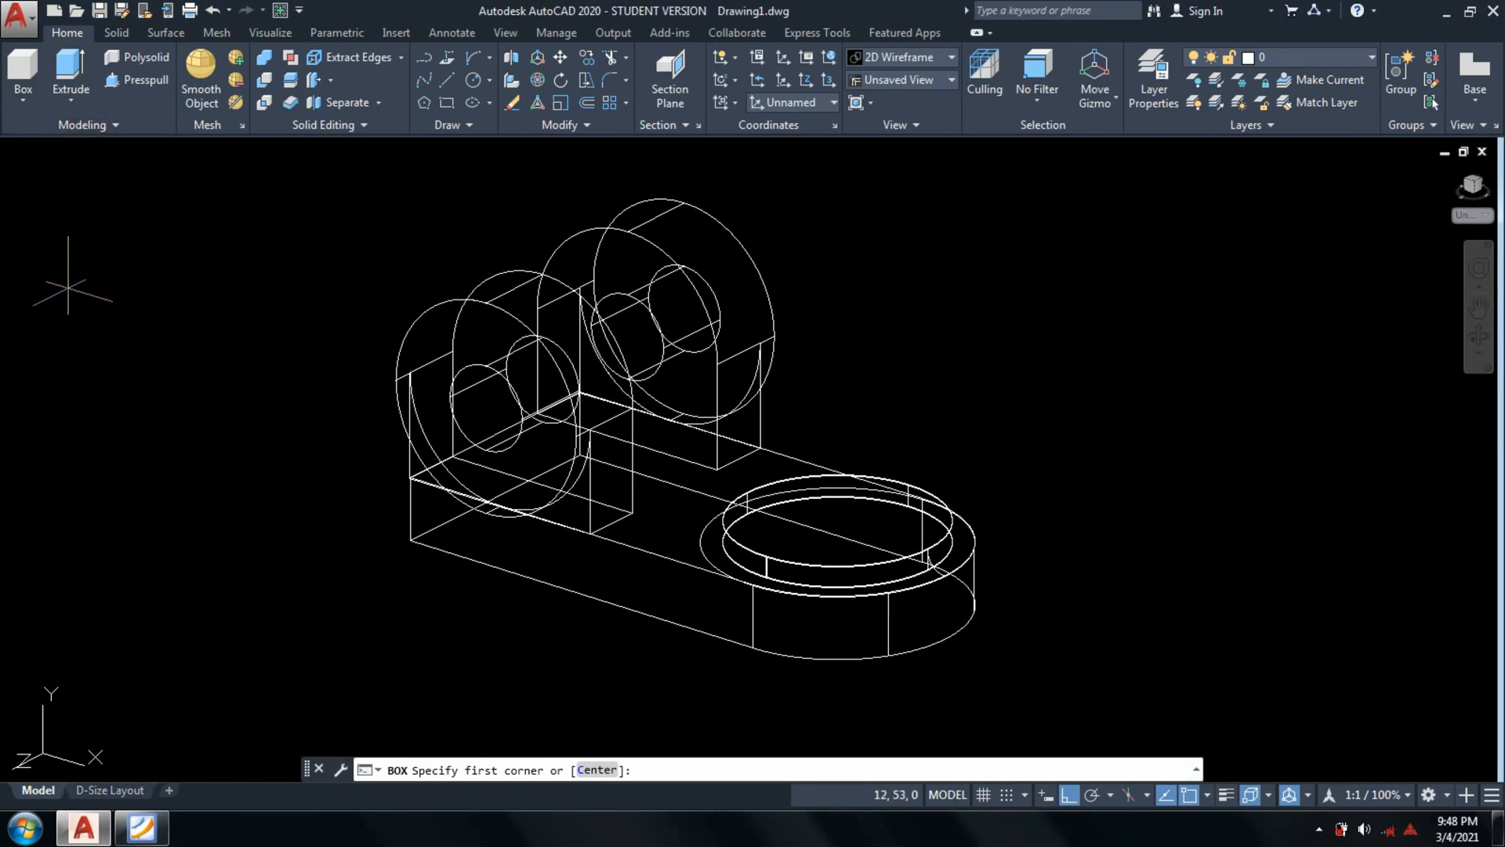
left_click(100, 368)
left_click(278, 358)
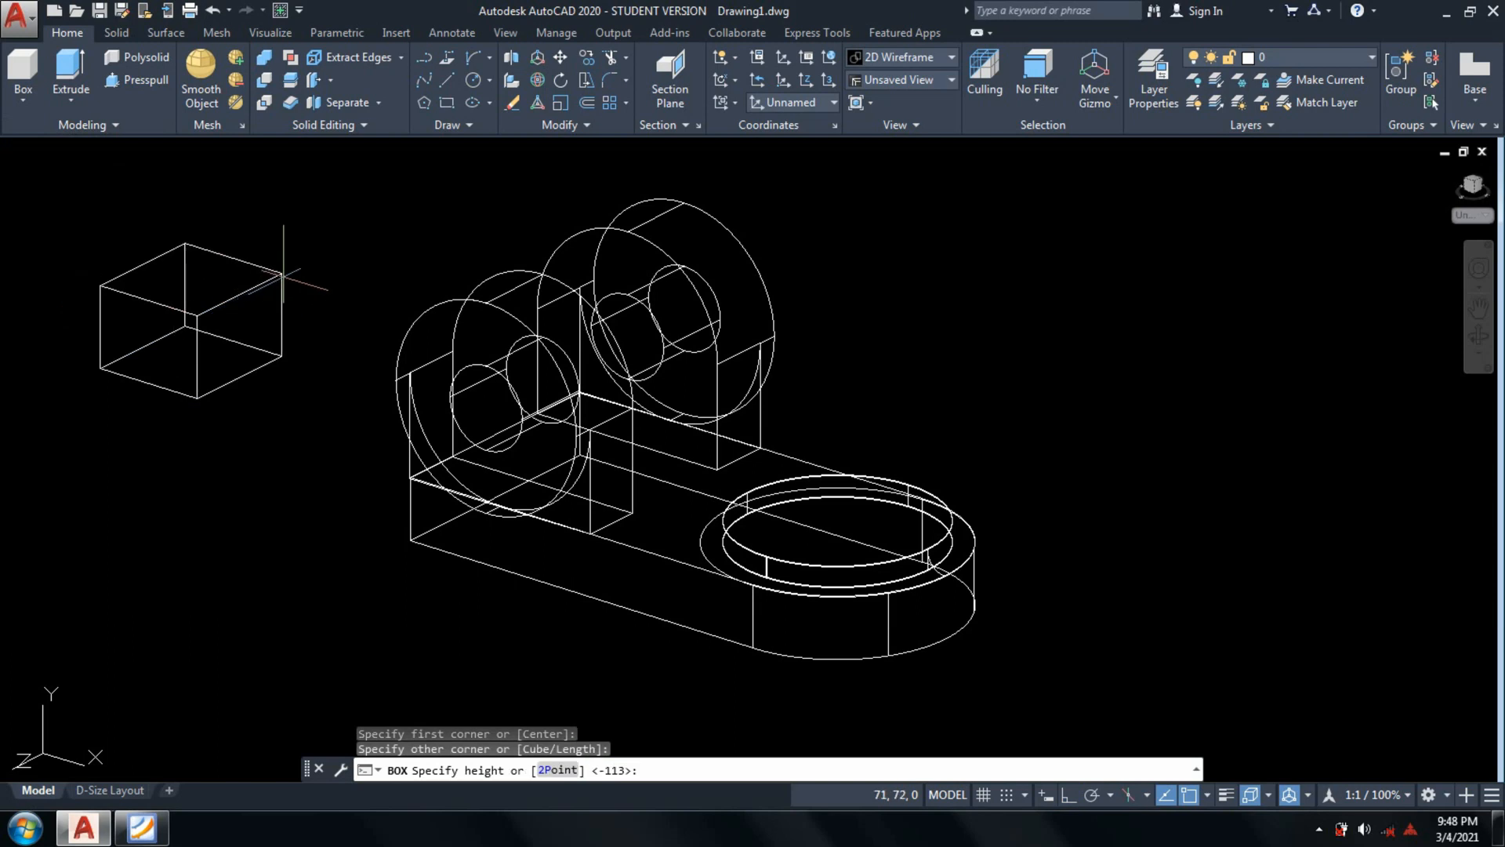
left_click(285, 273)
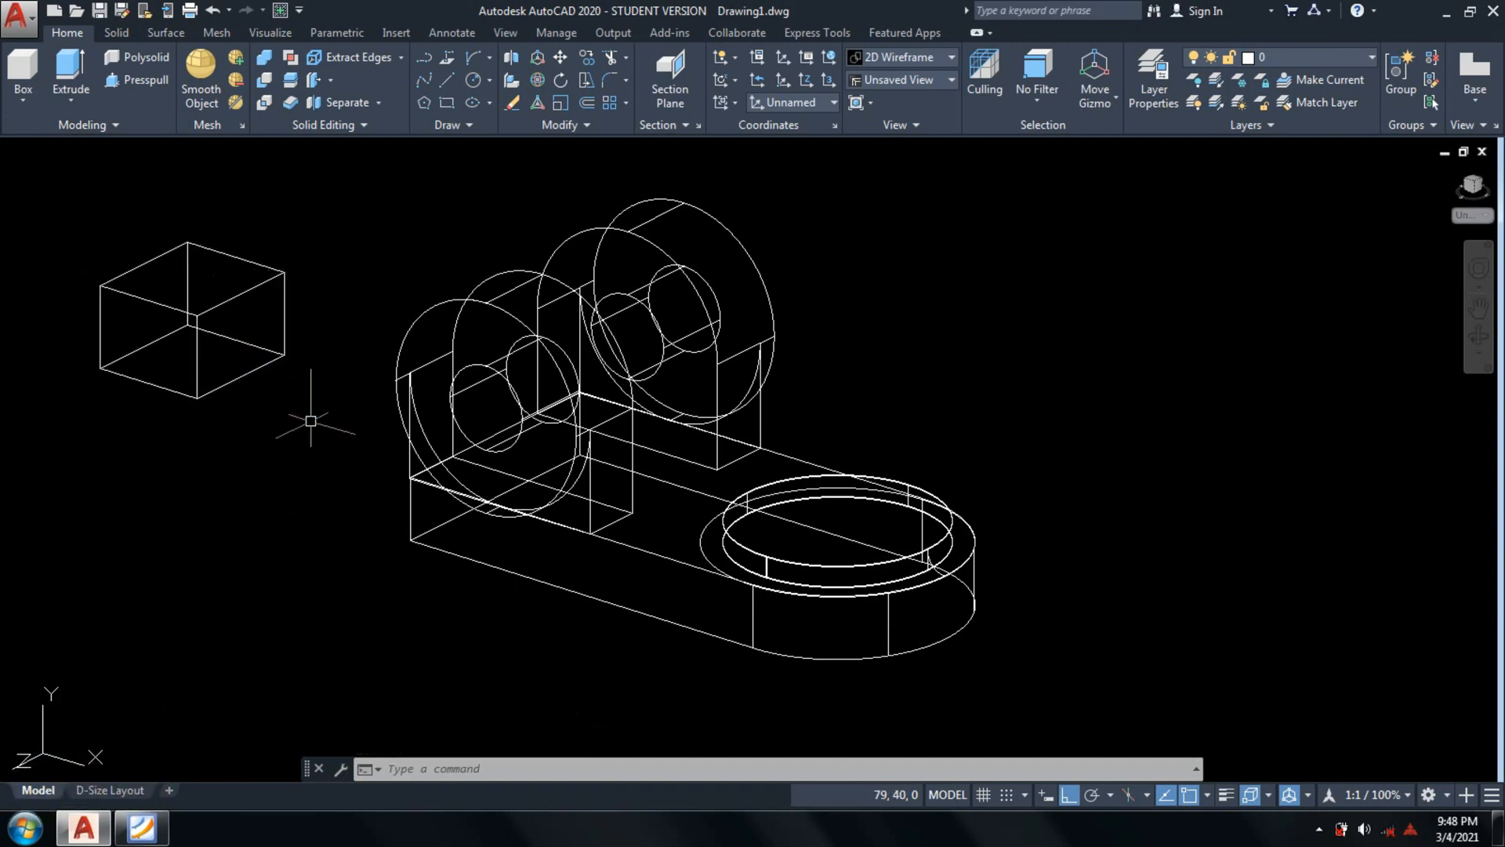
Set the UCS origin at the helper box's lower corner, with the XY plane parallel to the base and Z pointing up.
type("U")
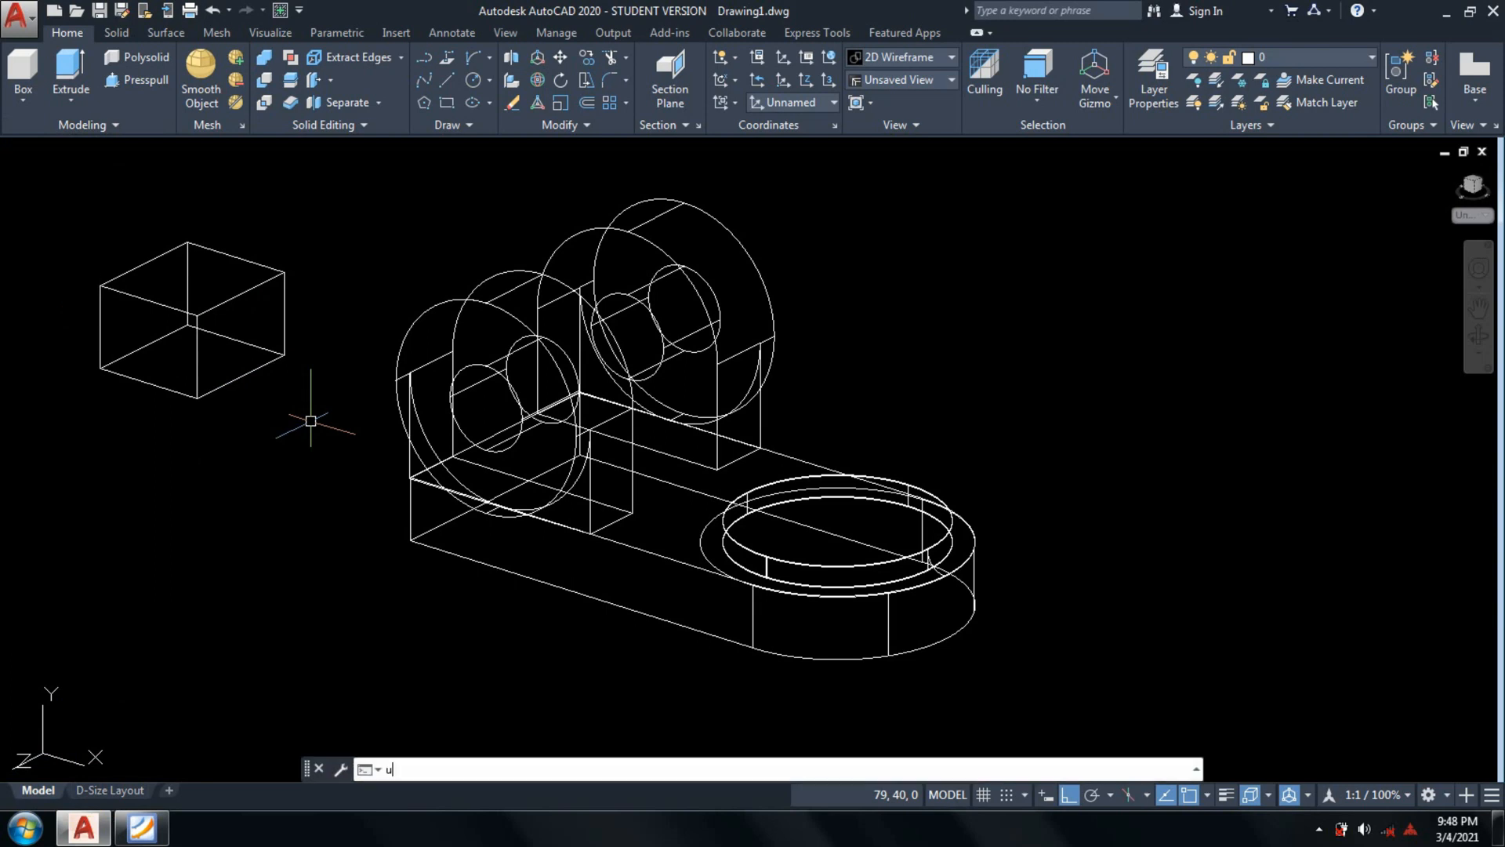
type("ccs")
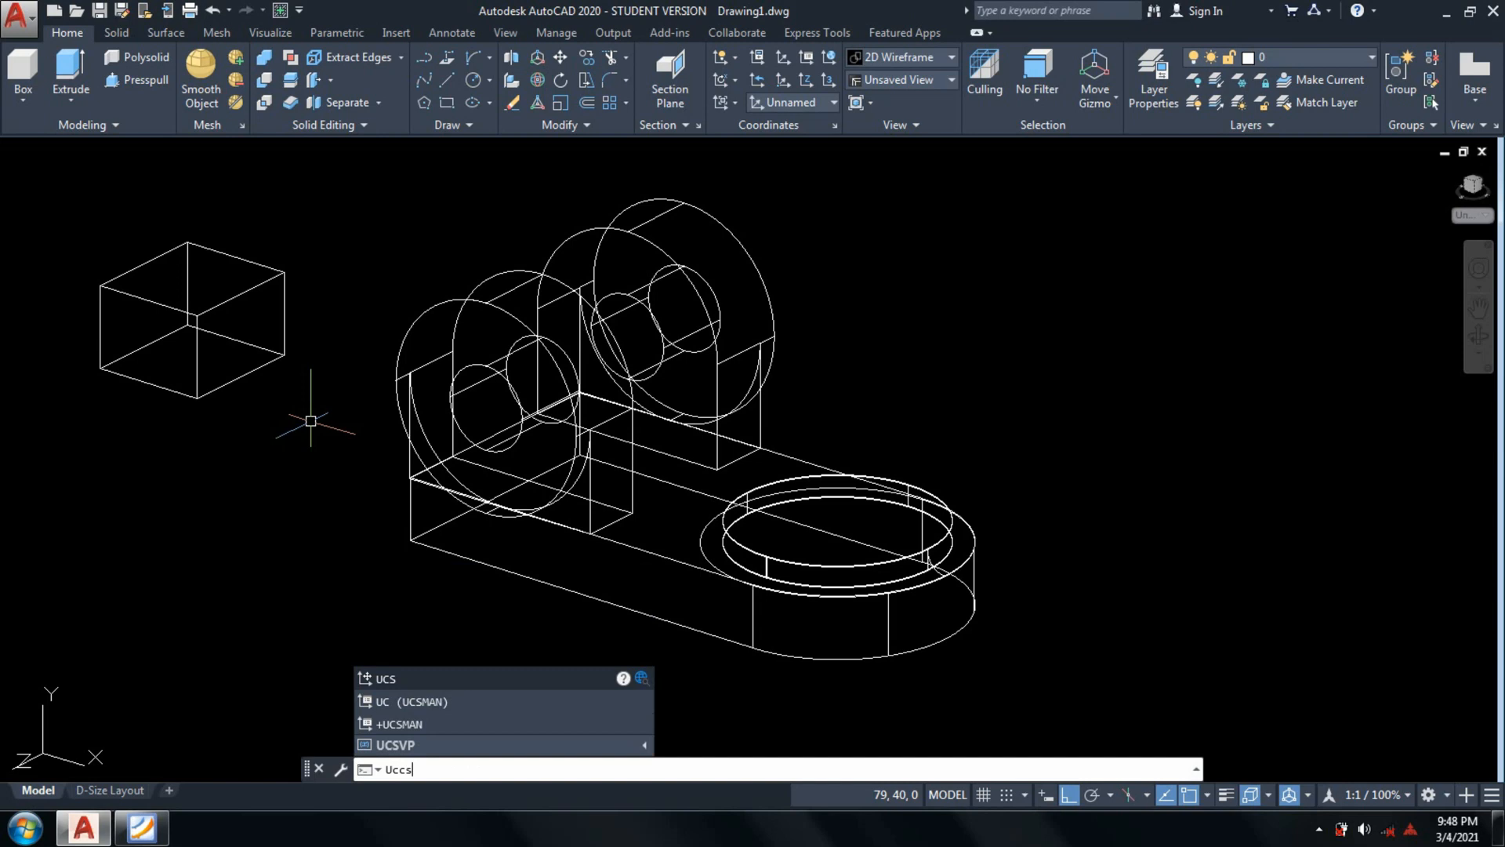
key("BackSpace")
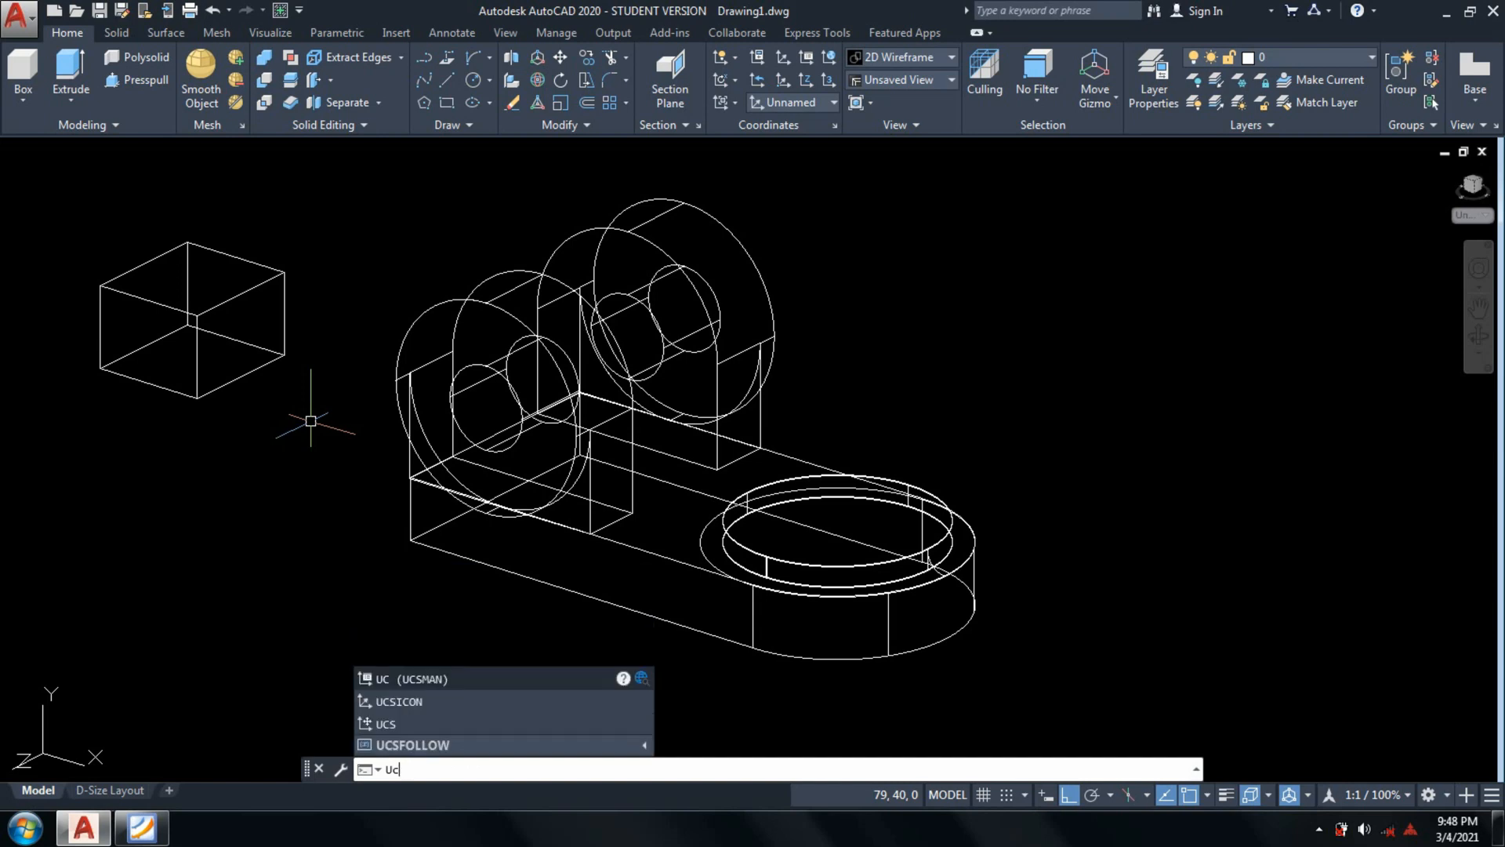
key("Return")
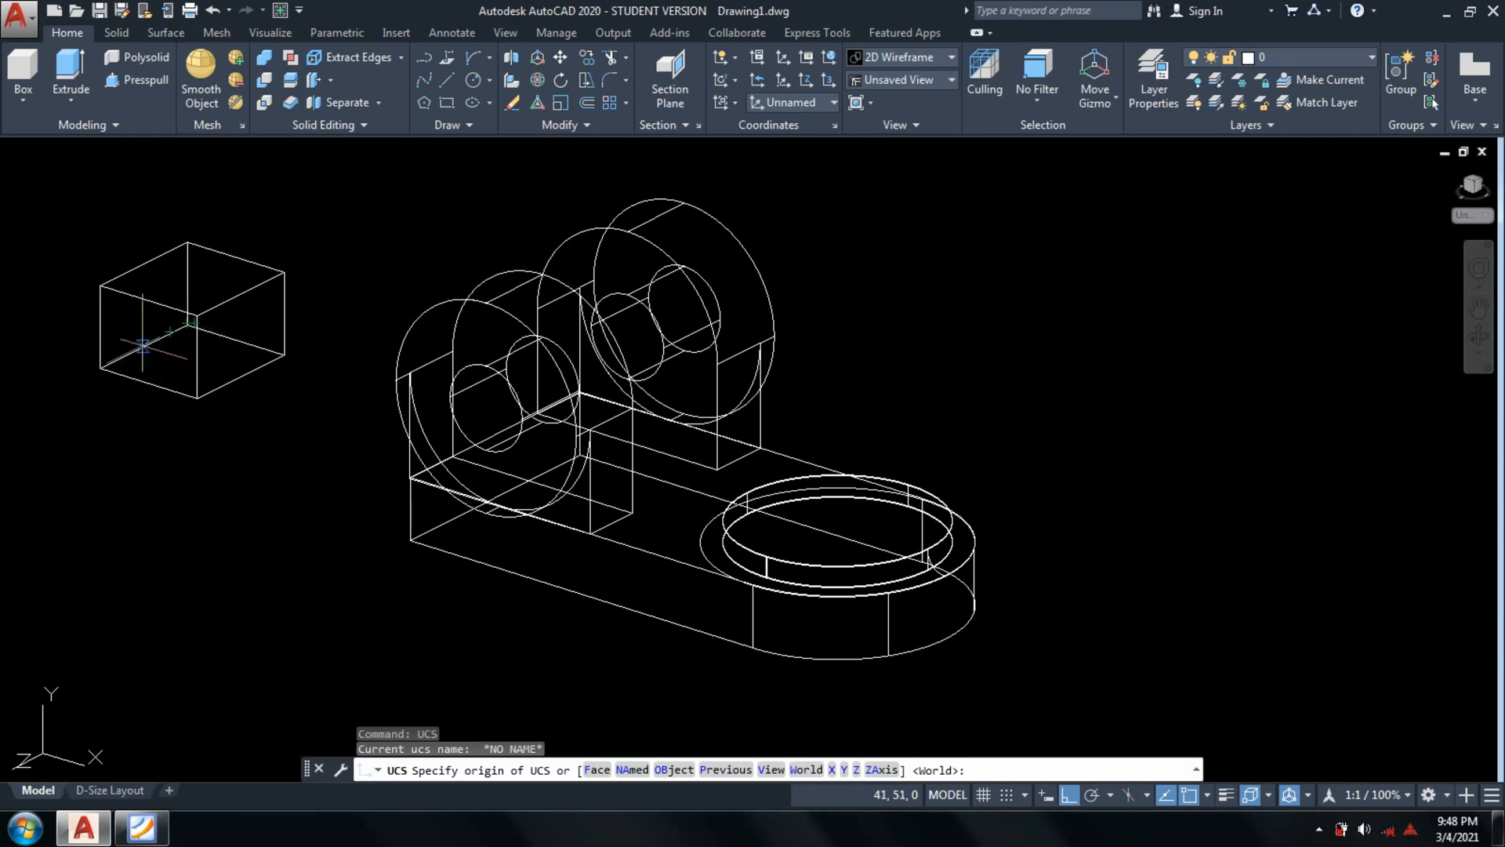
left_click(100, 368)
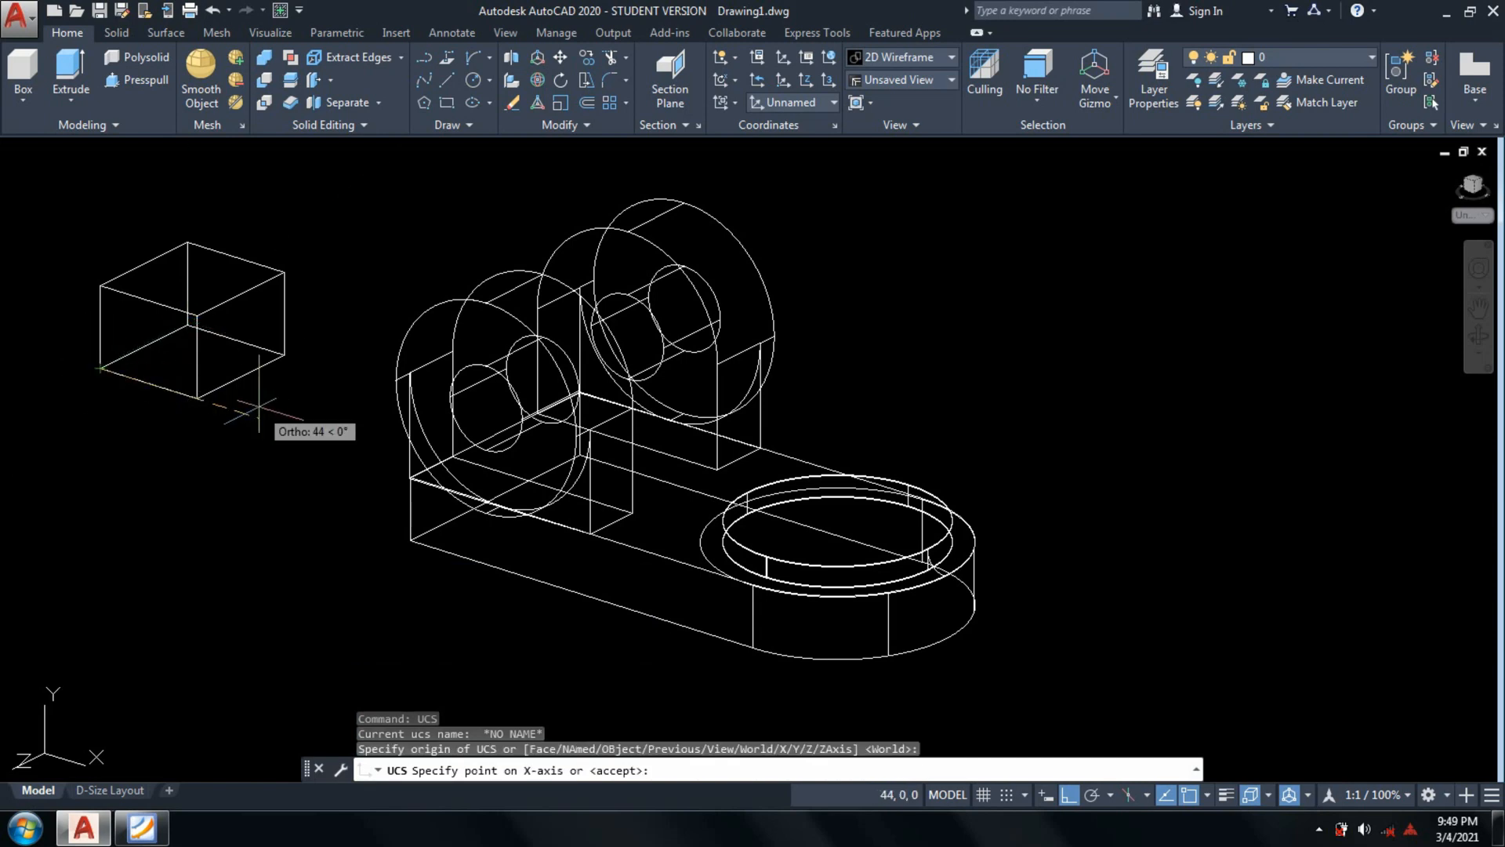
left_click(60, 406)
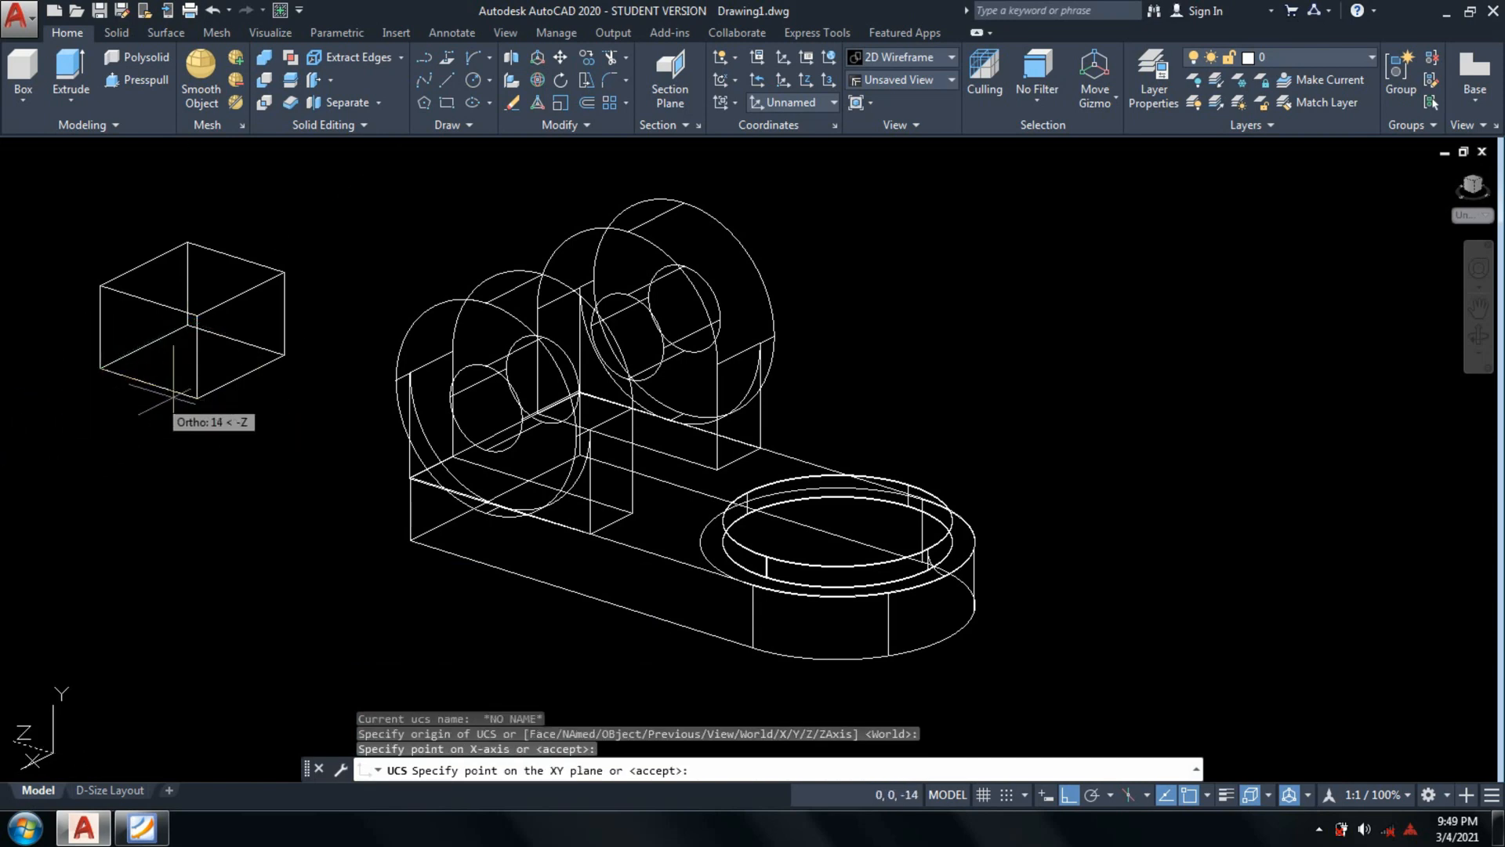
left_click(239, 427)
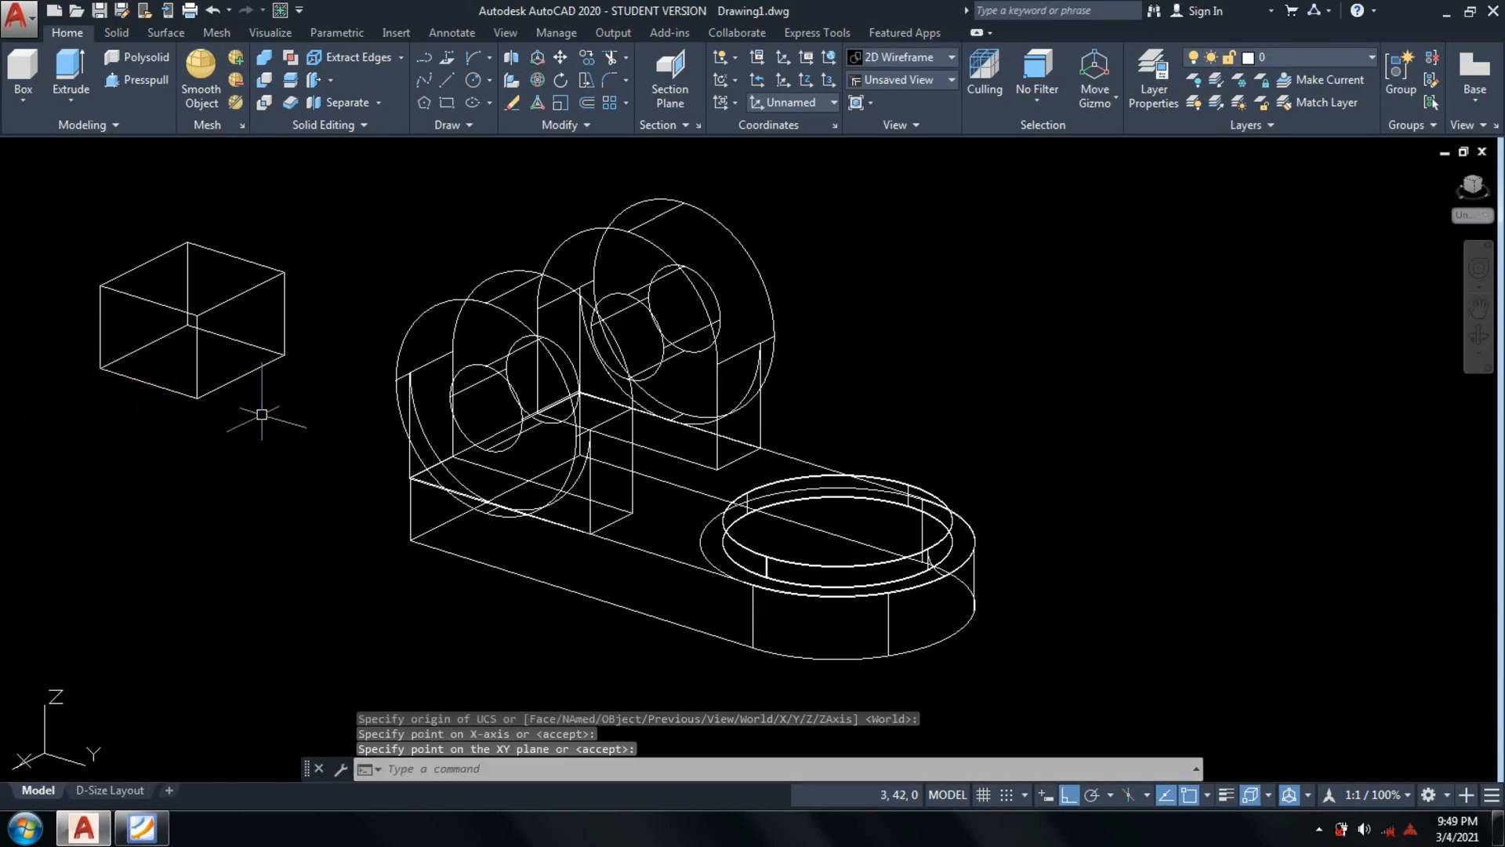
Erase the helper box beside the bracket.
left_click(282, 409)
left_click(98, 223)
type("e")
key("Return")
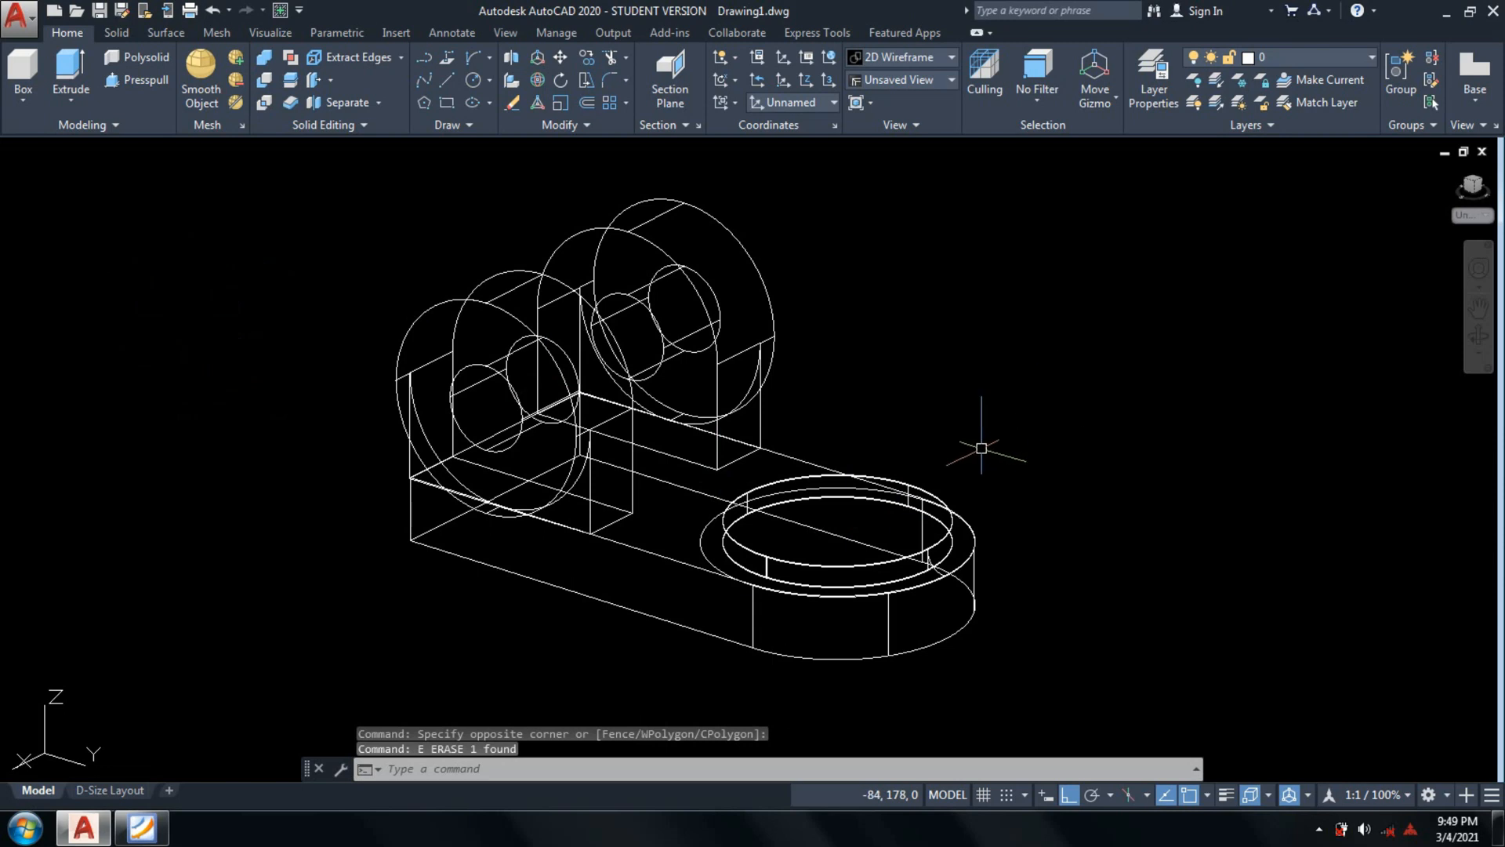
Draw a radius 12 circle centred on the top face of the raised round boss, checking the hole size in the PDF drawing.
middle_click_drag(981, 447, 814, 372)
type("c")
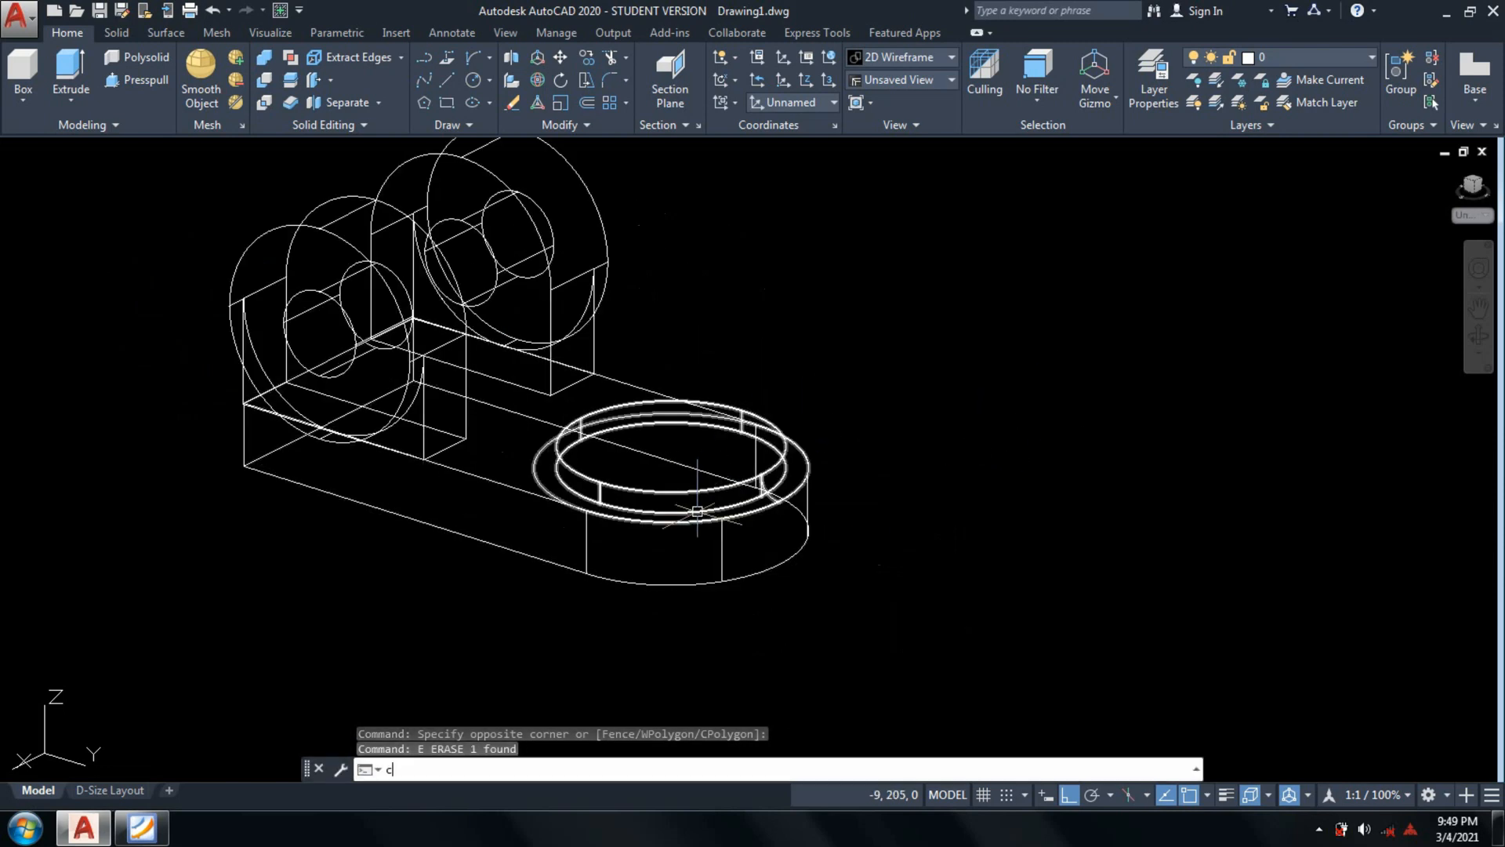
key("Return")
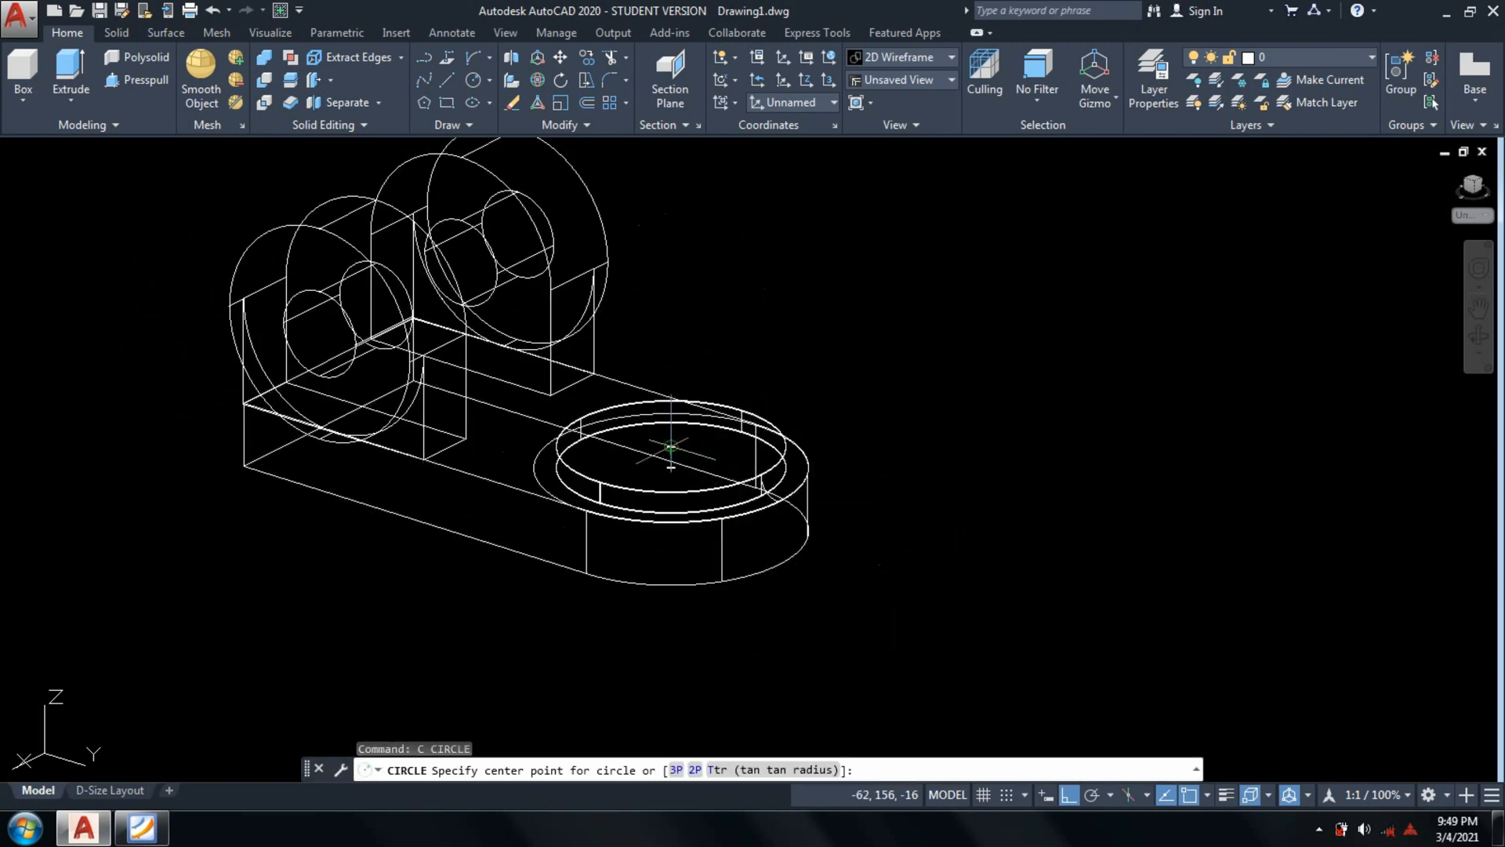
left_click(671, 446)
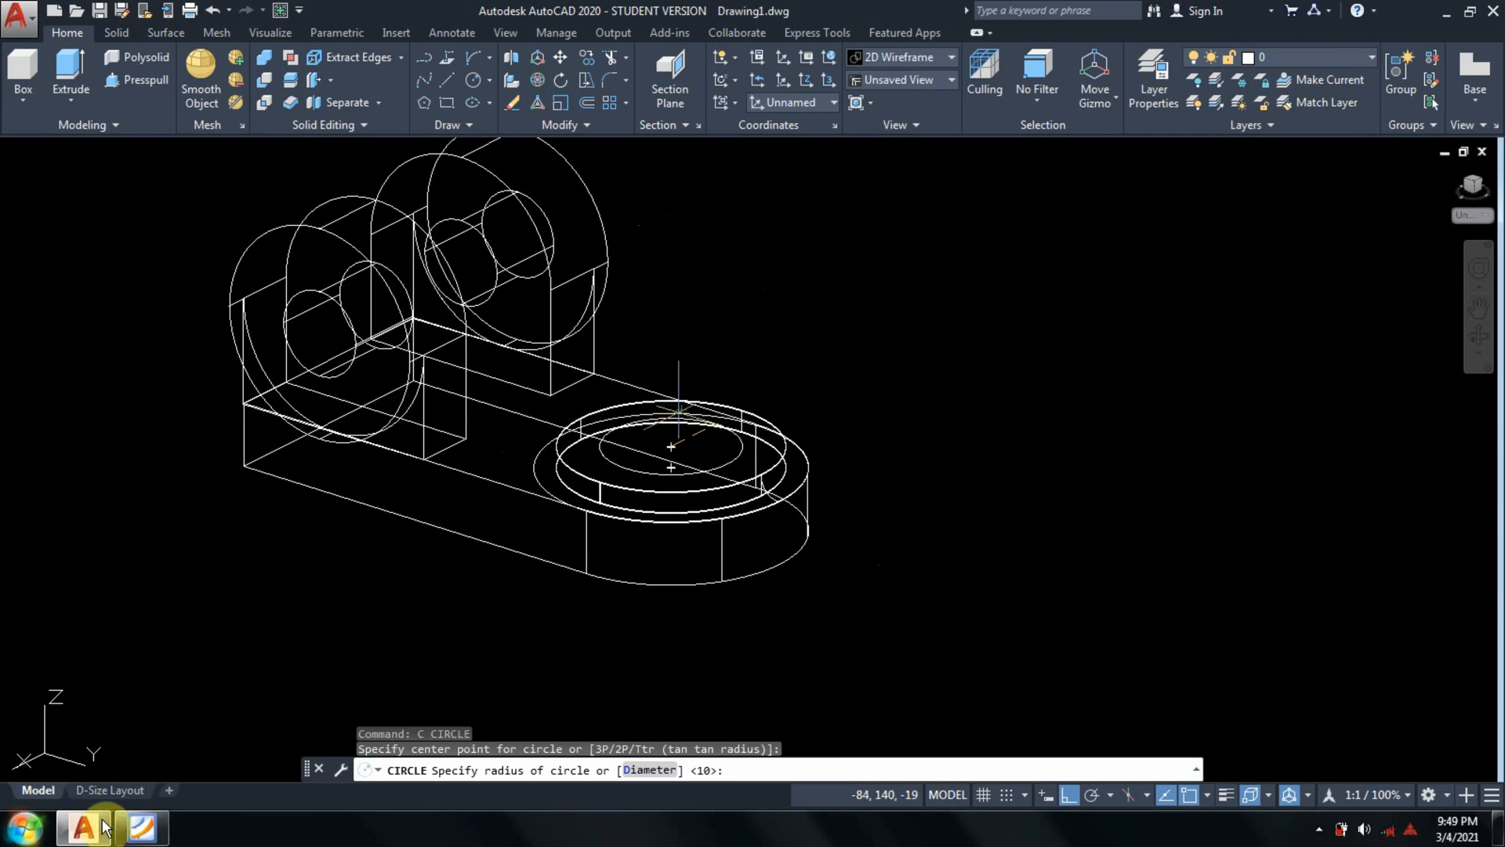
left_click(149, 822)
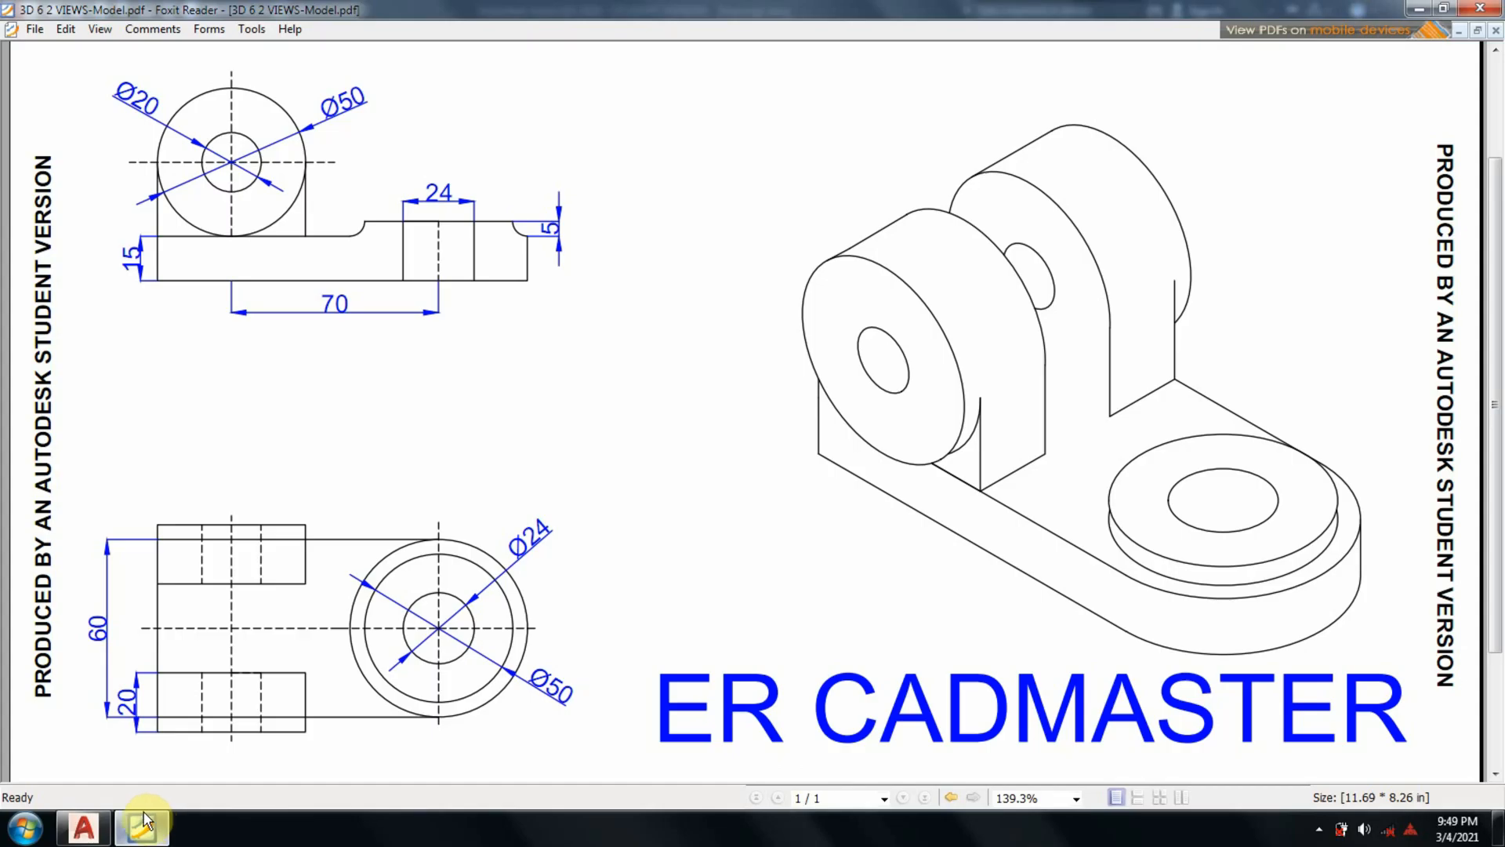
left_click(143, 820)
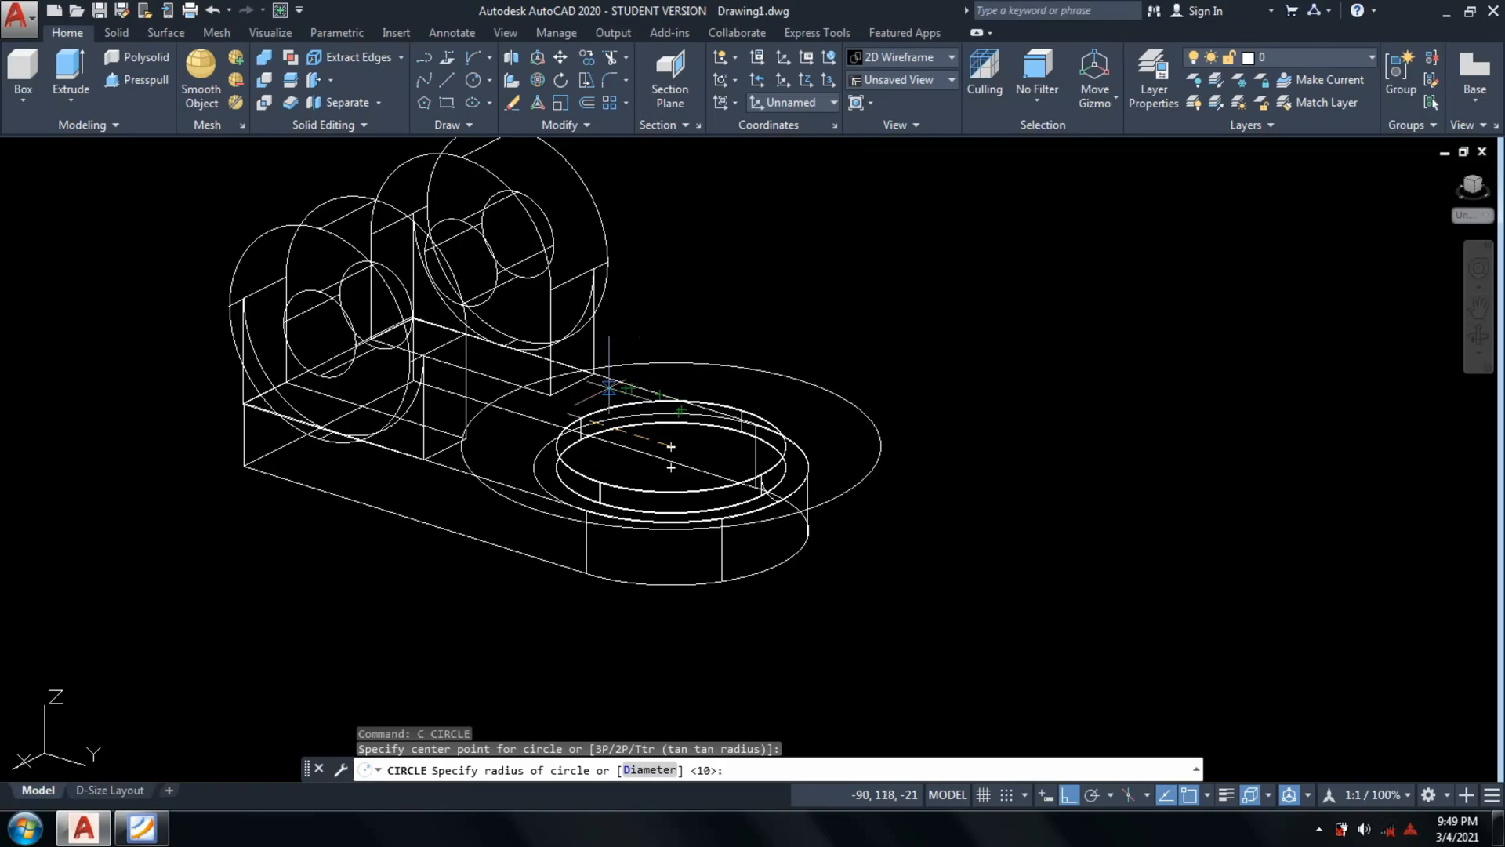
type("12")
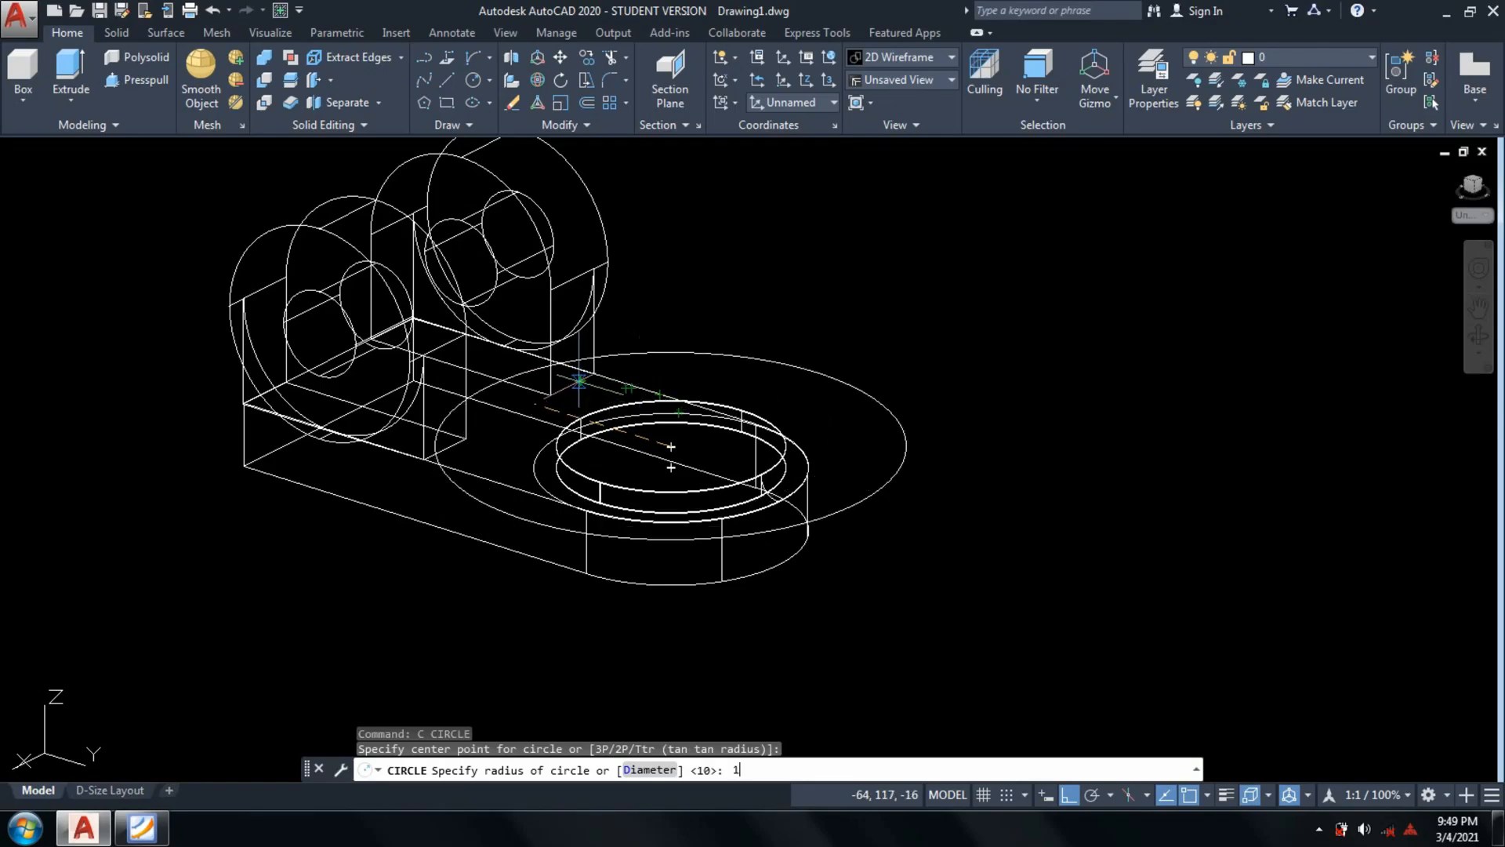
key("Return")
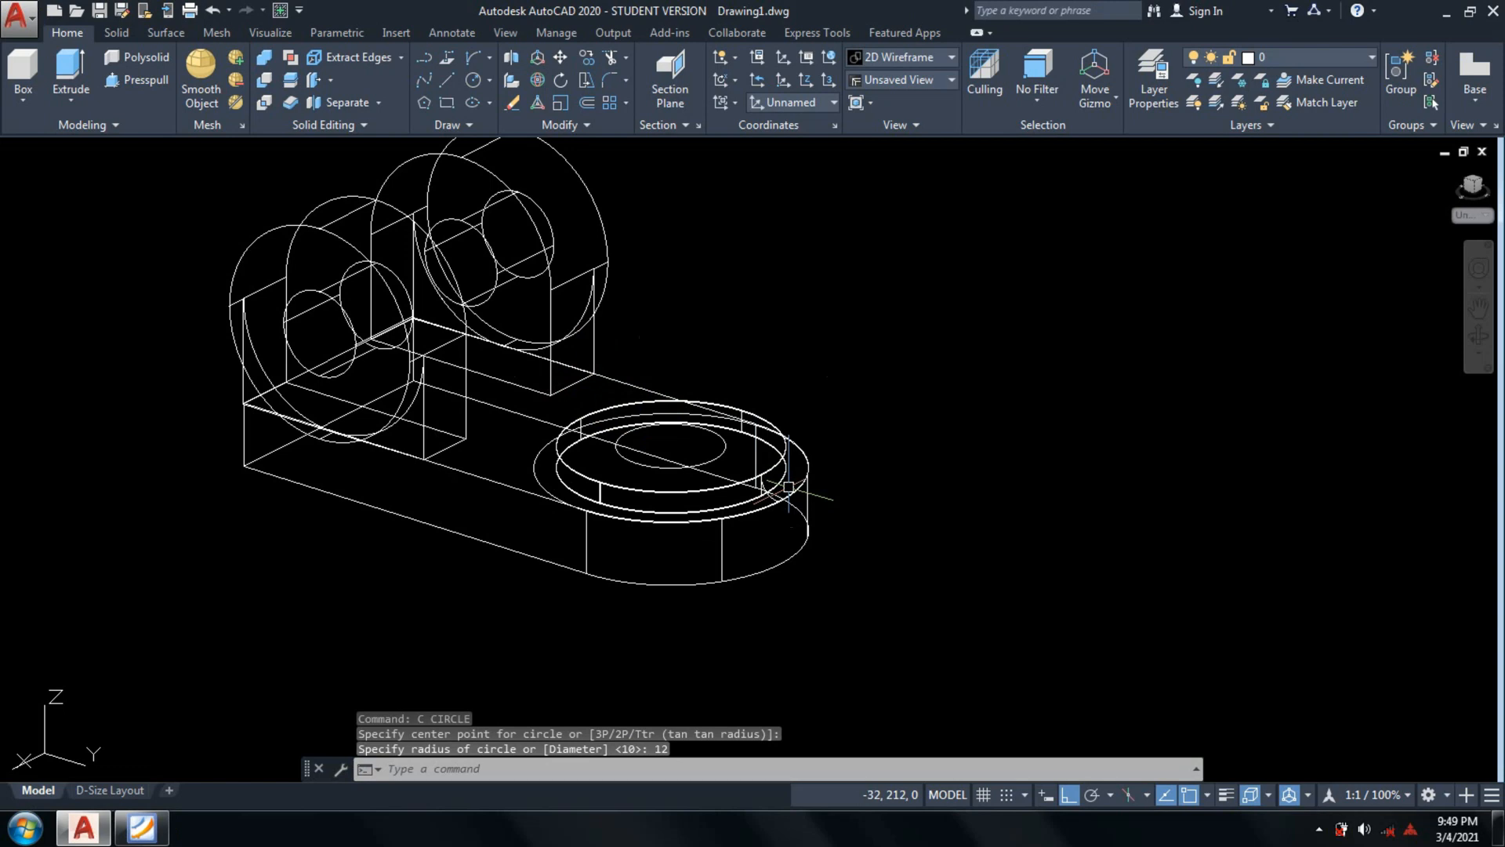
Extrude the radius 12 circle downward through the base to a point beyond its underside.
type("ext")
key("Return")
left_click(706, 464)
key("Return")
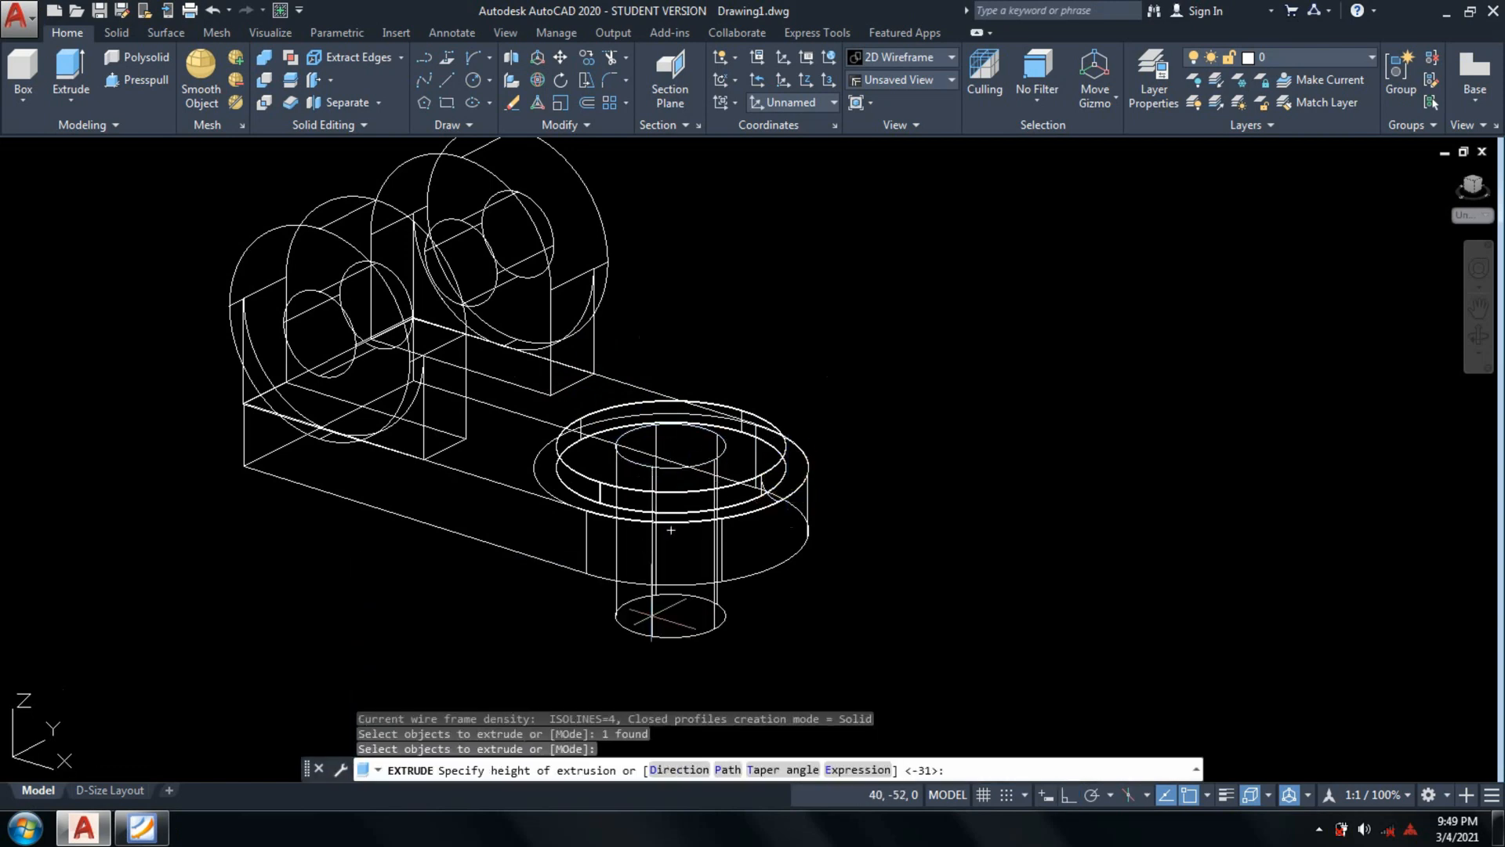
left_click(640, 647)
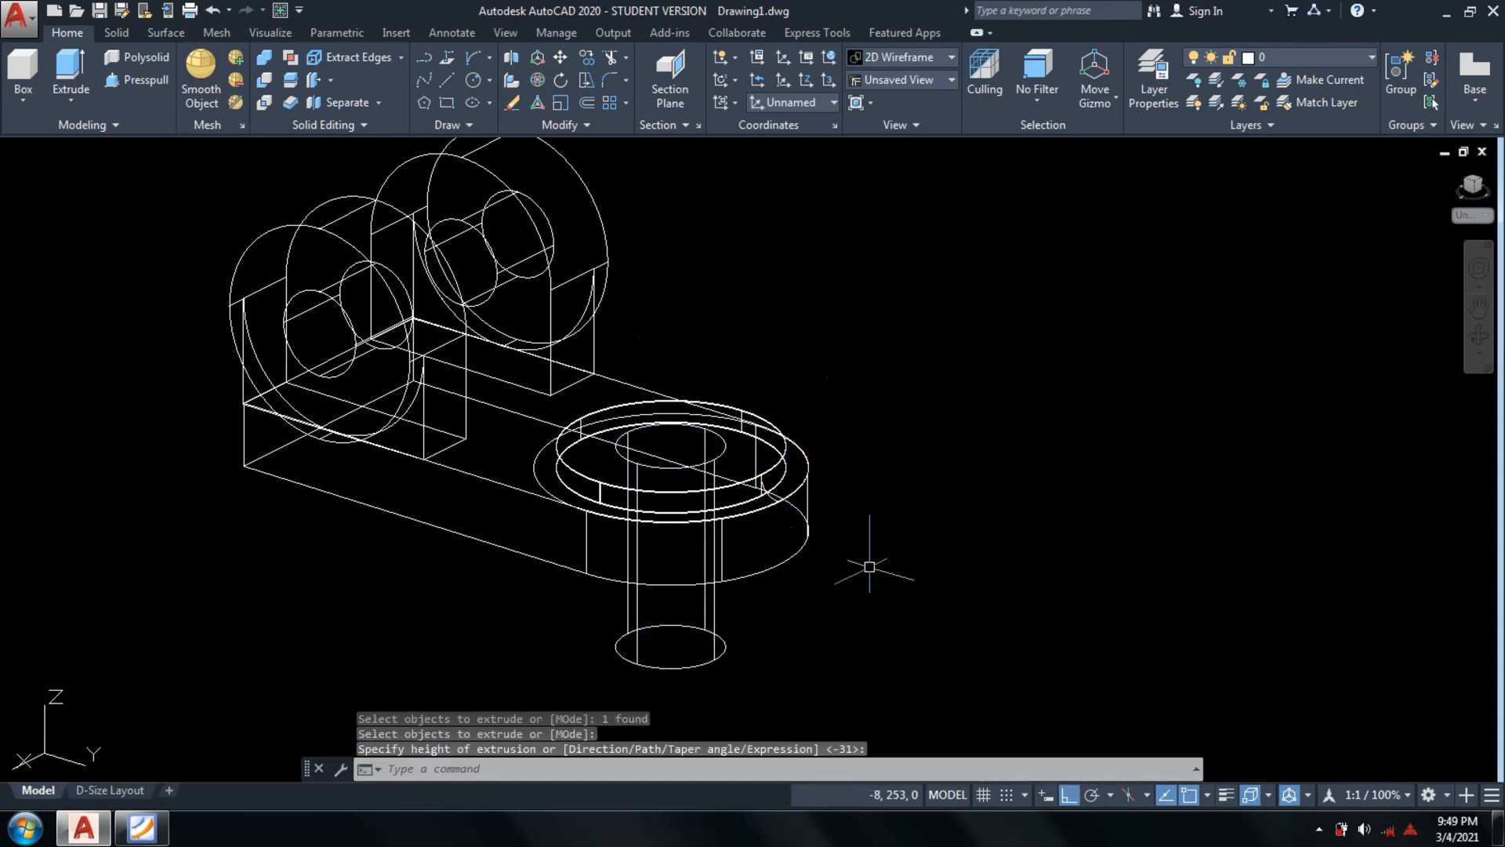
Subtract the extruded cylinder from the base to cut the vertical through hole in the round boss.
type("su")
key("Return")
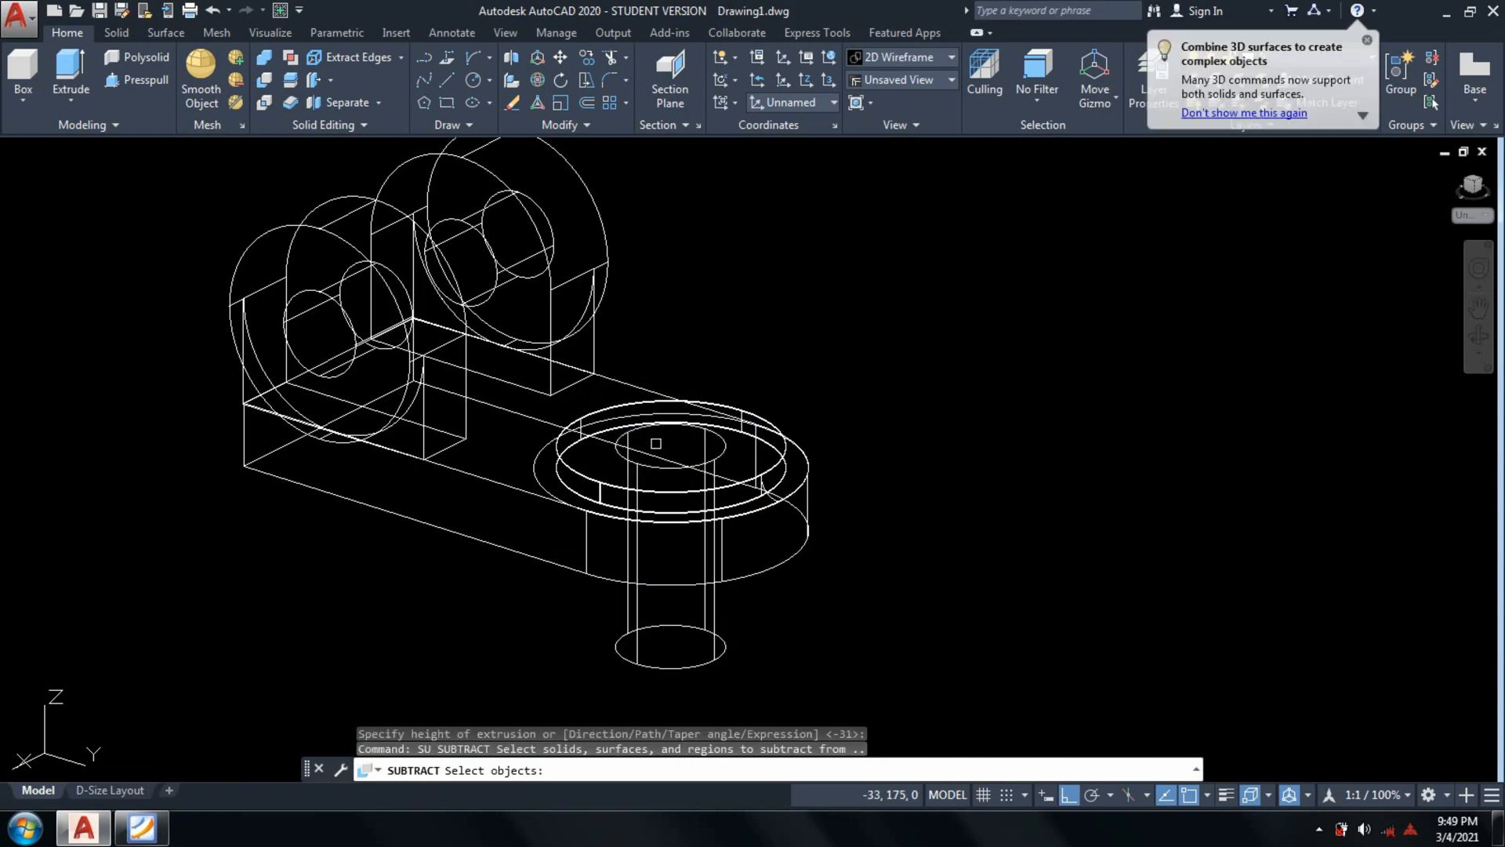
left_click(806, 538)
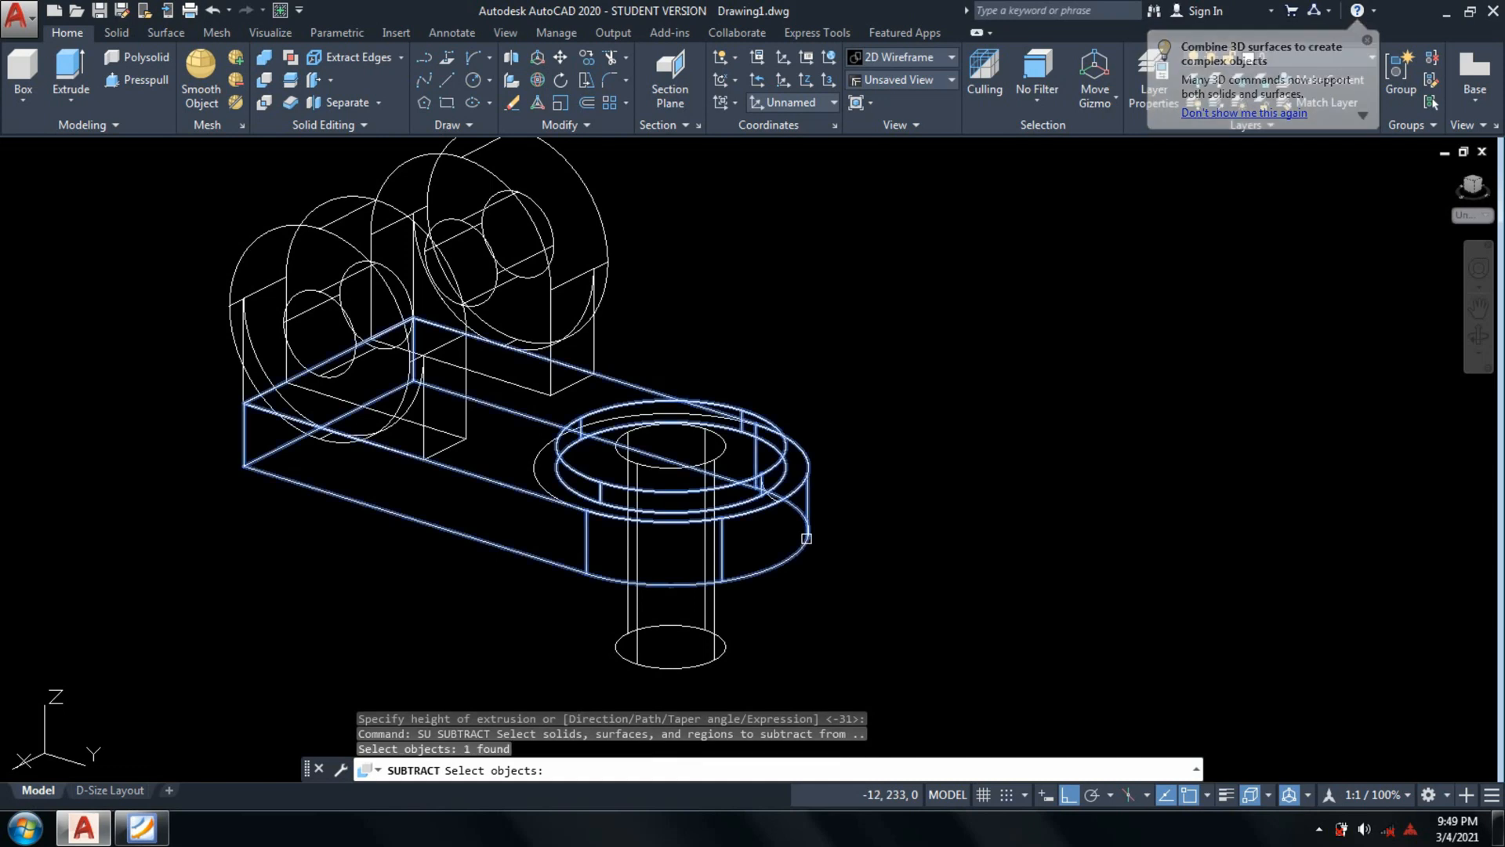
key("Return")
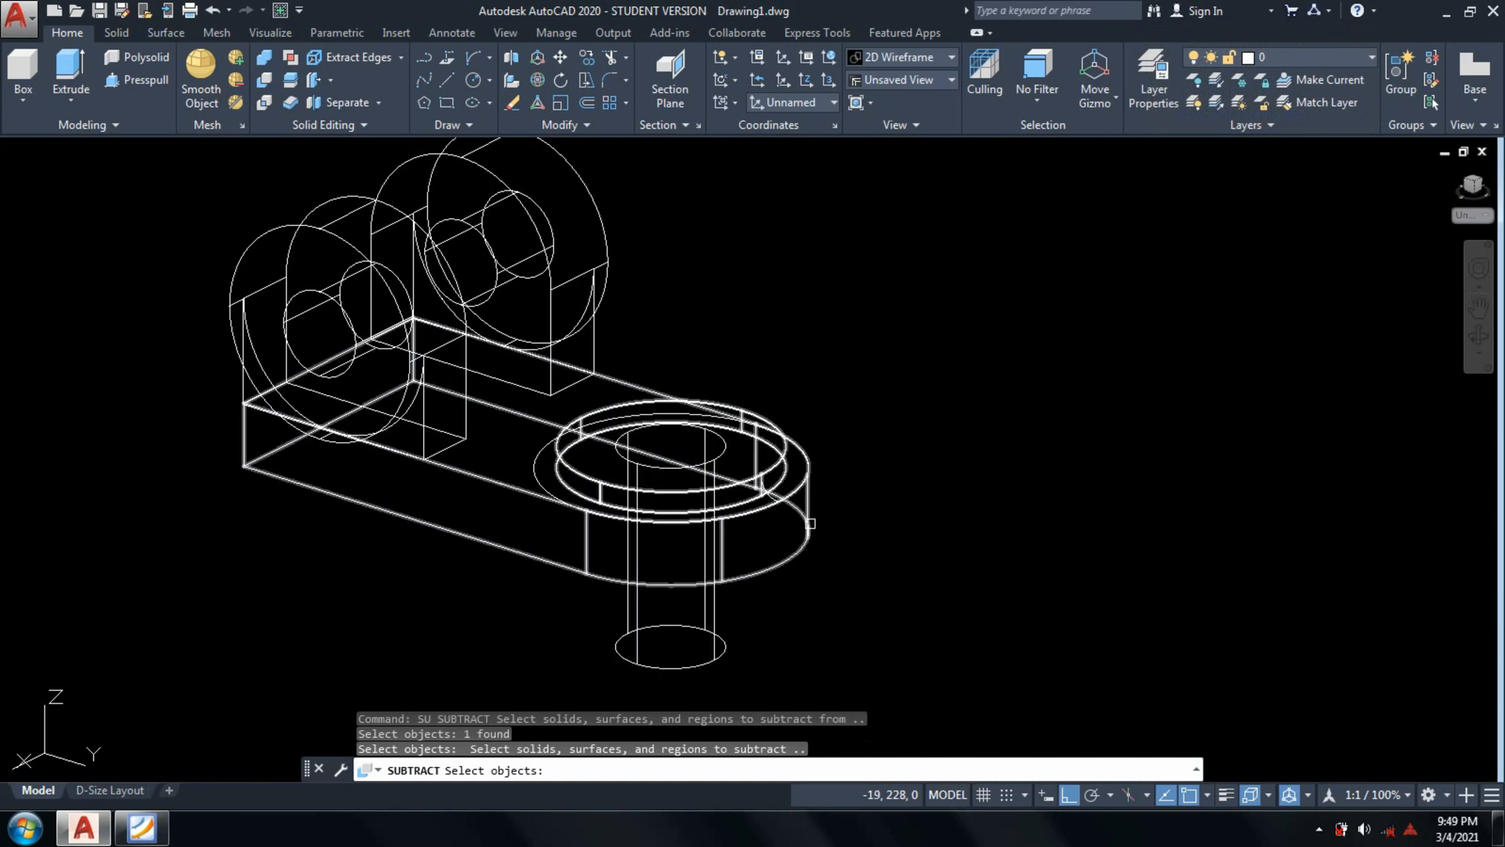
left_click(710, 655)
key("Return")
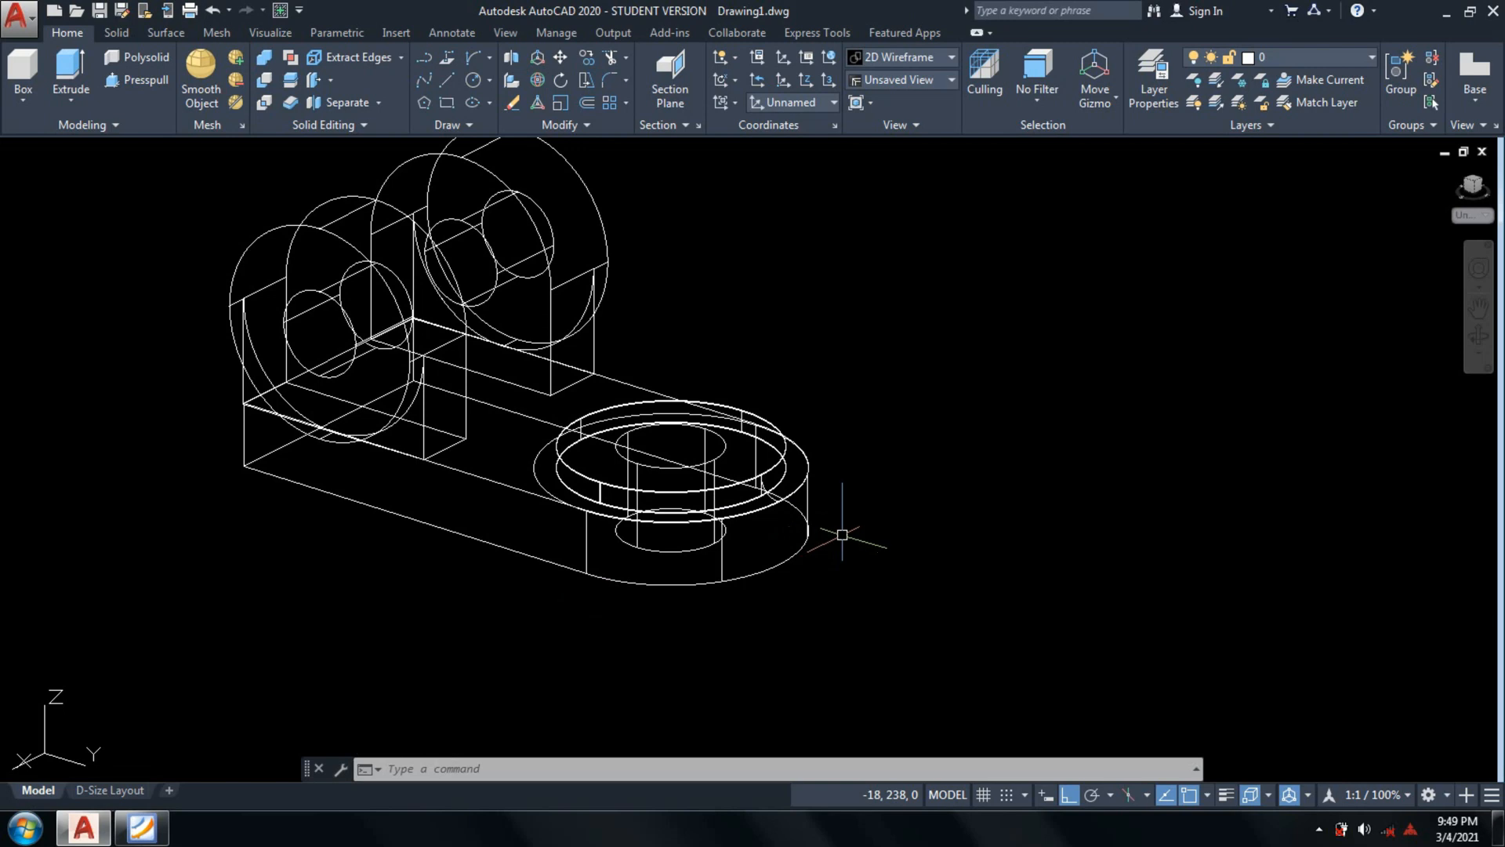
Set the bracket's visual style to Conceptual.
middle_click_drag(743, 463, 776, 491)
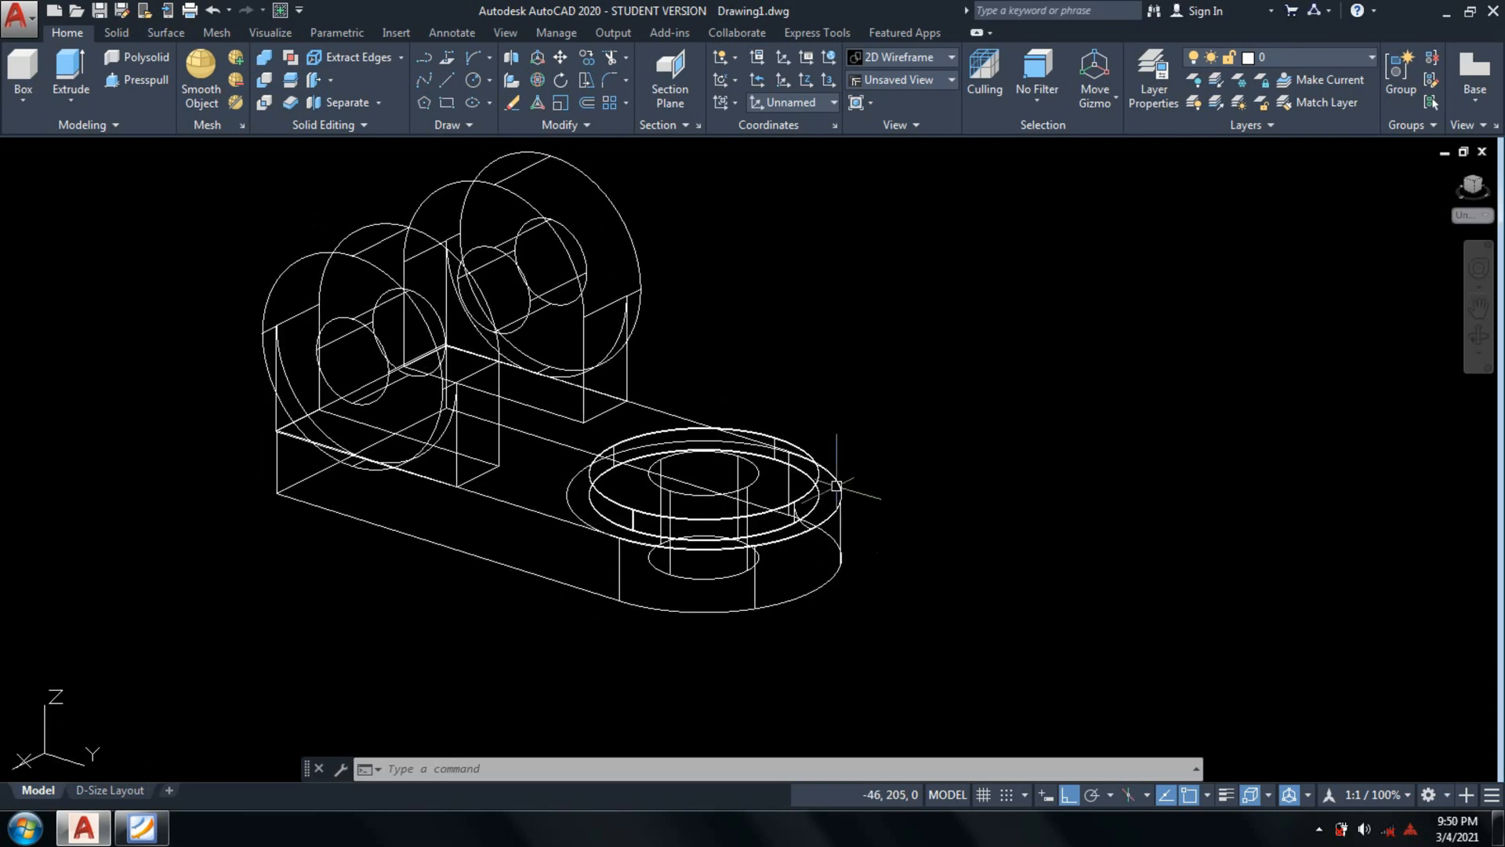
mouse_move(697, 487)
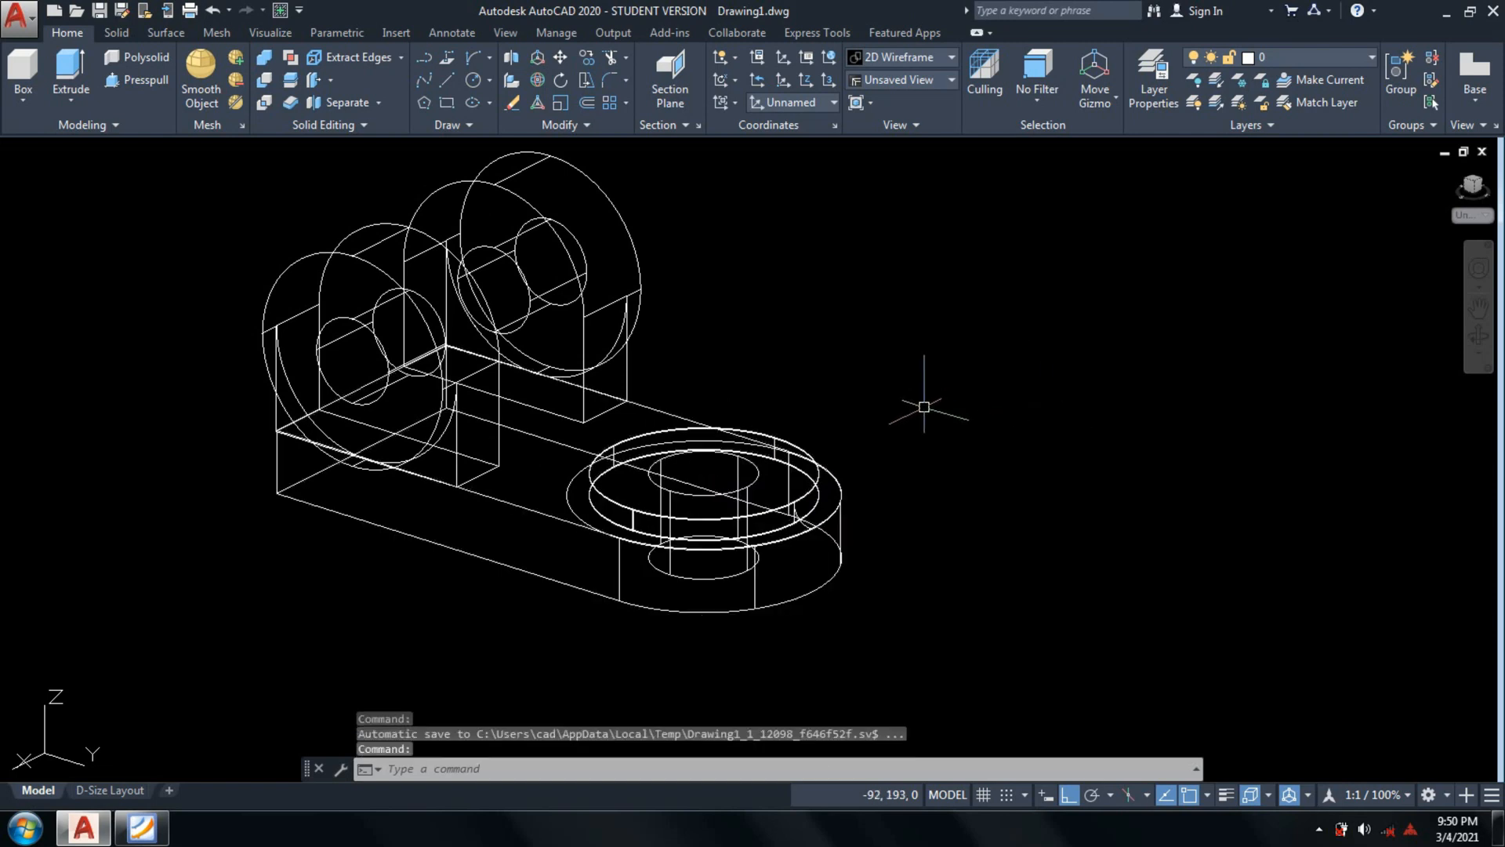
middle_click_drag(924, 407, 977, 448)
type("sha")
key("Return")
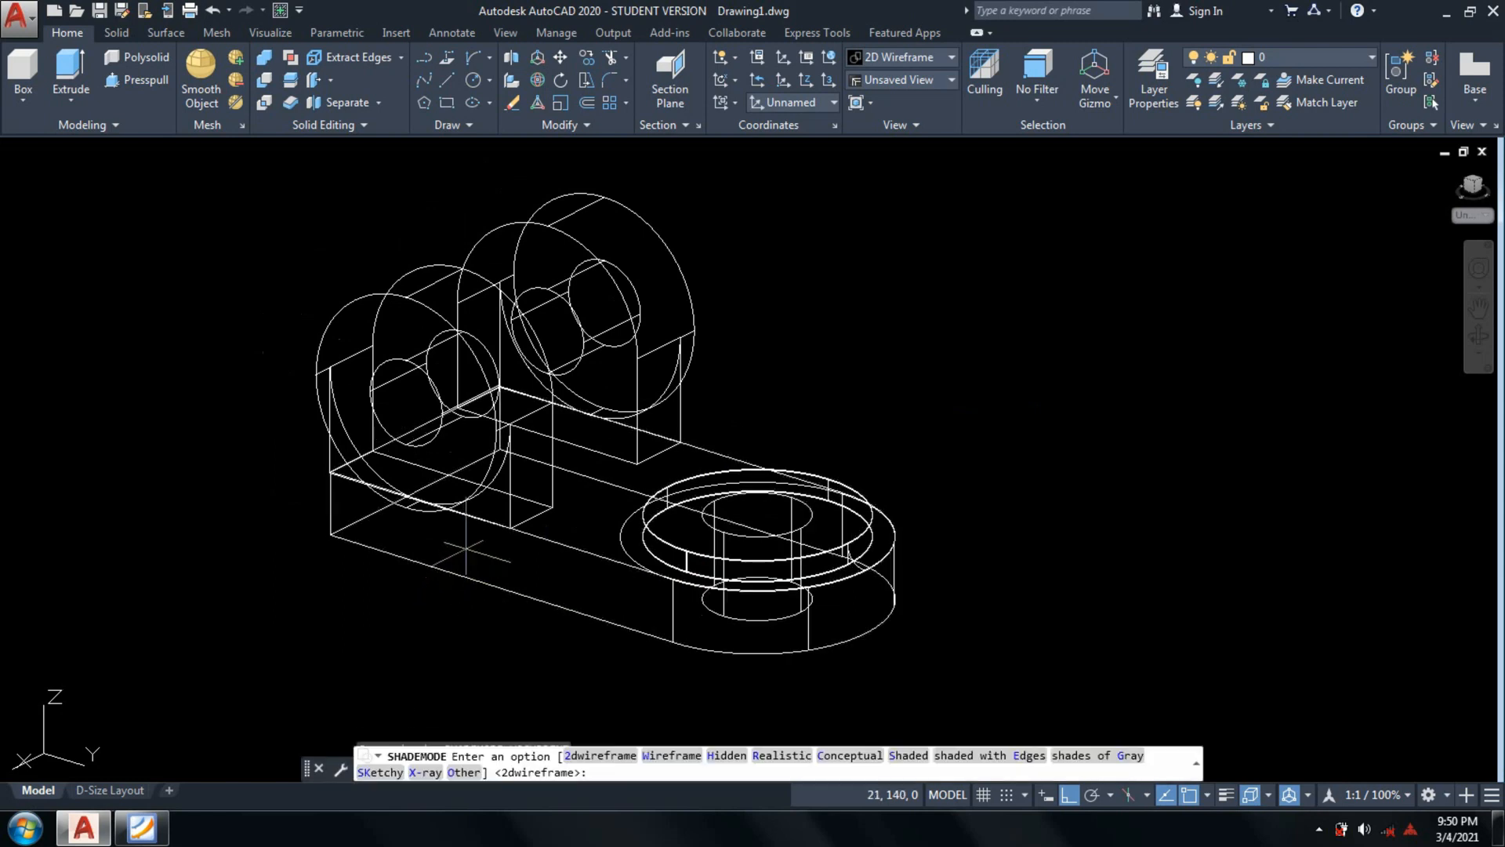
type("c")
key("Return")
Inspect the shaded bracket from a slightly different angle and compare it with the PDF drawing in Foxit Reader.
mouse_move(926, 476)
middle_mouse_down()
mouse_move(926, 416)
mouse_move(951, 423)
mouse_move(940, 521)
mouse_move(917, 326)
mouse_move(1051, 346)
mouse_move(1068, 366)
mouse_move(1041, 400)
mouse_move(849, 397)
mouse_move(556, 325)
mouse_move(349, 444)
mouse_move(557, 481)
mouse_move(591, 464)
mouse_move(664, 163)
mouse_move(833, 232)
mouse_move(954, 247)
middle_mouse_up()
left_click_drag(1021, 380, 967, 417)
key("Escape")
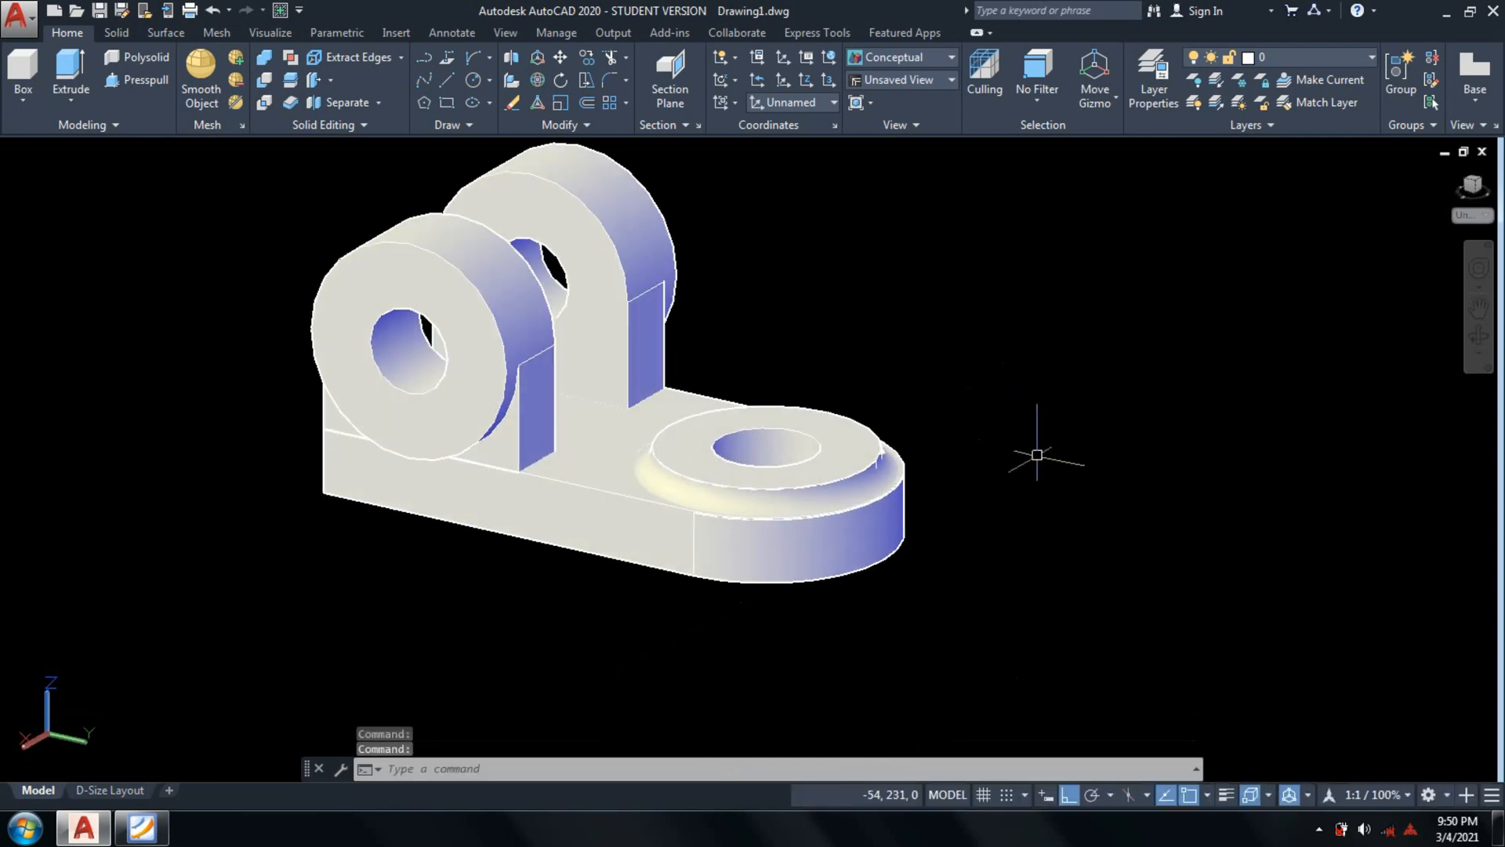
middle_click_drag(1019, 441, 1097, 449, "shift")
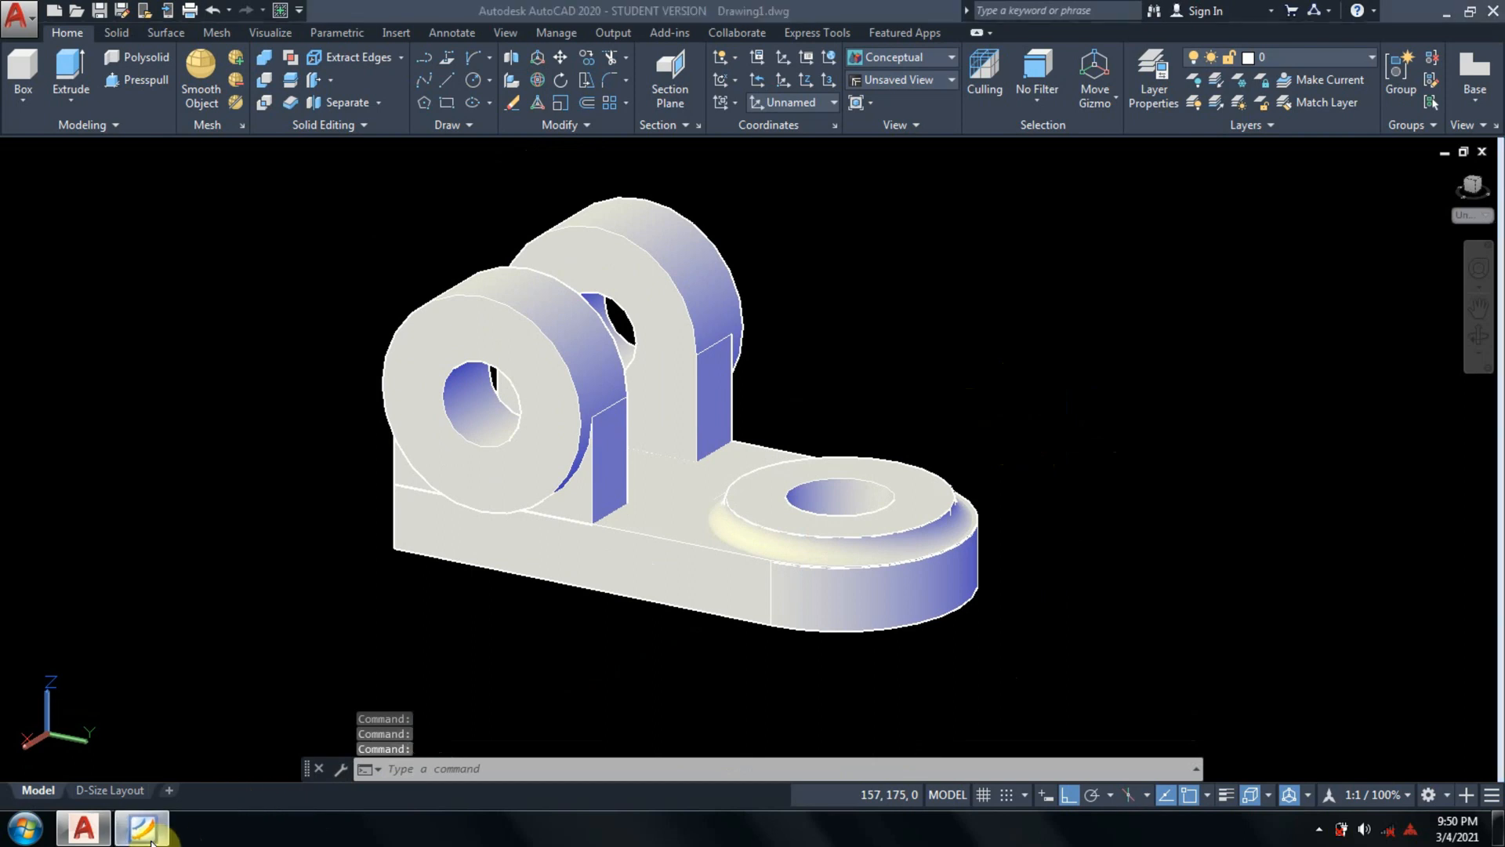
left_click(149, 837)
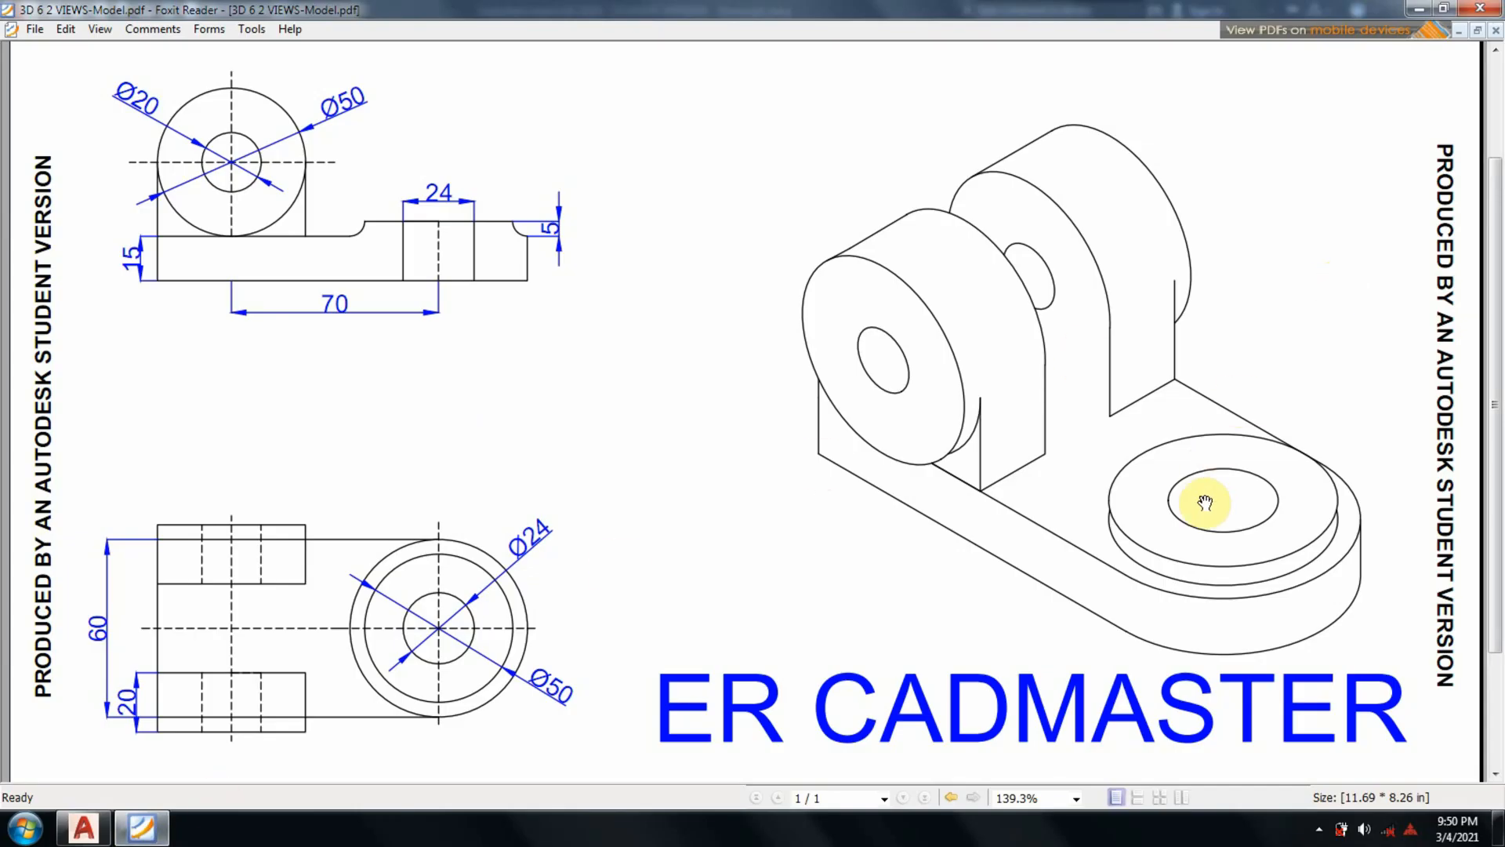